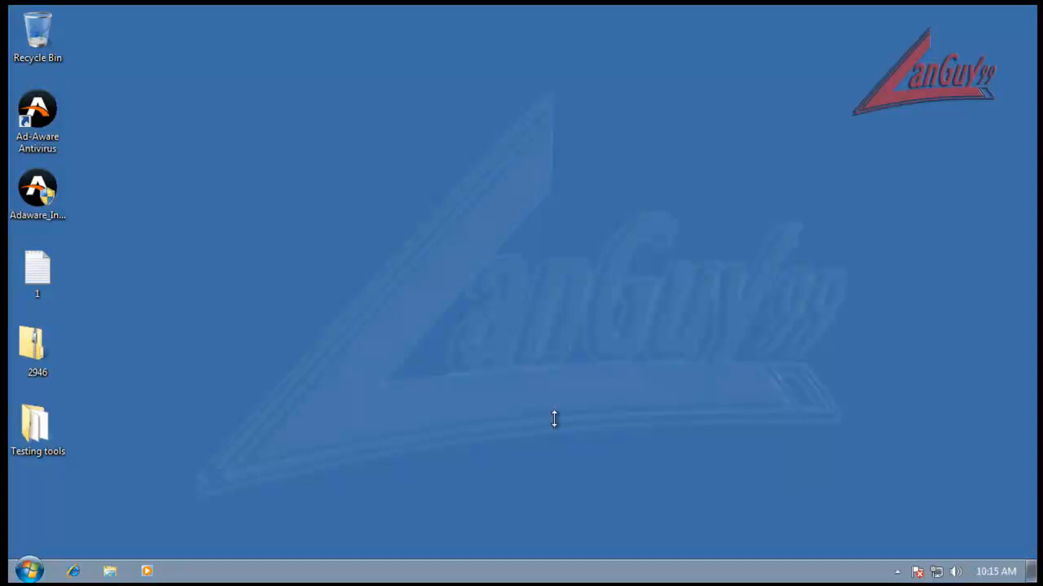
- Reveal the hidden notification area icons to check for the running Ad-Aware icon
{"action": "left_click", "coordinate": [50, 204]}
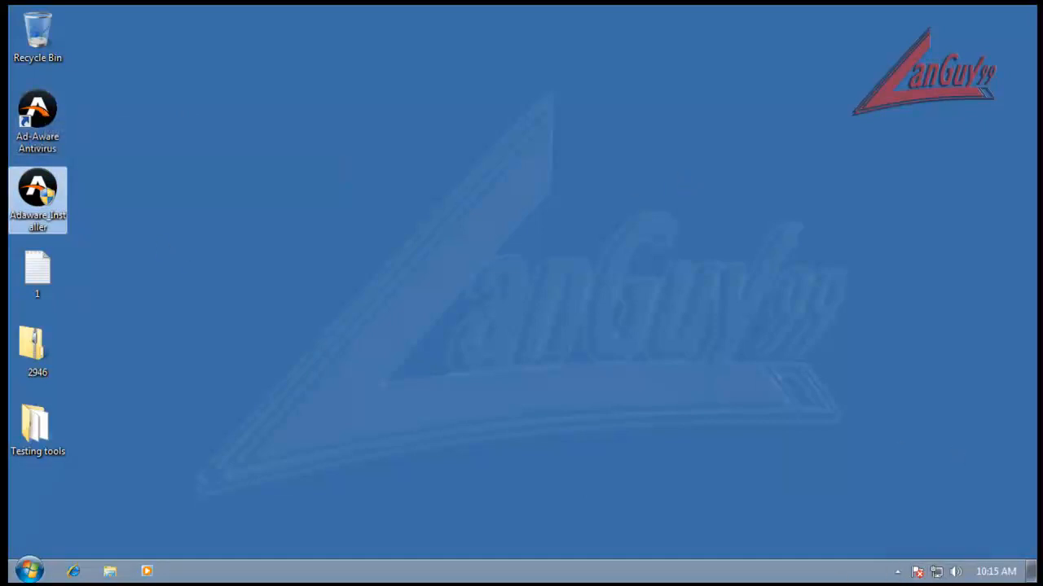
{"action": "left_click", "coordinate": [896, 571]}
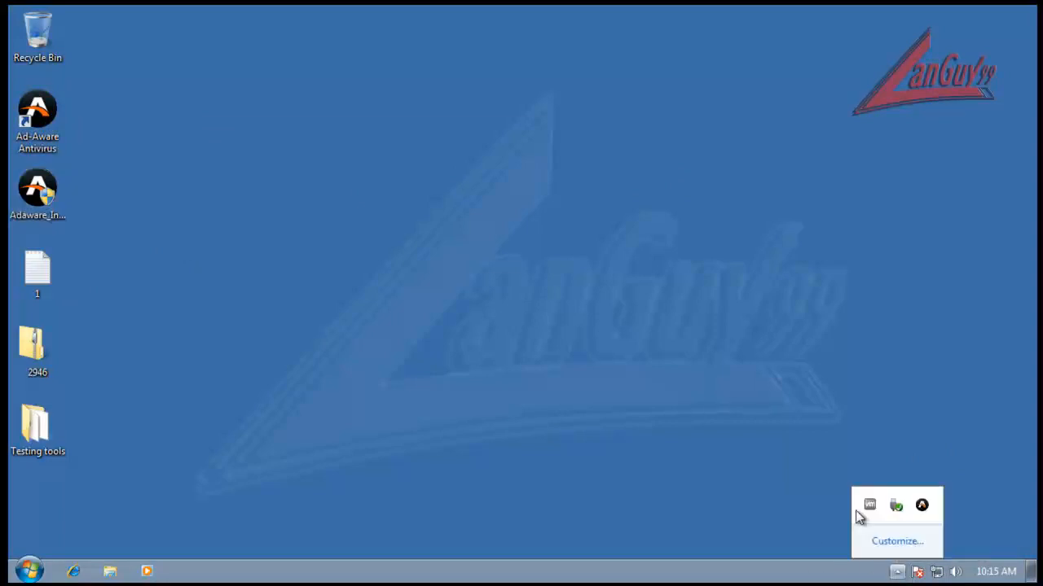
{"action": "left_click", "coordinate": [801, 396]}
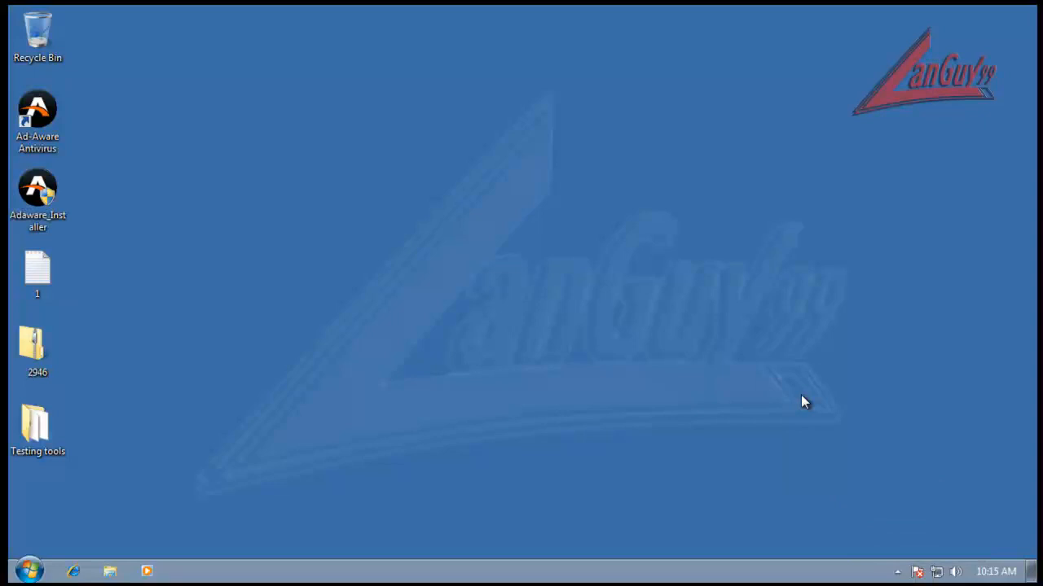
{"action": "left_click", "coordinate": [897, 573]}
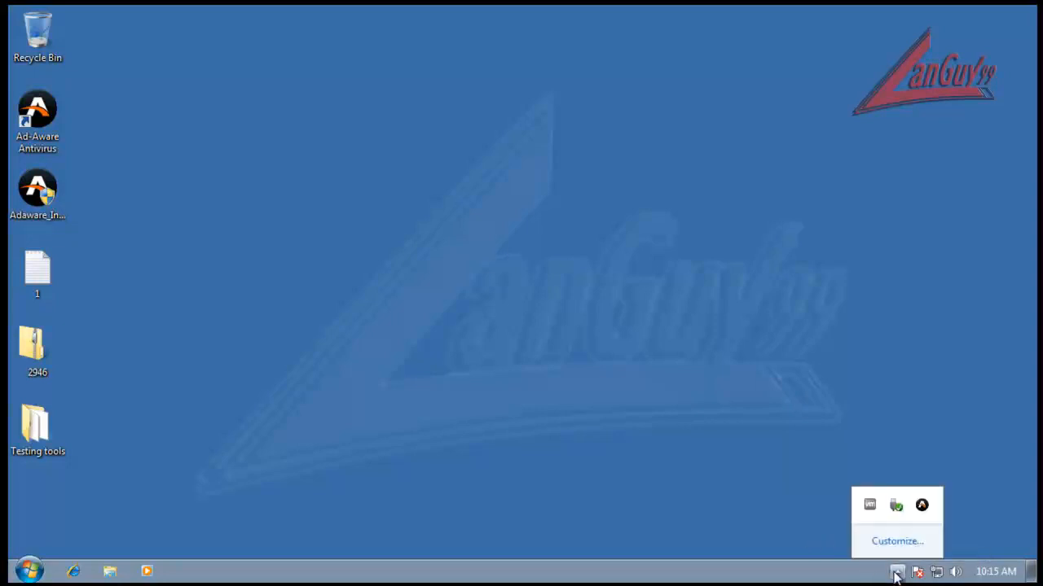
- Start Windows Task Manager, show the processes from all users and make the window taller
{"action": "right_click", "coordinate": [670, 574]}
{"action": "left_click", "coordinate": [733, 519]}
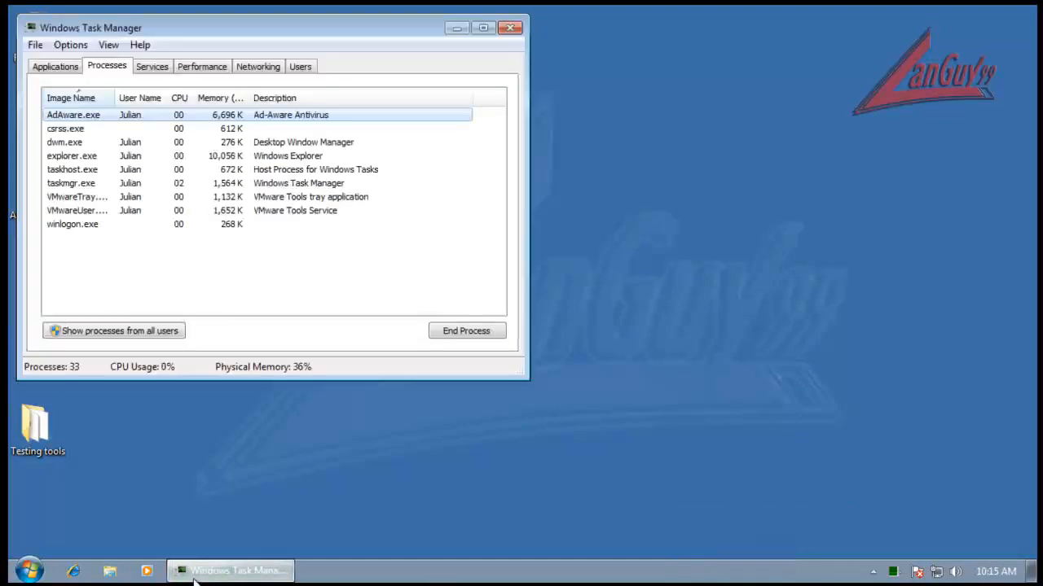
{"action": "left_click", "coordinate": [145, 331]}
{"action": "left_click_drag", "start_coordinate": [526, 377], "coordinate": [476, 449]}
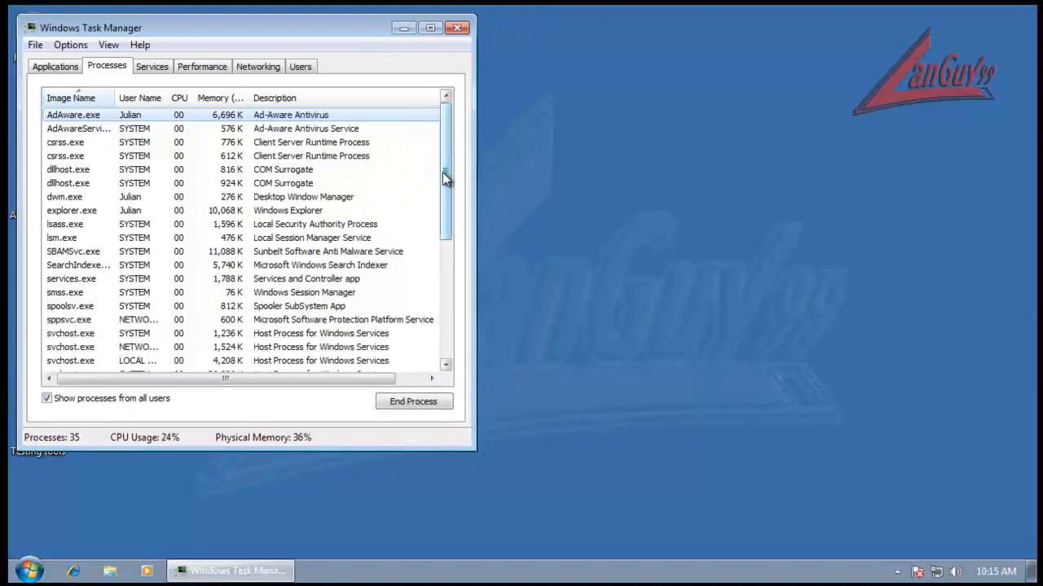
- Sort the processes by description, examine the Ad-Aware and Sunbelt anti-malware processes and their memory use, and close Task Manager
{"action": "left_click_drag", "start_coordinate": [445, 177], "coordinate": [443, 185]}
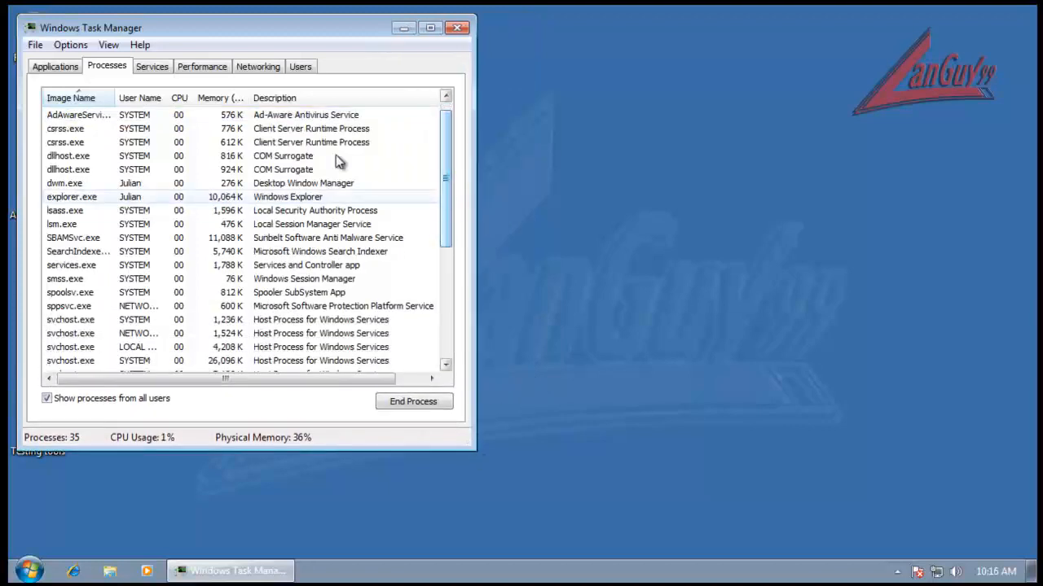
{"action": "left_click", "coordinate": [350, 98]}
{"action": "left_click_drag", "start_coordinate": [447, 132], "coordinate": [445, 231]}
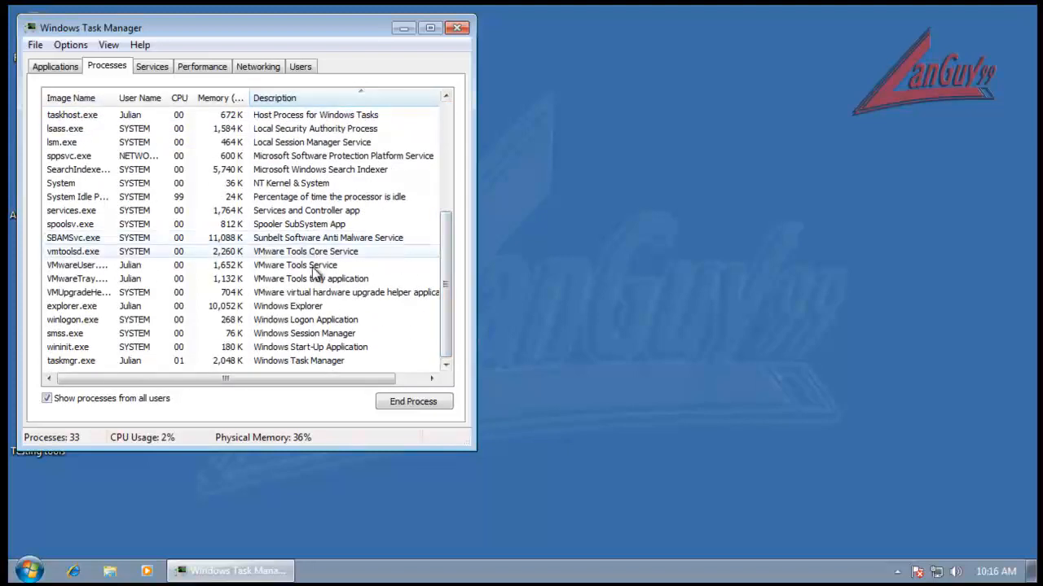
{"action": "left_click_drag", "start_coordinate": [447, 298], "coordinate": [431, 170]}
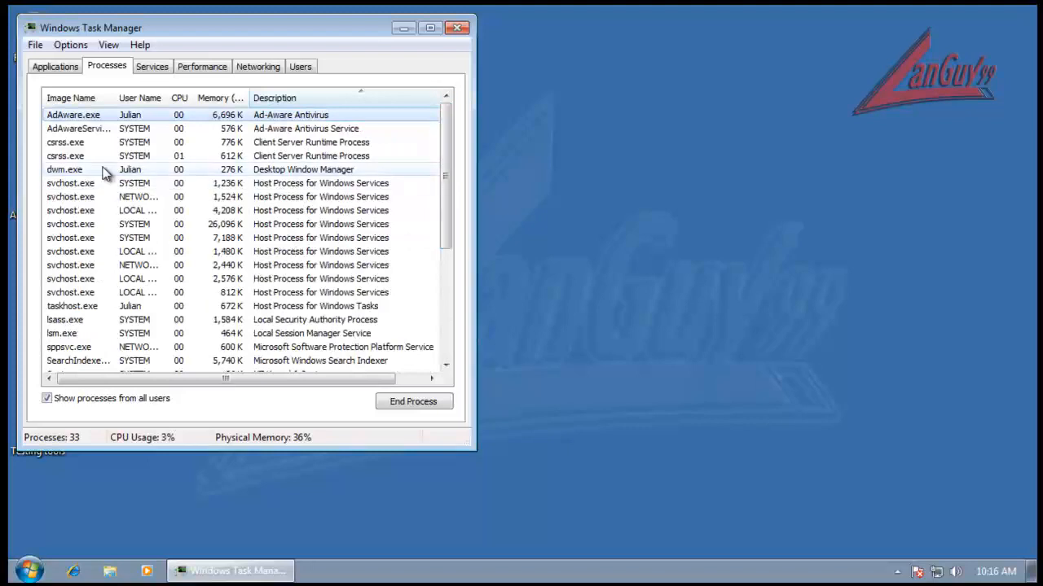
{"action": "left_click", "coordinate": [80, 119]}
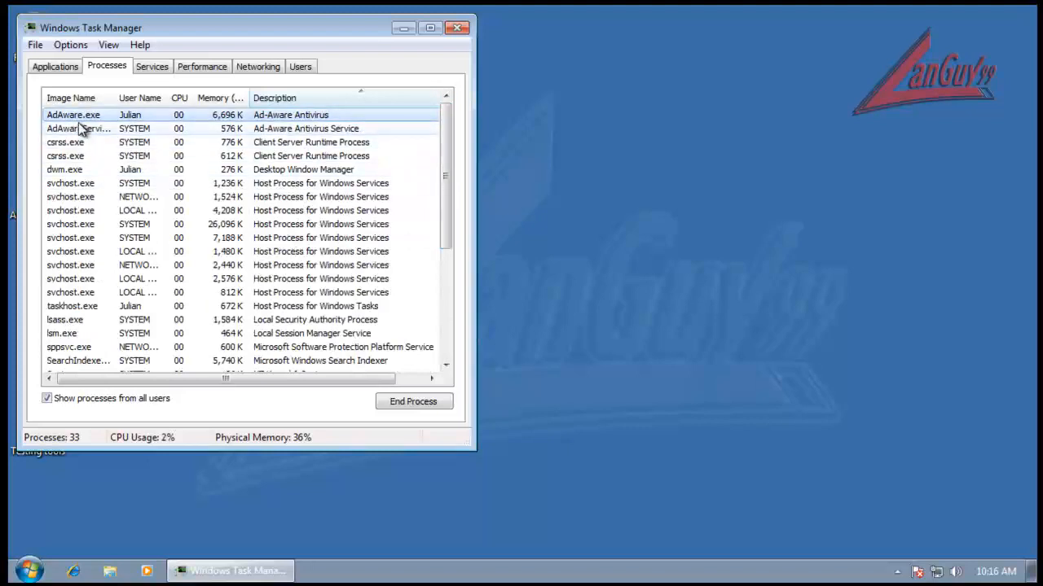
{"action": "left_click_drag", "start_coordinate": [445, 167], "coordinate": [447, 243]}
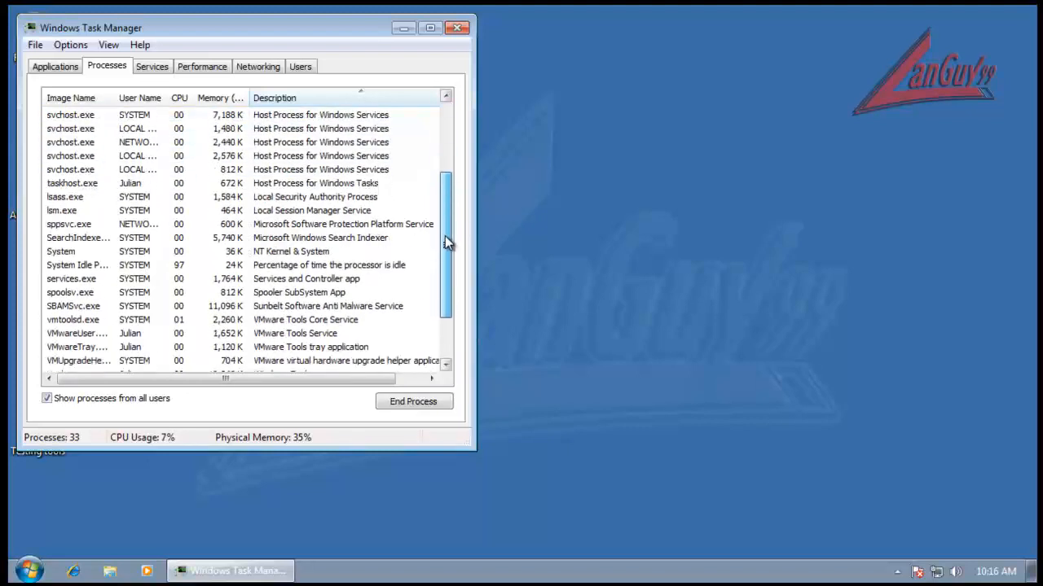
{"action": "left_click", "coordinate": [73, 306]}
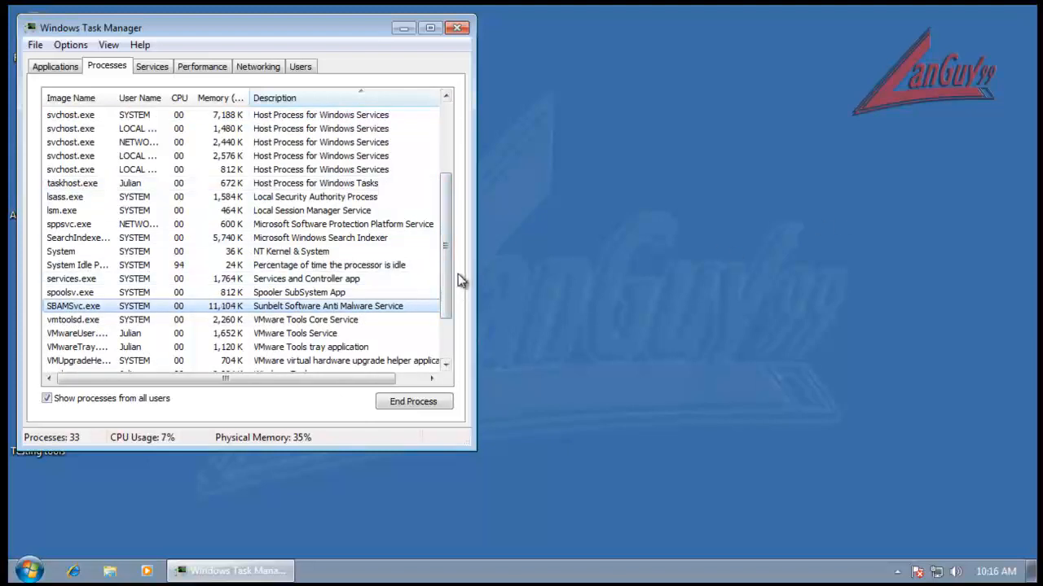
{"action": "left_click_drag", "start_coordinate": [449, 281], "coordinate": [459, 187]}
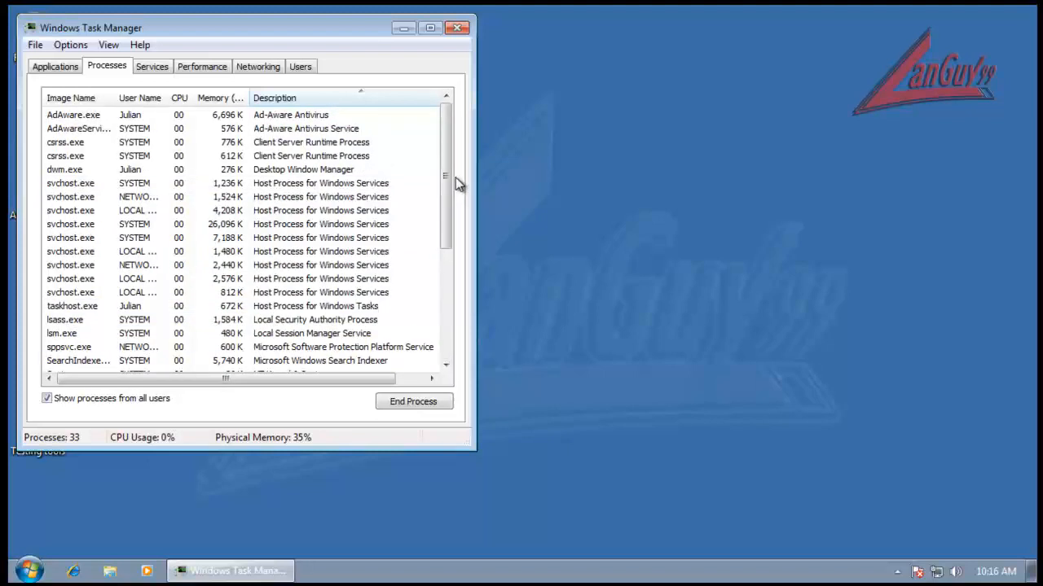
{"action": "left_click", "coordinate": [457, 28]}
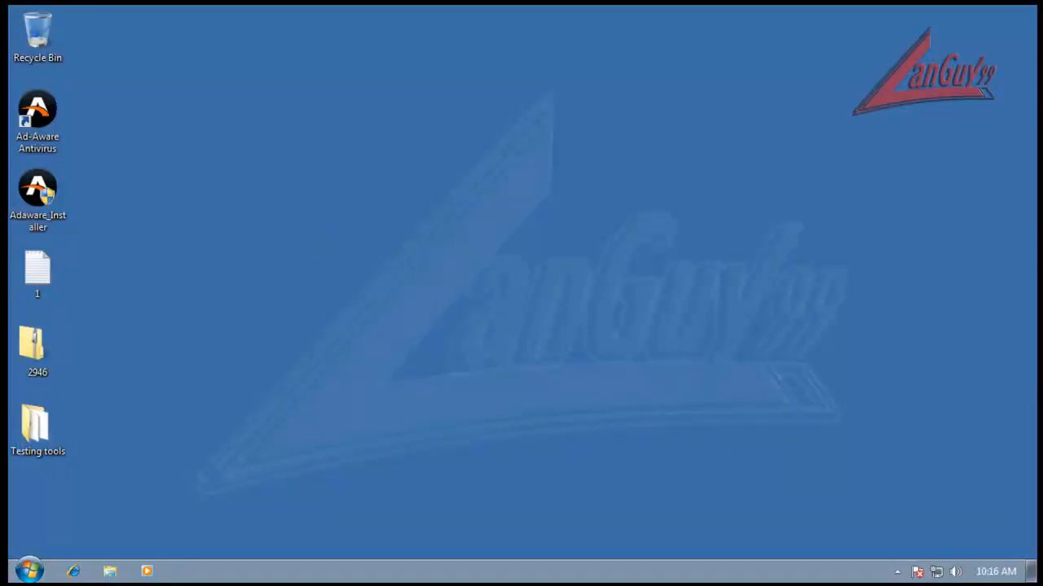
- Open Ad-Aware from the notification area and review its Quarantine, Reports, Schedule and Ignore List pages
{"action": "left_click", "coordinate": [897, 573]}
{"action": "double_click", "coordinate": [925, 505]}
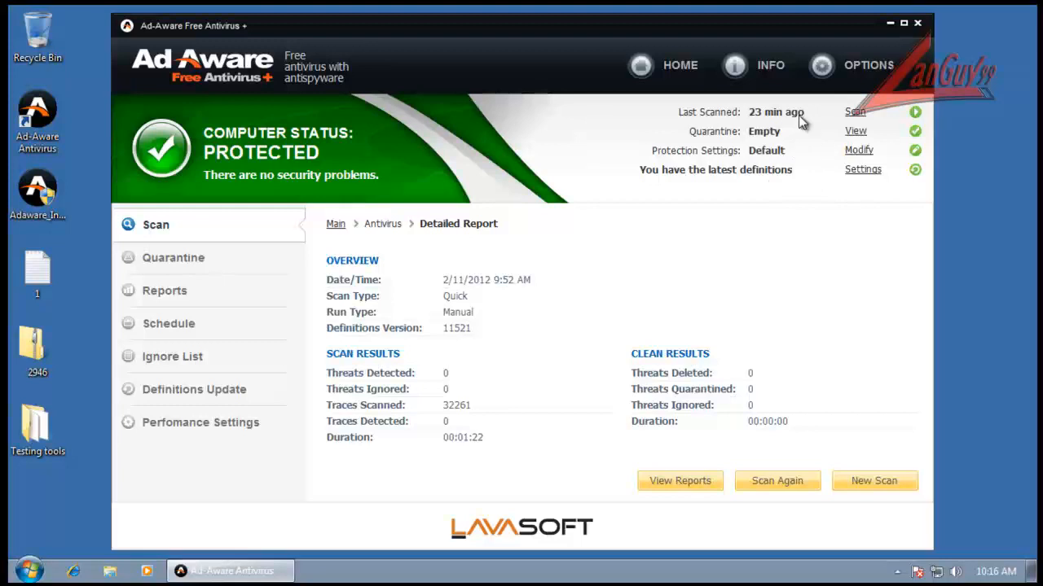
{"action": "left_click", "coordinate": [236, 269]}
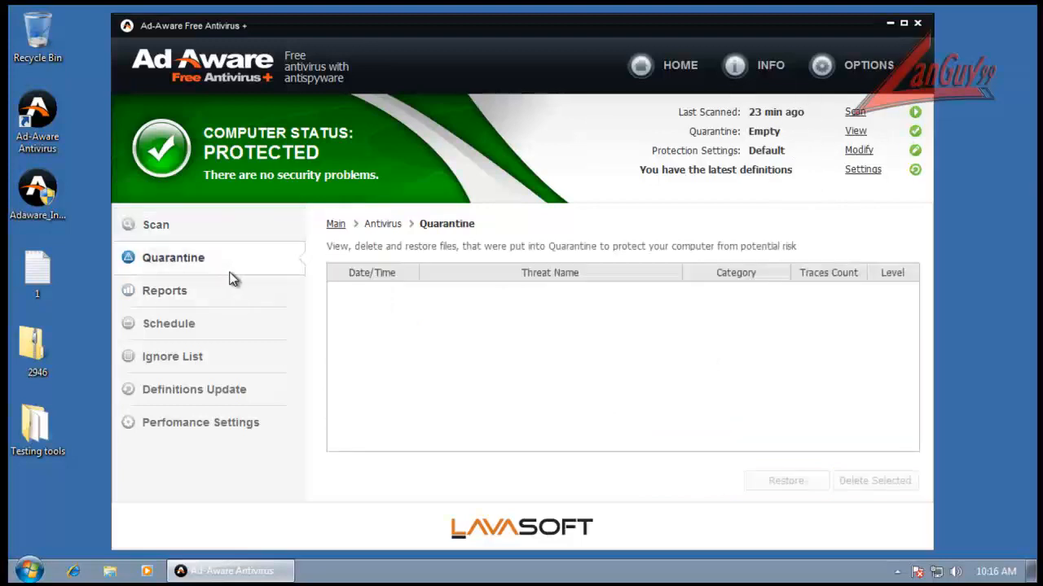
{"action": "left_click", "coordinate": [233, 290]}
{"action": "left_click", "coordinate": [195, 327]}
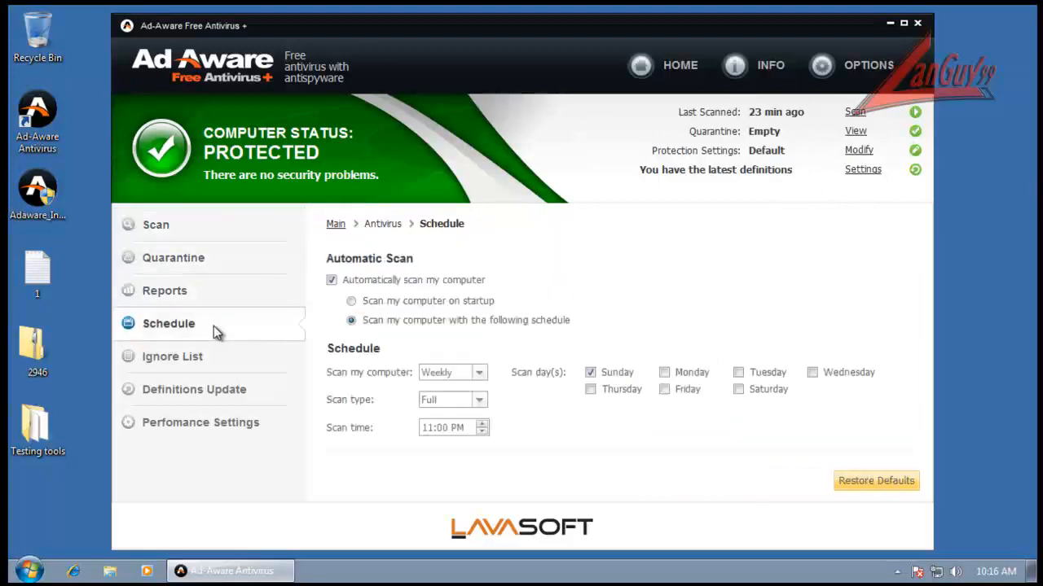
{"action": "left_click", "coordinate": [220, 300]}
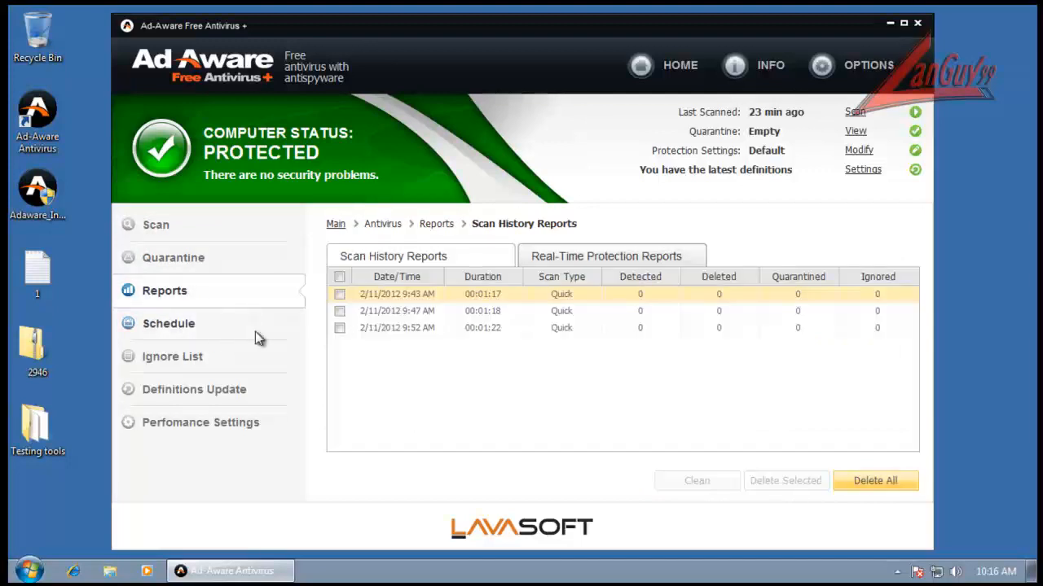
{"action": "left_click", "coordinate": [245, 331]}
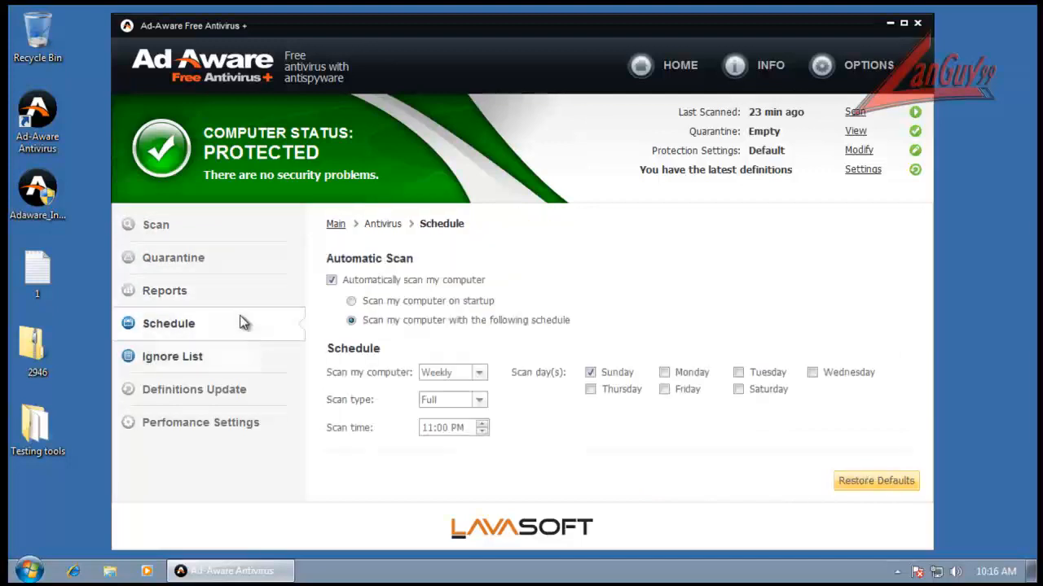
{"action": "left_click", "coordinate": [244, 310]}
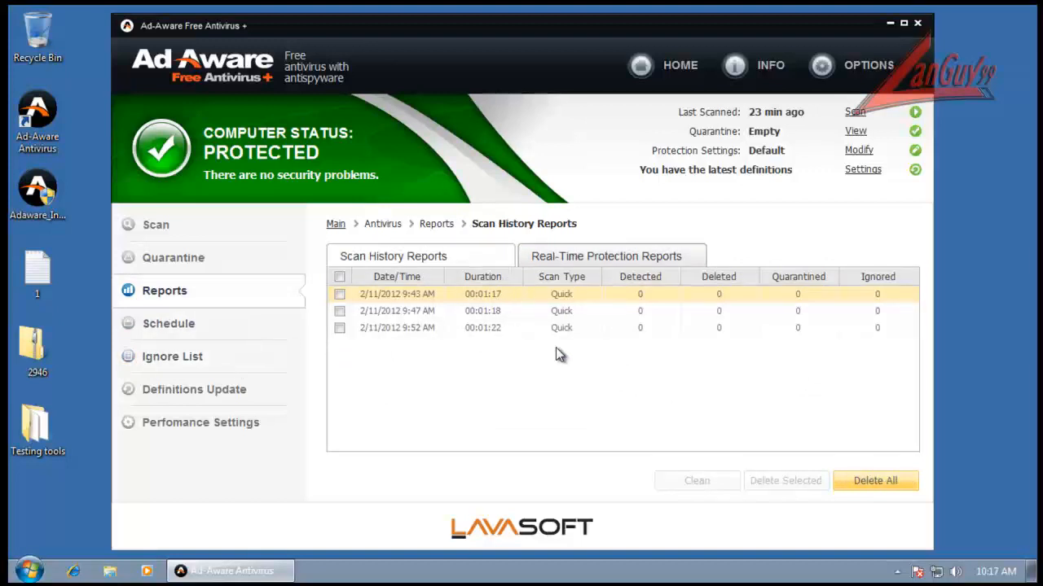
{"action": "left_click", "coordinate": [262, 327]}
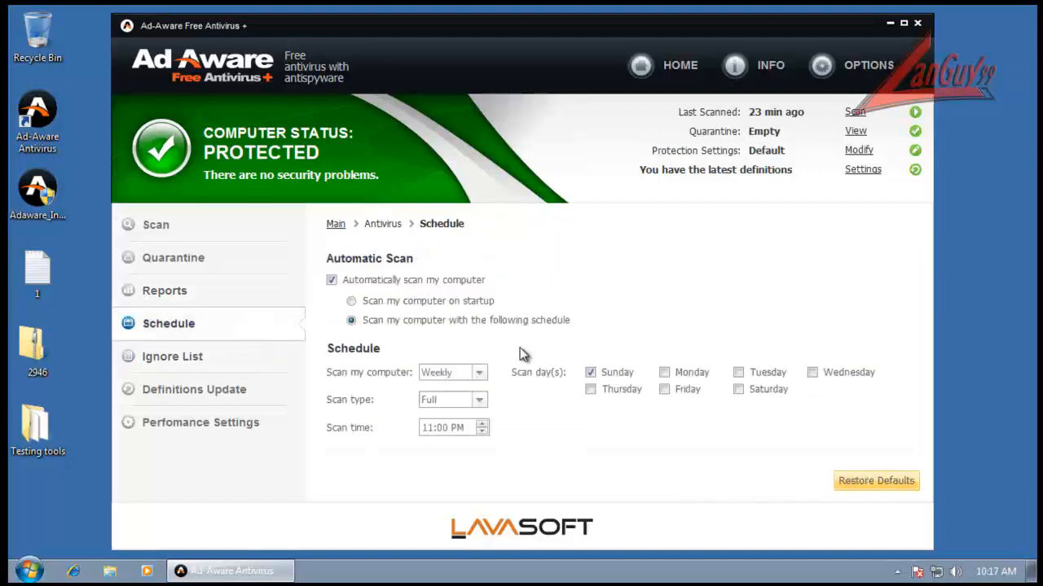
{"action": "left_click", "coordinate": [247, 365]}
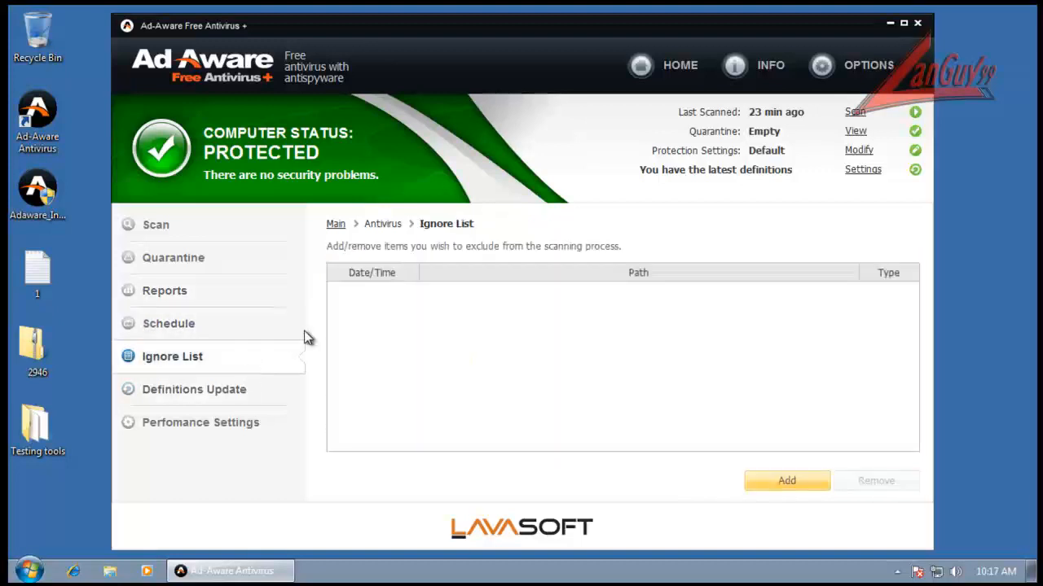
- Check Ad-Aware for new threat definitions
{"action": "left_click", "coordinate": [280, 406]}
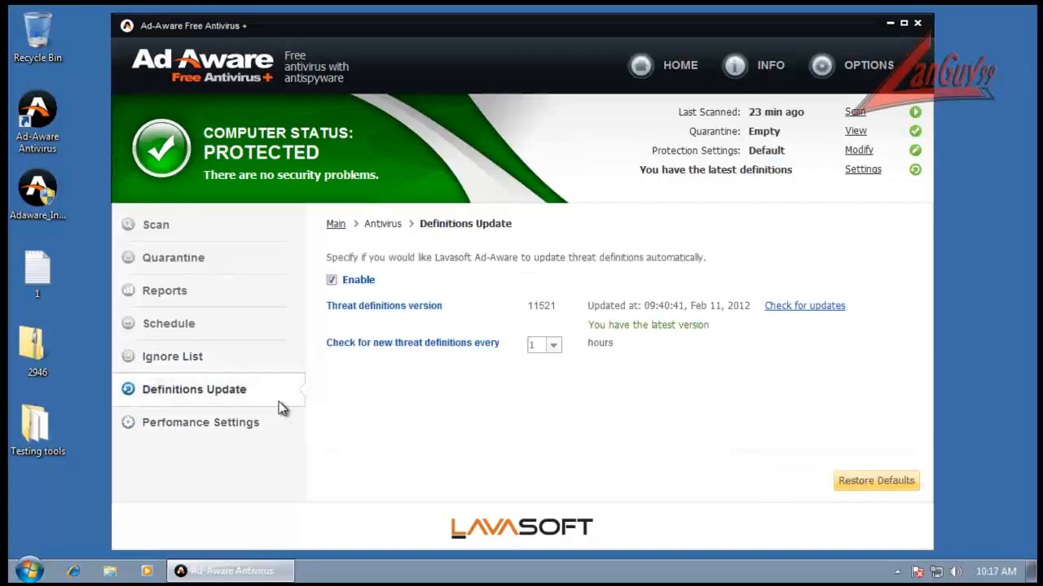
{"action": "left_click", "coordinate": [809, 308]}
{"action": "left_click", "coordinate": [538, 336]}
- Set the performance level of the Full and Context Menu scans to Highest
{"action": "left_click", "coordinate": [230, 433]}
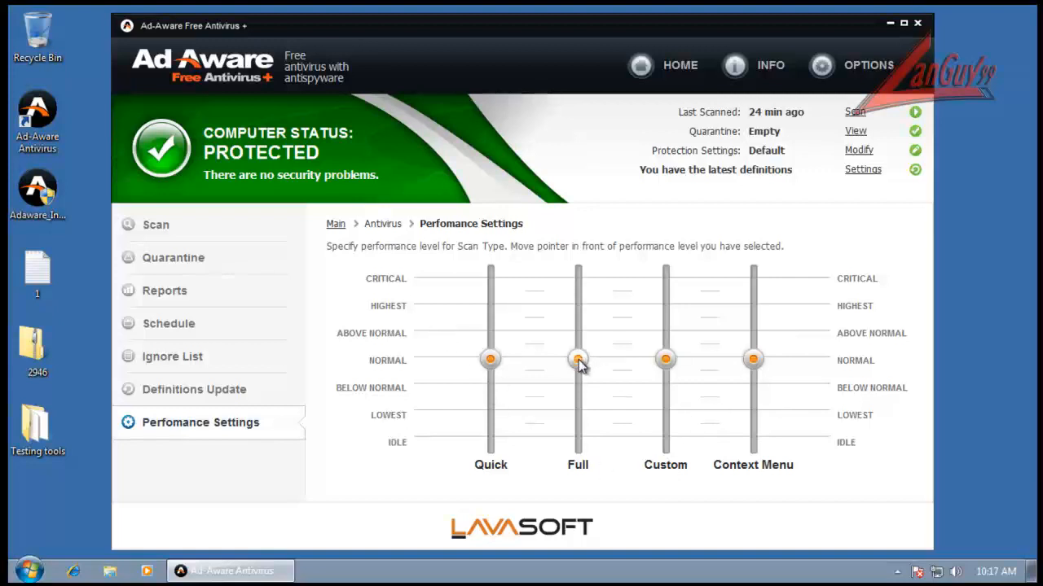
{"action": "mouse_move", "coordinate": [584, 366]}
{"action": "left_mouse_down"}
{"action": "mouse_move", "coordinate": [583, 279]}
{"action": "mouse_move", "coordinate": [571, 361]}
{"action": "left_mouse_up"}
{"action": "left_click_drag", "start_coordinate": [584, 365], "coordinate": [591, 304]}
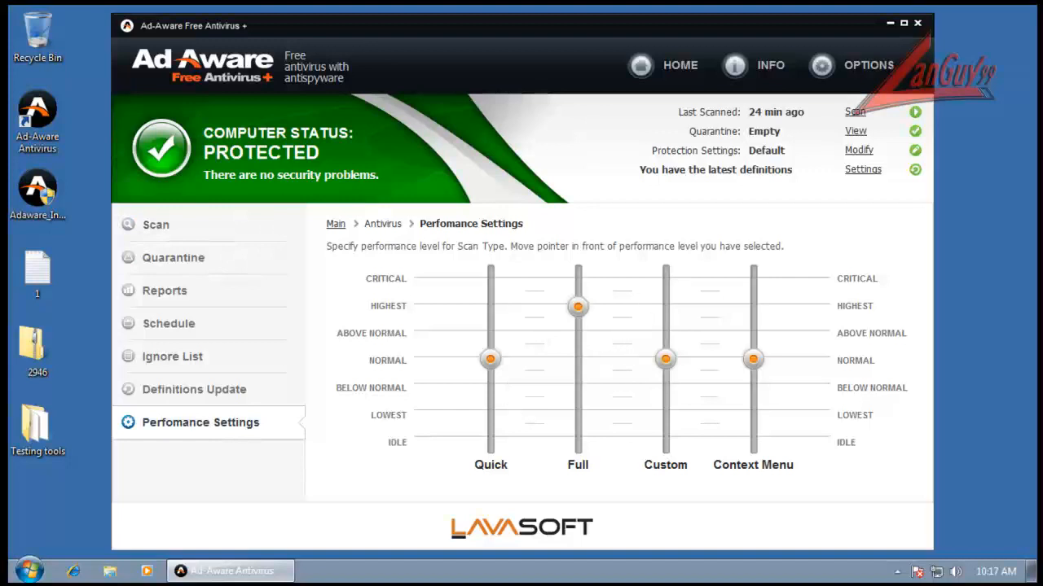
{"action": "left_click_drag", "start_coordinate": [755, 357], "coordinate": [764, 288]}
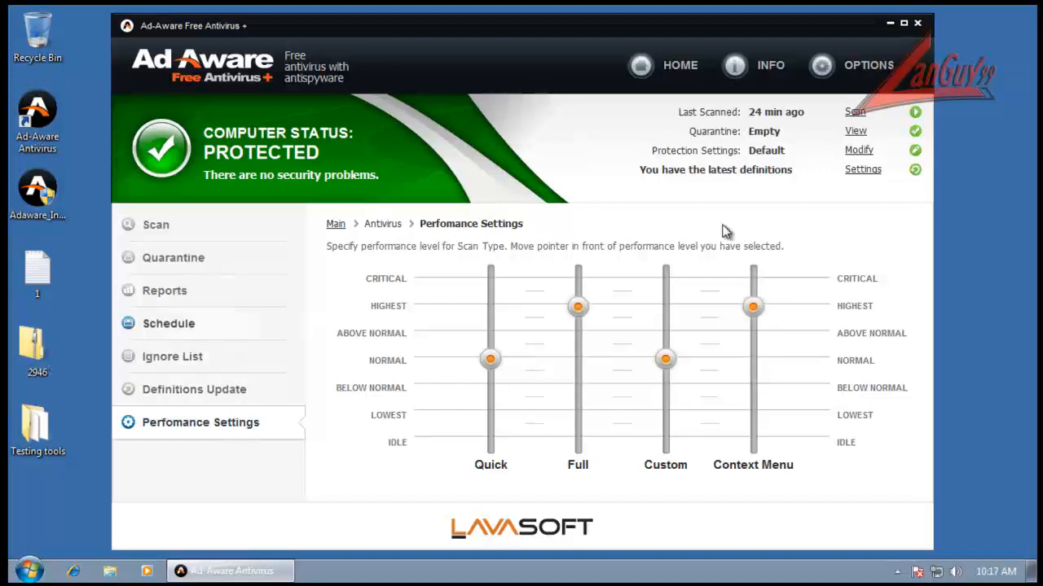
- View the last scan's detailed report and the general options, and check for a new Ad-Aware software version
{"action": "left_click", "coordinate": [239, 234]}
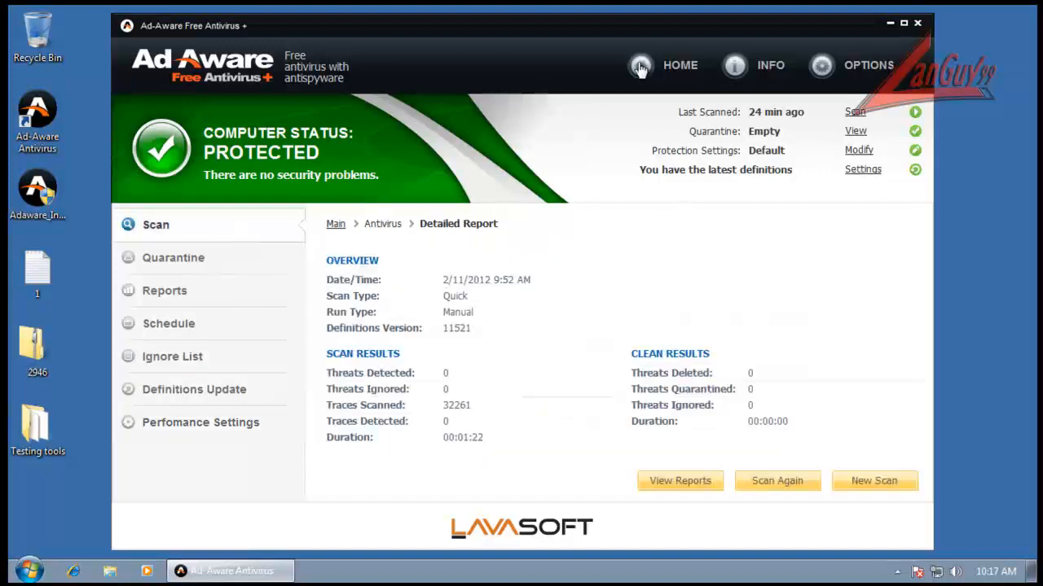
{"action": "left_click", "coordinate": [859, 59]}
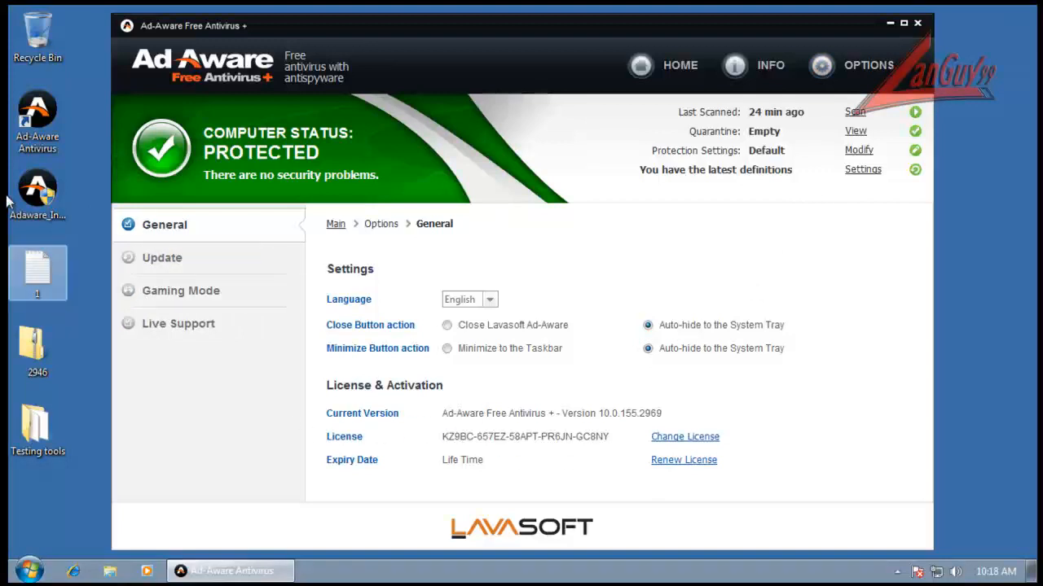
{"action": "left_click", "coordinate": [222, 268]}
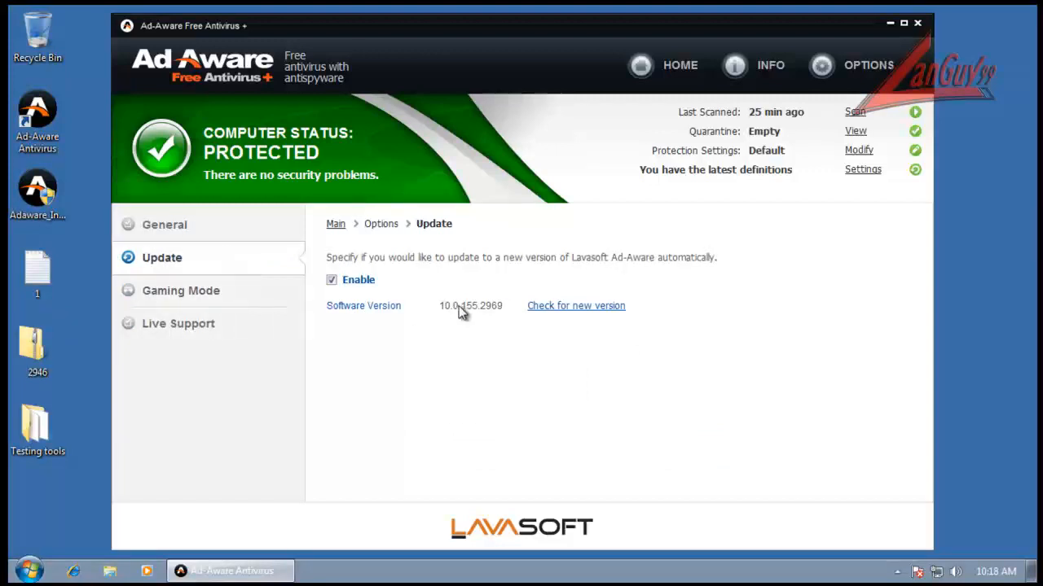
{"action": "left_click", "coordinate": [575, 308]}
{"action": "left_click", "coordinate": [522, 335]}
- Review the Gaming Mode and Live Support options and return to the General options
{"action": "left_click", "coordinate": [193, 300]}
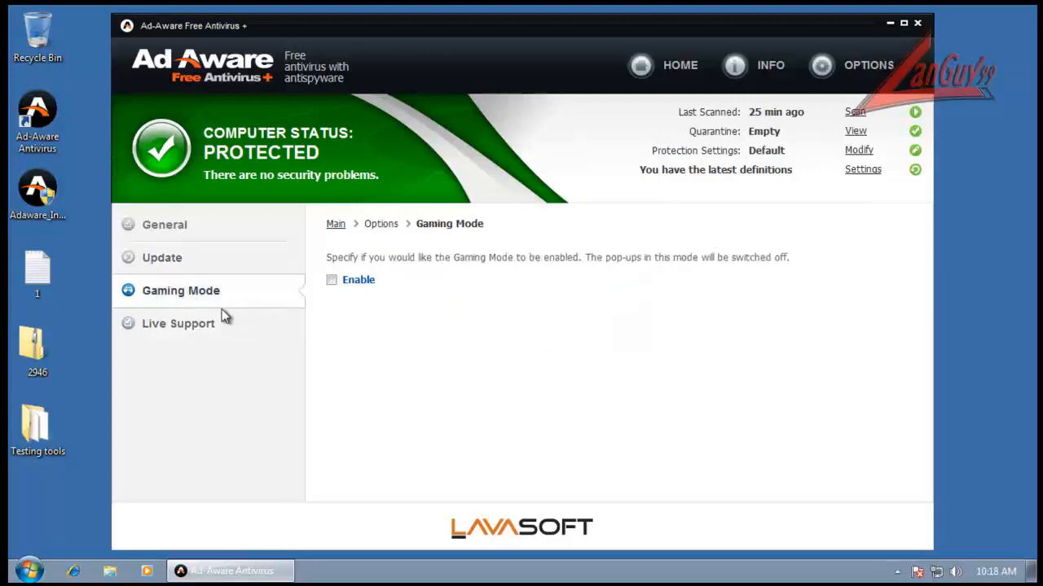
{"action": "left_click", "coordinate": [210, 330]}
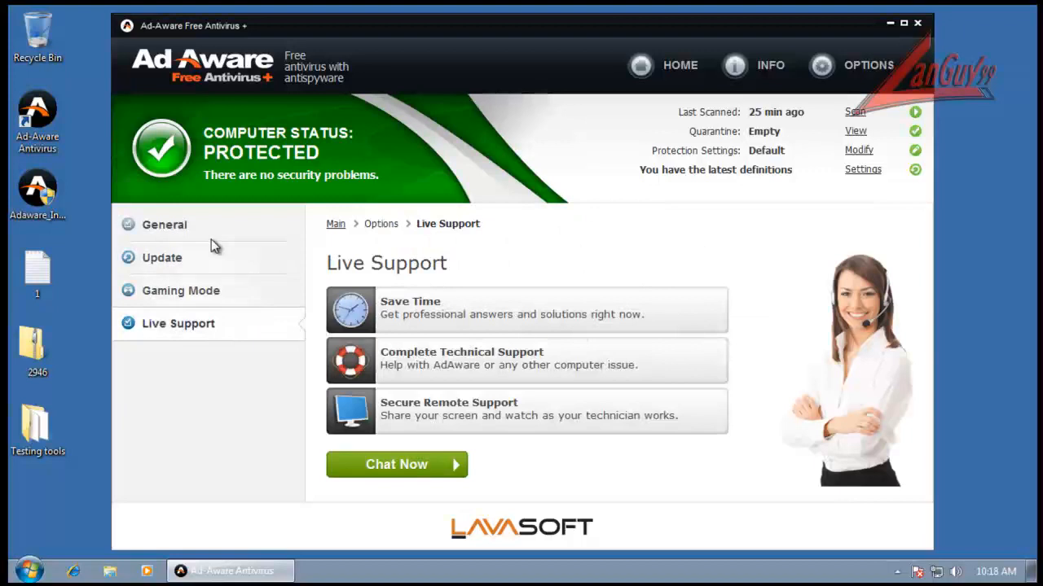
{"action": "left_click", "coordinate": [211, 231]}
- View the home overview of protection modules, close the Ad-Aware window and dismiss its notification
{"action": "left_click", "coordinate": [679, 67]}
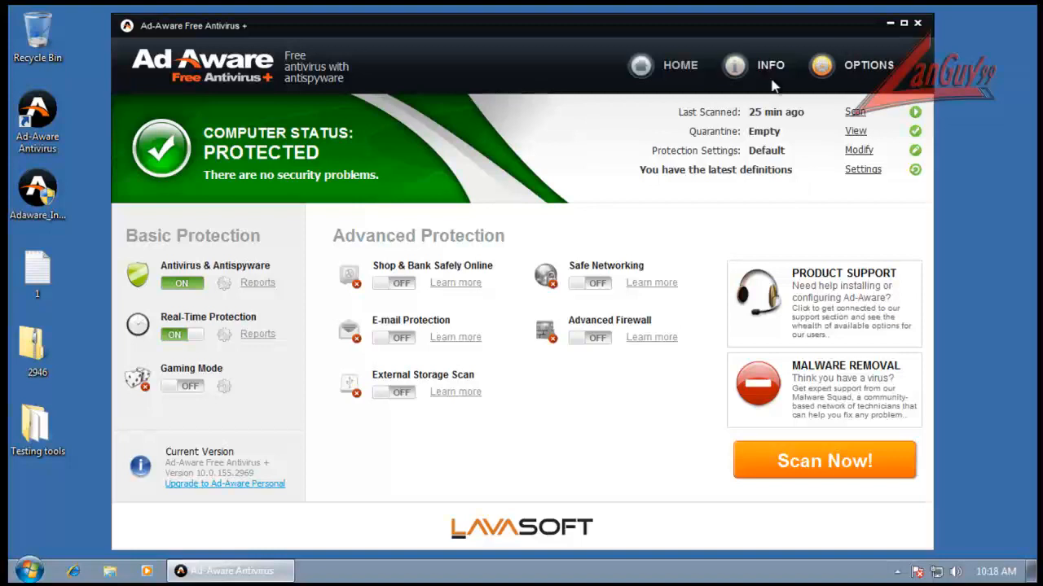
{"action": "left_click", "coordinate": [917, 24]}
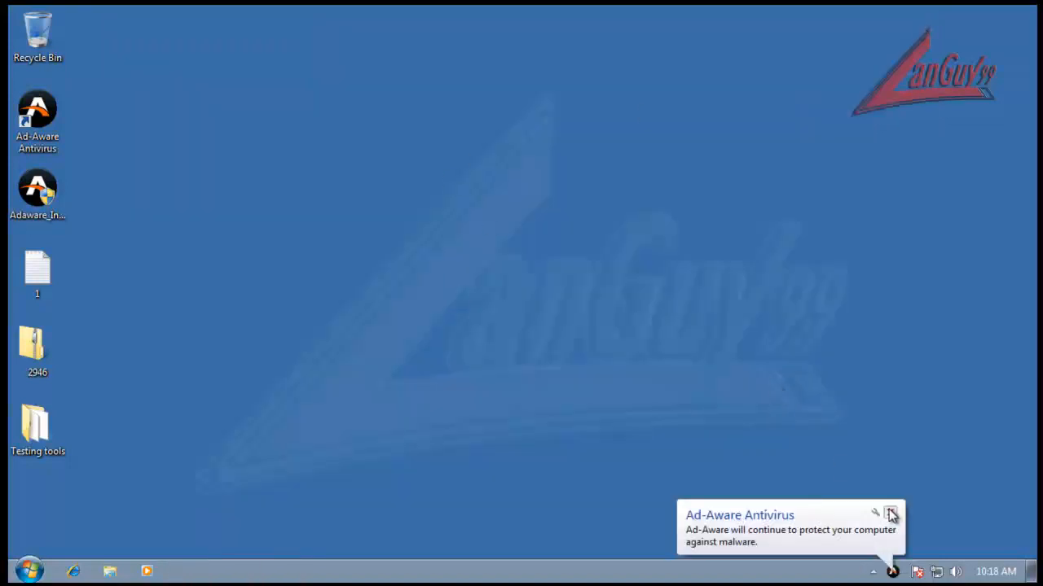
{"action": "left_click", "coordinate": [889, 512]}
- Launch Internet Explorer and open the desktop text file named 1 in Notepad
{"action": "left_click", "coordinate": [72, 571]}
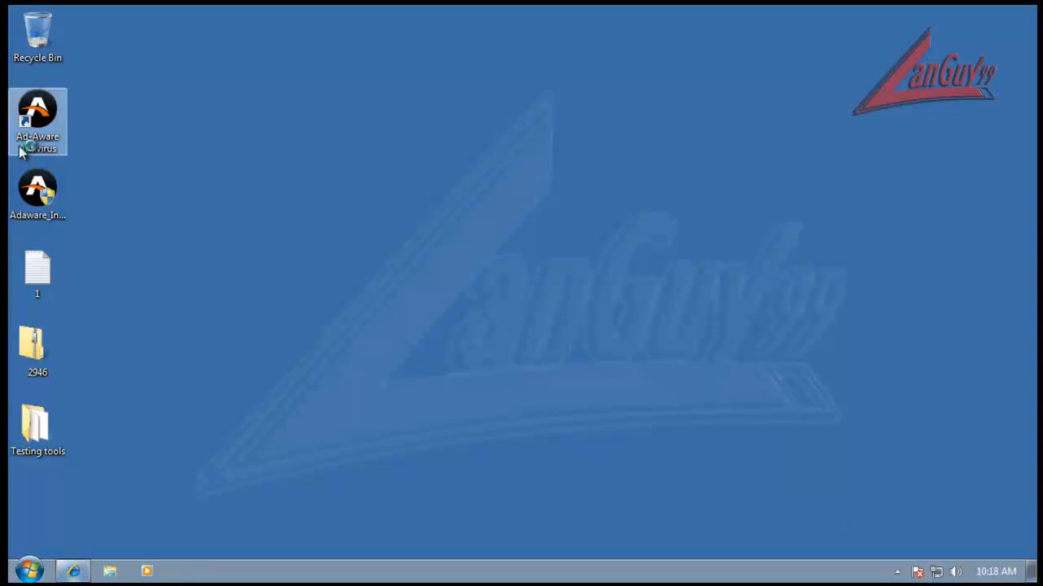
{"action": "left_click_drag", "start_coordinate": [324, 54], "coordinate": [359, 34]}
{"action": "left_click", "coordinate": [30, 275]}
{"action": "double_click", "coordinate": [30, 275]}
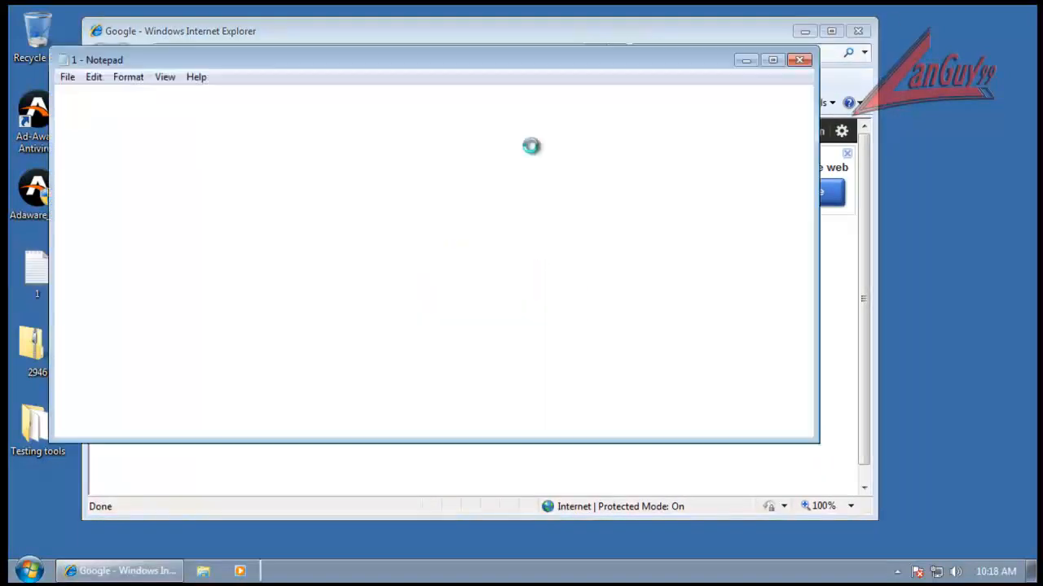
- Copy the first link, ending in oi_setup.exe, from the text file and load it in Internet Explorer
{"action": "left_click_drag", "start_coordinate": [534, 92], "coordinate": [36, 93]}
{"action": "key", "text": "ctrl+c"}
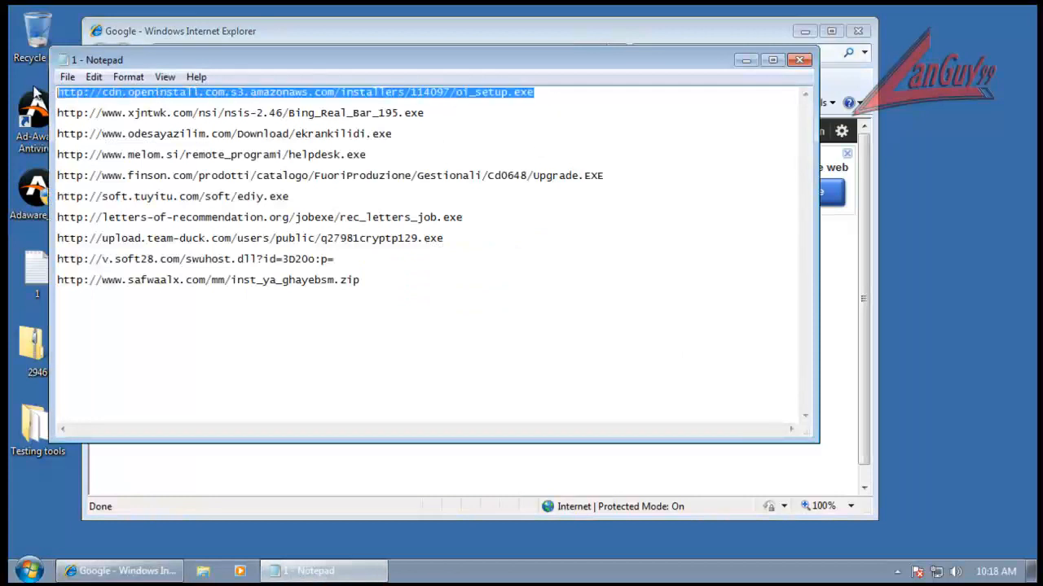
{"action": "left_click", "coordinate": [662, 19]}
{"action": "left_click", "coordinate": [540, 51]}
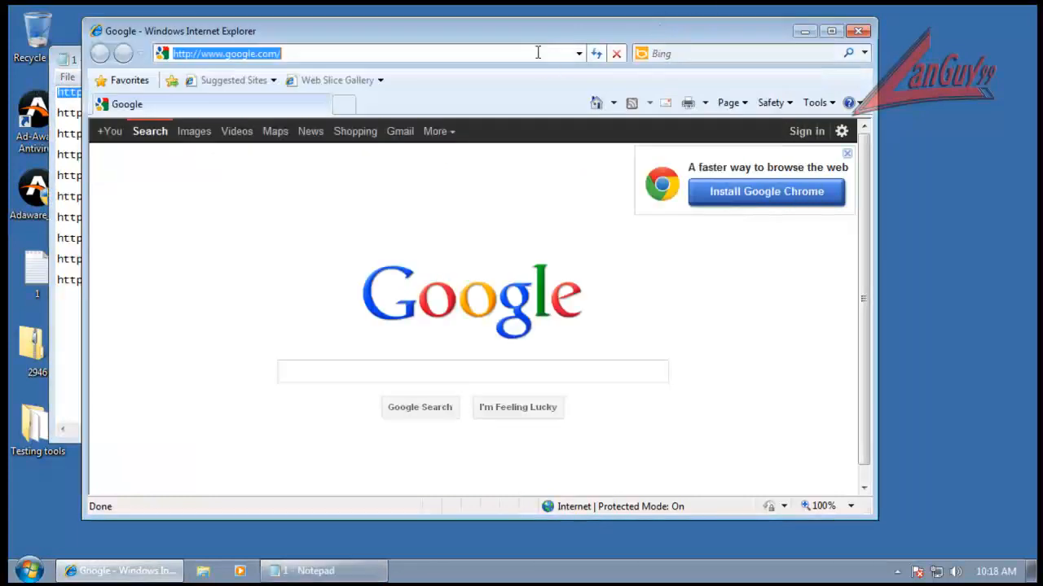
{"action": "key", "text": "ctrl+v"}
{"action": "key", "text": "Return"}
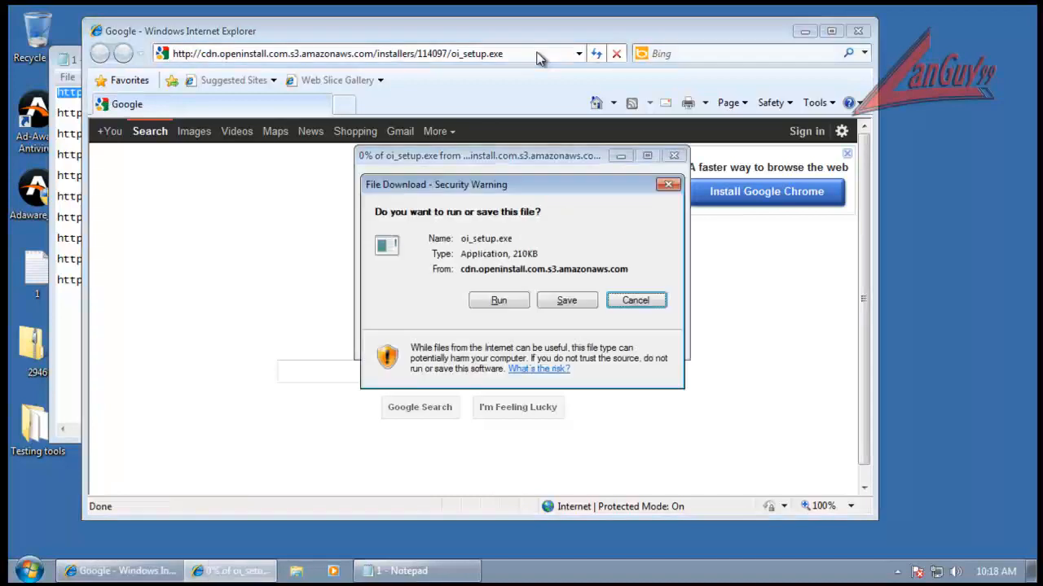
- Run the oi_setup.exe download and dismiss the OpenInstall message
{"action": "left_click", "coordinate": [491, 300]}
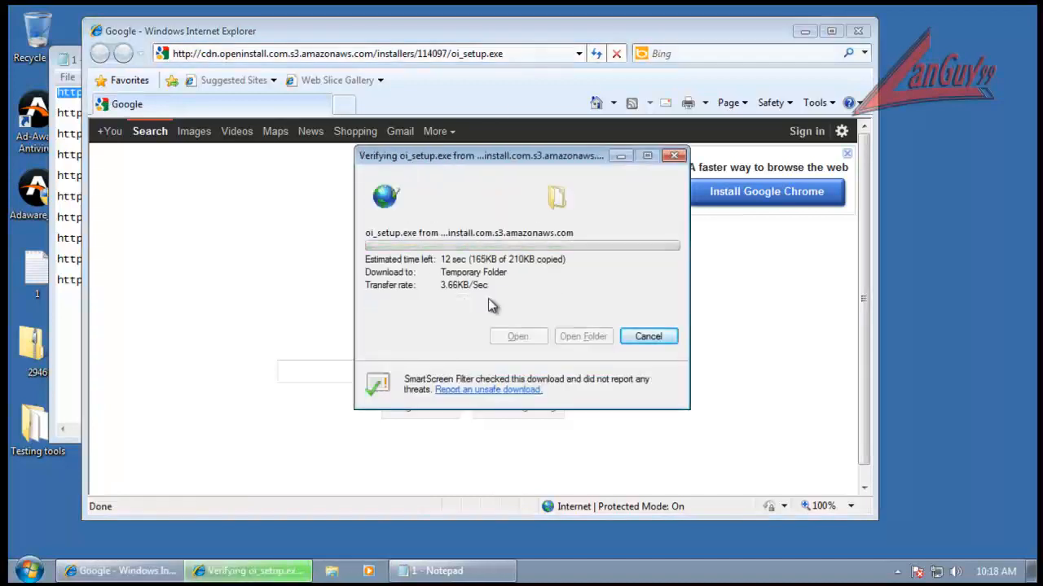
{"action": "left_click", "coordinate": [598, 301]}
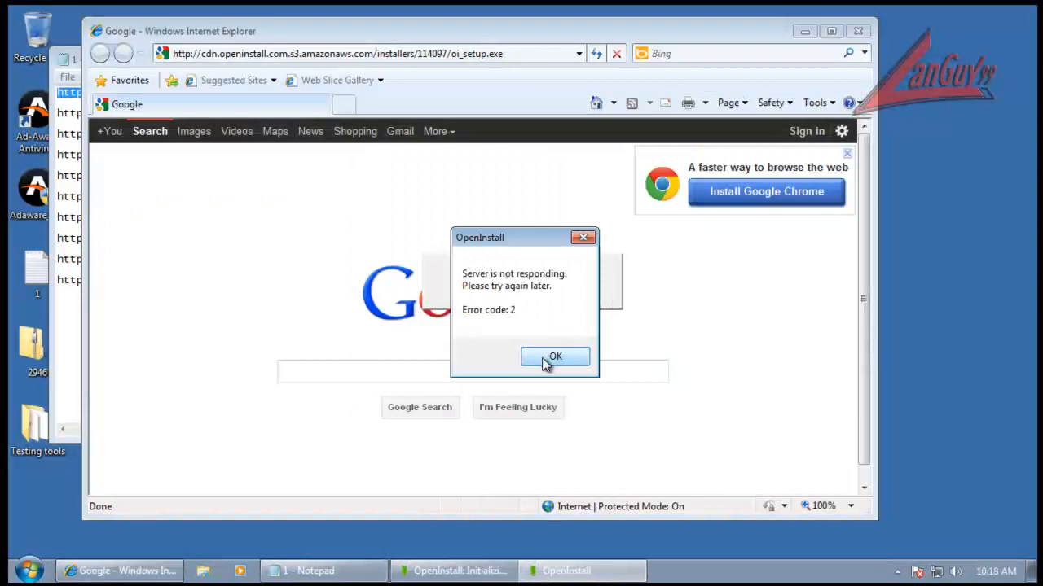
{"action": "left_click", "coordinate": [545, 363]}
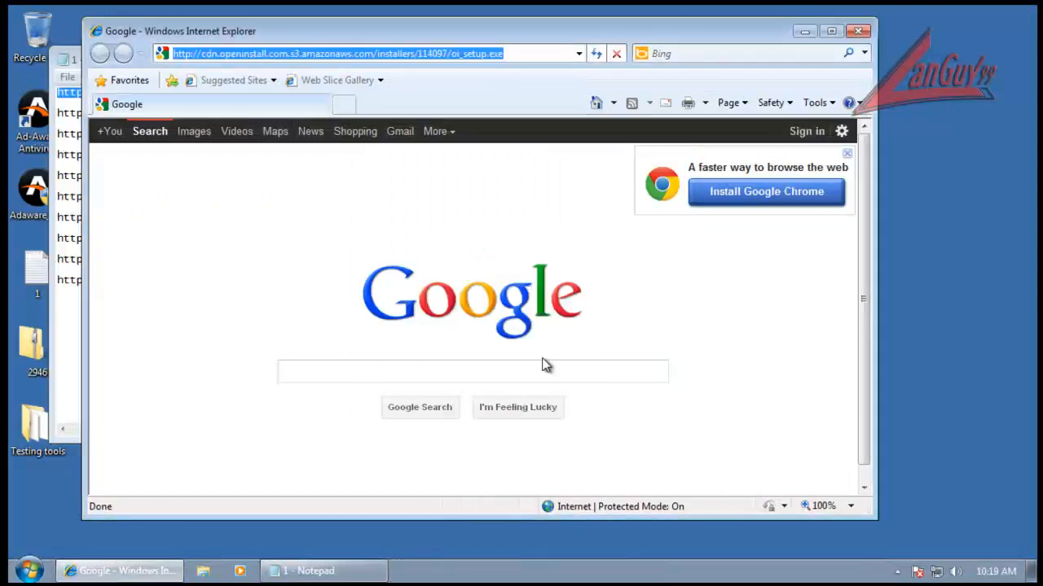
- Copy the second link, ending in Bing_Real_Bar_195.exe, from the text file and load it in Internet Explorer
{"action": "left_click", "coordinate": [79, 336]}
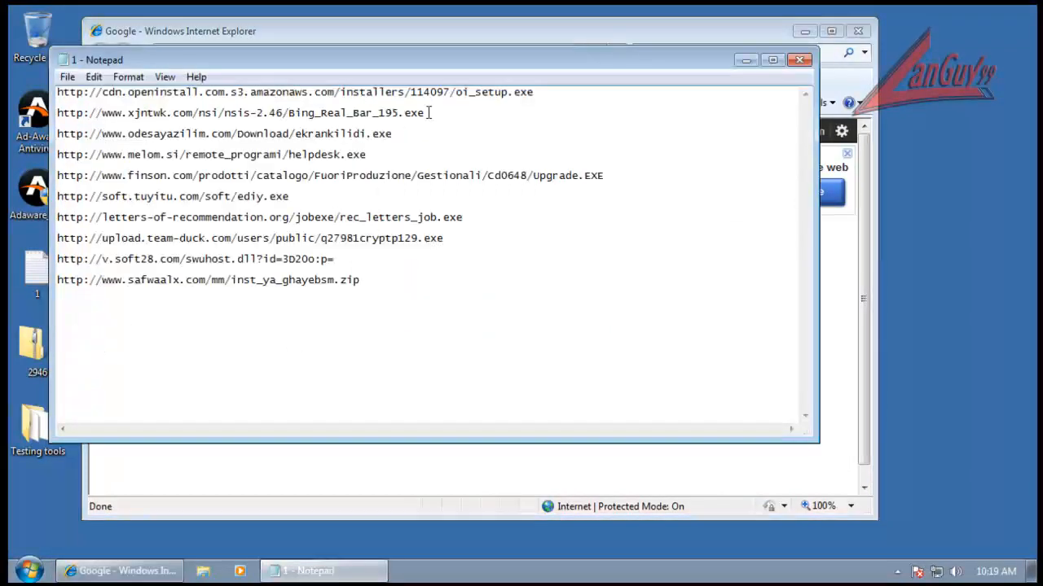
{"action": "left_click_drag", "start_coordinate": [424, 115], "coordinate": [163, 104]}
{"action": "key", "text": "ctrl+c"}
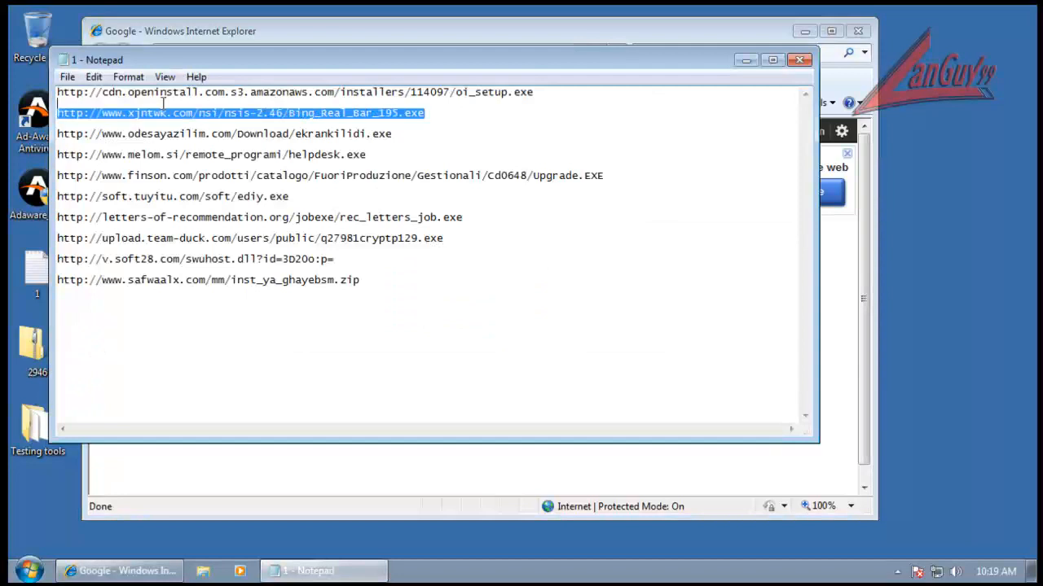
{"action": "left_click", "coordinate": [560, 42]}
{"action": "key", "text": "ctrl+v"}
{"action": "key", "text": "Return"}
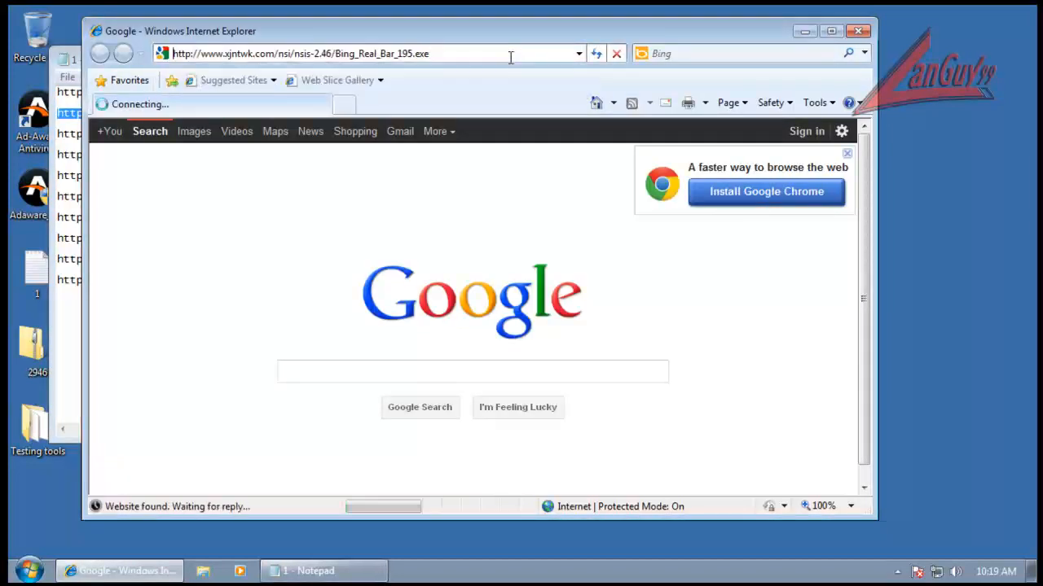
- Run Bing_Real_Bar_195.exe, allow it to make changes to the computer, and agree to the RebateRobot license in InstallManager Setup
{"action": "left_click", "coordinate": [498, 302]}
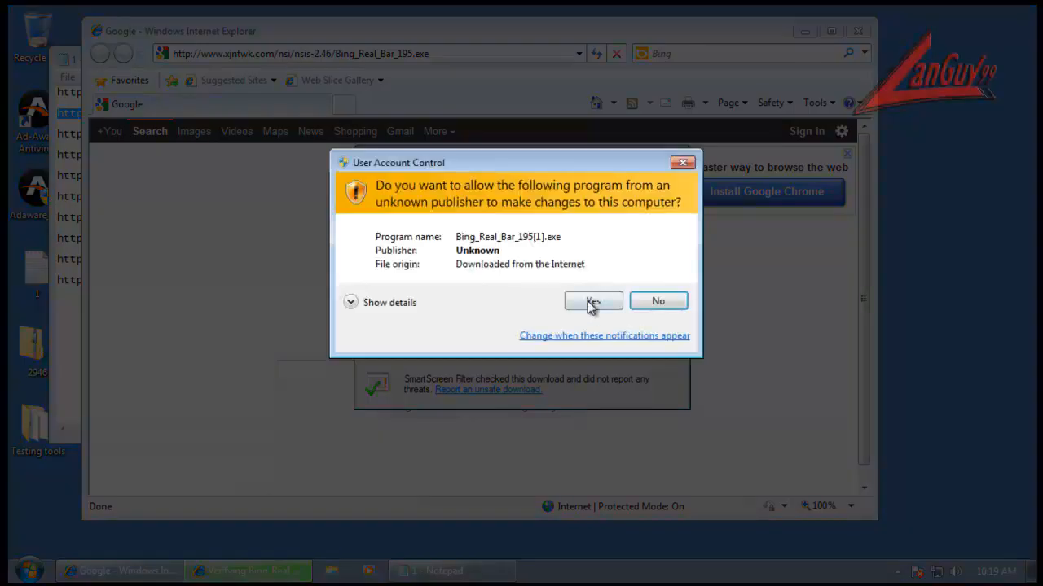
{"action": "left_click", "coordinate": [593, 303]}
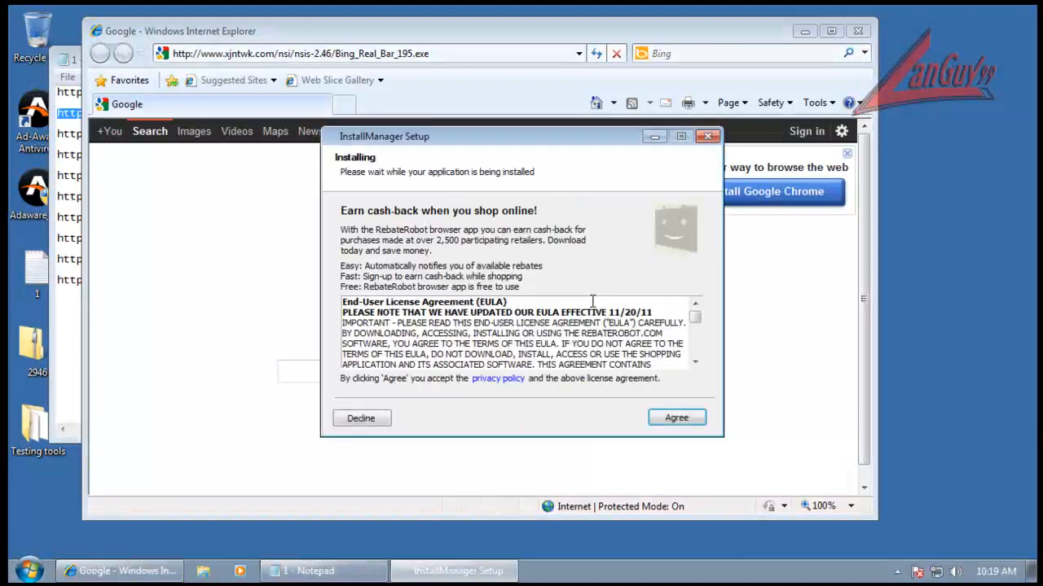
{"action": "left_click", "coordinate": [690, 419]}
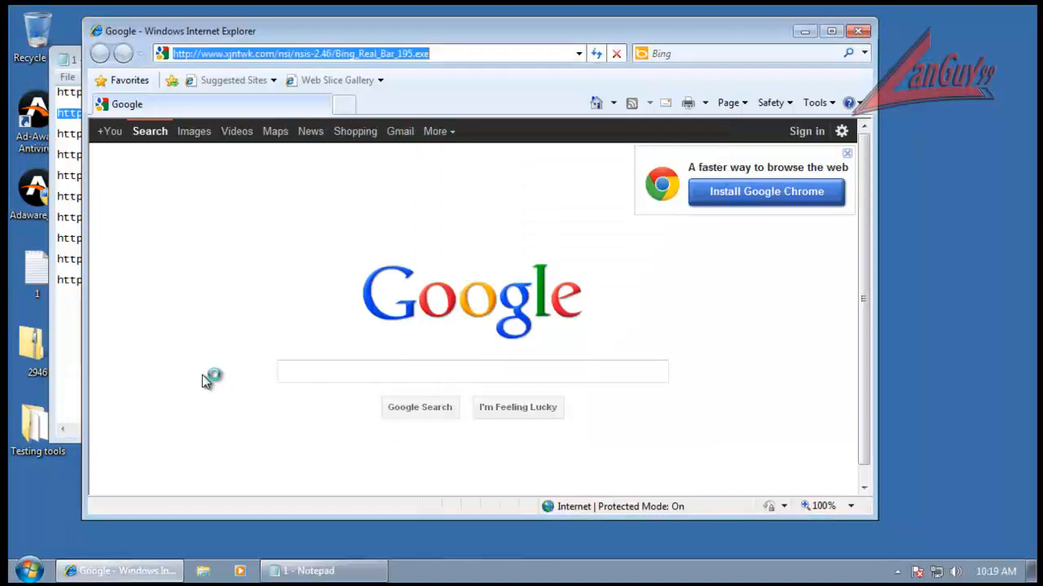
{"action": "left_click", "coordinate": [73, 355]}
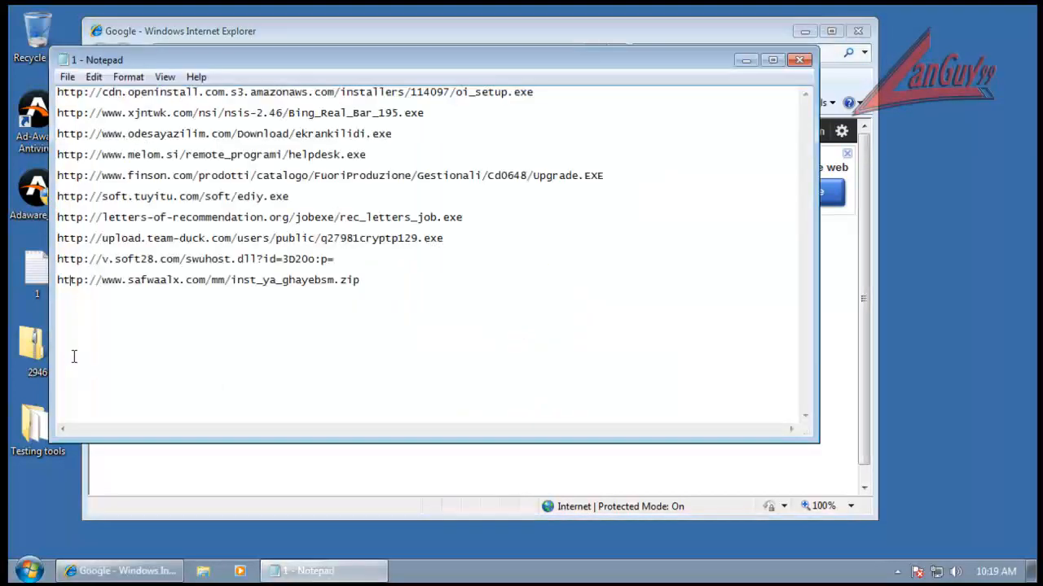
{"action": "left_click_drag", "start_coordinate": [414, 138], "coordinate": [408, 125]}
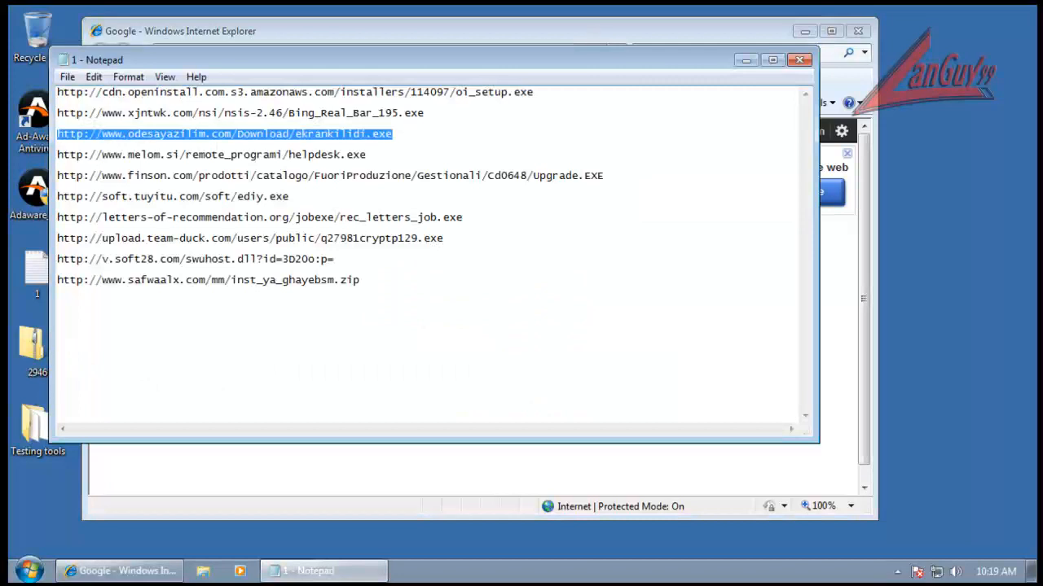
{"action": "left_click", "coordinate": [778, 45]}
{"action": "left_click", "coordinate": [805, 31]}
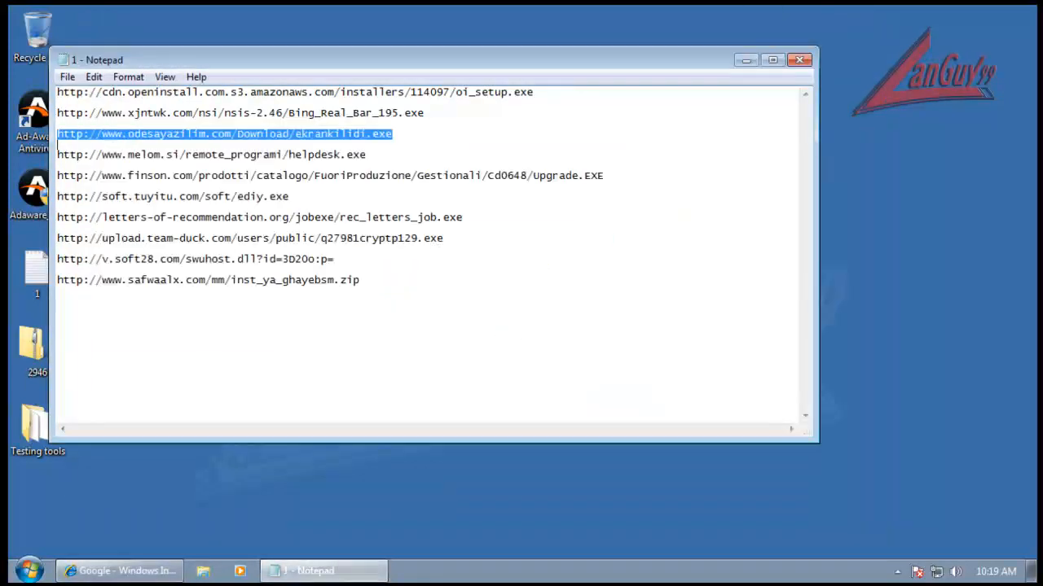
- Launch KillSwitch from the CCE folder in Testing tools, allow it to make changes, close the folder, and accept the Comodo license agreement
{"action": "double_click", "coordinate": [25, 408]}
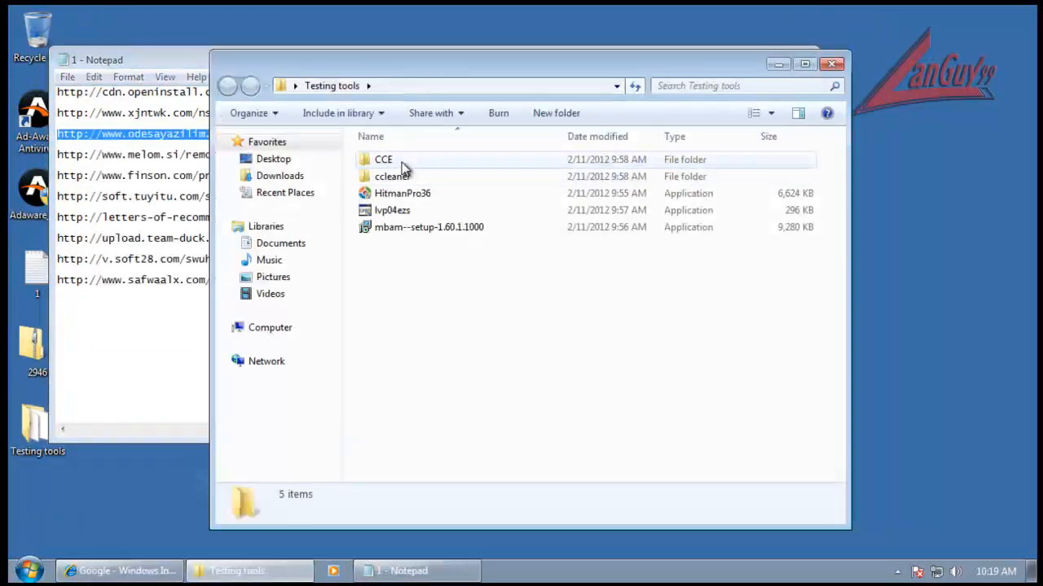
{"action": "double_click", "coordinate": [397, 161]}
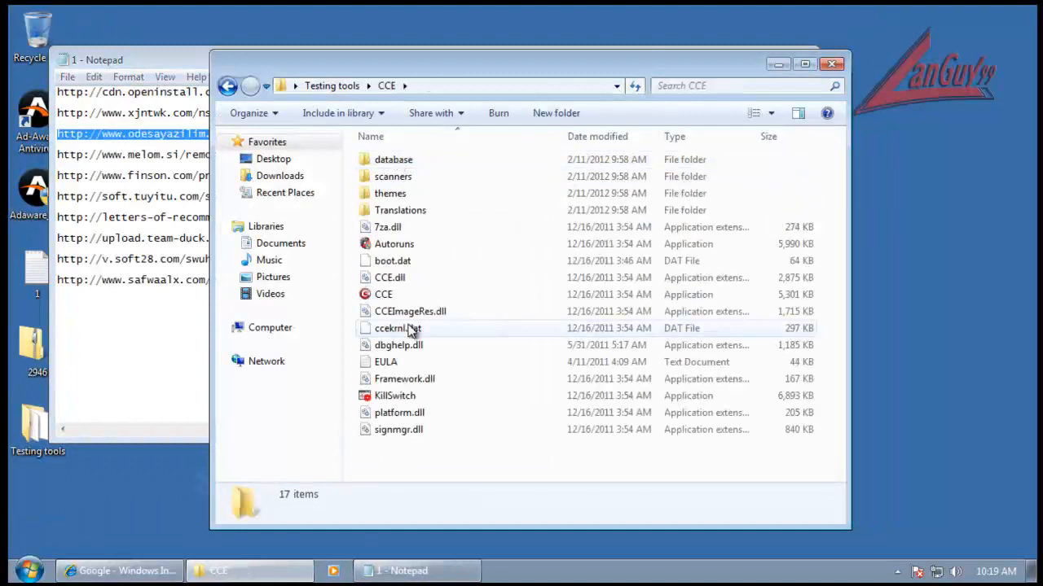
{"action": "left_click", "coordinate": [407, 399]}
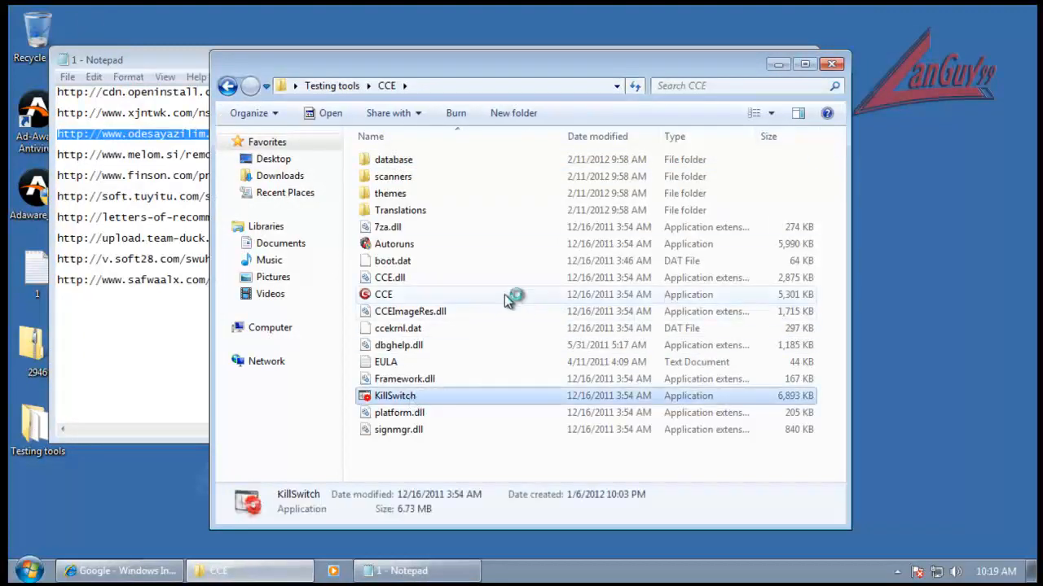
{"action": "key", "text": "Return"}
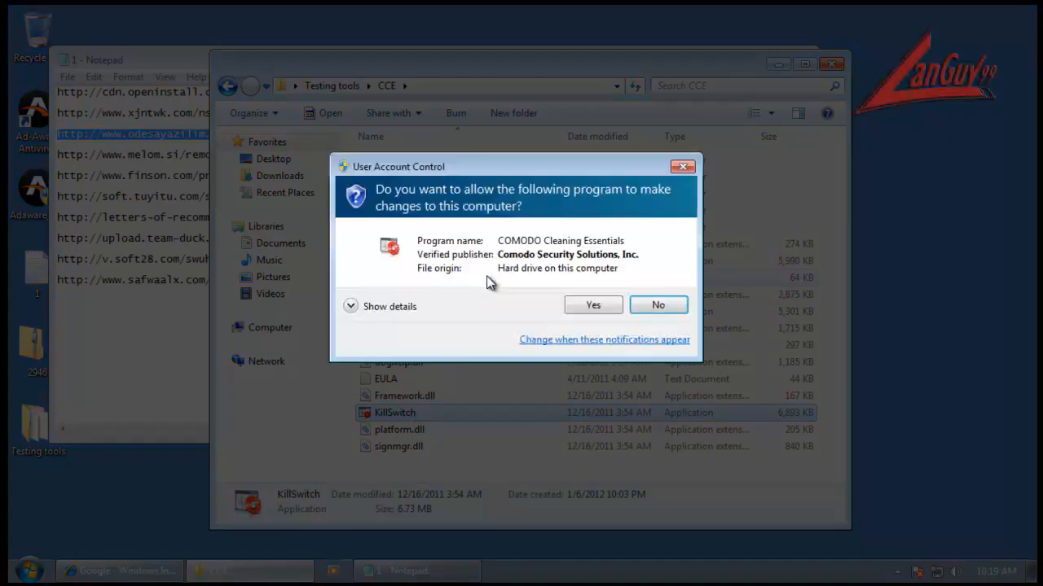
{"action": "left_click", "coordinate": [611, 309]}
{"action": "left_click", "coordinate": [830, 64]}
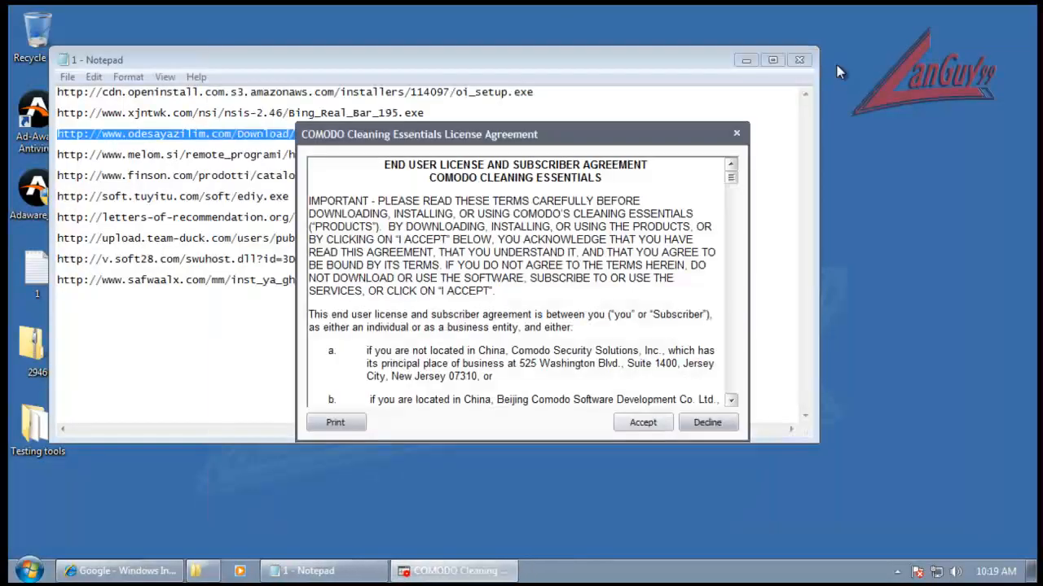
{"action": "left_click", "coordinate": [641, 423]}
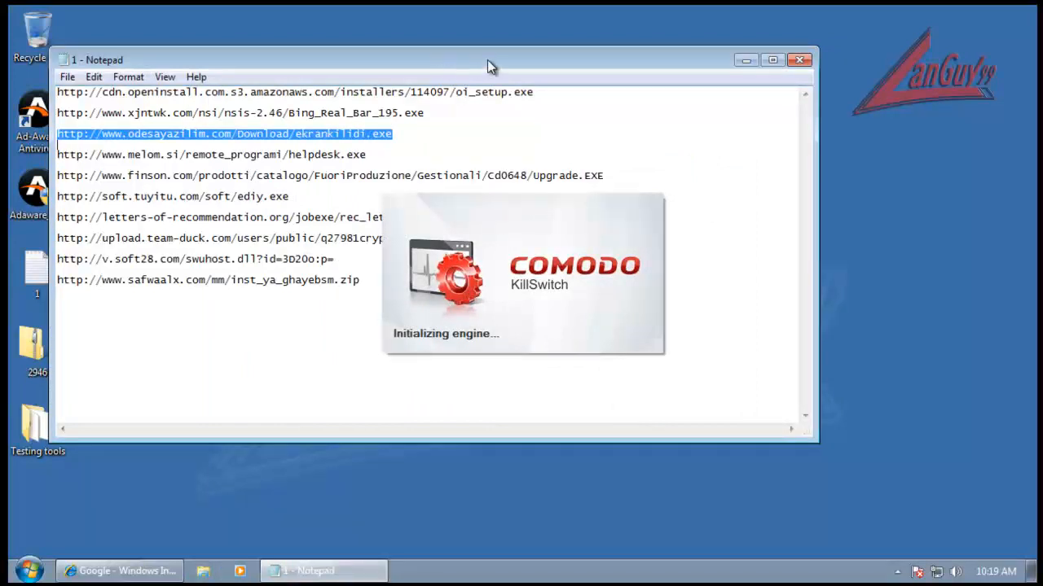
- Minimize the text file and arrange COMODO KillSwitch and Internet Explorer side by side, with KillSwitch on the left half of the desktop
{"action": "left_click", "coordinate": [746, 61]}
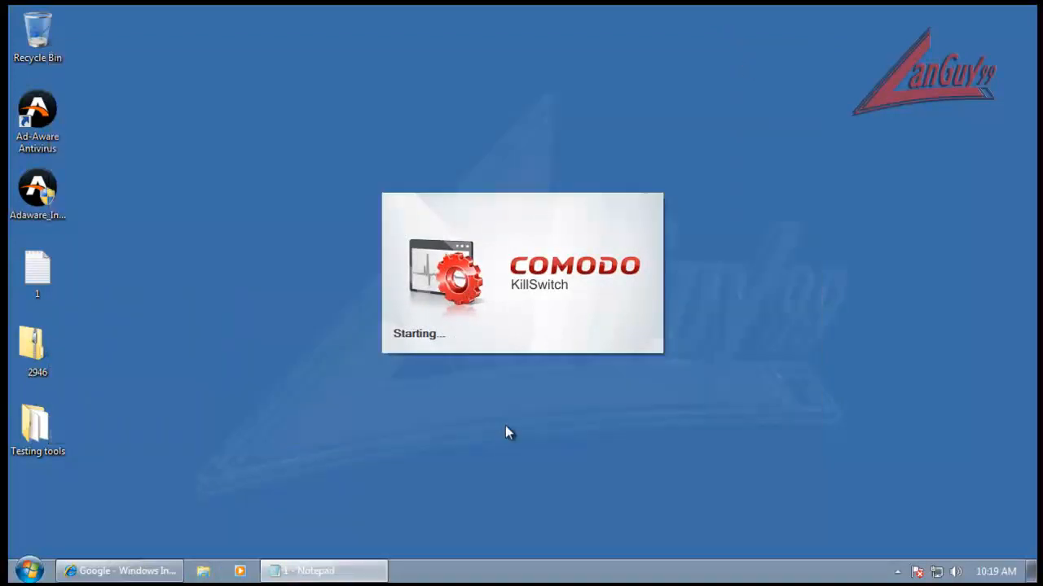
{"action": "left_click", "coordinate": [135, 571]}
{"action": "left_click_drag", "start_coordinate": [452, 34], "coordinate": [992, 13]}
{"action": "left_click_drag", "start_coordinate": [448, 30], "coordinate": [10, 61]}
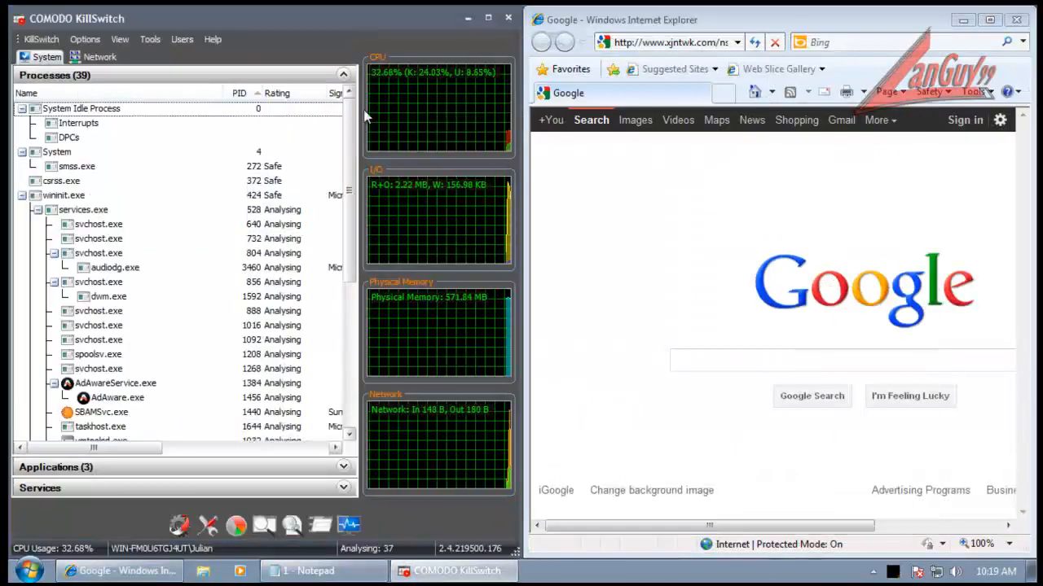
- Hide the performance graphs in KillSwitch and review the ratings of the running processes down to the end of the list
{"action": "left_click", "coordinate": [112, 44]}
{"action": "left_click", "coordinate": [223, 174]}
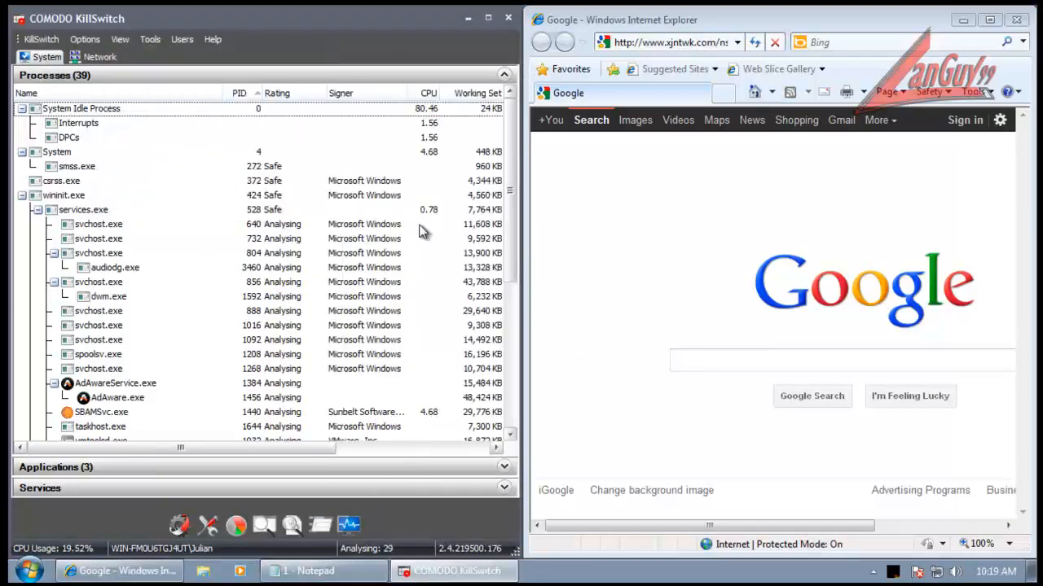
{"action": "left_click_drag", "start_coordinate": [509, 214], "coordinate": [517, 393]}
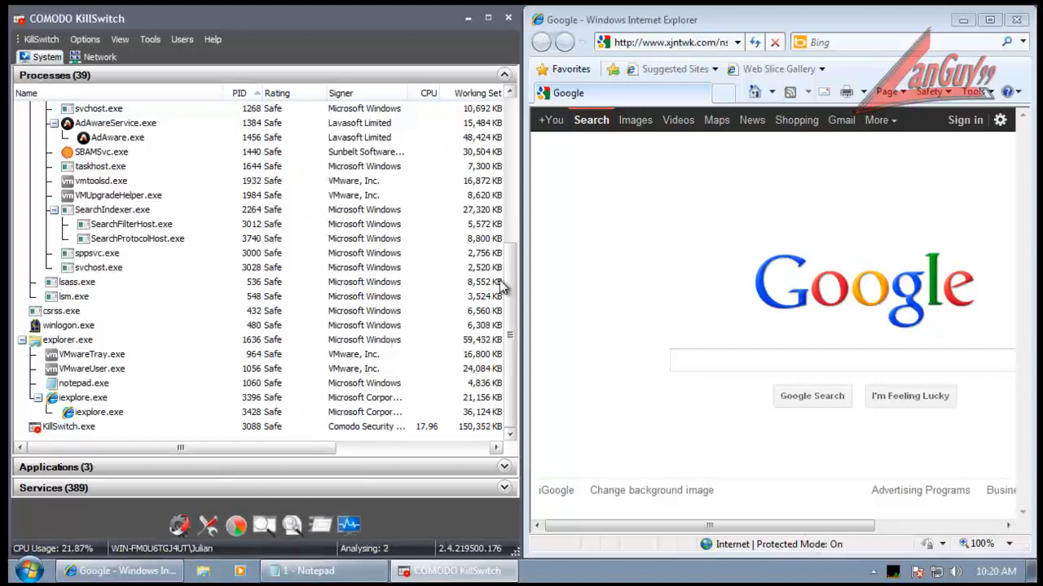
{"action": "left_click_drag", "start_coordinate": [511, 305], "coordinate": [544, 455]}
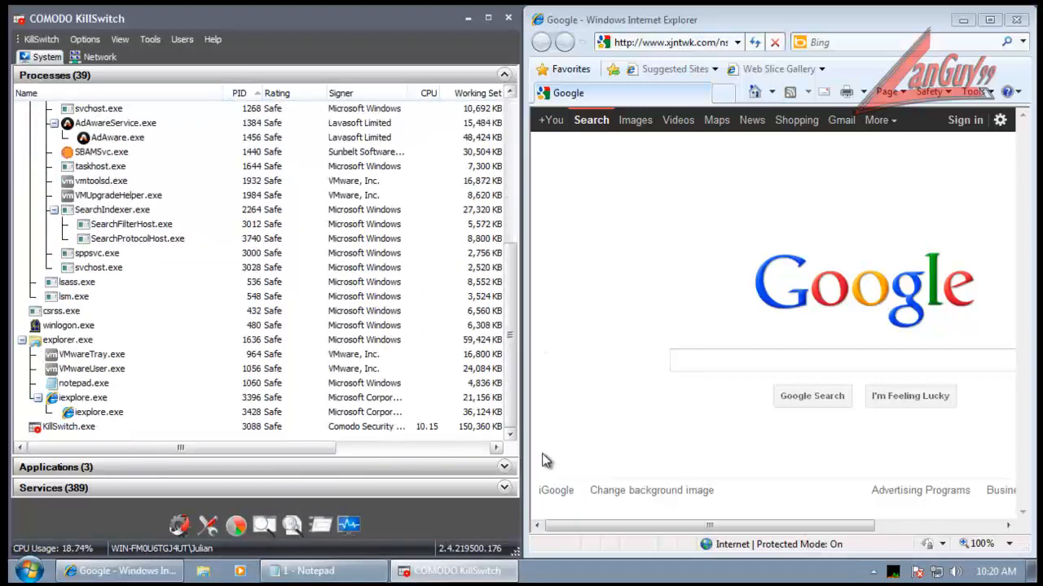
- Copy the fourth link, ending in helpdesk.exe, from the text file, minimize the file, and load the link in Internet Explorer
{"action": "left_click", "coordinate": [305, 571]}
{"action": "left_click_drag", "start_coordinate": [394, 154], "coordinate": [104, 155]}
{"action": "left_click", "coordinate": [385, 148]}
{"action": "key", "text": "shift+Home"}
{"action": "key", "text": "ctrl+c"}
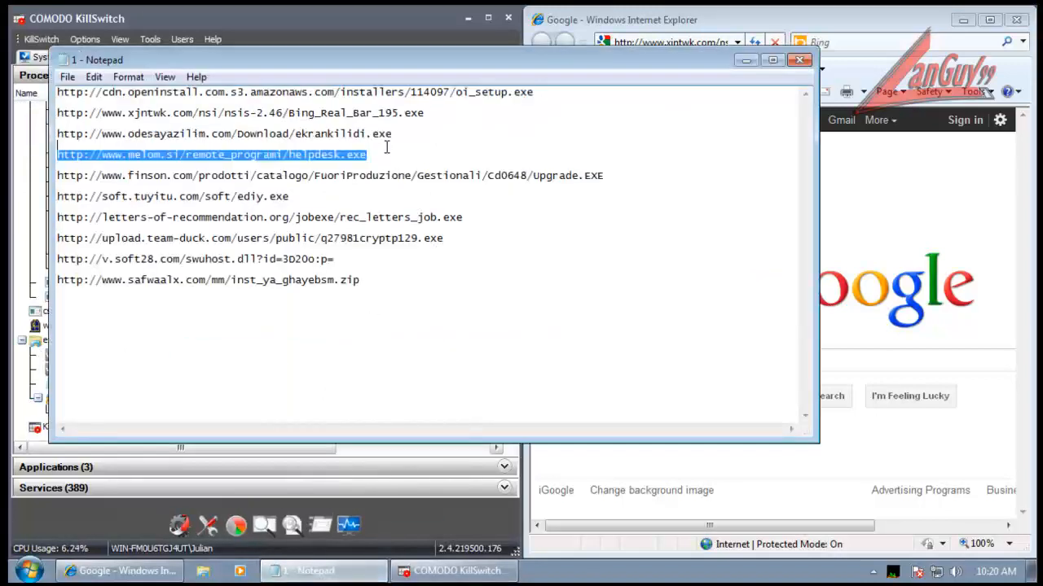
{"action": "left_click", "coordinate": [746, 60]}
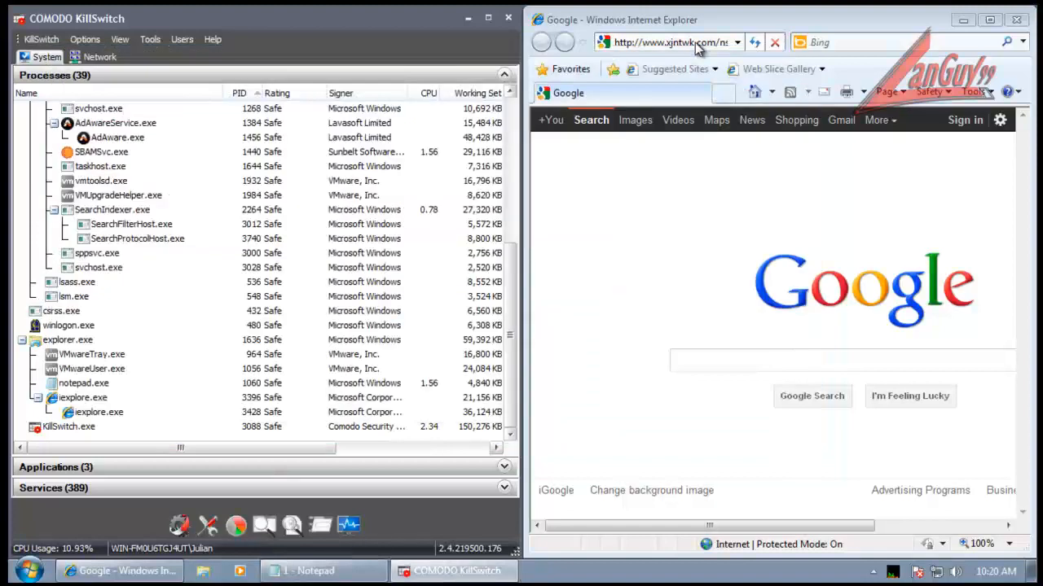
{"action": "left_click", "coordinate": [695, 42]}
{"action": "key", "text": "ctrl+v"}
{"action": "key", "text": "Return"}
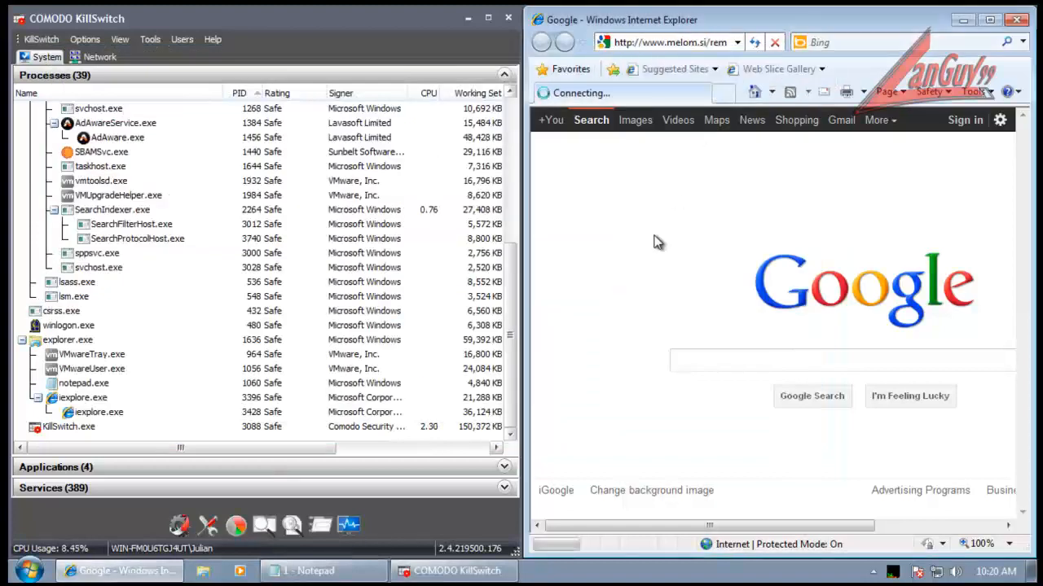
- Run helpdesk.exe, allow it to make changes, look through the connection list in its MELOM window, and close that window
{"action": "left_click", "coordinate": [498, 300]}
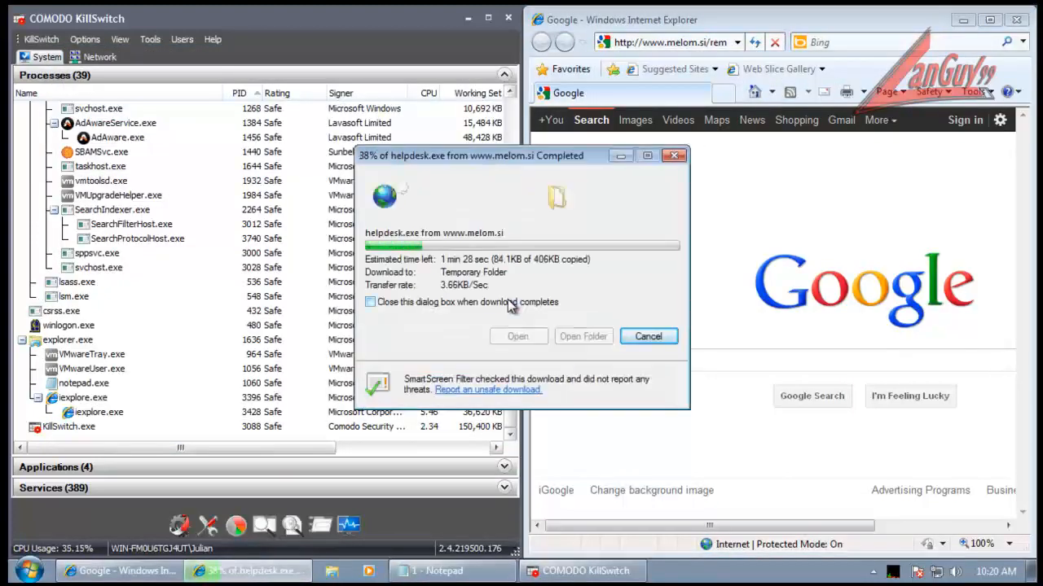
{"action": "left_click", "coordinate": [572, 272]}
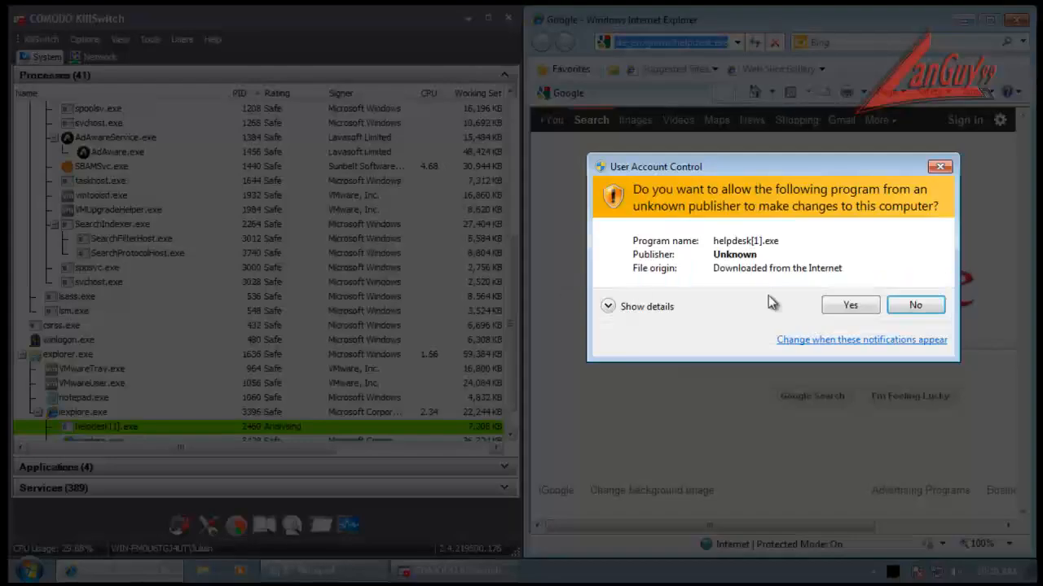
{"action": "left_click", "coordinate": [850, 304]}
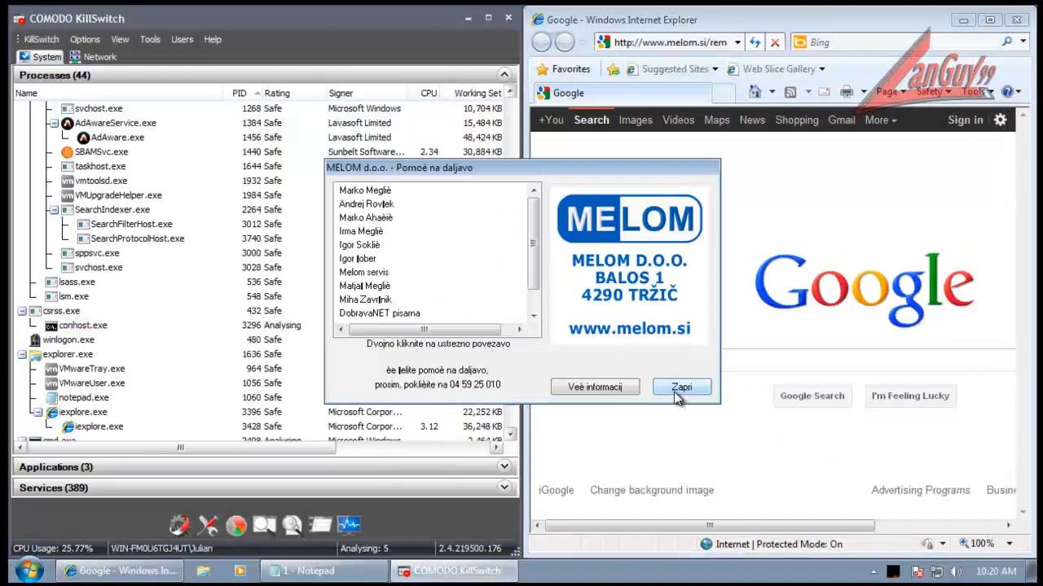
{"action": "left_click_drag", "start_coordinate": [534, 238], "coordinate": [536, 308]}
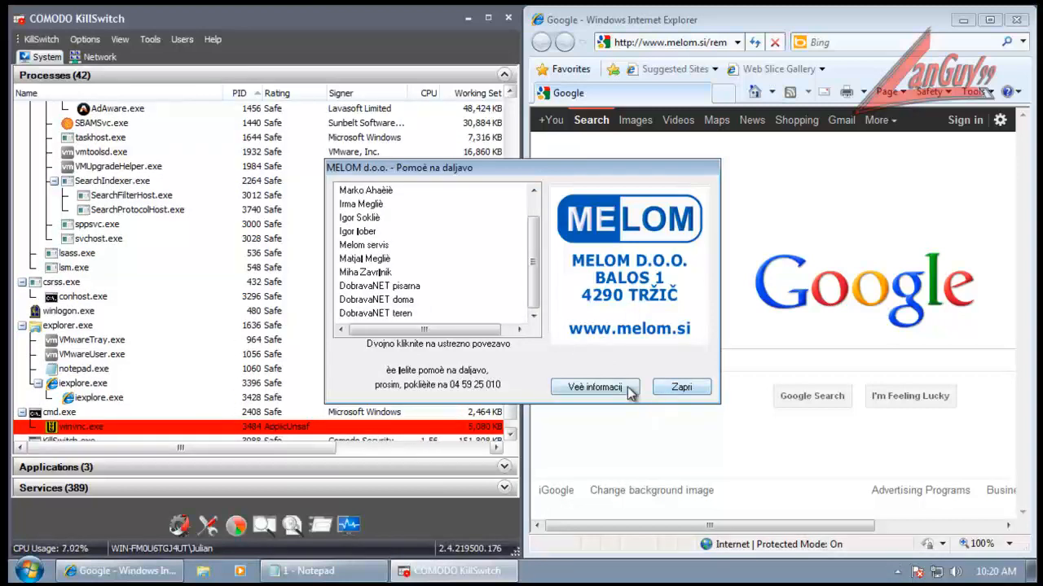
{"action": "left_click", "coordinate": [682, 388]}
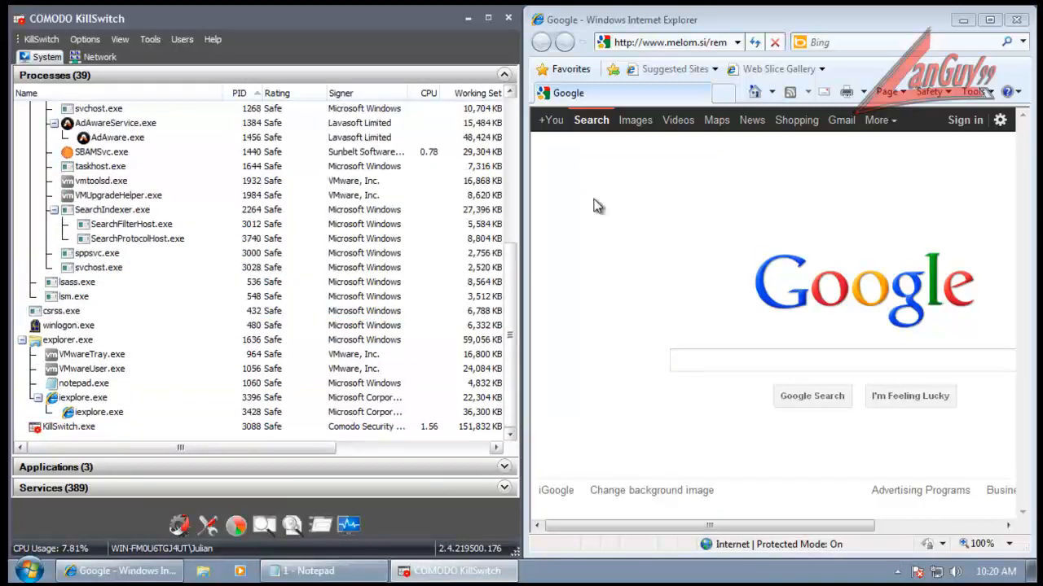
{"action": "left_click", "coordinate": [651, 45]}
{"action": "triple_click", "coordinate": [652, 45]}
{"action": "key", "text": "ctrl+v"}
{"action": "key", "text": "Return"}
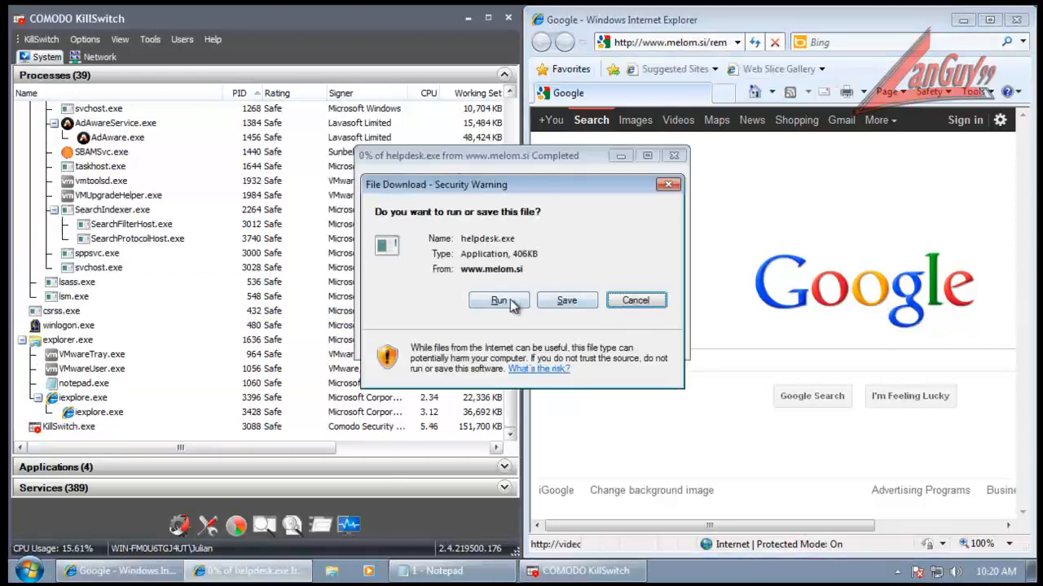
- Run helpdesk.exe again despite the publisher warning, allow its changes, and open the MELOM window's additional information page
{"action": "left_click", "coordinate": [498, 300]}
{"action": "left_click", "coordinate": [611, 306]}
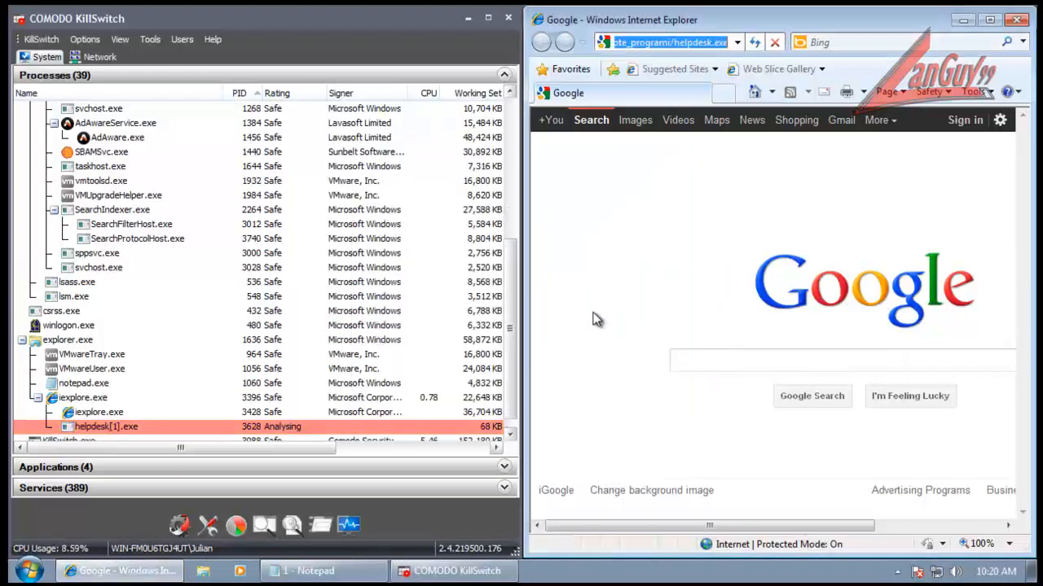
{"action": "left_click", "coordinate": [852, 306]}
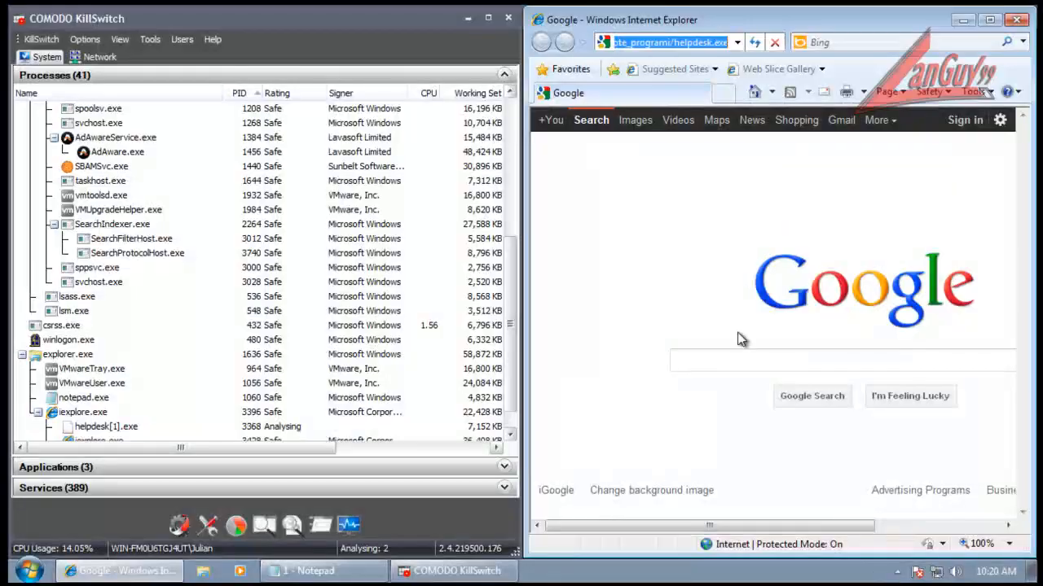
{"action": "left_click", "coordinate": [605, 389]}
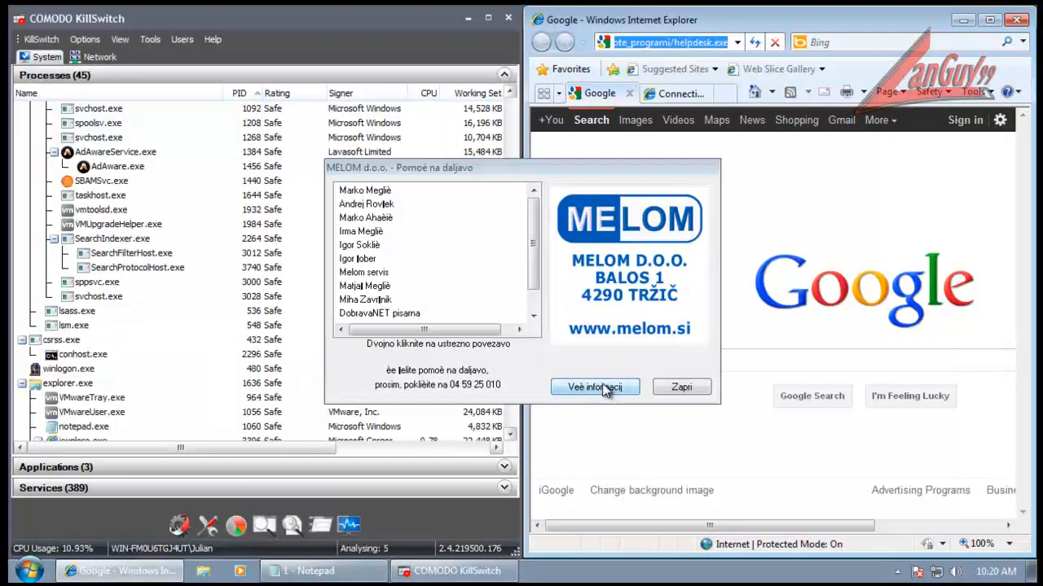
{"action": "left_click", "coordinate": [511, 435]}
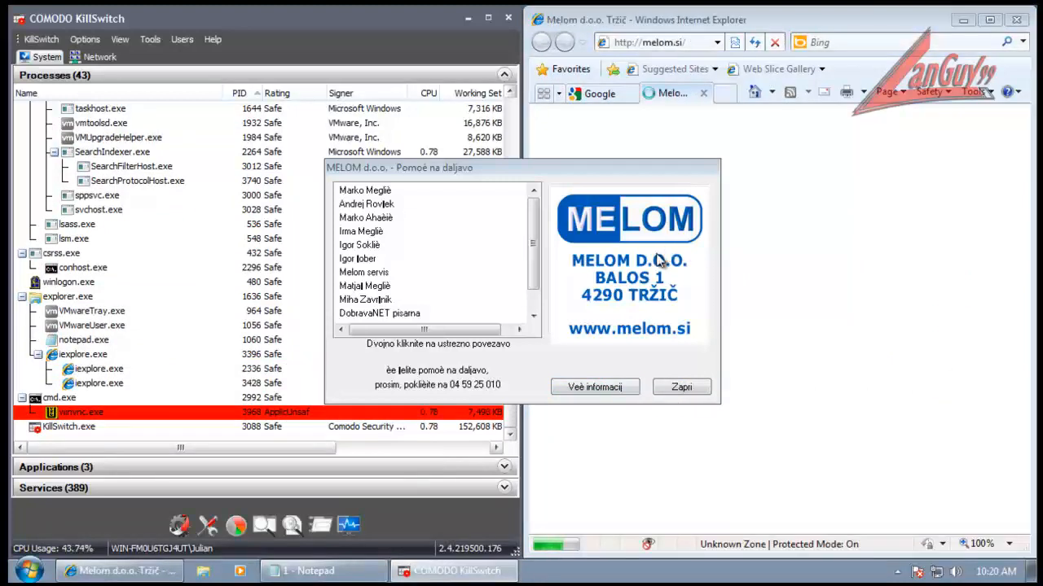
- Select an entry in the MELOM connection list, close the MELOM window, and close the melom.si browser tab
{"action": "left_click", "coordinate": [364, 246]}
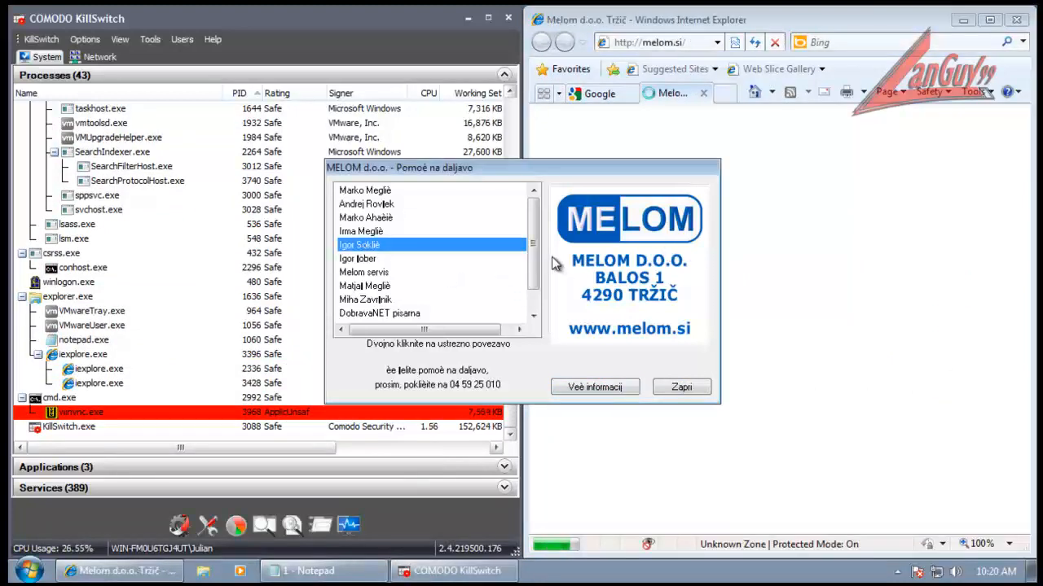
{"action": "mouse_move", "coordinate": [533, 254]}
{"action": "left_mouse_down"}
{"action": "mouse_move", "coordinate": [535, 281]}
{"action": "mouse_move", "coordinate": [534, 251]}
{"action": "left_mouse_up"}
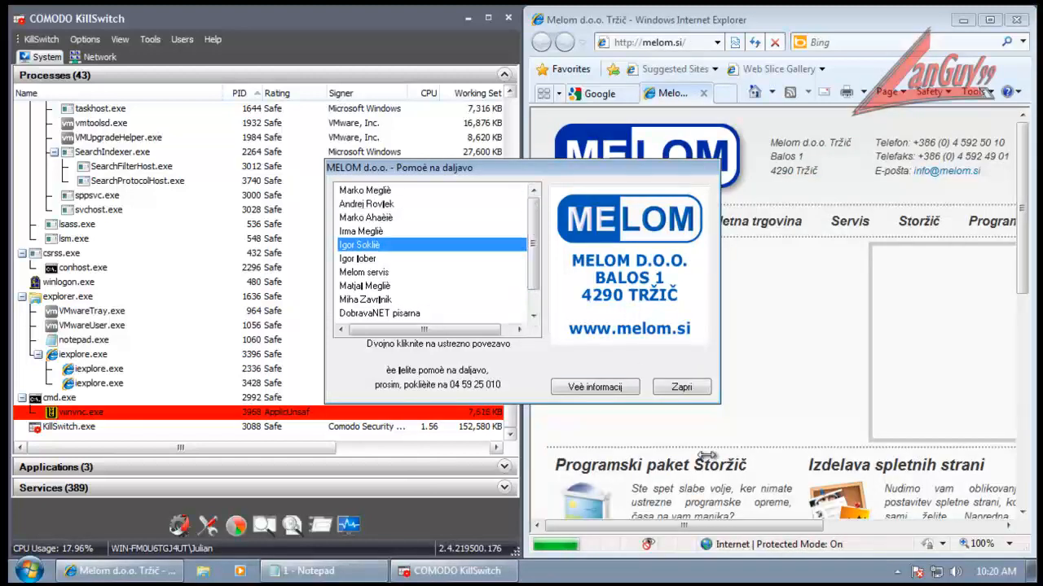
{"action": "left_click", "coordinate": [698, 391]}
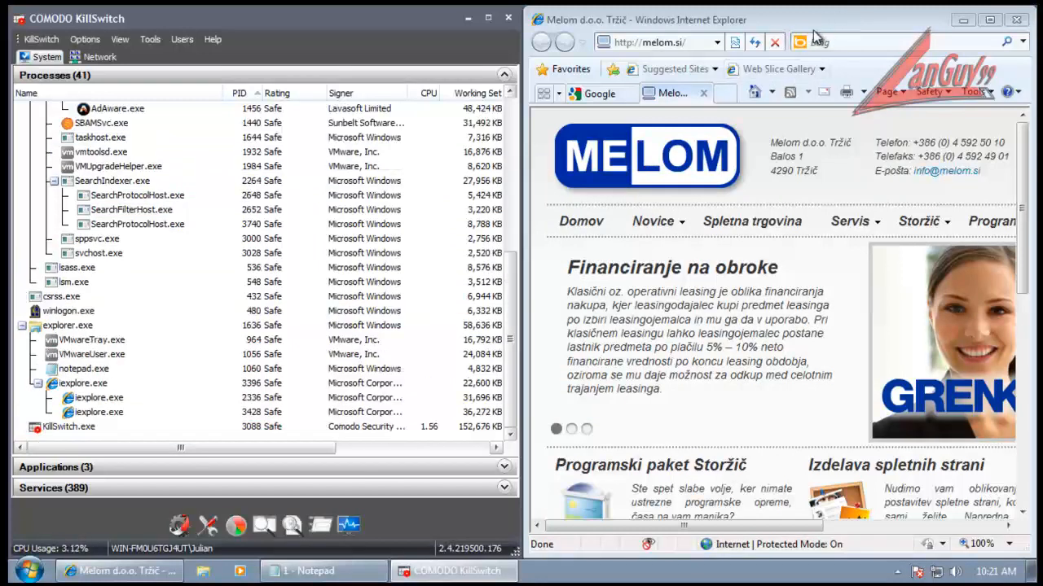
{"action": "left_click", "coordinate": [705, 95]}
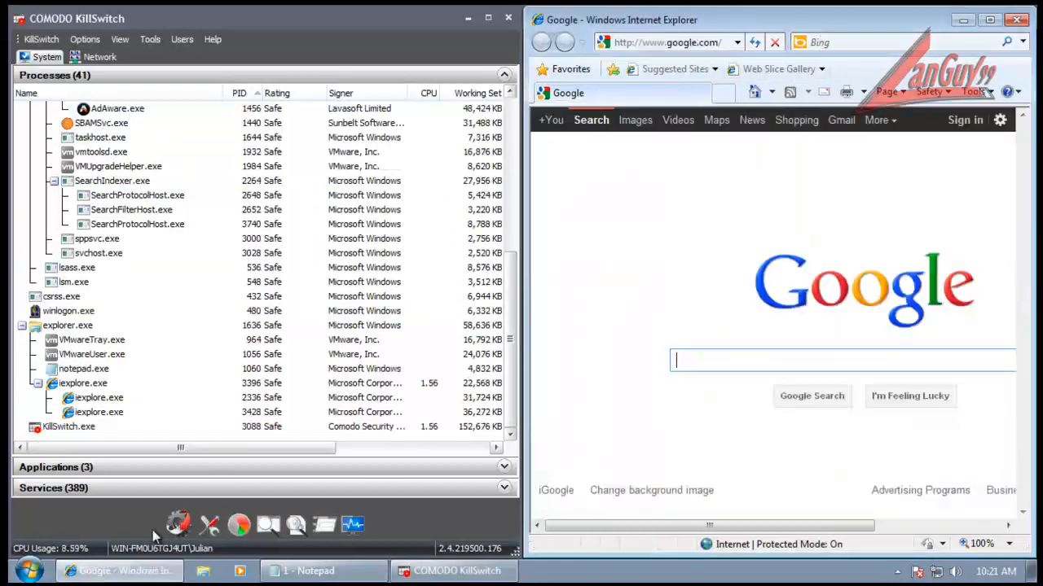
- Copy the fifth link, ending in Upgrade.EXE, from the text file, minimize the file, and load the link in Internet Explorer
{"action": "left_click", "coordinate": [308, 571]}
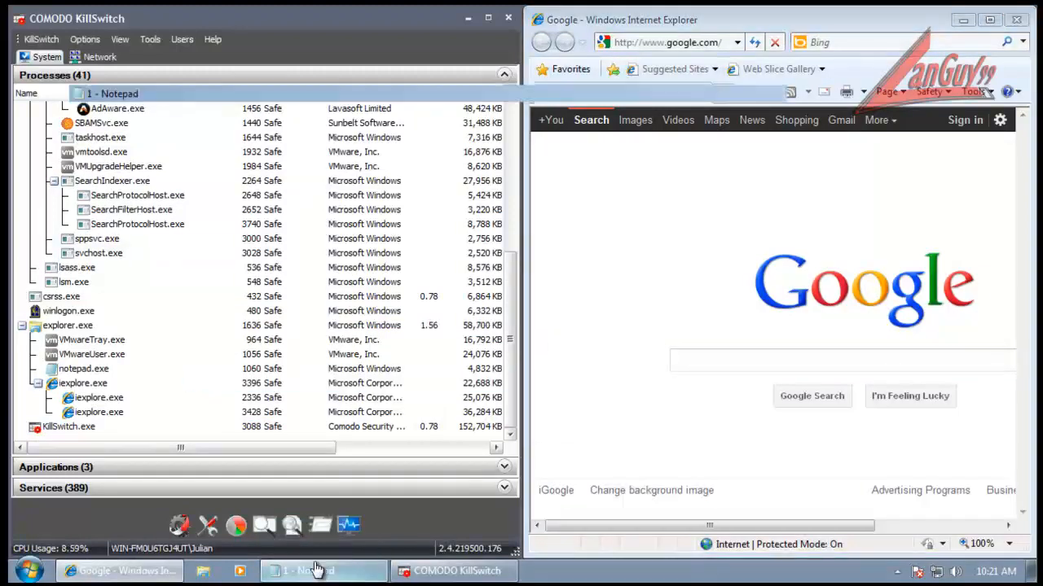
{"action": "left_click_drag", "start_coordinate": [614, 181], "coordinate": [612, 157]}
{"action": "key", "text": "ctrl+c"}
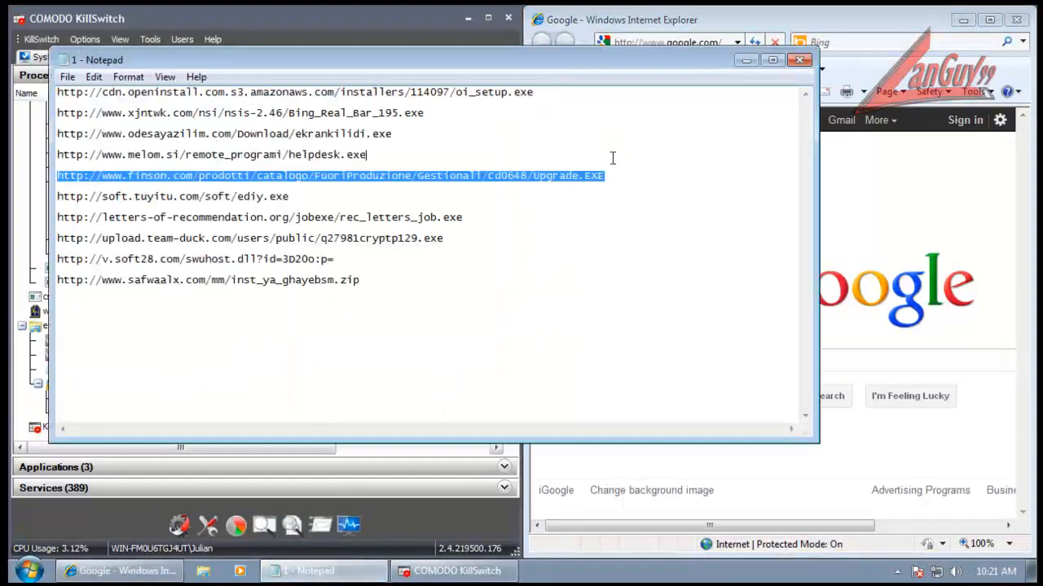
{"action": "left_click", "coordinate": [748, 58]}
{"action": "left_click", "coordinate": [692, 42]}
{"action": "key", "text": "ctrl+v"}
{"action": "key", "text": "Return"}
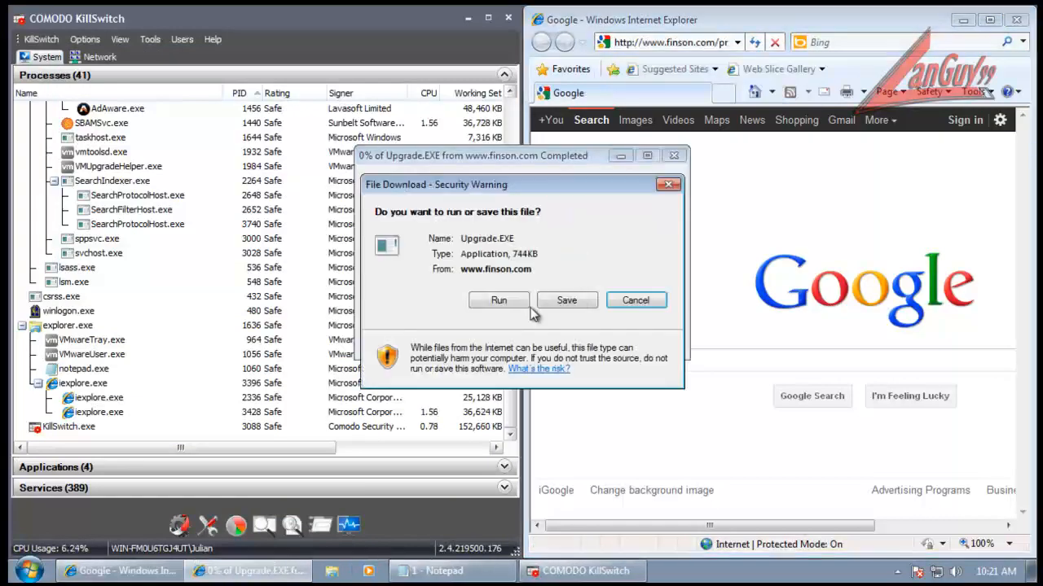
{"action": "left_click", "coordinate": [496, 301]}
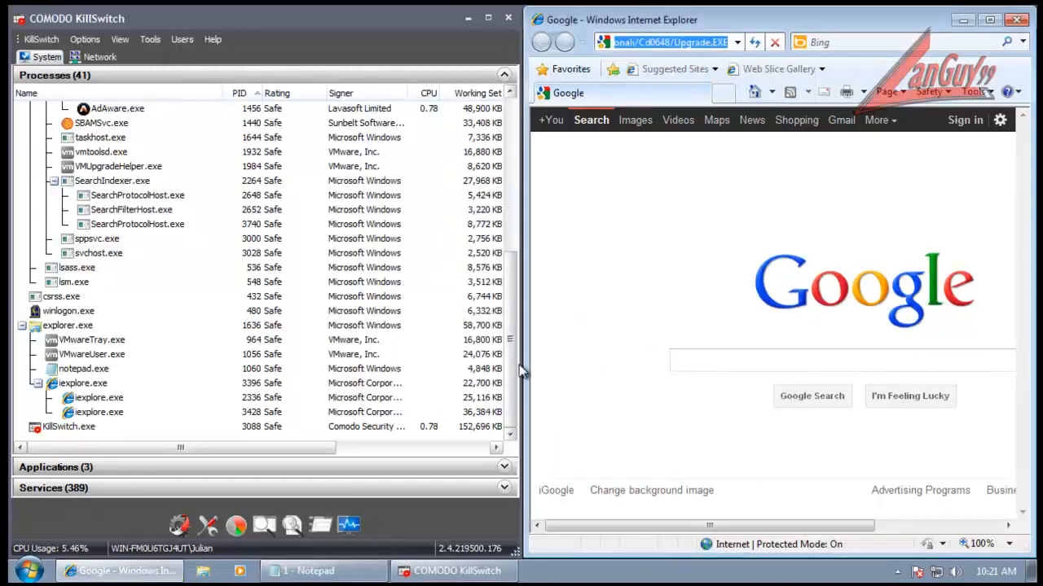
{"action": "left_click", "coordinate": [513, 371]}
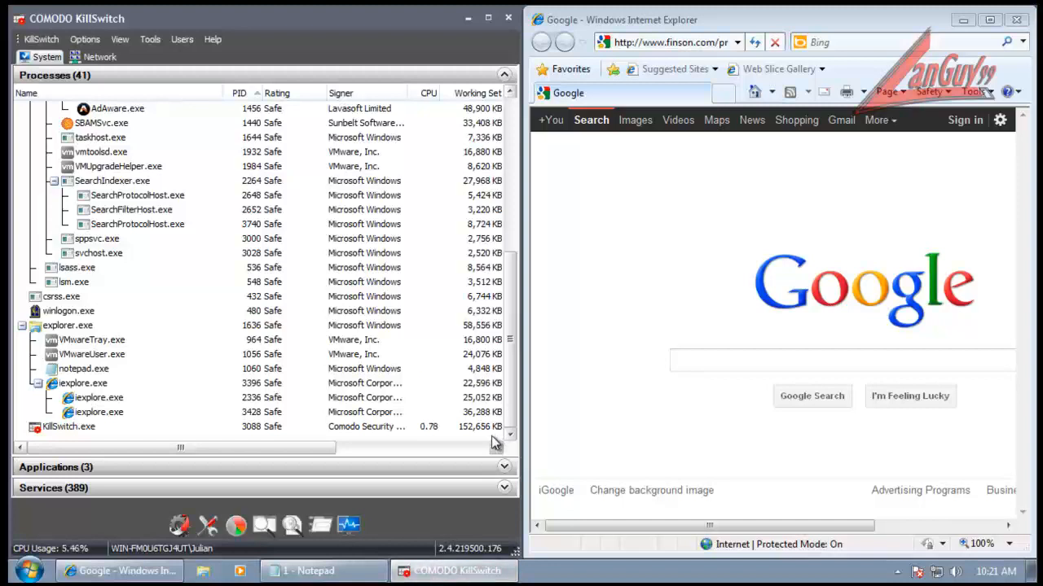
{"action": "left_click", "coordinate": [145, 573]}
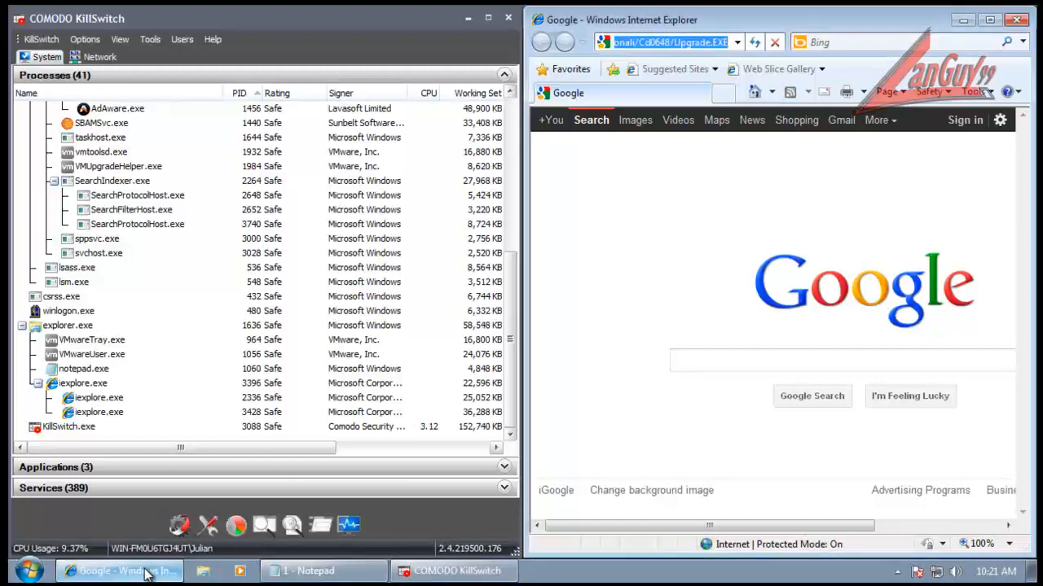
- Copy the sixth link, ending in ediy.exe, from the text file, load it in Internet Explorer, and run the download
{"action": "left_click", "coordinate": [326, 570]}
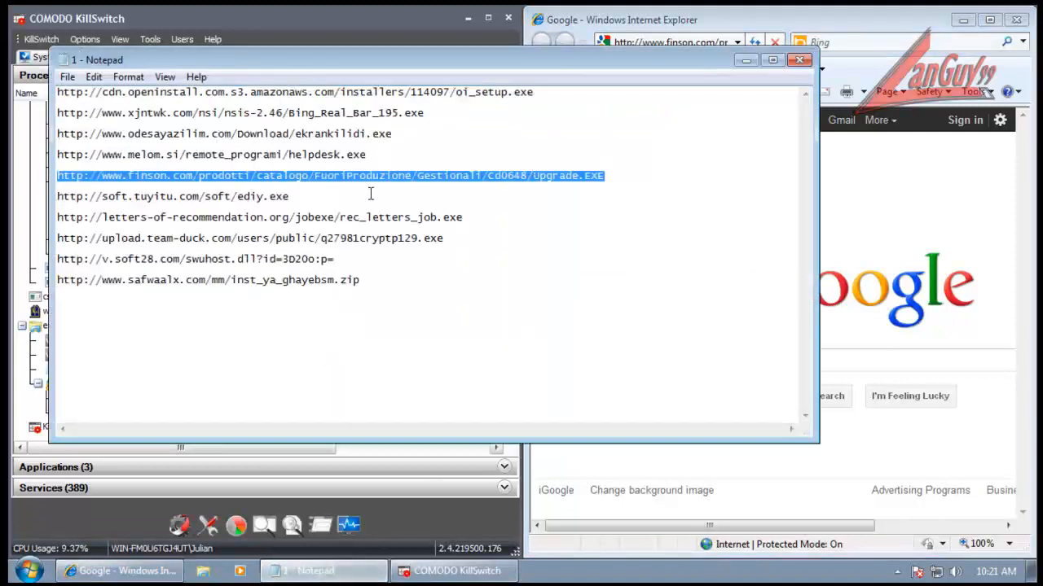
{"action": "left_click", "coordinate": [300, 195]}
{"action": "key", "text": "shift+Home"}
{"action": "key", "text": "ctrl+c"}
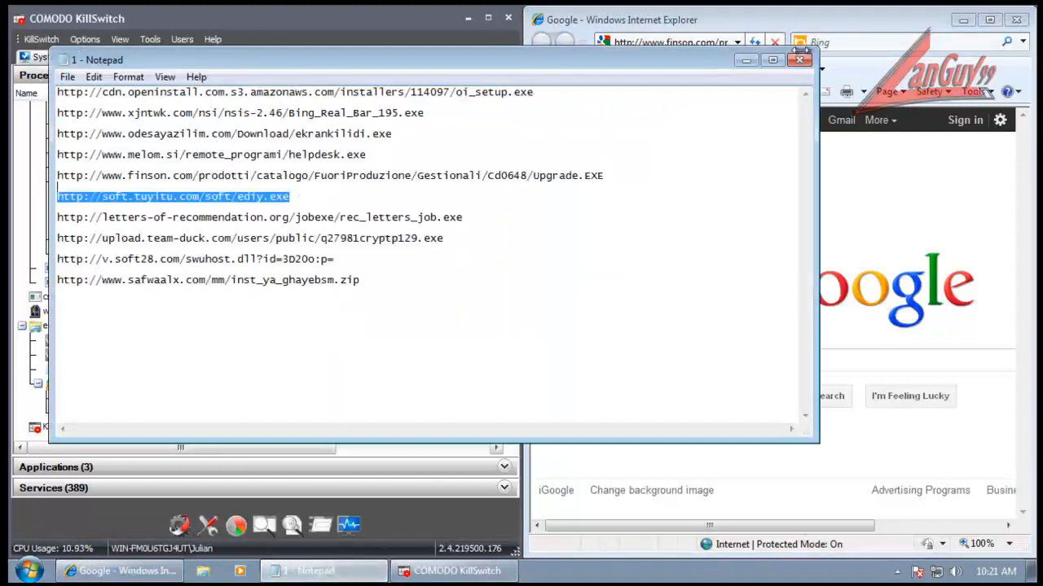
{"action": "left_click", "coordinate": [746, 61]}
{"action": "key", "text": "ctrl+v"}
{"action": "key", "text": "Return"}
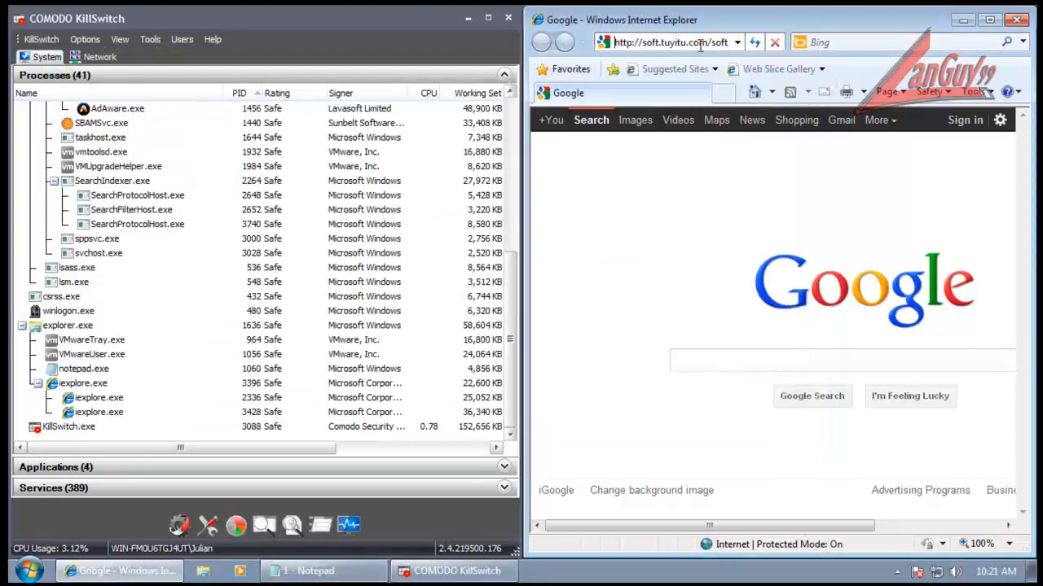
{"action": "left_click", "coordinate": [513, 300]}
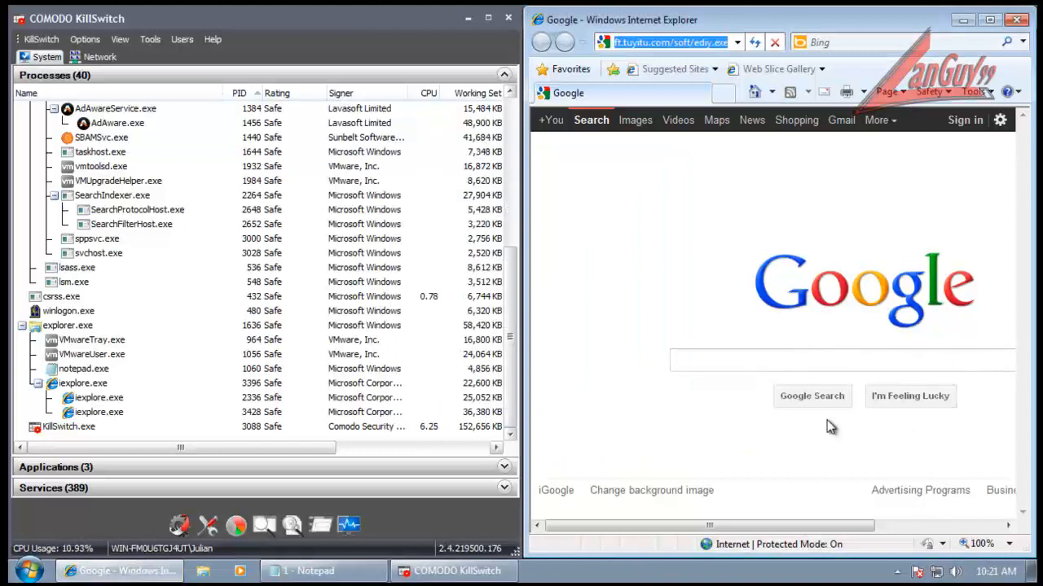
- Open Ad-Aware Free Antivirus+ from the hidden notification icons and review its general and update options
{"action": "left_click", "coordinate": [896, 574]}
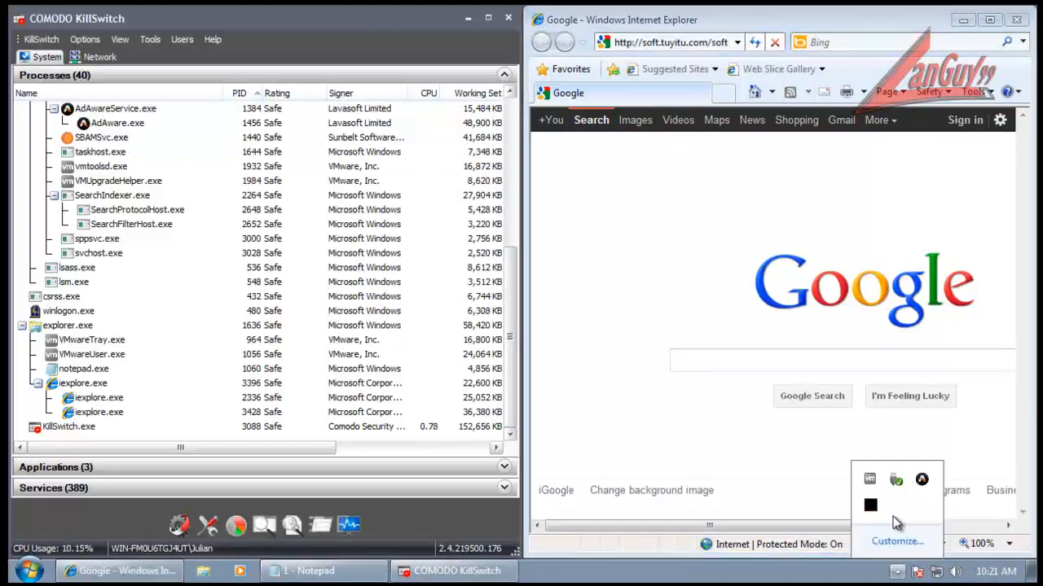
{"action": "right_click", "coordinate": [922, 481]}
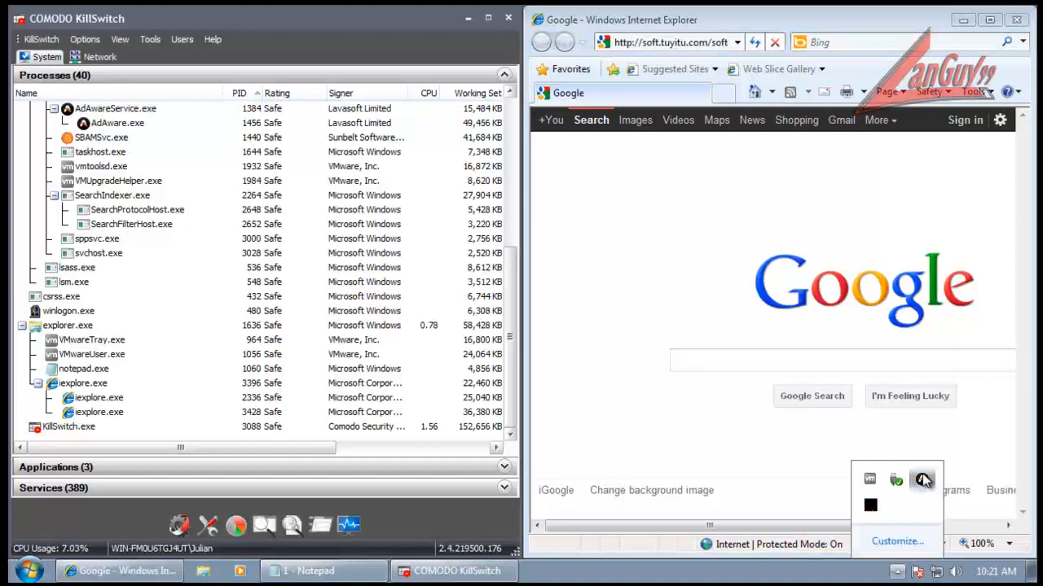
{"action": "double_click", "coordinate": [921, 481]}
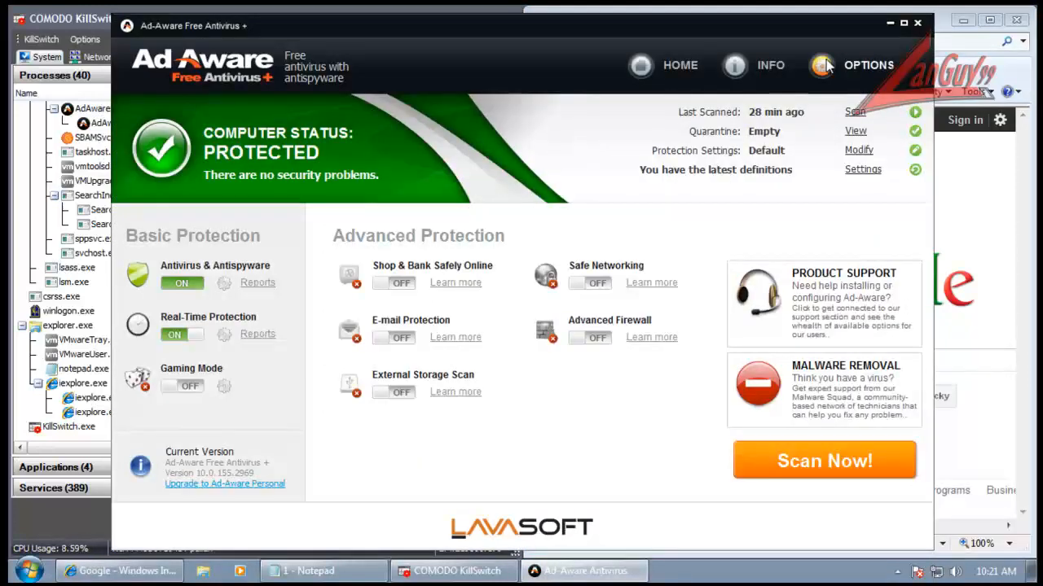
{"action": "left_click", "coordinate": [885, 73]}
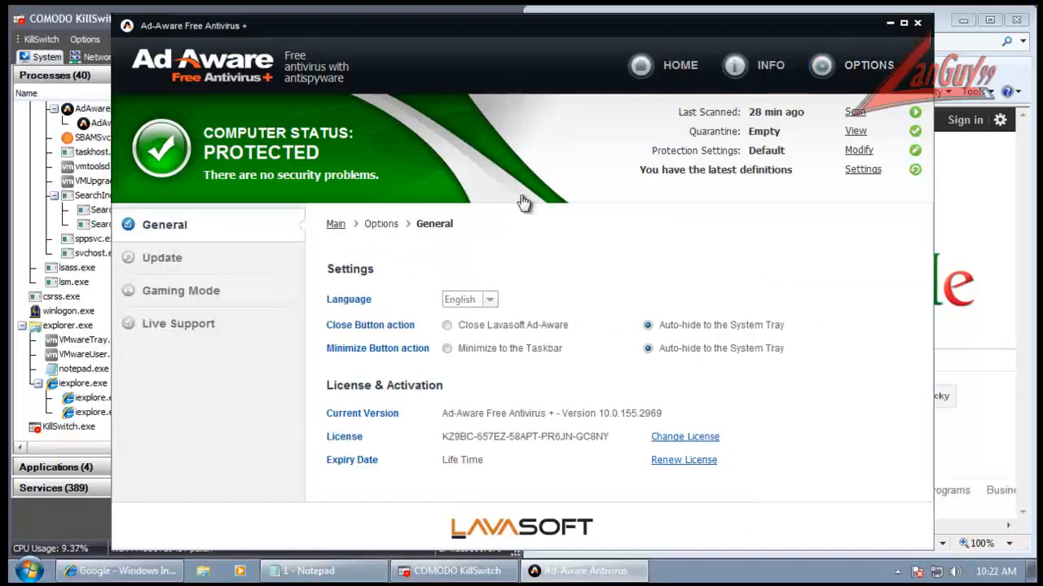
{"action": "left_click", "coordinate": [211, 260]}
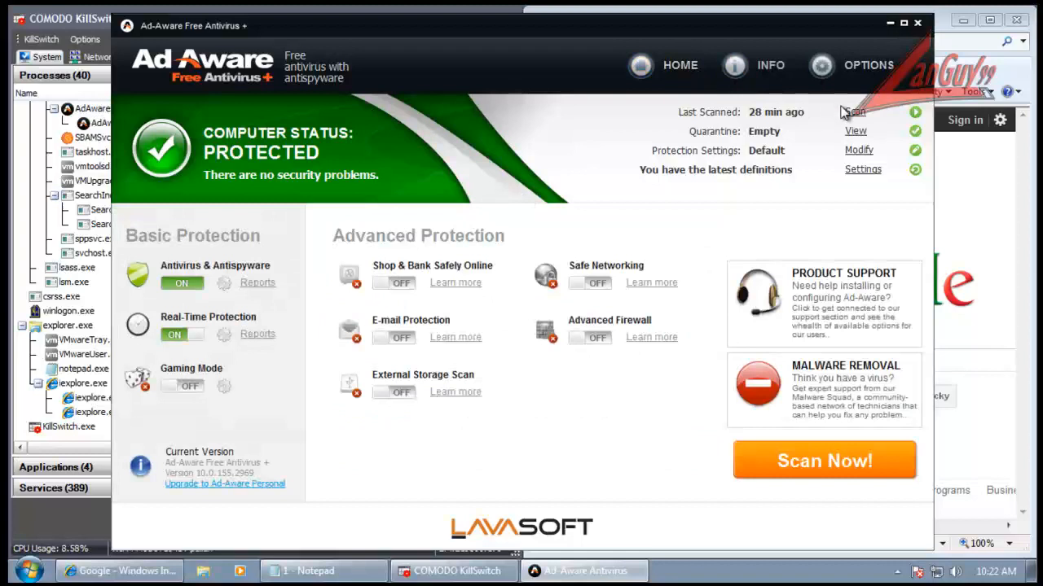
- Review the Real-Time Protection settings, keep Quarantine as the action for suspicious programs, and return to the Ad-Aware home page
{"action": "left_click", "coordinate": [860, 151]}
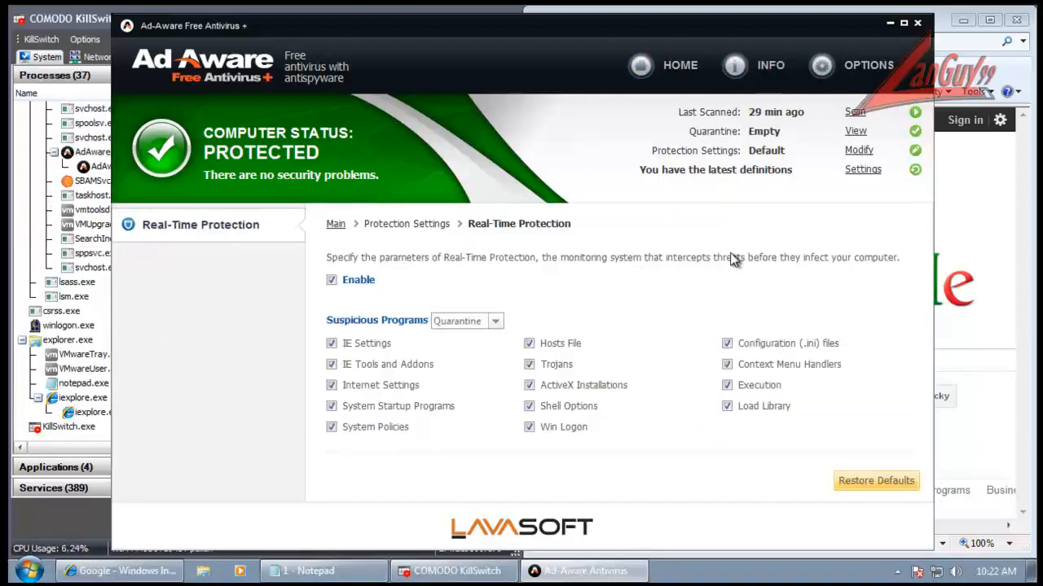
{"action": "left_click", "coordinate": [497, 322]}
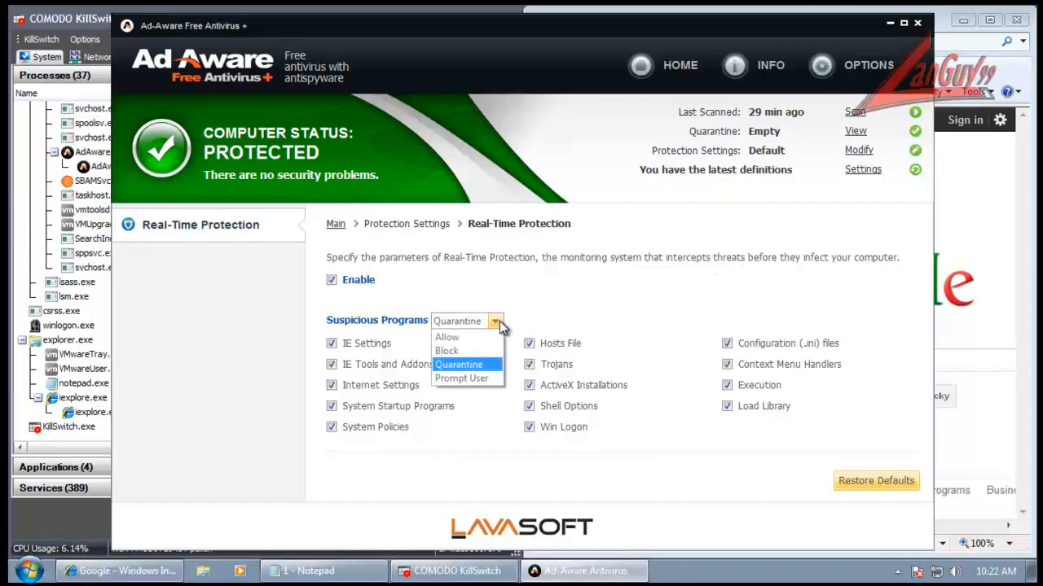
{"action": "left_click", "coordinate": [469, 368]}
{"action": "left_click", "coordinate": [680, 67]}
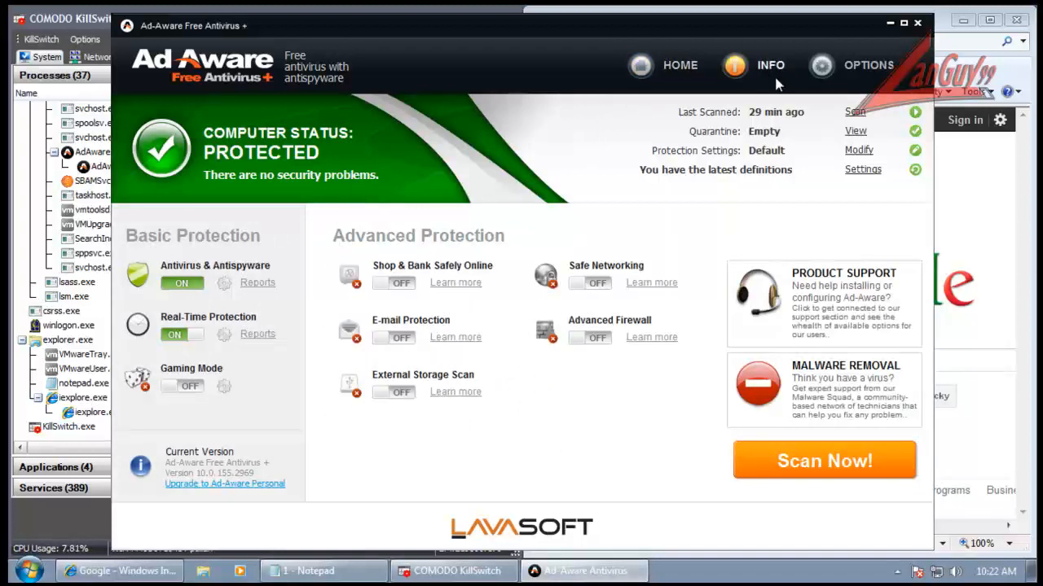
- Check Ad-Aware's quarantine, scan history reports and scan schedule, and close the Ad-Aware window
{"action": "left_click", "coordinate": [855, 132]}
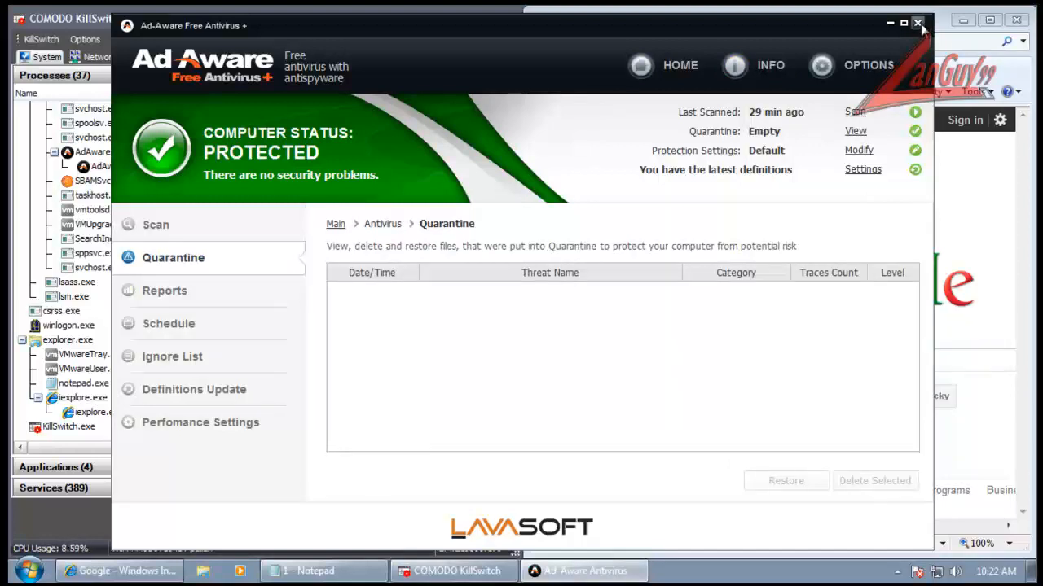
{"action": "left_click", "coordinate": [247, 308]}
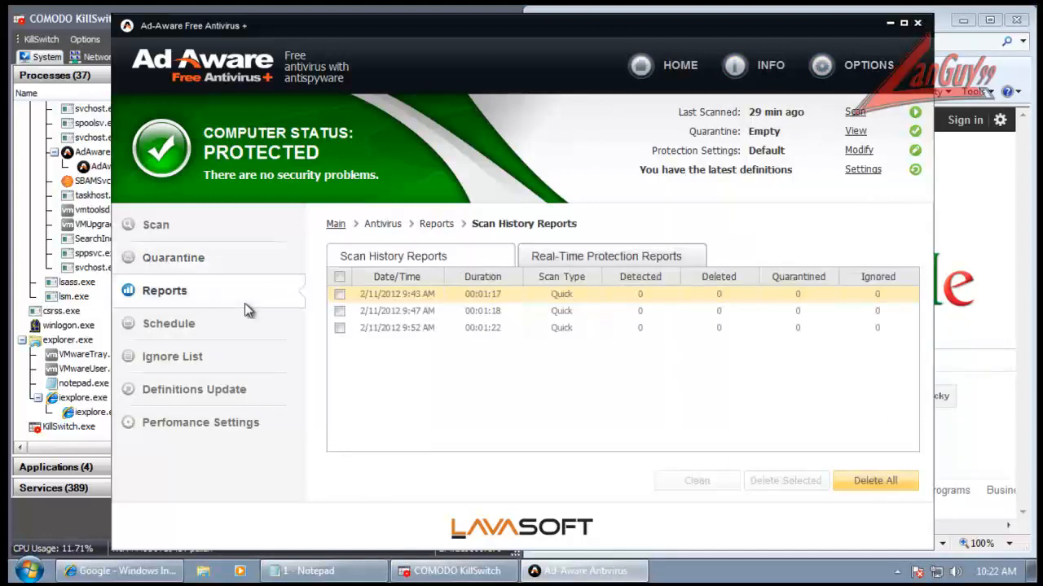
{"action": "left_click", "coordinate": [251, 320]}
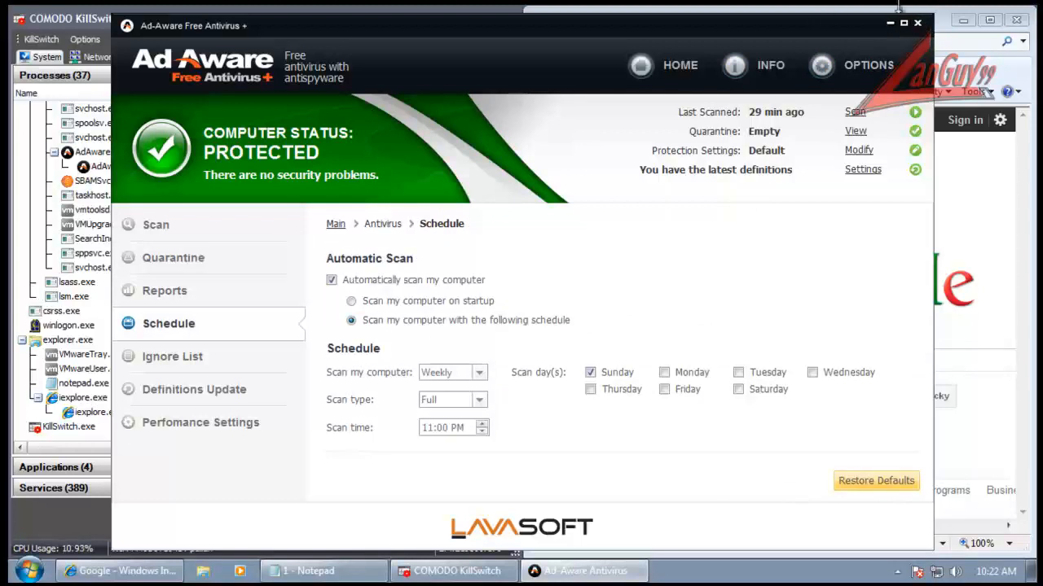
{"action": "left_click", "coordinate": [917, 25]}
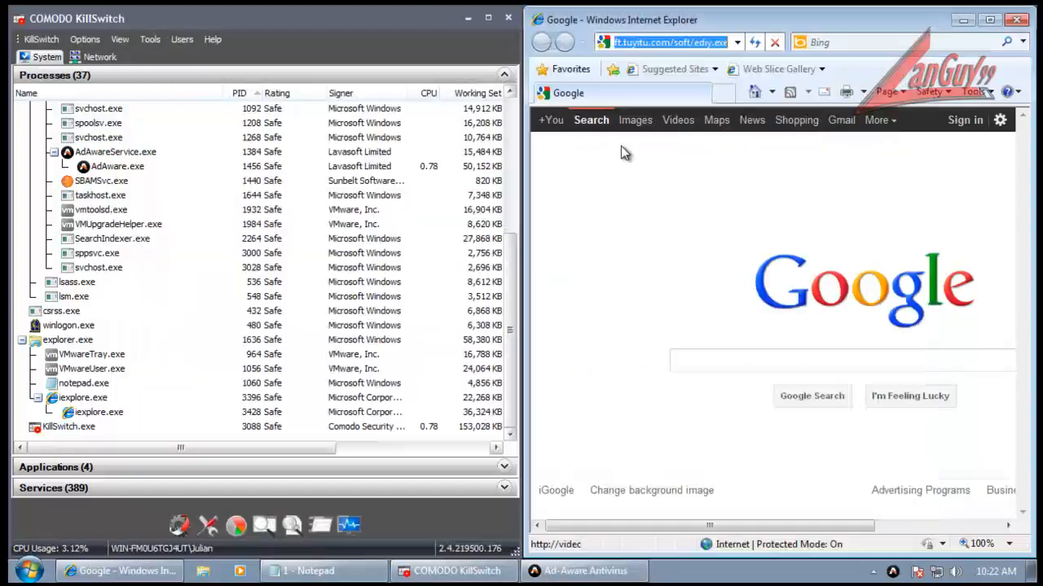
- Copy the seventh link, ending in rec_letters_job.exe, from the text file, load it in Internet Explorer, and run the download
{"action": "left_click", "coordinate": [382, 576]}
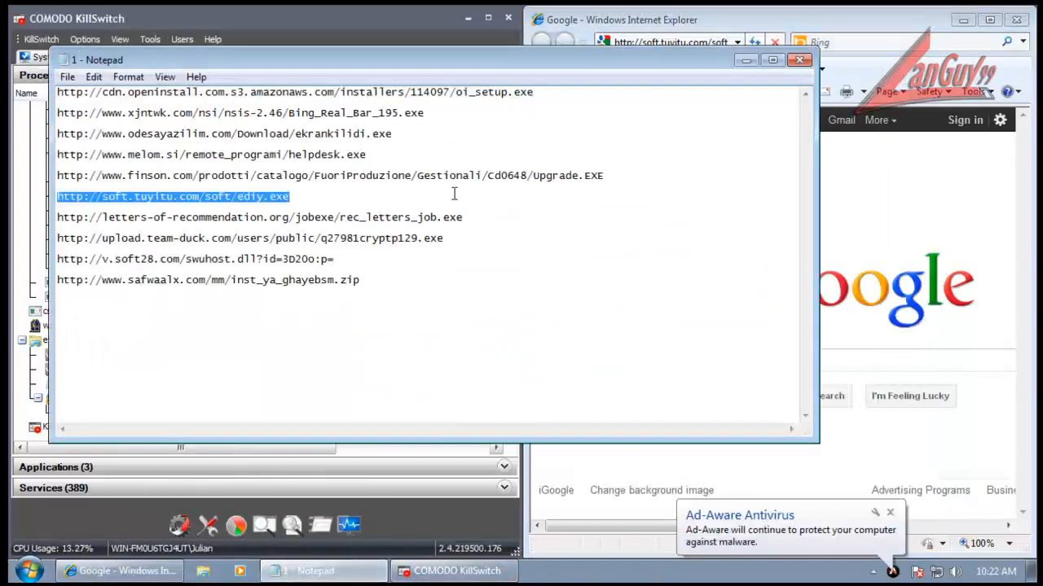
{"action": "left_click", "coordinate": [466, 215]}
{"action": "key", "text": "shift+Home"}
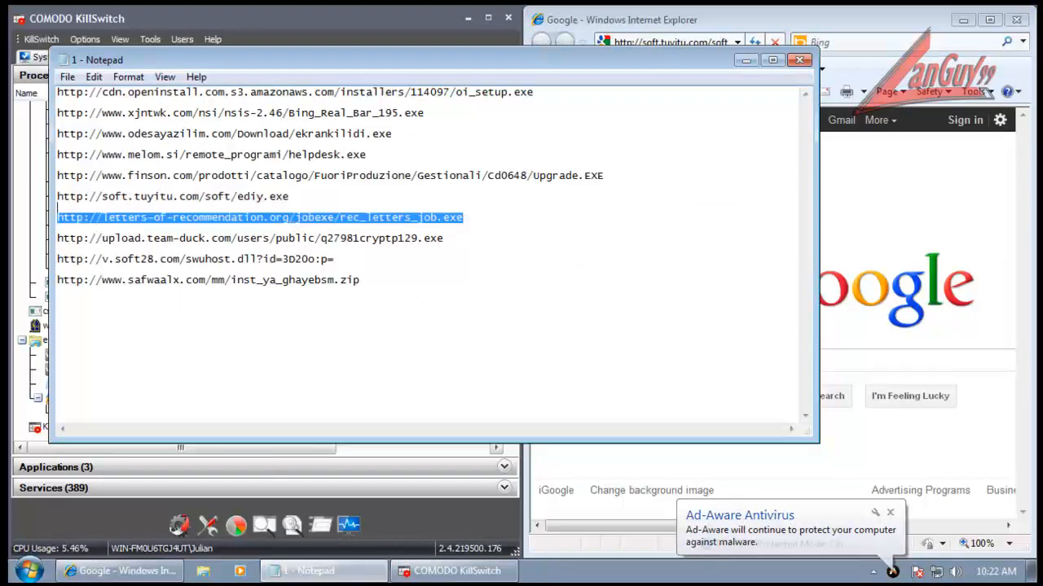
{"action": "left_click", "coordinate": [746, 59]}
{"action": "left_click", "coordinate": [687, 42]}
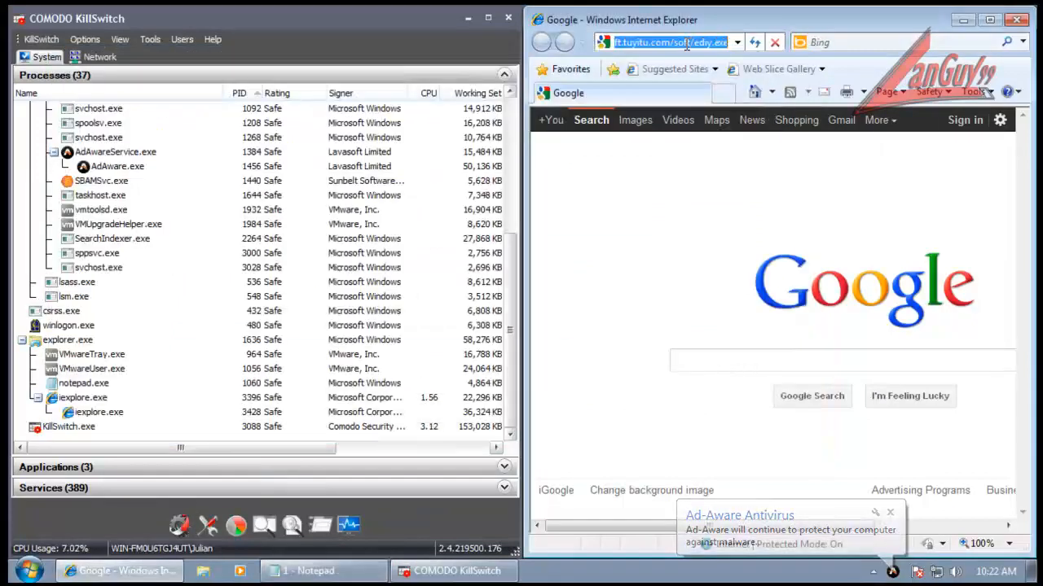
{"action": "key", "text": "ctrl+v"}
{"action": "key", "text": "Return"}
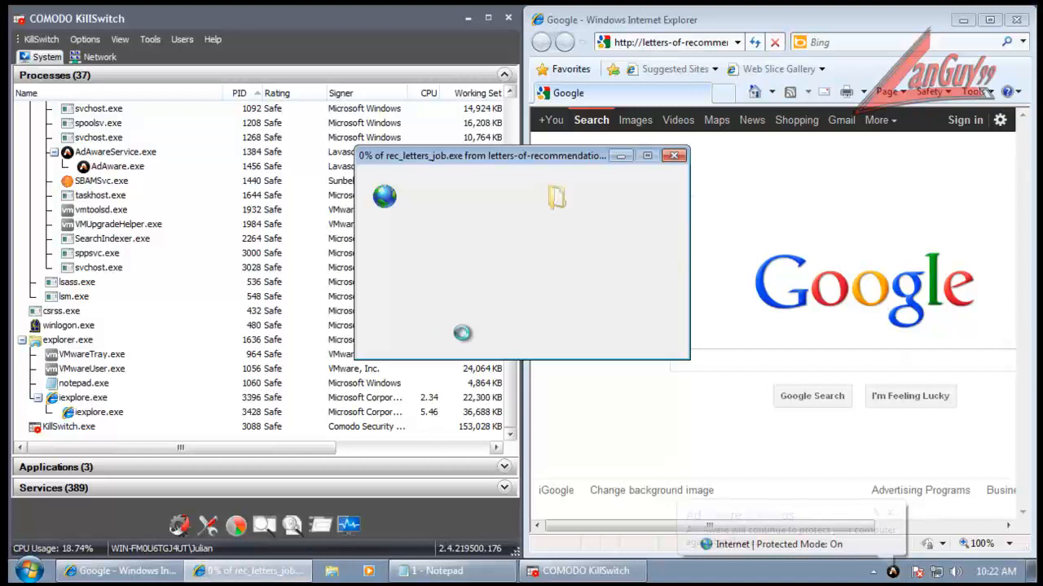
{"action": "left_click", "coordinate": [491, 304]}
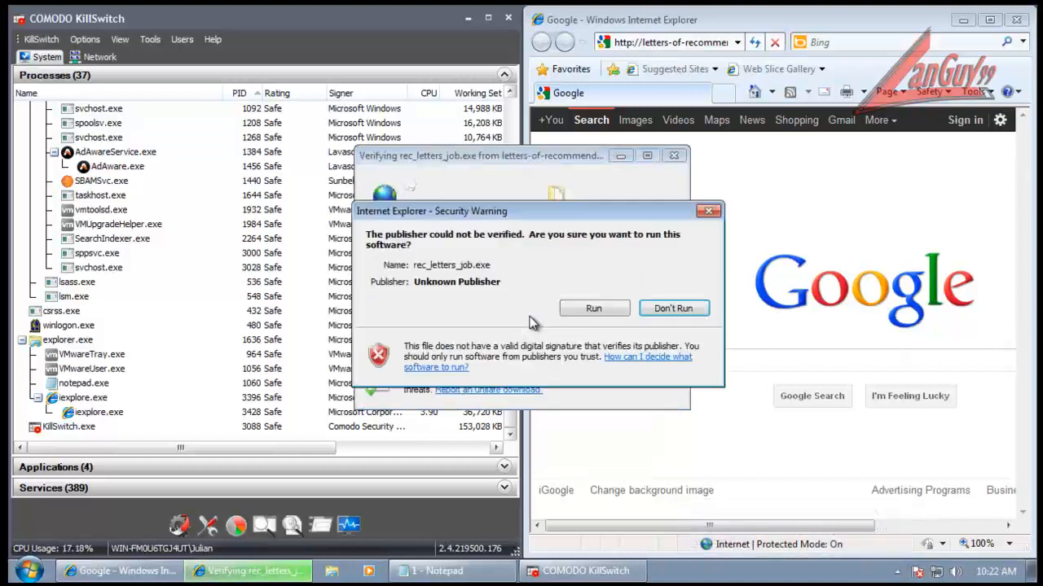
{"action": "left_click", "coordinate": [601, 313]}
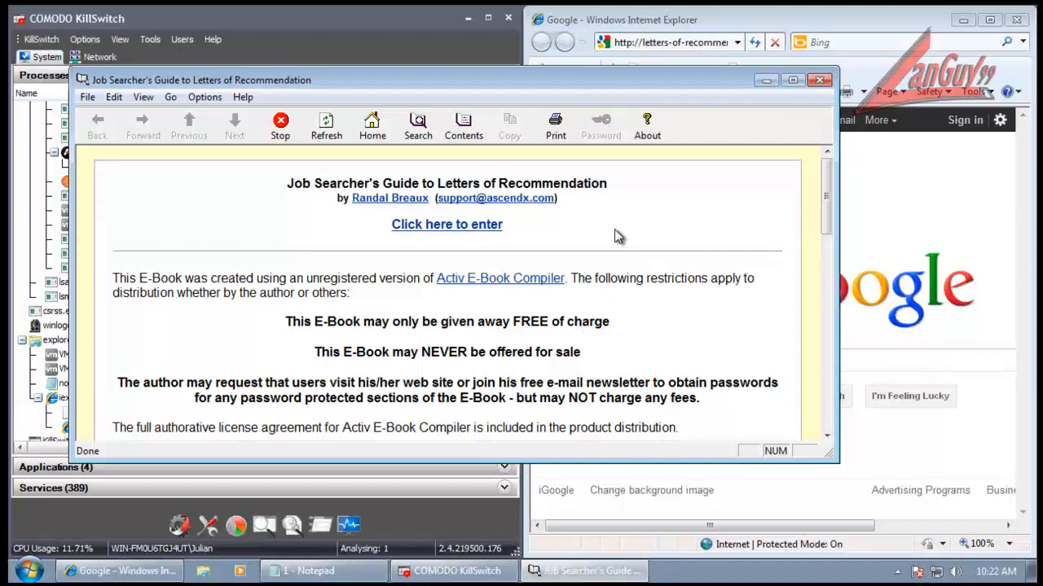
- Skim the opened e-book's start page, minimize it to check its process in COMODO KillSwitch, and restore the e-book window
{"action": "scroll", "coordinate": [828, 198], "scroll_direction": "down", "scroll_amount": 10}
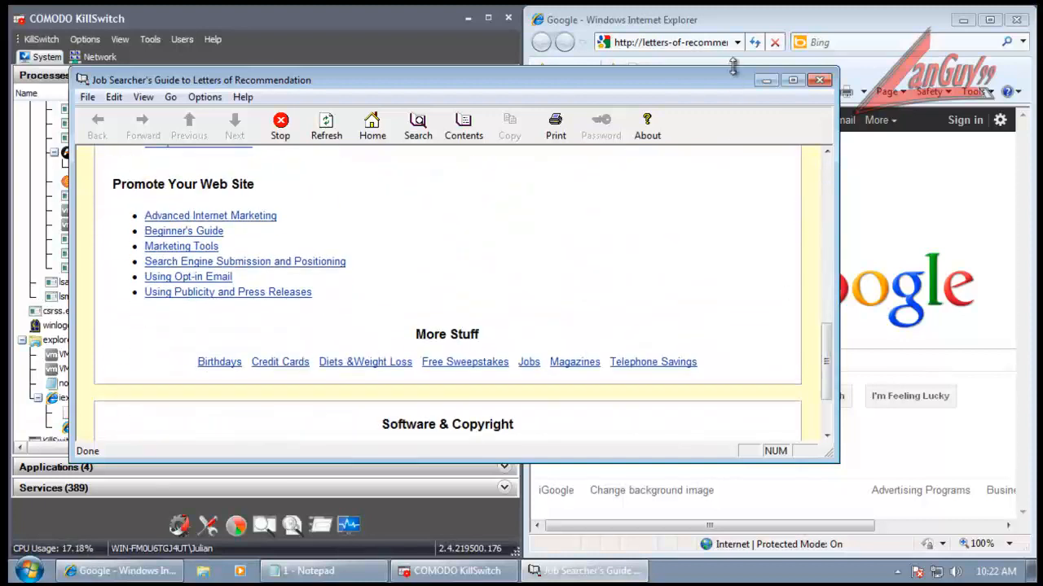
{"action": "left_click", "coordinate": [764, 82]}
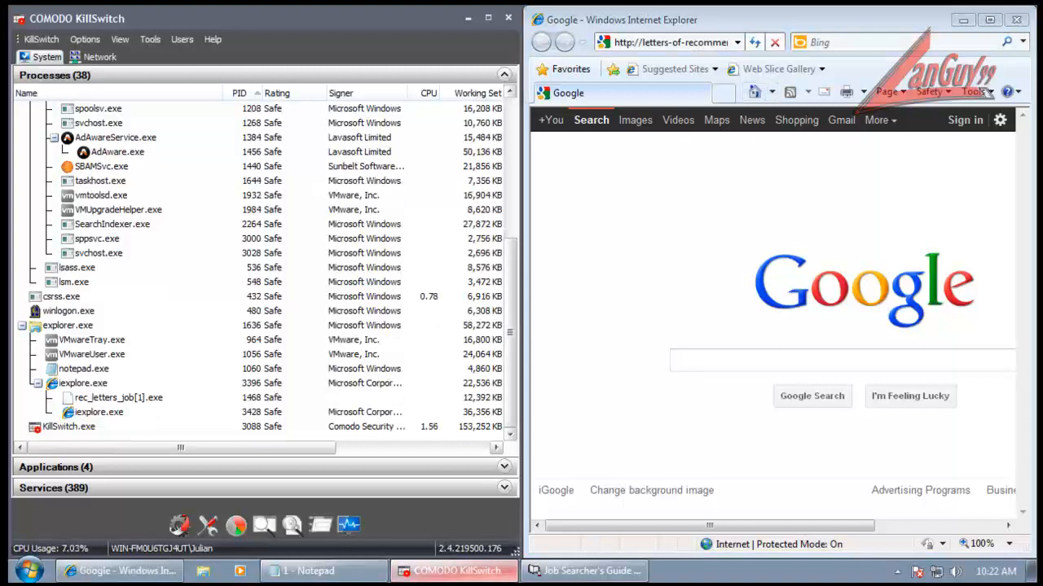
{"action": "mouse_move", "coordinate": [503, 574]}
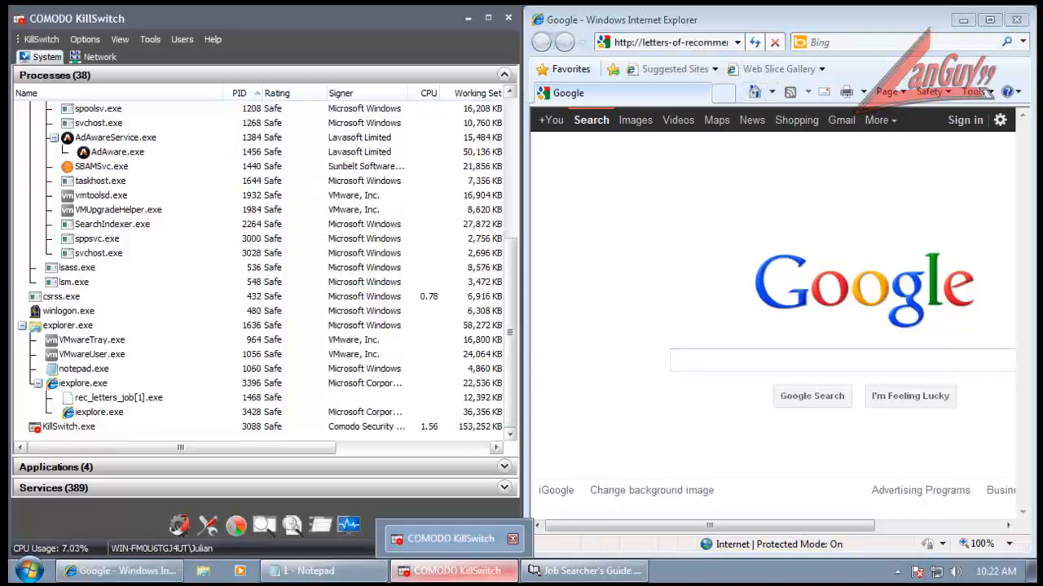
{"action": "left_click", "coordinate": [554, 572]}
{"action": "left_click_drag", "start_coordinate": [828, 383], "coordinate": [869, 205]}
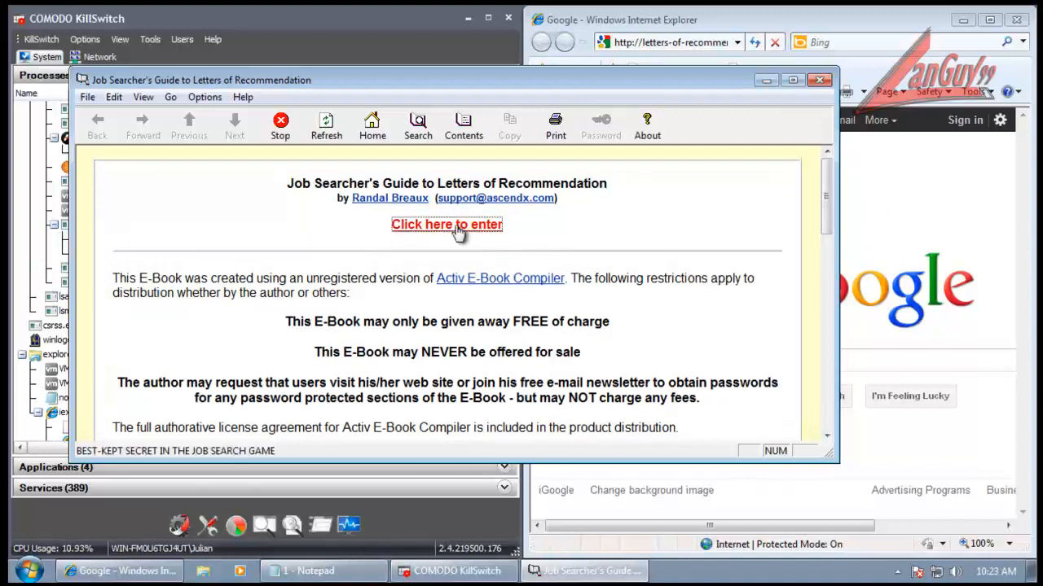
- Enter the e-book, look through its content to the end, return to the start page to review it, and close the e-book
{"action": "left_click", "coordinate": [457, 228]}
{"action": "scroll", "coordinate": [488, 262], "scroll_direction": "down", "scroll_amount": 15}
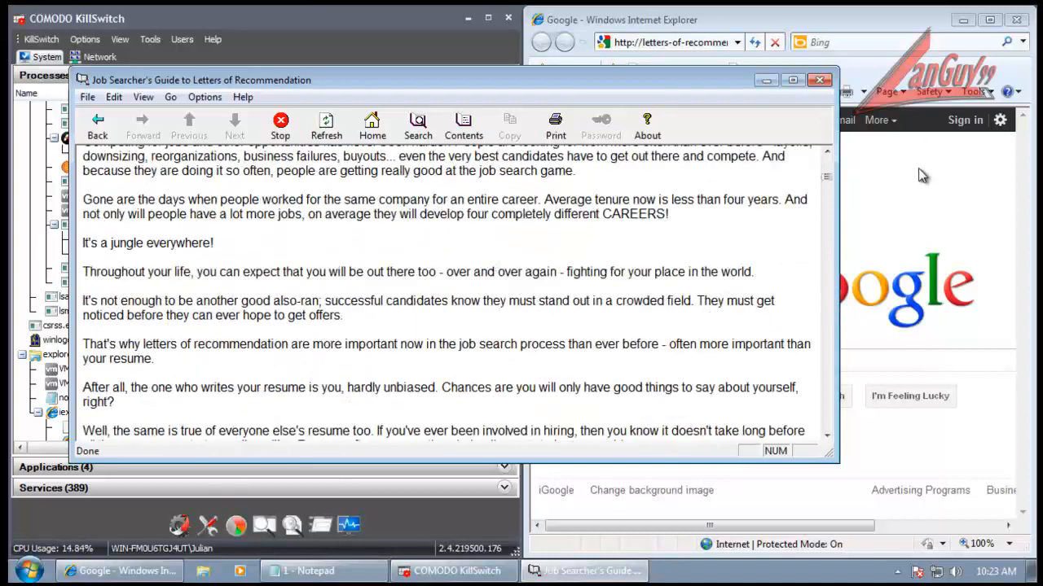
{"action": "left_click_drag", "start_coordinate": [829, 187], "coordinate": [825, 443]}
{"action": "left_click_drag", "start_coordinate": [725, 88], "coordinate": [715, 118]}
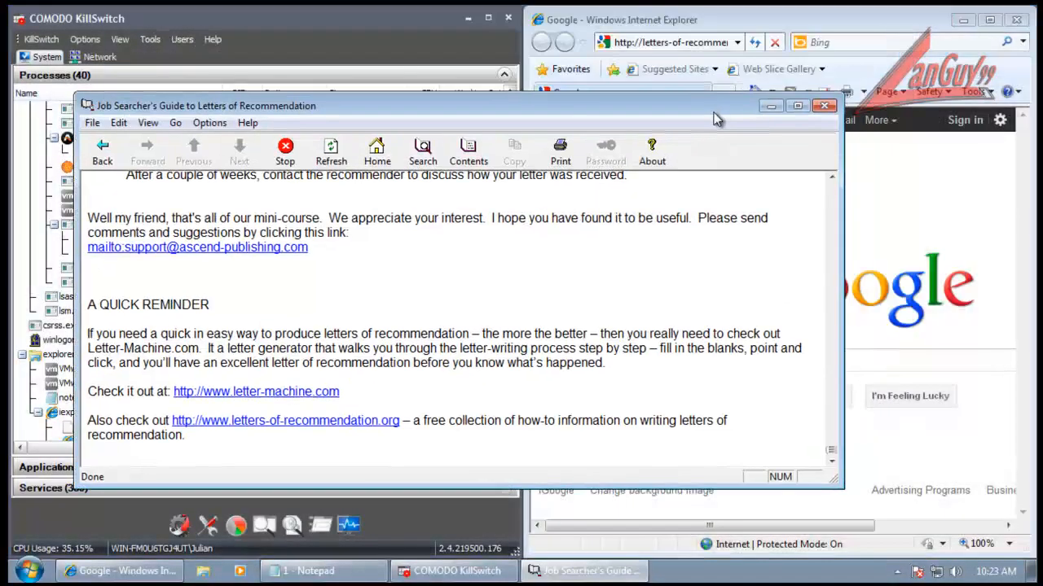
{"action": "left_click", "coordinate": [101, 154]}
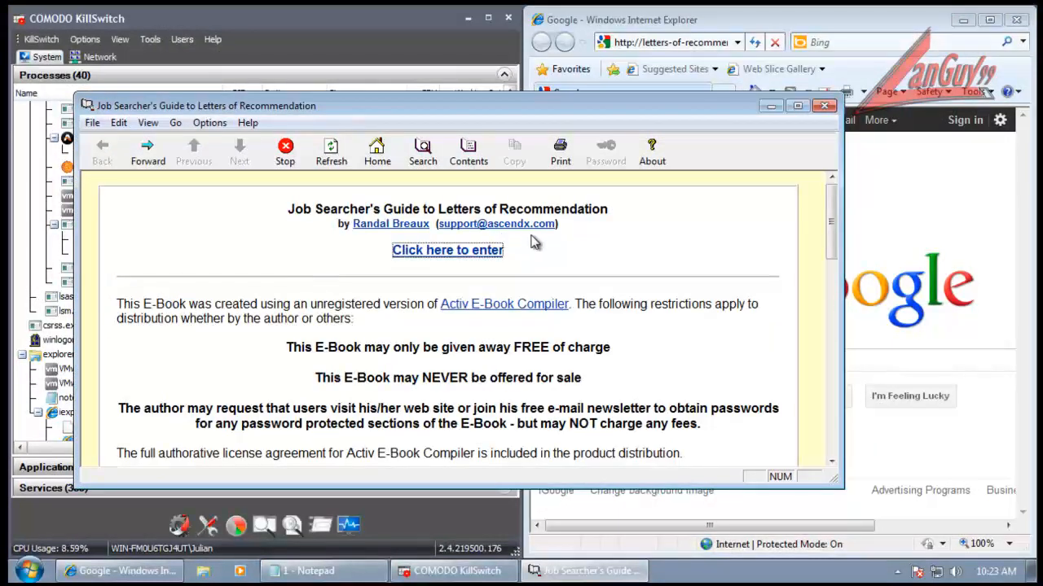
{"action": "scroll", "coordinate": [578, 251], "scroll_direction": "down", "scroll_amount": 10}
{"action": "scroll", "coordinate": [578, 251], "scroll_direction": "down", "scroll_amount": 8}
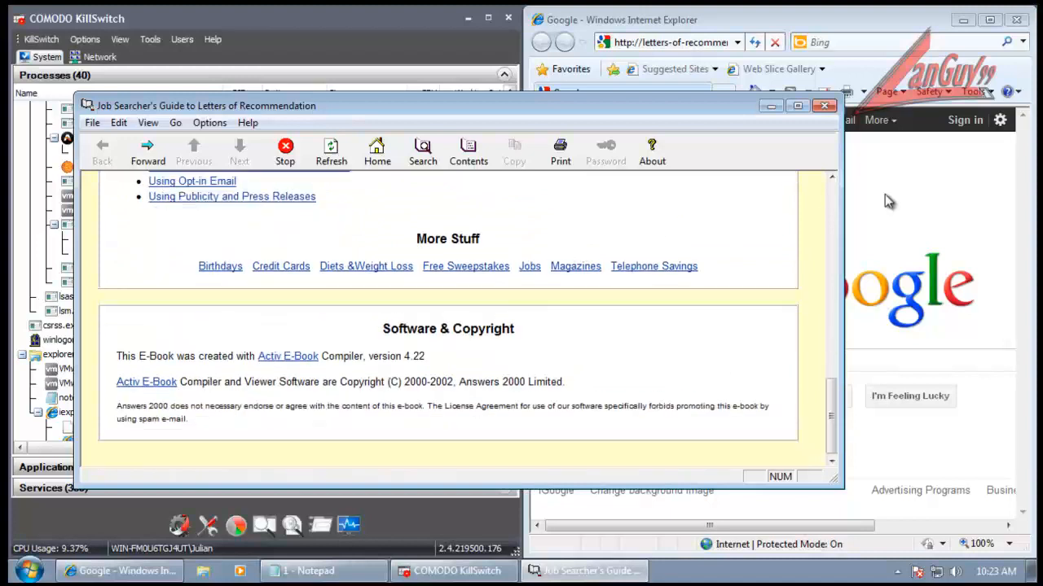
{"action": "left_click", "coordinate": [825, 106]}
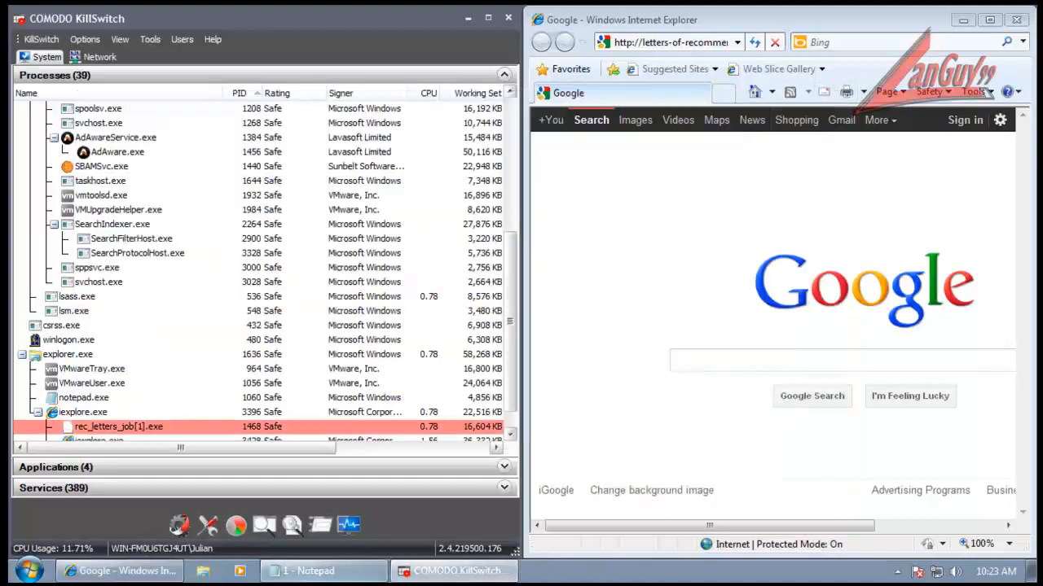
{"action": "left_click", "coordinate": [430, 571]}
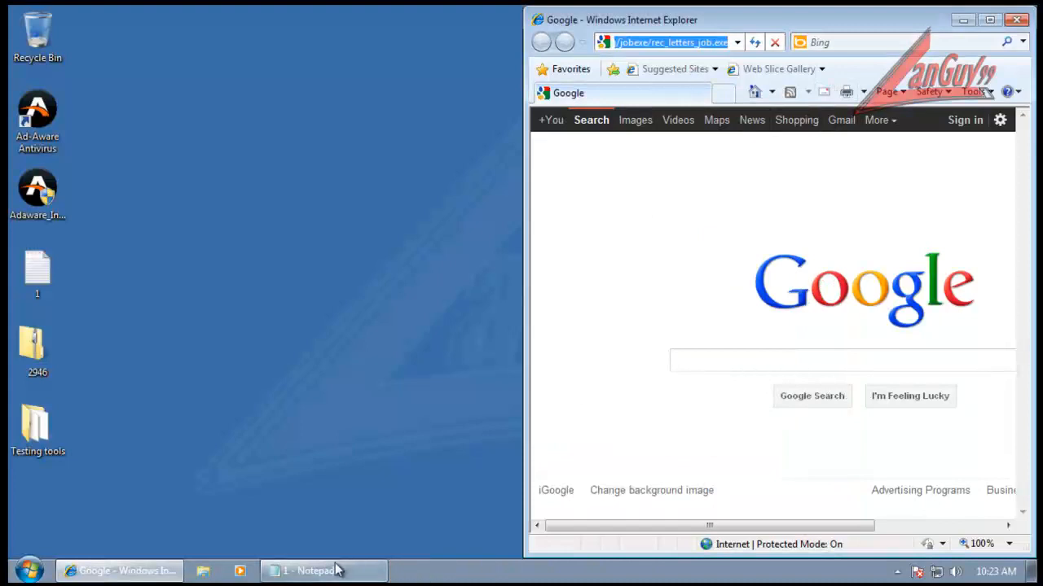
{"action": "left_click", "coordinate": [897, 571]}
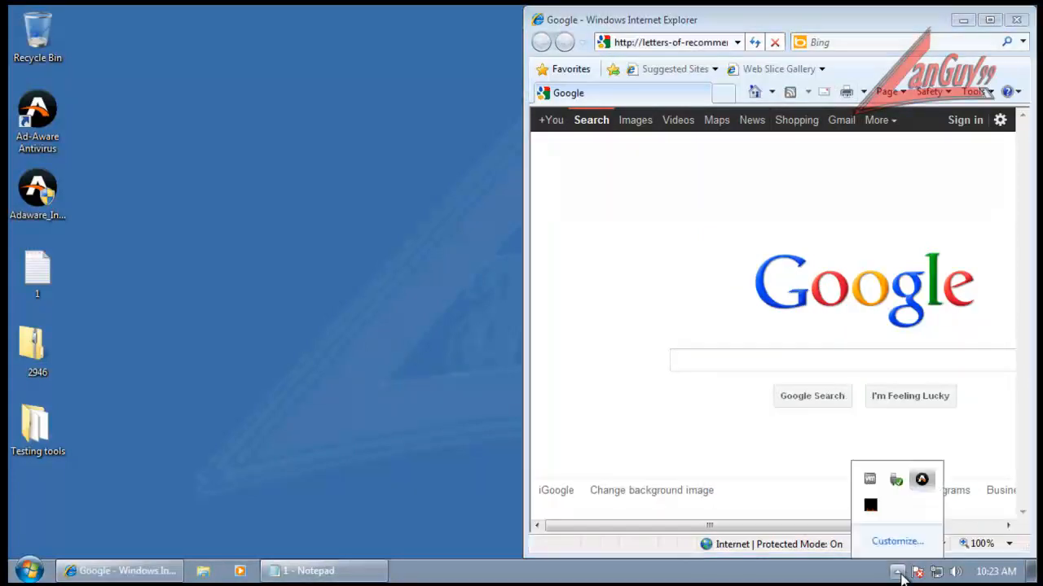
{"action": "left_click", "coordinate": [870, 505]}
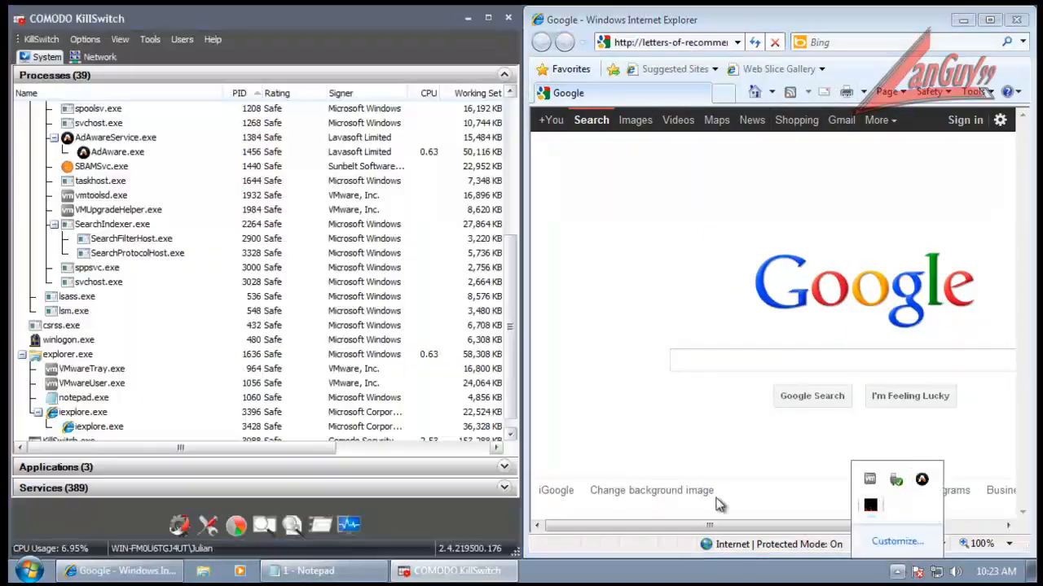
- Copy the eighth link, ending in q27981cryptp129.exe, load it in Internet Explorer, and download the file despite the unsafe-download warning
{"action": "left_click", "coordinate": [333, 576]}
{"action": "double_click", "coordinate": [443, 238]}
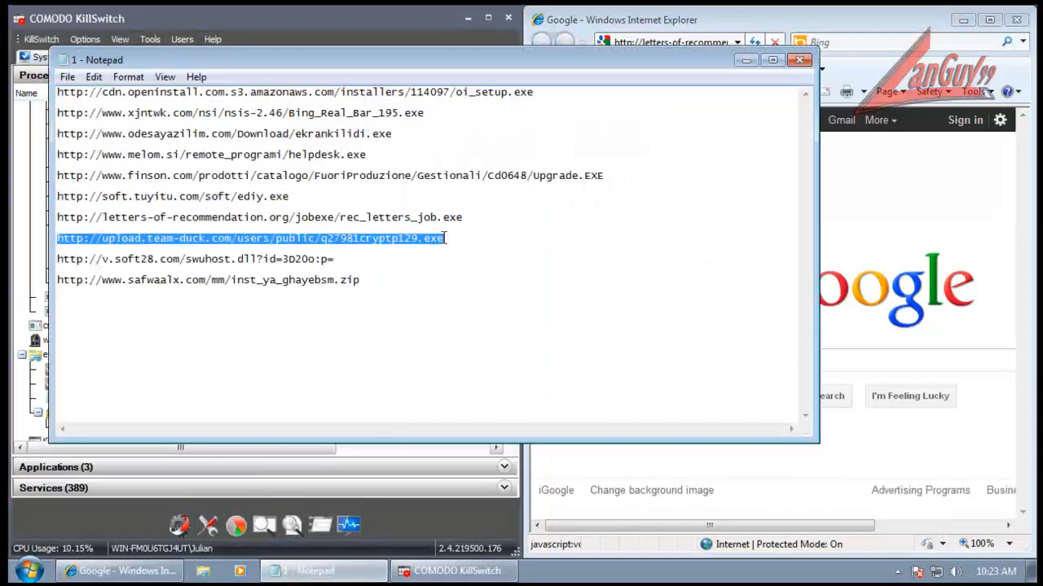
{"action": "left_click", "coordinate": [408, 20]}
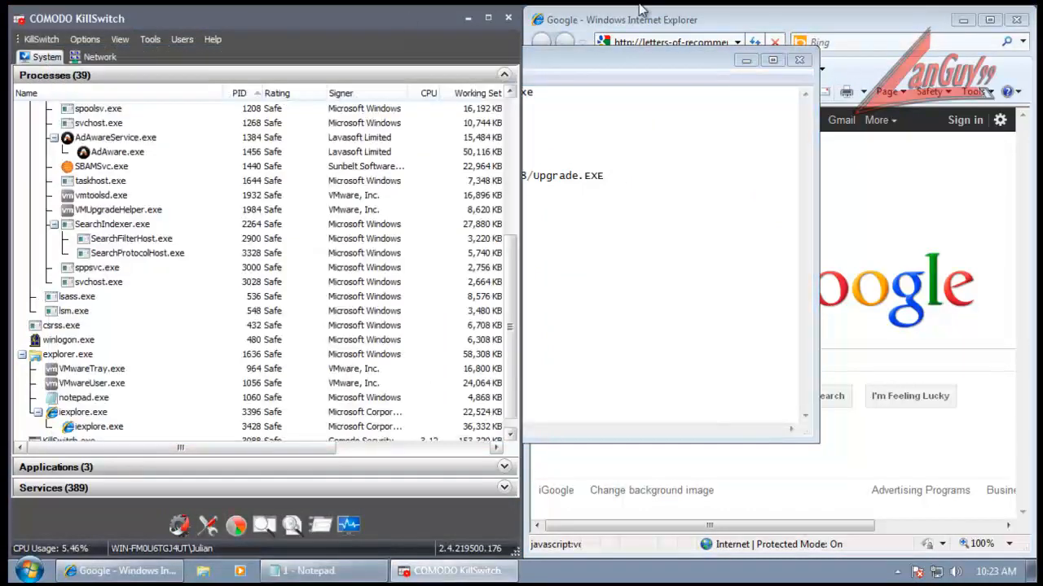
{"action": "left_click", "coordinate": [668, 44]}
{"action": "key", "text": "ctrl+v"}
{"action": "key", "text": "Return"}
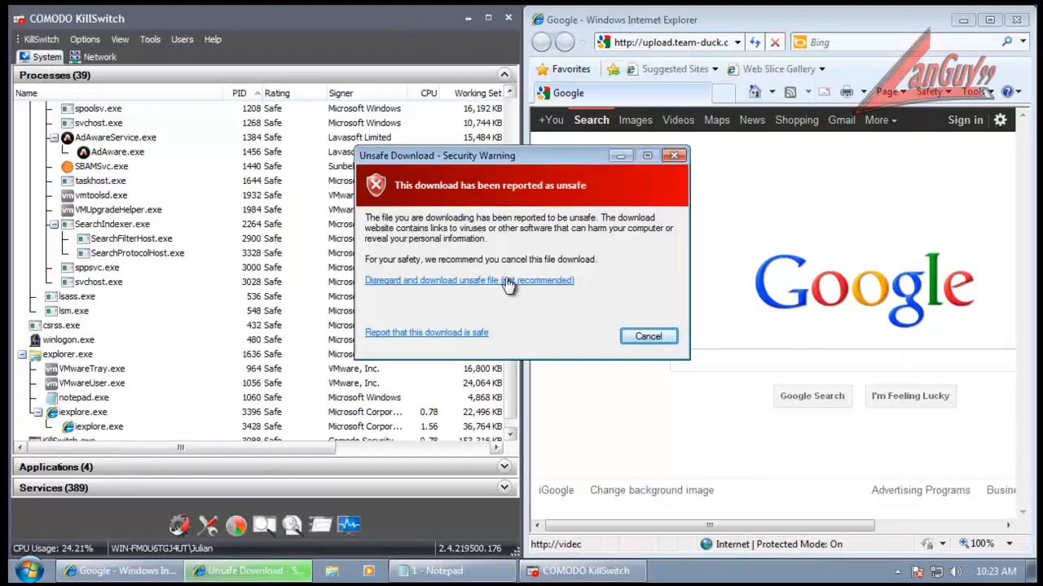
{"action": "left_click", "coordinate": [505, 281]}
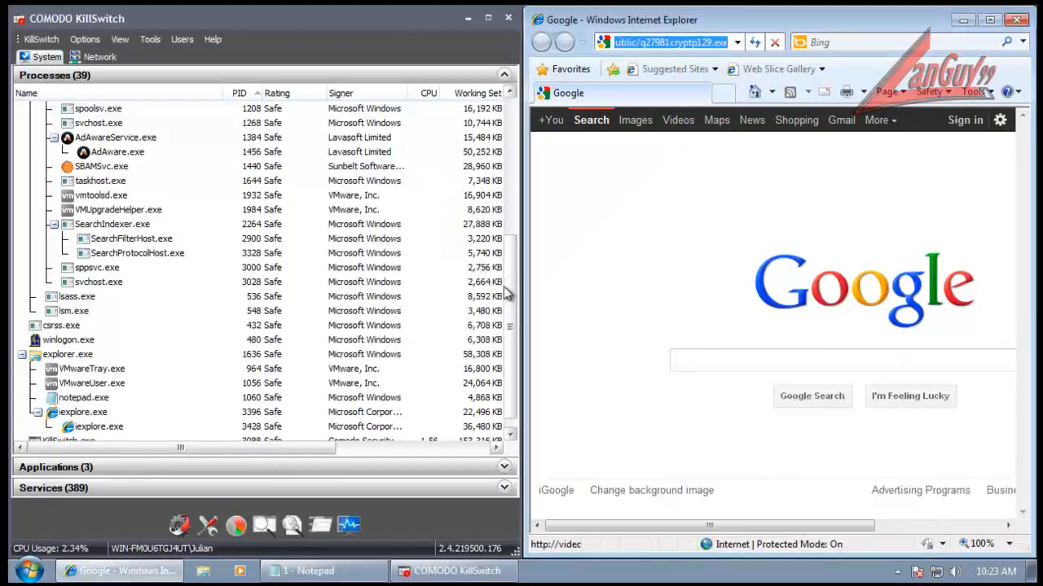
- Check the end of the KillSwitch process list and retry running the q27981cryptp129.exe download, disregarding the unsafe-download warning
{"action": "left_click_drag", "start_coordinate": [511, 334], "coordinate": [515, 395]}
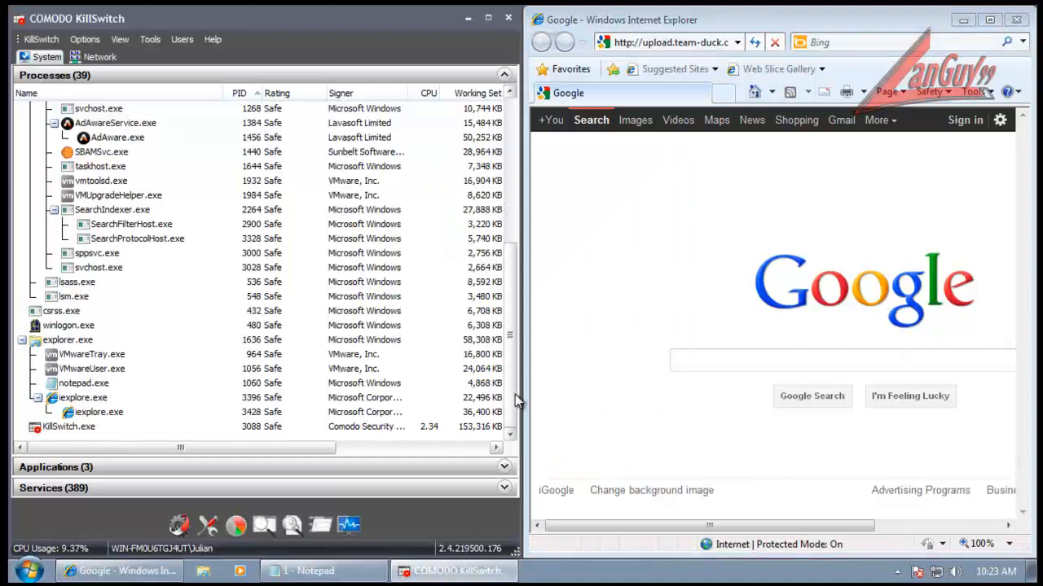
{"action": "left_click", "coordinate": [668, 45]}
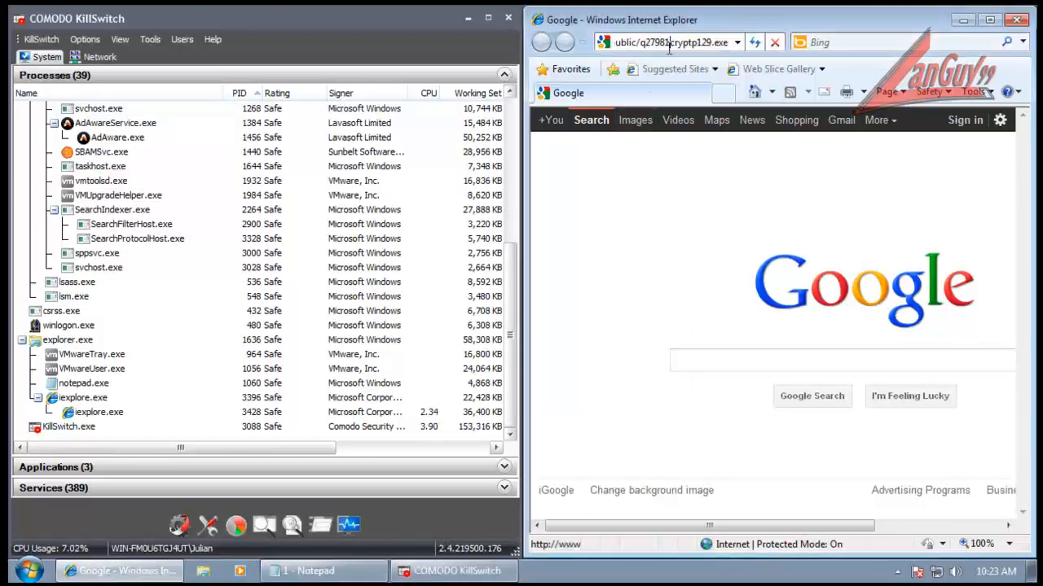
{"action": "double_click", "coordinate": [667, 42]}
{"action": "key", "text": "Return"}
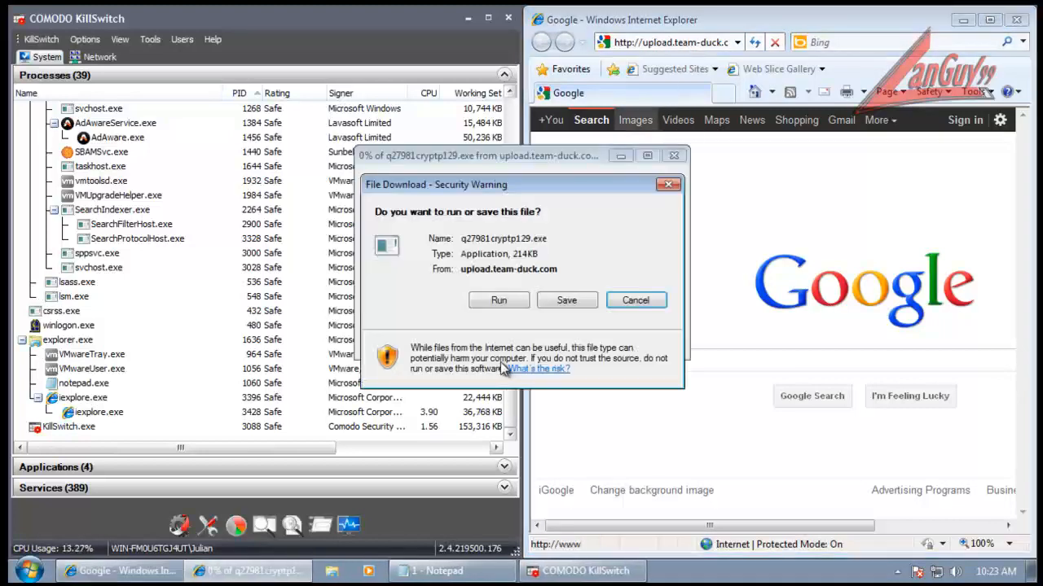
{"action": "left_click", "coordinate": [508, 301]}
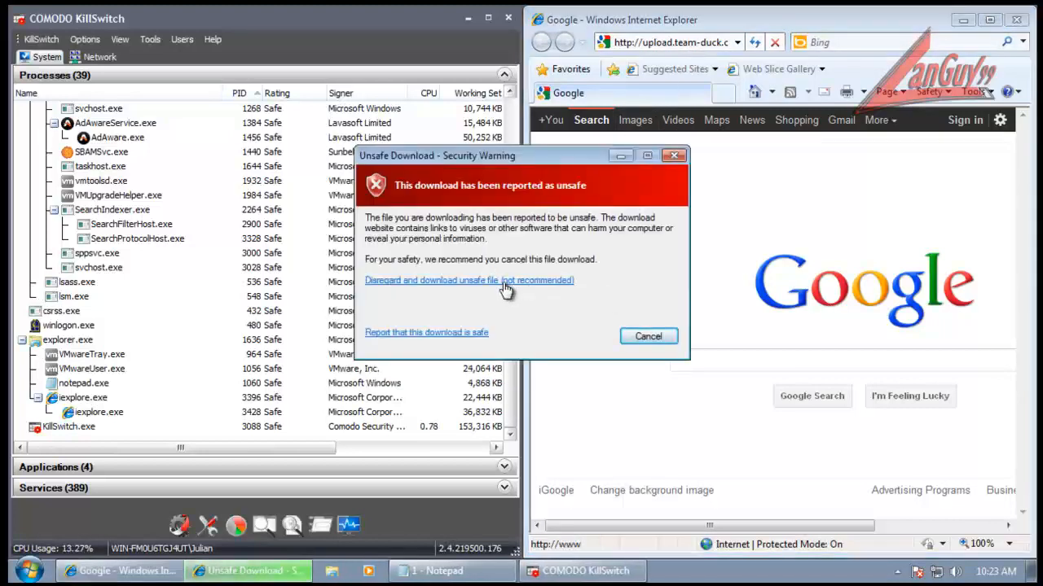
{"action": "left_click", "coordinate": [508, 281]}
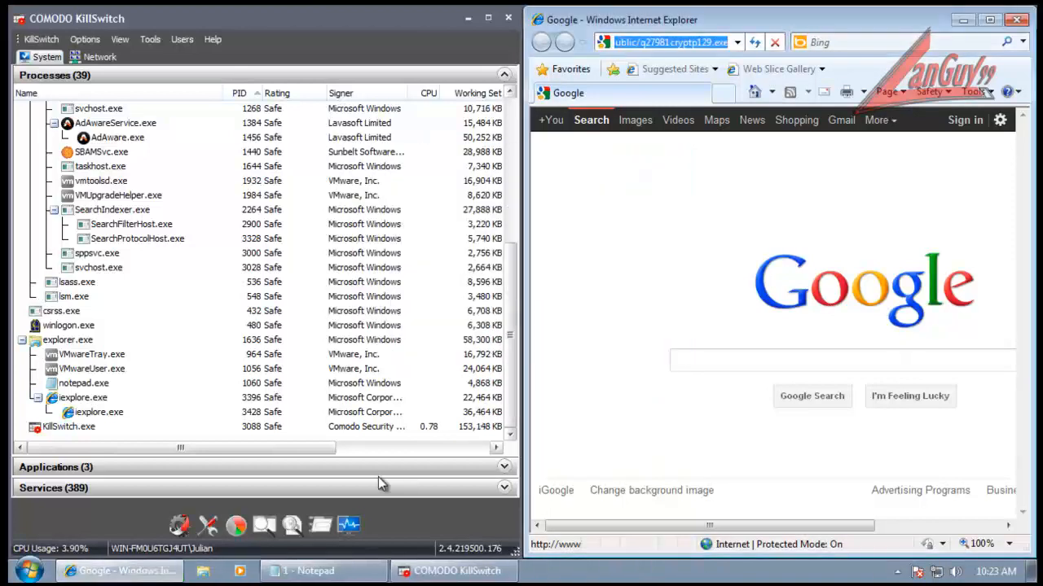
- Open Ad-Aware from the hidden notification icons, check the quarantined threats, and close its window
{"action": "left_click", "coordinate": [895, 572]}
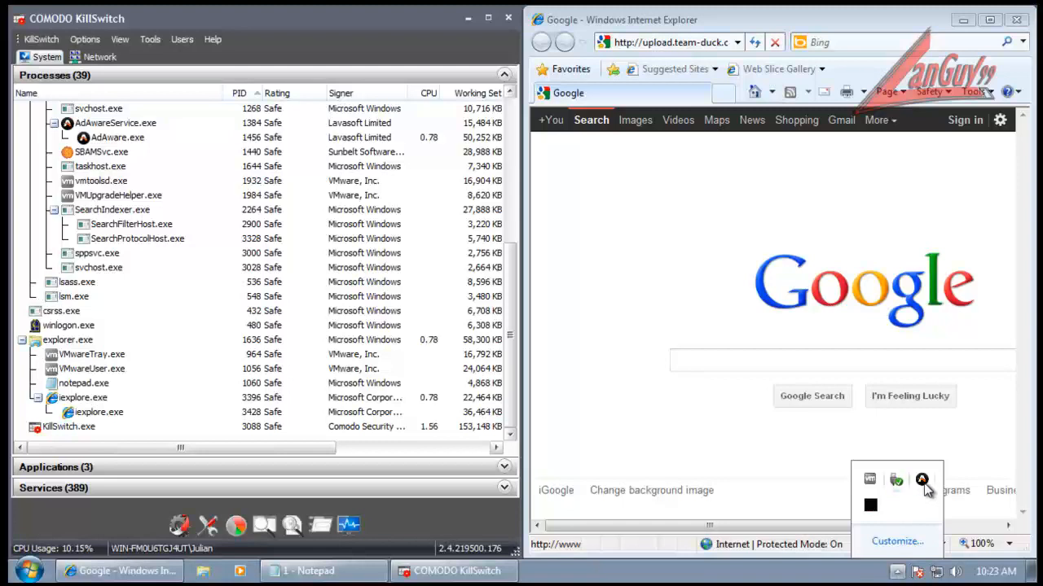
{"action": "double_click", "coordinate": [922, 483]}
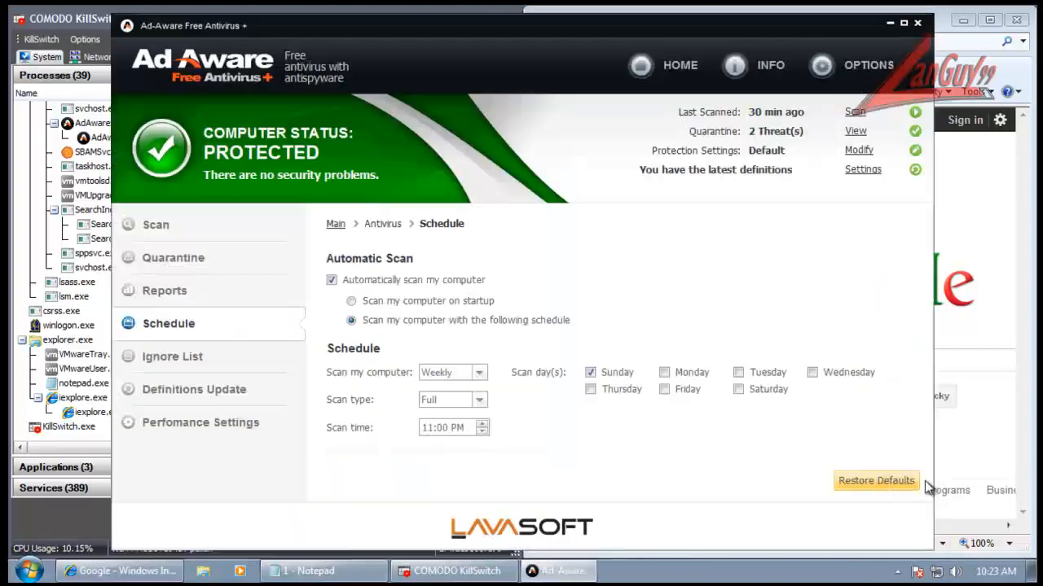
{"action": "left_click", "coordinate": [225, 263]}
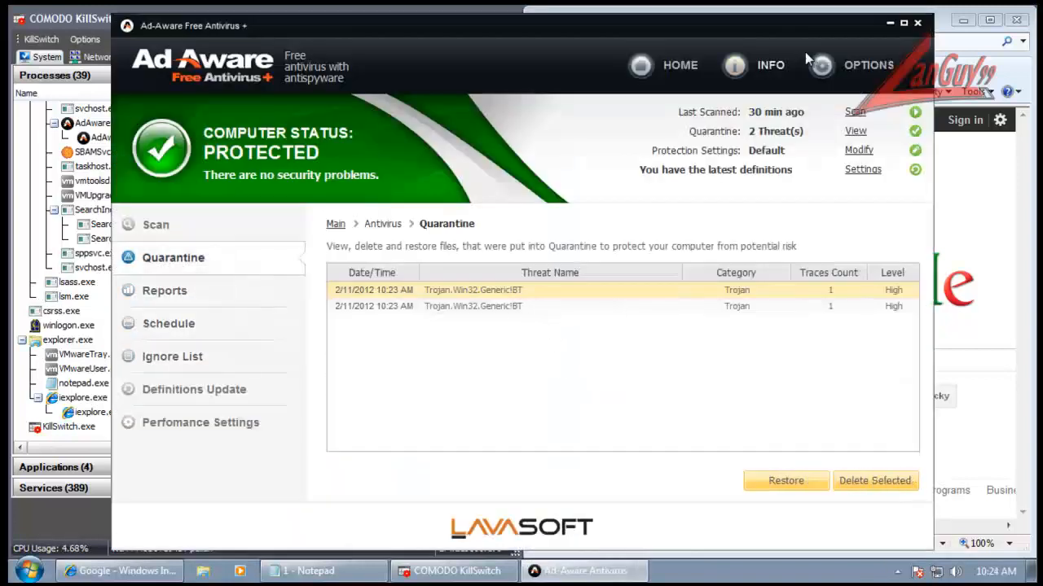
{"action": "left_click", "coordinate": [916, 23]}
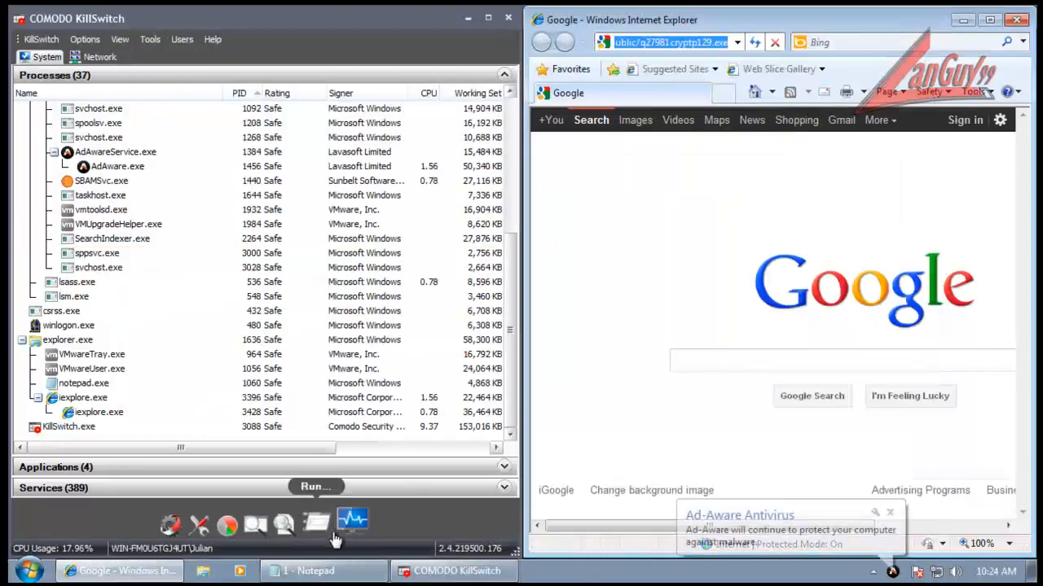
- Copy the ninth link, the swuhost.dll address on v.soft28.com, from the text file and load it in Internet Explorer
{"action": "left_click", "coordinate": [303, 571]}
{"action": "double_click", "coordinate": [423, 240]}
{"action": "double_click", "coordinate": [347, 259]}
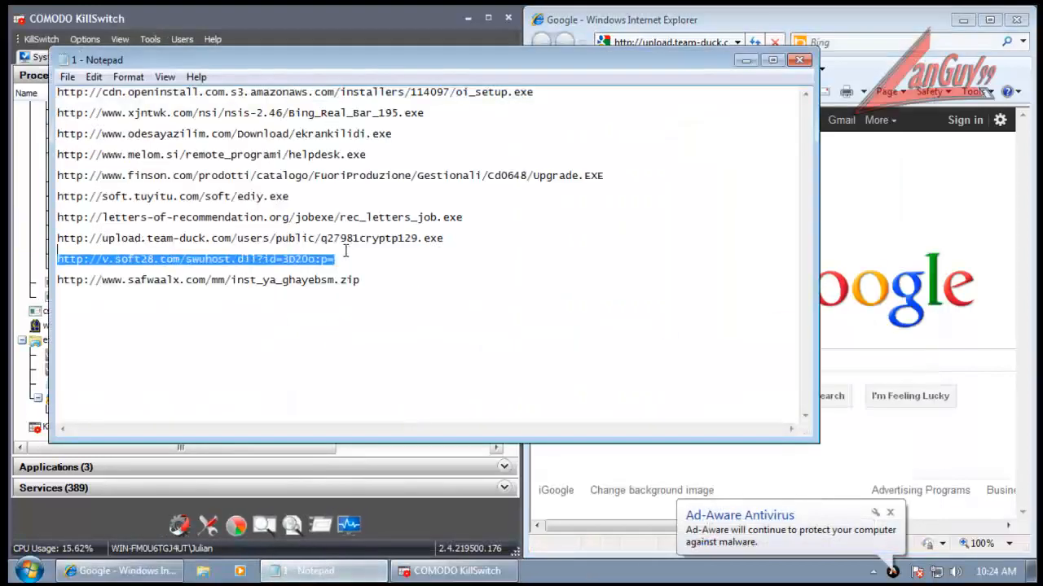
{"action": "left_click", "coordinate": [746, 59]}
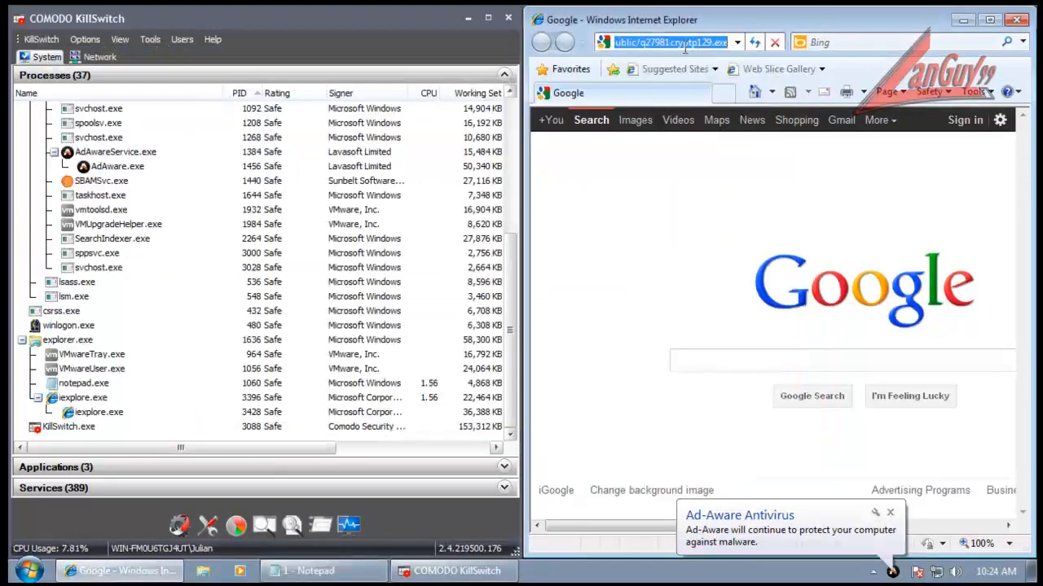
{"action": "key", "text": "ctrl+v"}
{"action": "key", "text": "Return"}
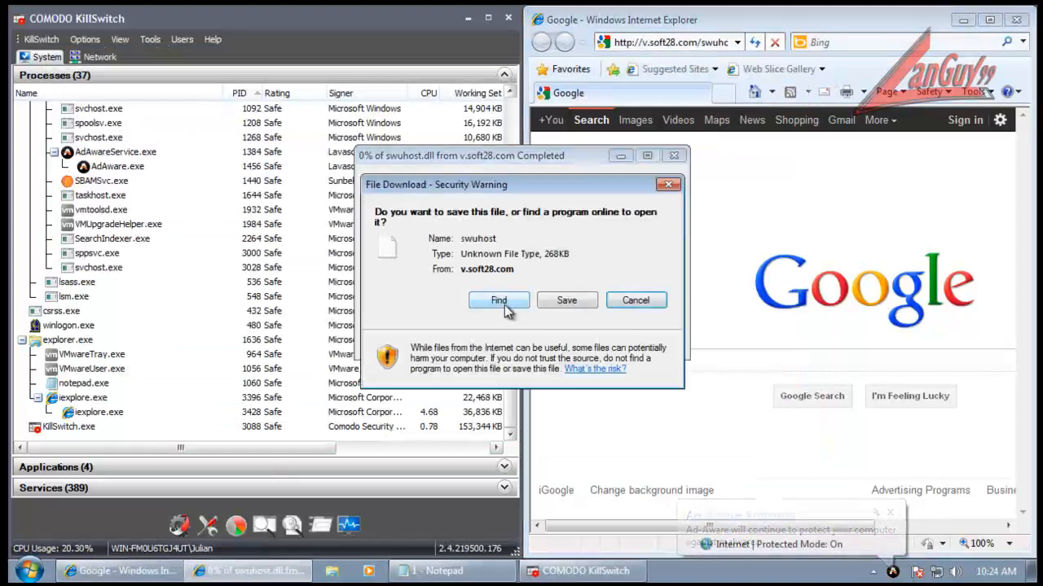
- Save the swuhost download to the Desktop with the file name swuhost.exe
{"action": "left_click", "coordinate": [588, 301]}
{"action": "left_click", "coordinate": [430, 257]}
{"action": "left_click", "coordinate": [560, 444]}
{"action": "left_click", "coordinate": [564, 448]}
{"action": "type", "text": ".exe"}
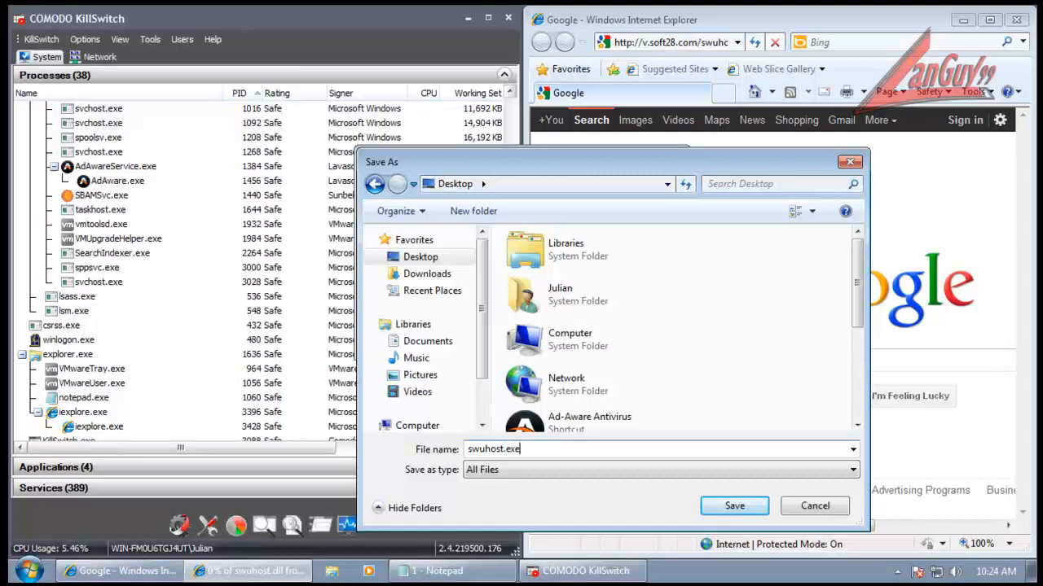
{"action": "key", "text": "Return"}
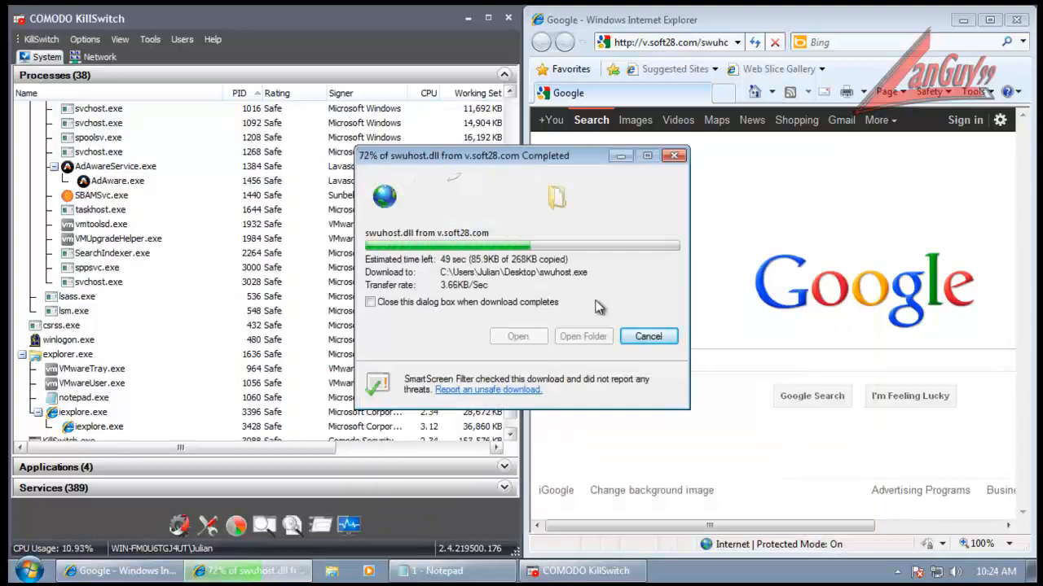
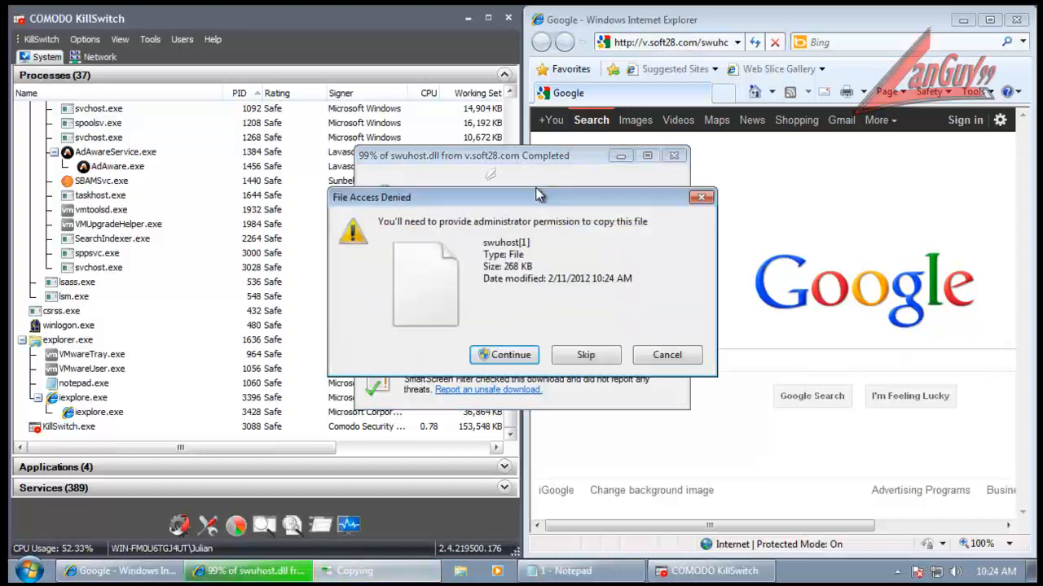
- Allow administrator permission for copying the swuhost file, and cancel the copy at the second access-denied prompt
{"action": "left_click", "coordinate": [513, 355]}
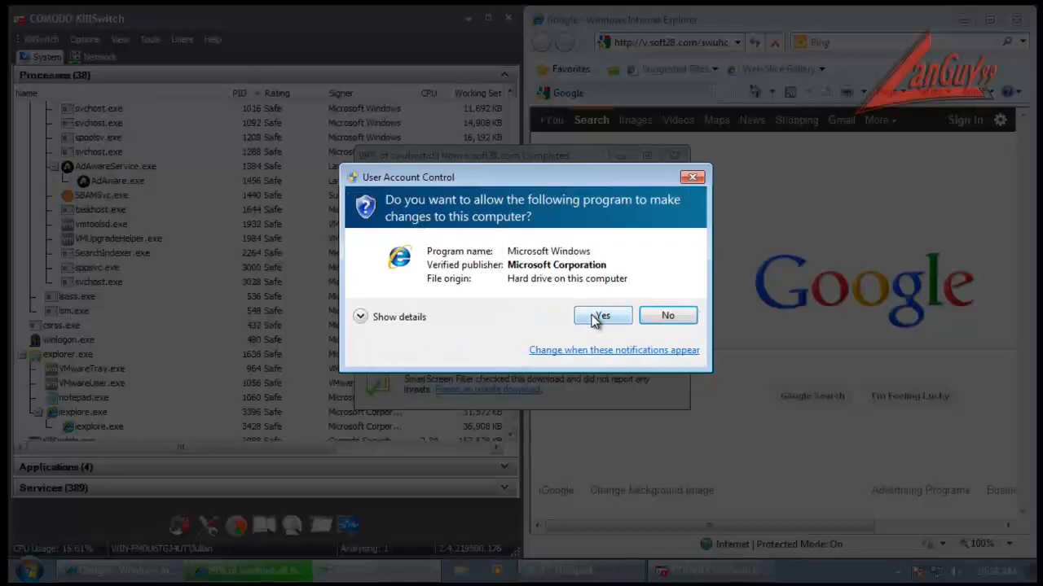
{"action": "left_click", "coordinate": [594, 319]}
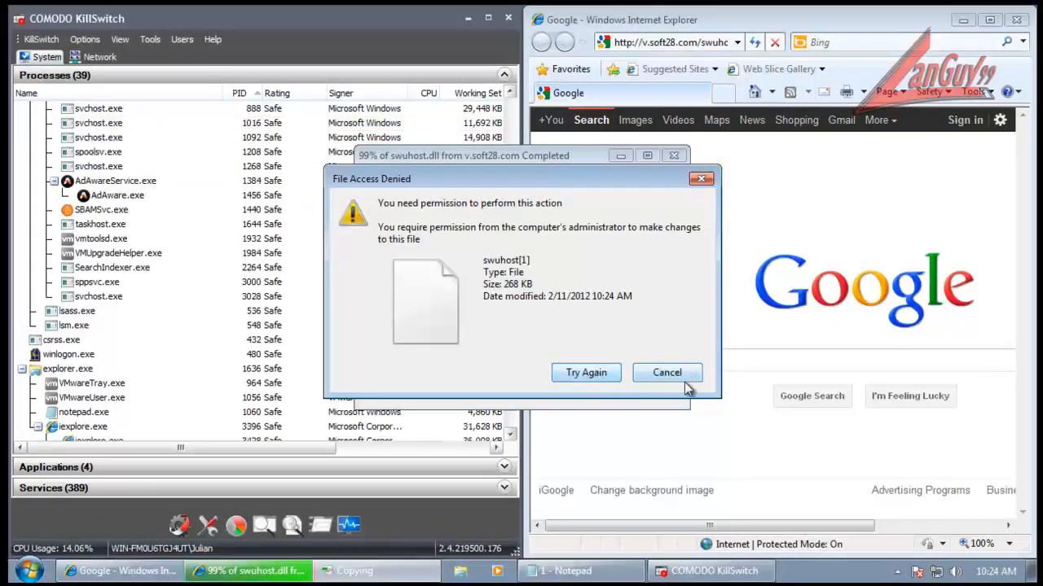
{"action": "left_click", "coordinate": [637, 379]}
{"action": "left_click", "coordinate": [580, 299]}
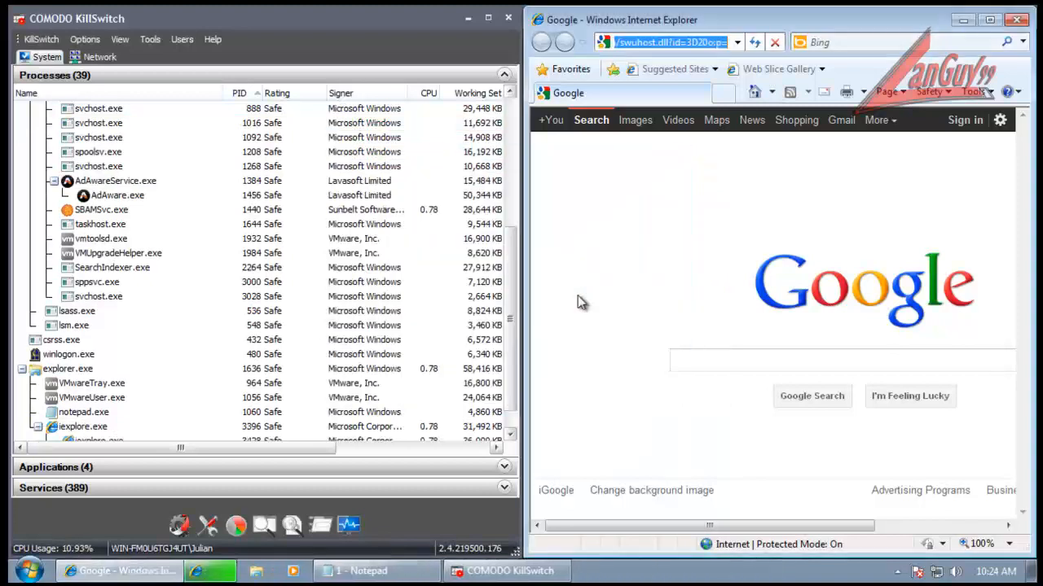
- Copy the last link, ending in inst_ya_ghayebsm.zip, from the text file and load it in Internet Explorer
{"action": "left_click", "coordinate": [314, 570]}
{"action": "left_click", "coordinate": [374, 300]}
{"action": "double_click", "coordinate": [361, 271]}
{"action": "key", "text": "ctrl+c"}
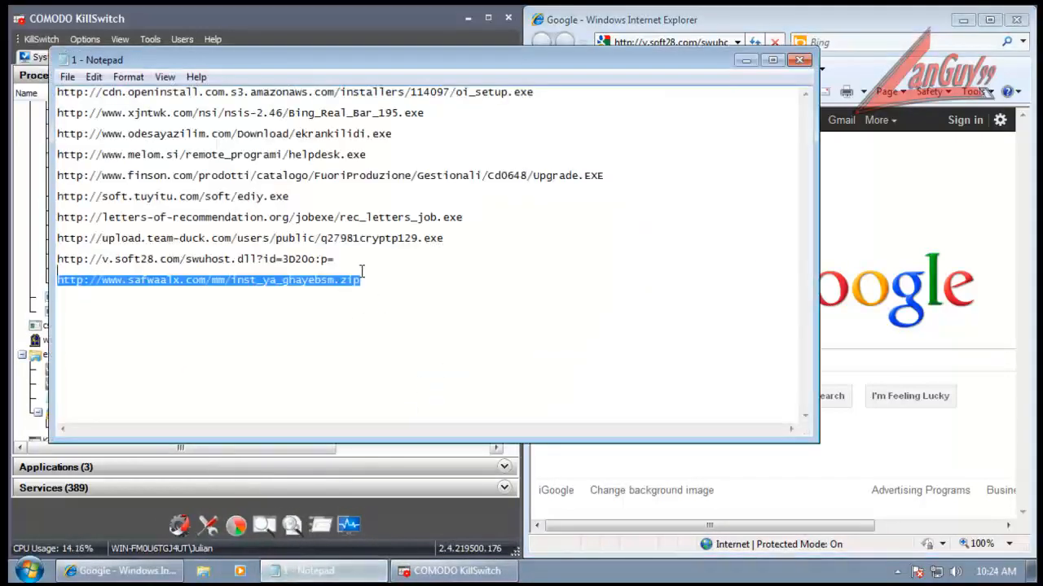
{"action": "left_click", "coordinate": [746, 61]}
{"action": "left_click", "coordinate": [693, 45]}
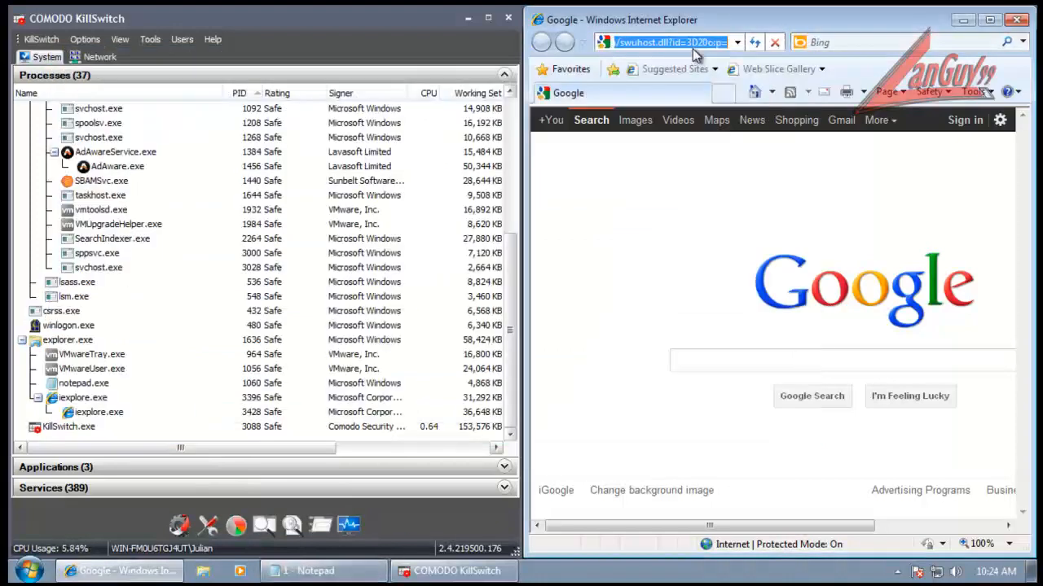
{"action": "key", "text": "ctrl+v"}
{"action": "key", "text": "Return"}
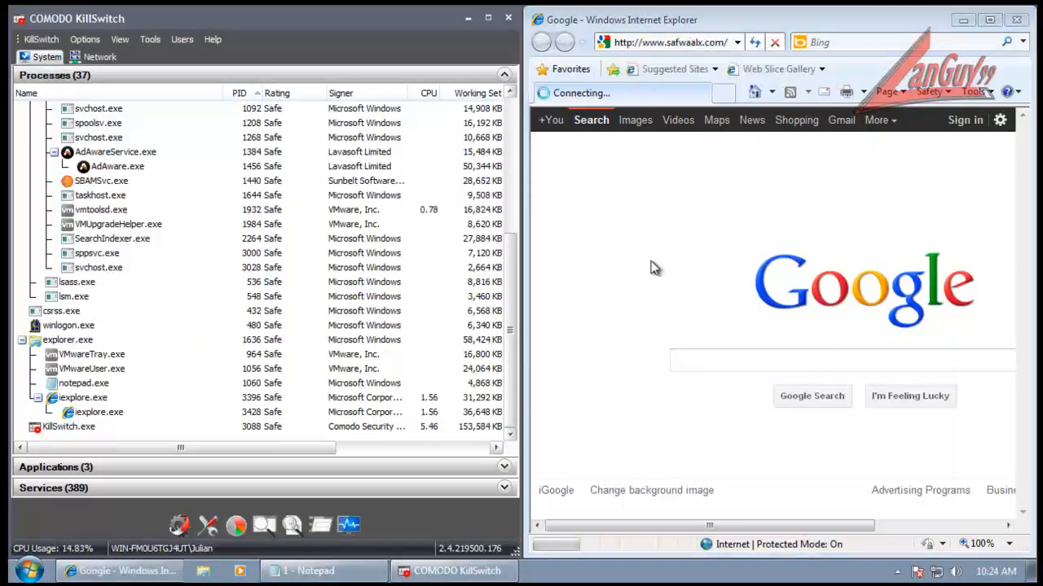
- Open the inst_ya_ghayebsm.zip download, disregarding the unsafe-download warning
{"action": "left_click", "coordinate": [498, 295]}
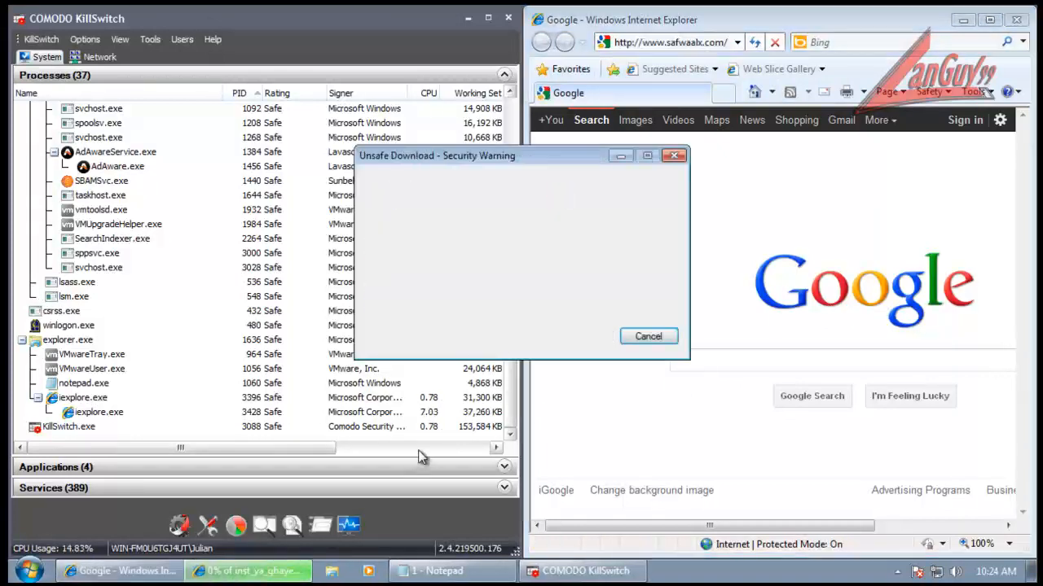
{"action": "left_click", "coordinate": [537, 280]}
{"action": "left_click", "coordinate": [604, 367]}
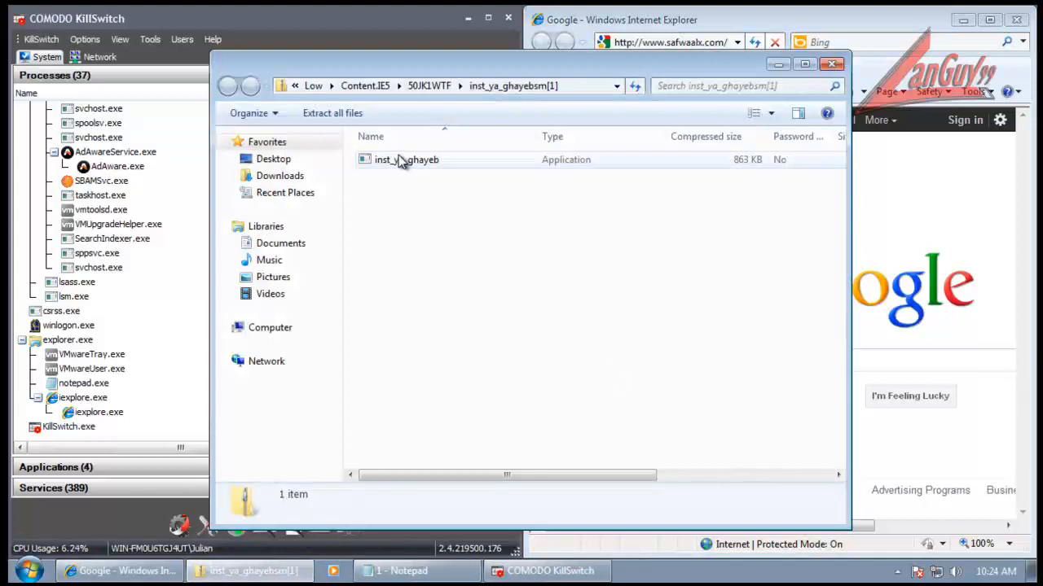
- Minimize KillSwitch, copy inst_ya_ghayeb from the archive to the desktop despite the harmful-file warning, and close the archive window
{"action": "left_click", "coordinate": [398, 160]}
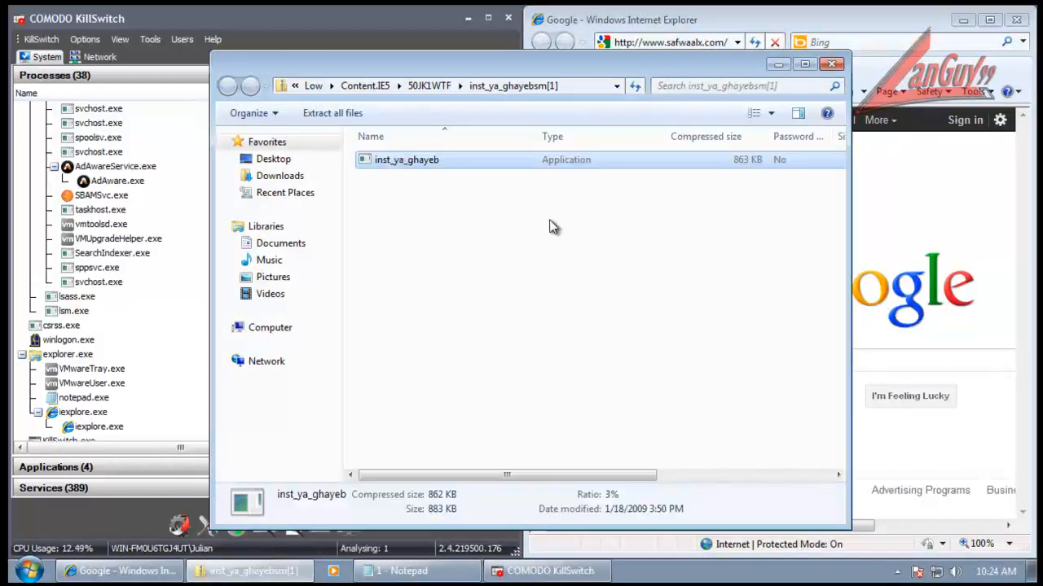
{"action": "left_click_drag", "start_coordinate": [486, 64], "coordinate": [505, 100]}
{"action": "left_click", "coordinate": [470, 19]}
{"action": "left_click_drag", "start_coordinate": [394, 199], "coordinate": [120, 221]}
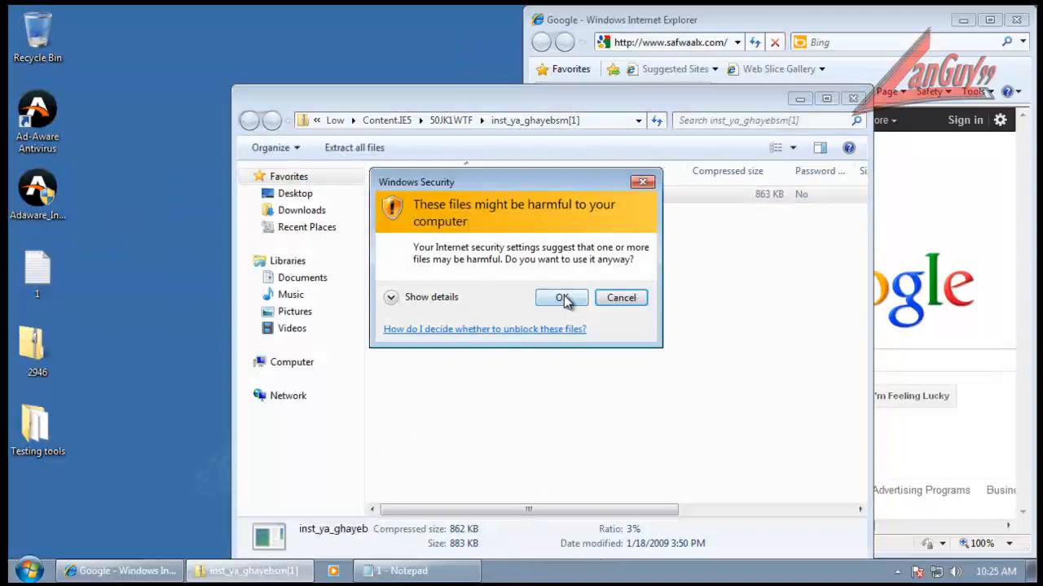
{"action": "left_click", "coordinate": [562, 298]}
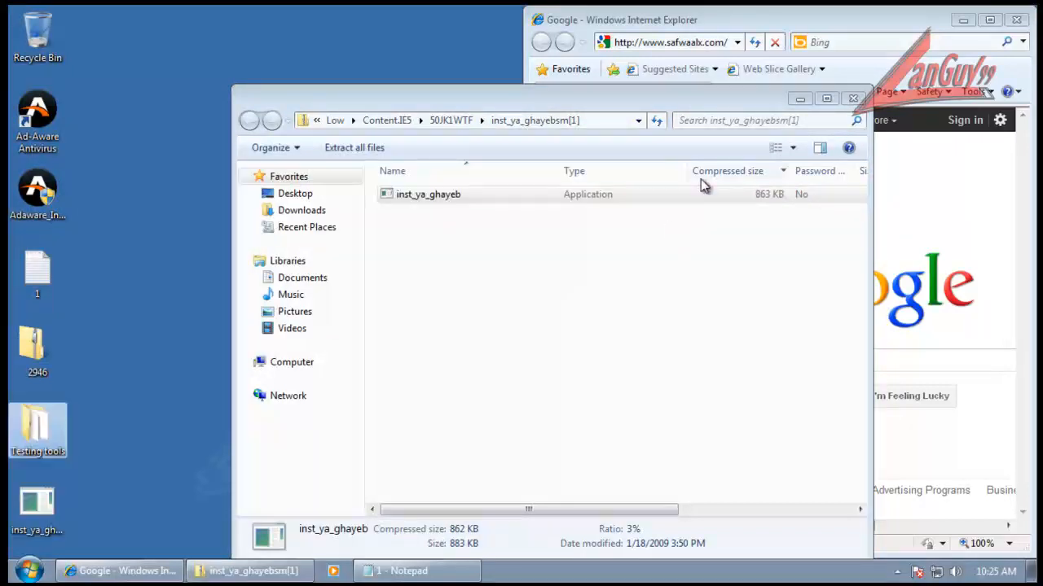
{"action": "left_click", "coordinate": [853, 98]}
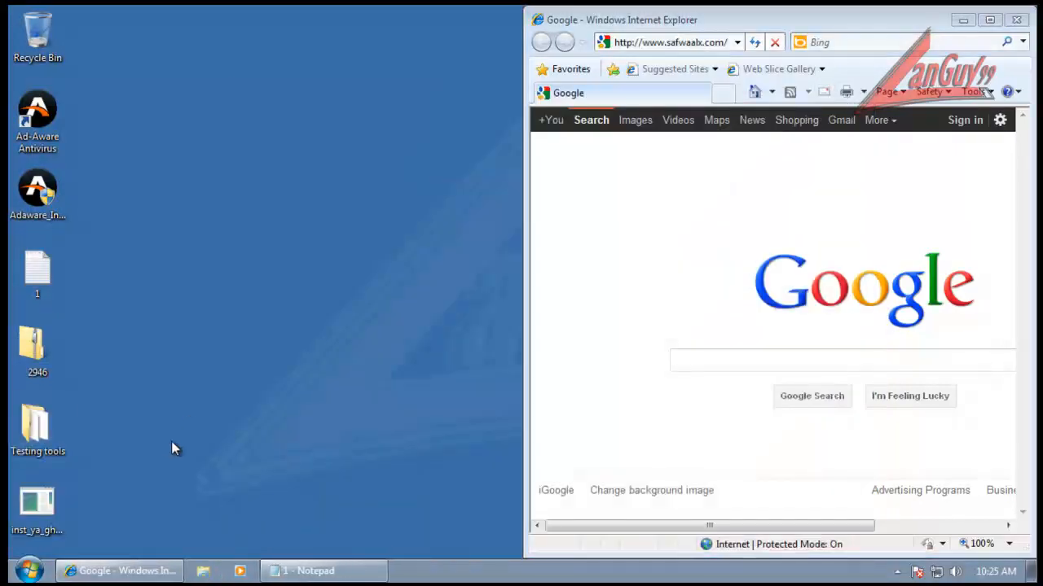
- Try to run inst_ya_ghayeb from the desktop, dismiss the error, and refresh the desktop
{"action": "double_click", "coordinate": [37, 506]}
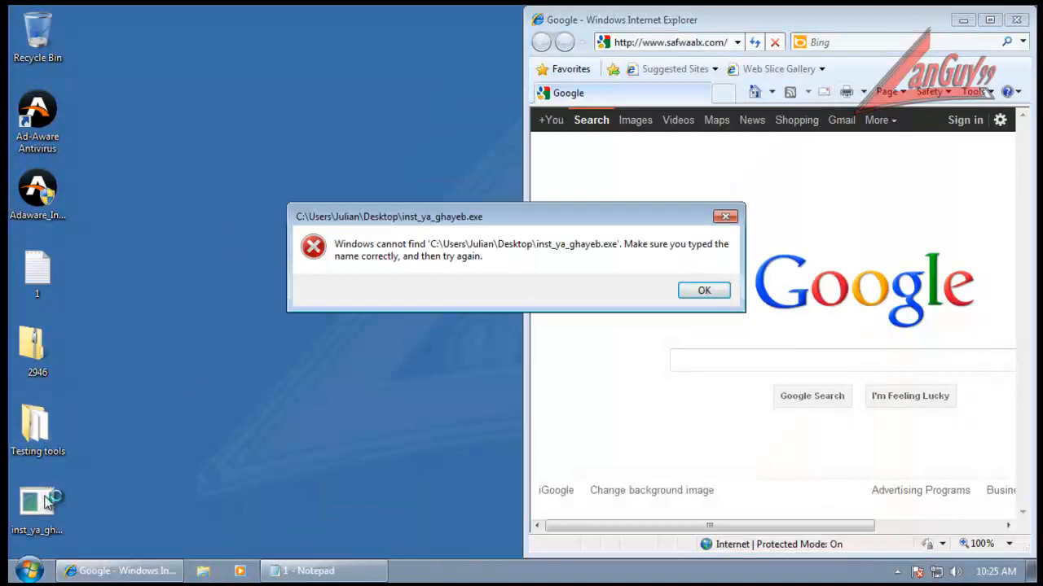
{"action": "left_click", "coordinate": [702, 290]}
{"action": "right_click", "coordinate": [228, 454]}
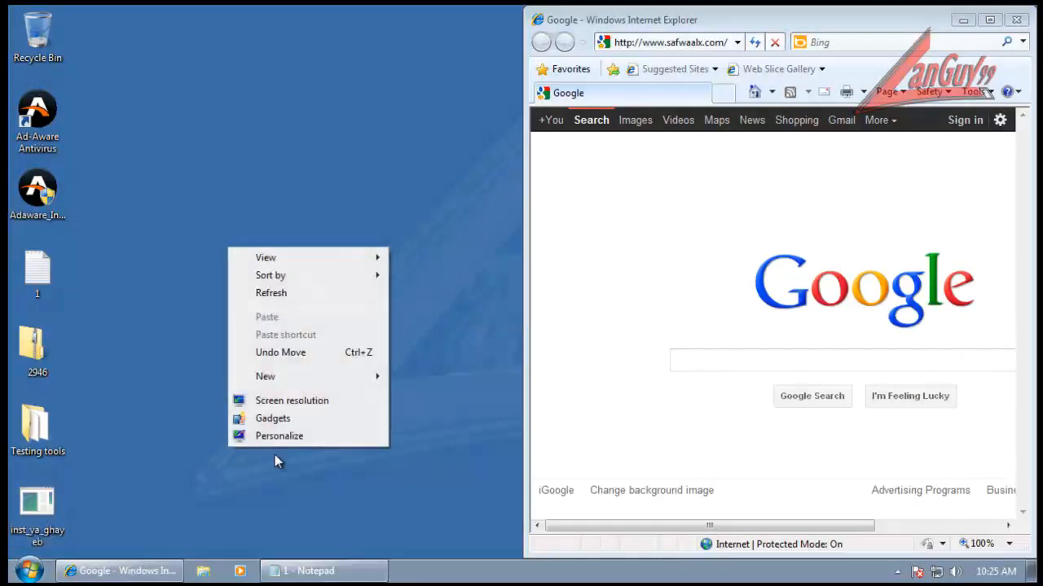
{"action": "left_click", "coordinate": [310, 298]}
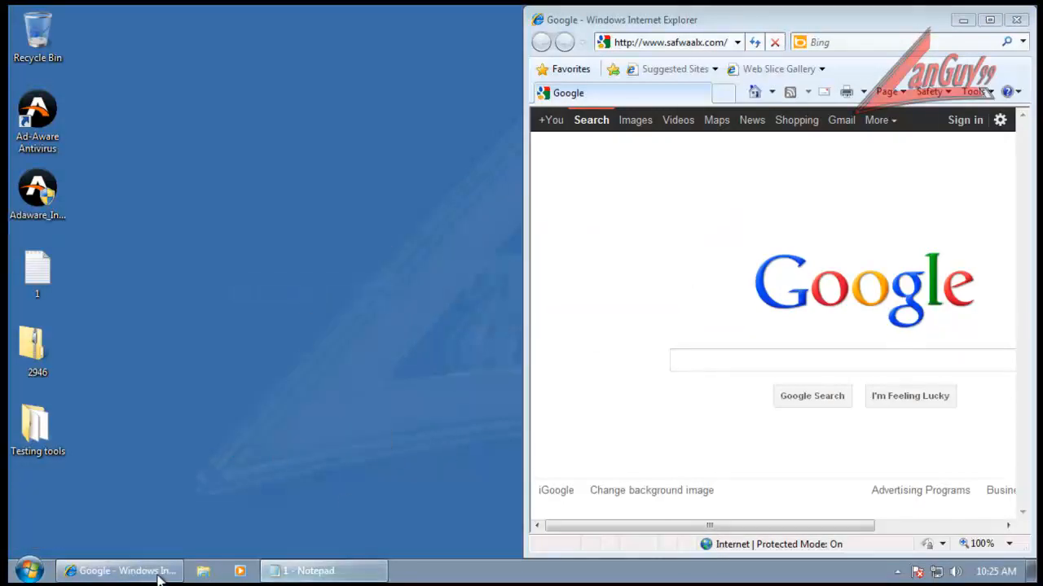
- Close Internet Explorer and the Notepad window with the list of links
{"action": "left_click", "coordinate": [1016, 19]}
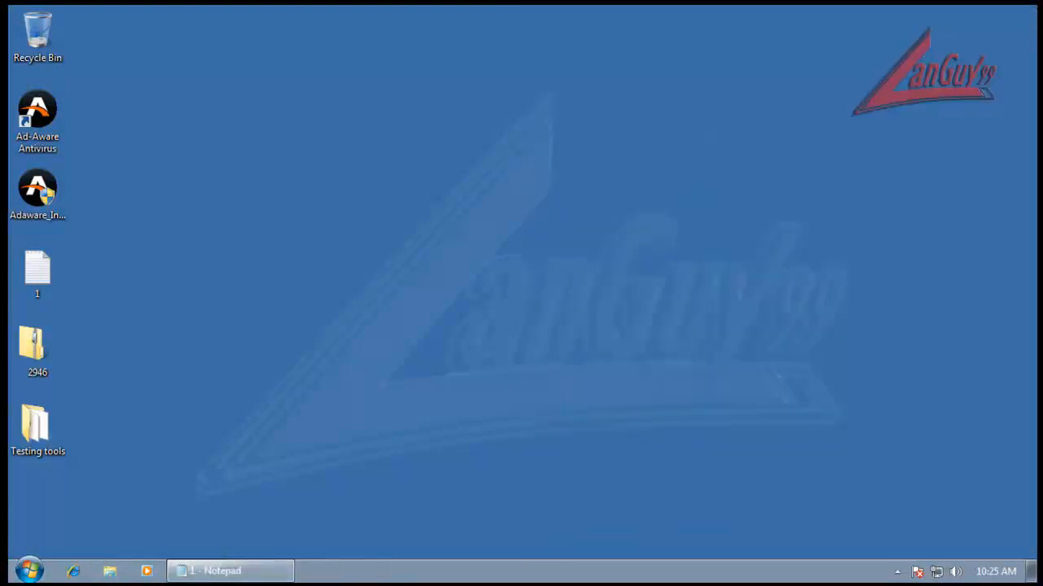
{"action": "left_click", "coordinate": [248, 573]}
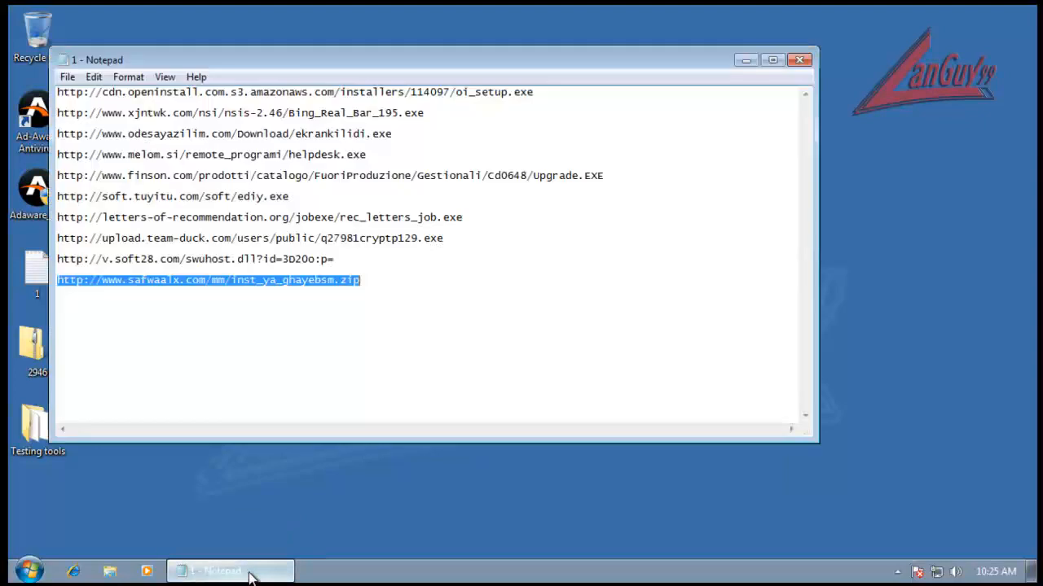
{"action": "right_click", "coordinate": [249, 573]}
{"action": "left_click", "coordinate": [257, 543]}
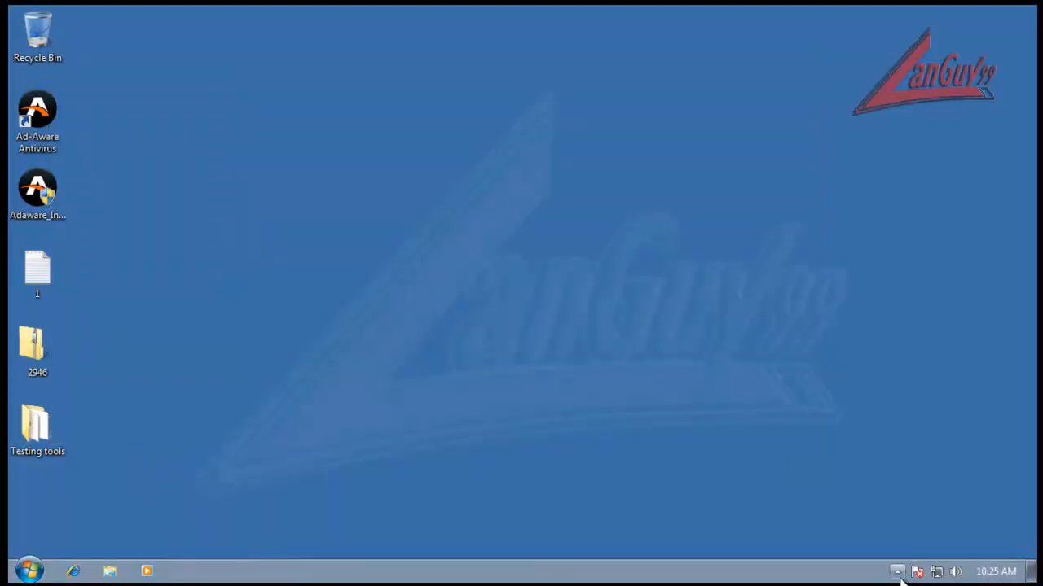
- Open Ad-Aware from the hidden notification icons, check its quarantine, scan report and home page, and close its window
{"action": "left_click", "coordinate": [897, 572]}
{"action": "right_click", "coordinate": [922, 480]}
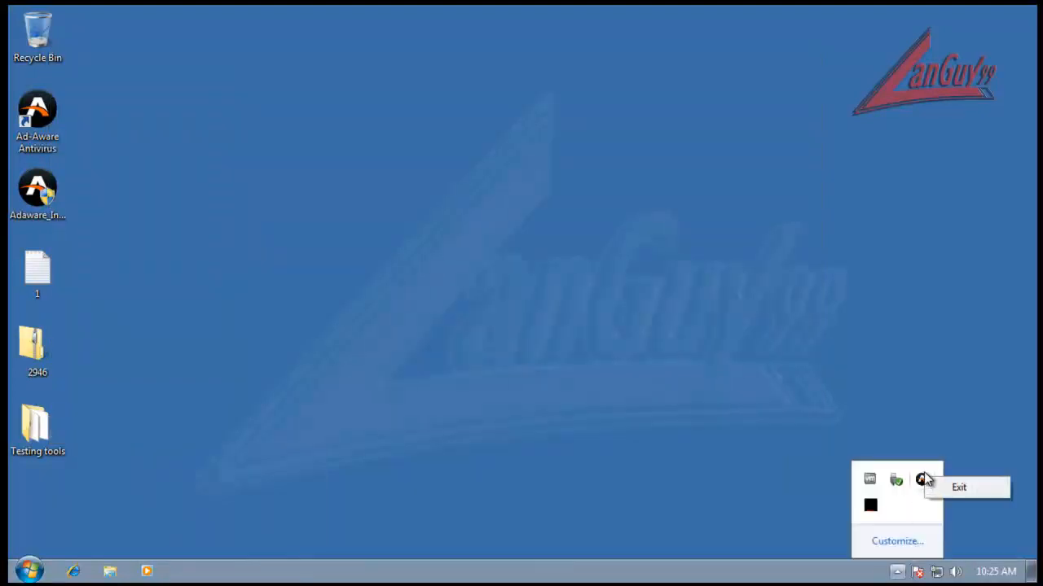
{"action": "double_click", "coordinate": [922, 481]}
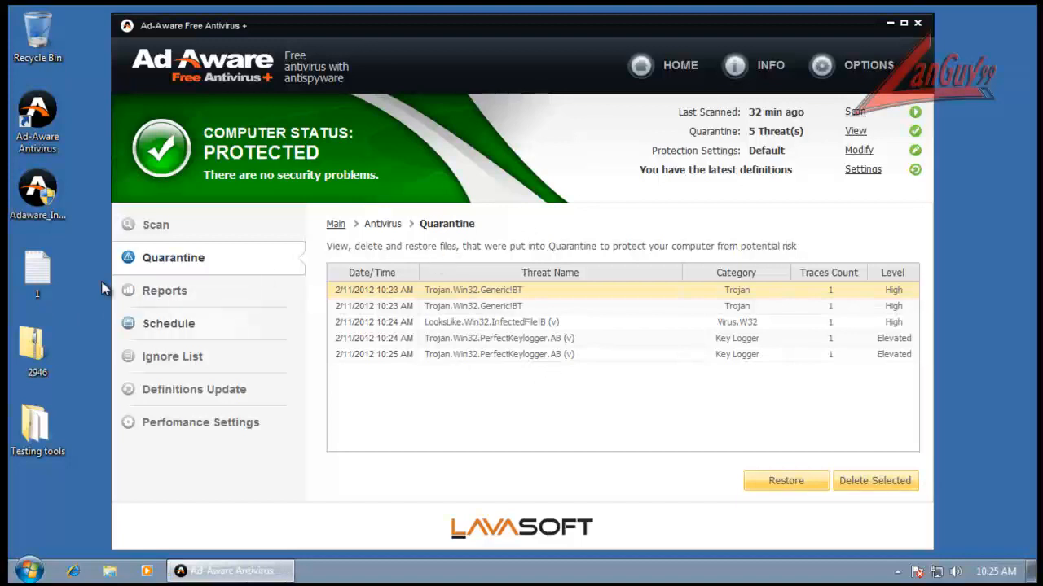
{"action": "left_click", "coordinate": [151, 225]}
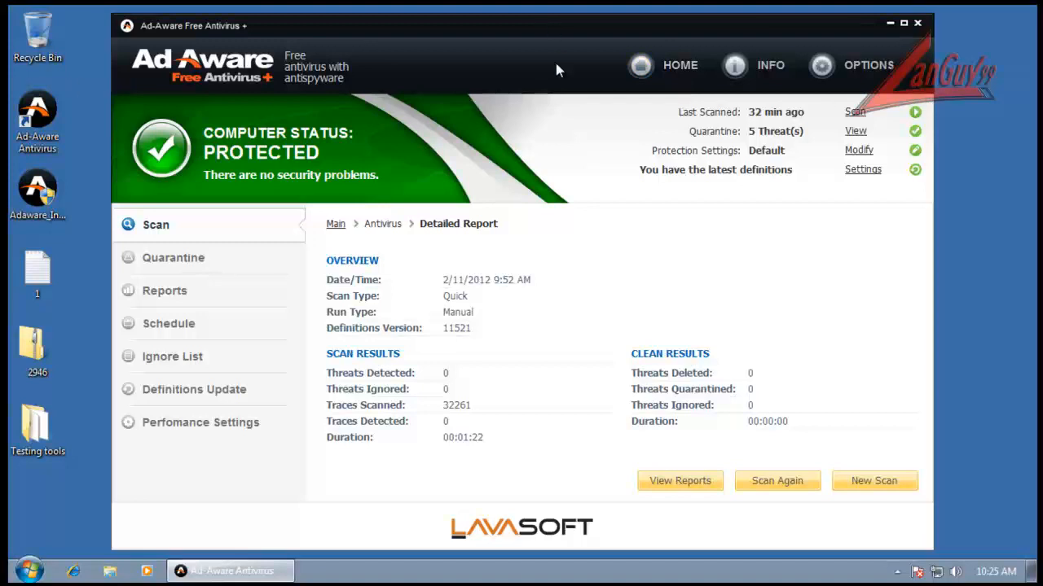
{"action": "left_click", "coordinate": [662, 65]}
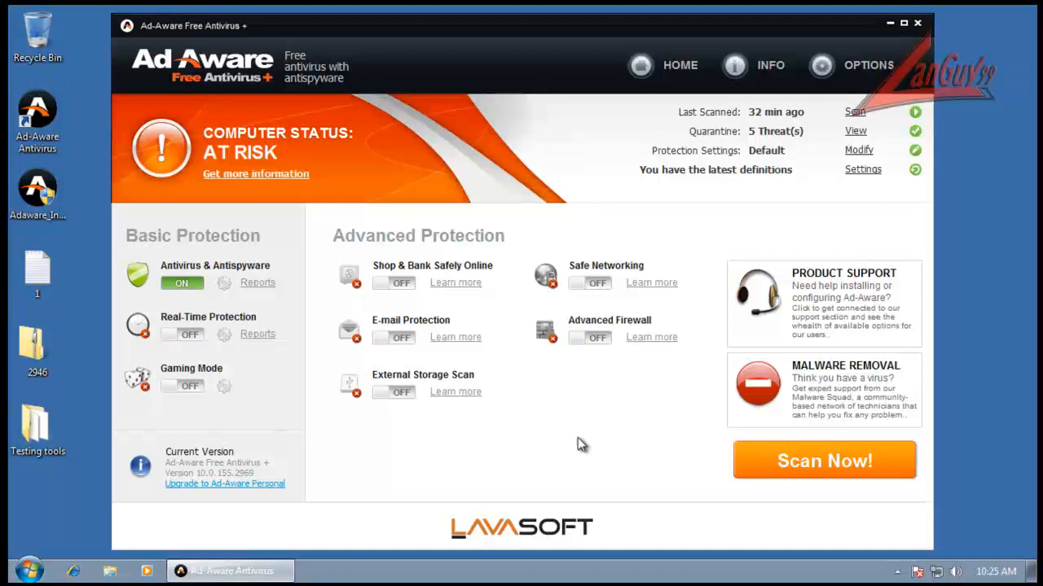
{"action": "left_click", "coordinate": [241, 575]}
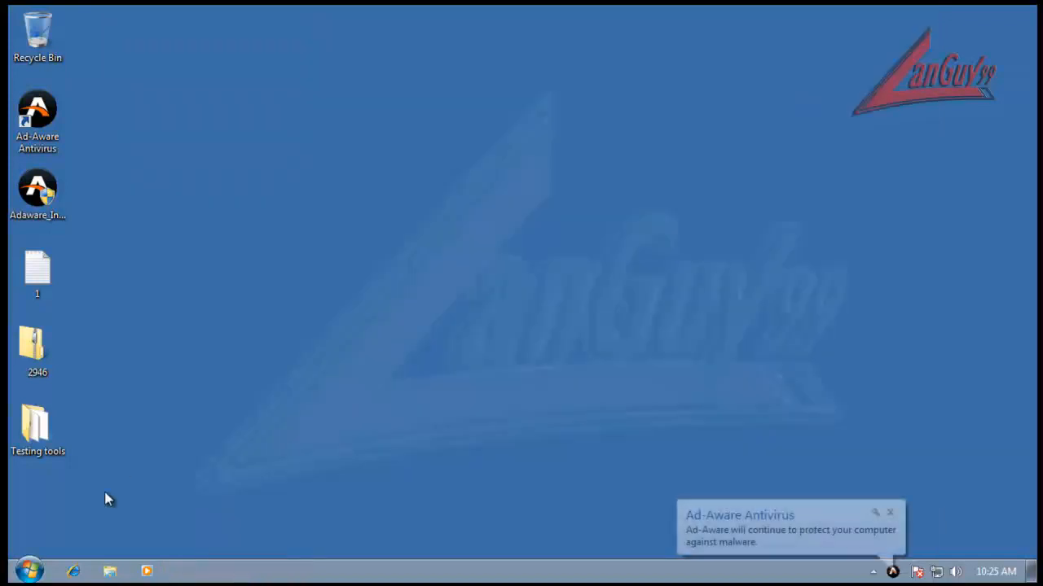
- Open the 2946 archive and try to extract its 2946 folder to the desktop
{"action": "double_click", "coordinate": [51, 354]}
{"action": "left_click_drag", "start_coordinate": [414, 190], "coordinate": [71, 515]}
- Show all Control Panel items as large icons, check Windows Defender, and close Control Panel
{"action": "left_click", "coordinate": [29, 570]}
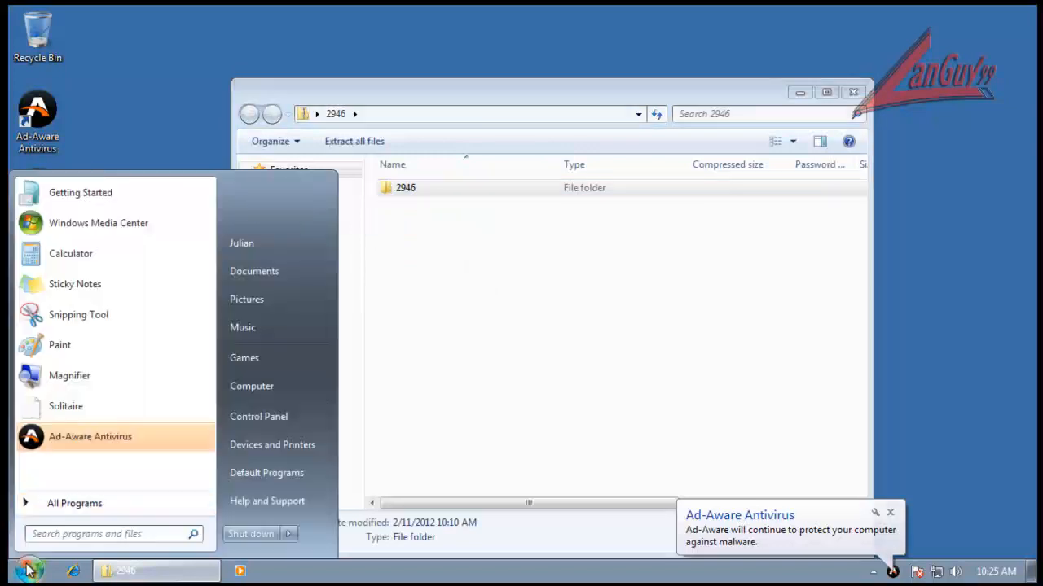
{"action": "left_click", "coordinate": [299, 420]}
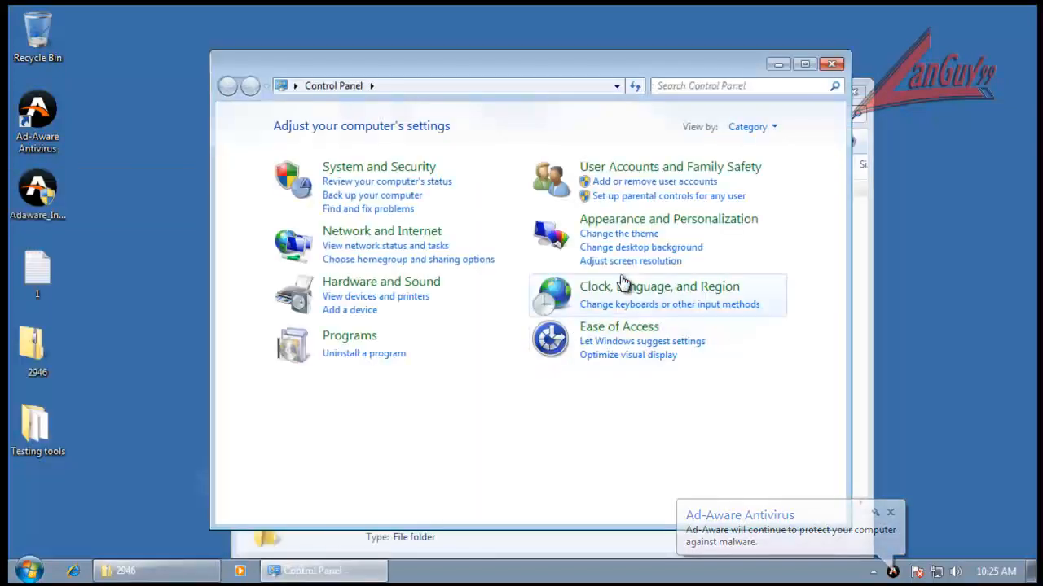
{"action": "left_click", "coordinate": [748, 127]}
{"action": "left_click", "coordinate": [765, 173]}
{"action": "left_click_drag", "start_coordinate": [838, 314], "coordinate": [894, 549]}
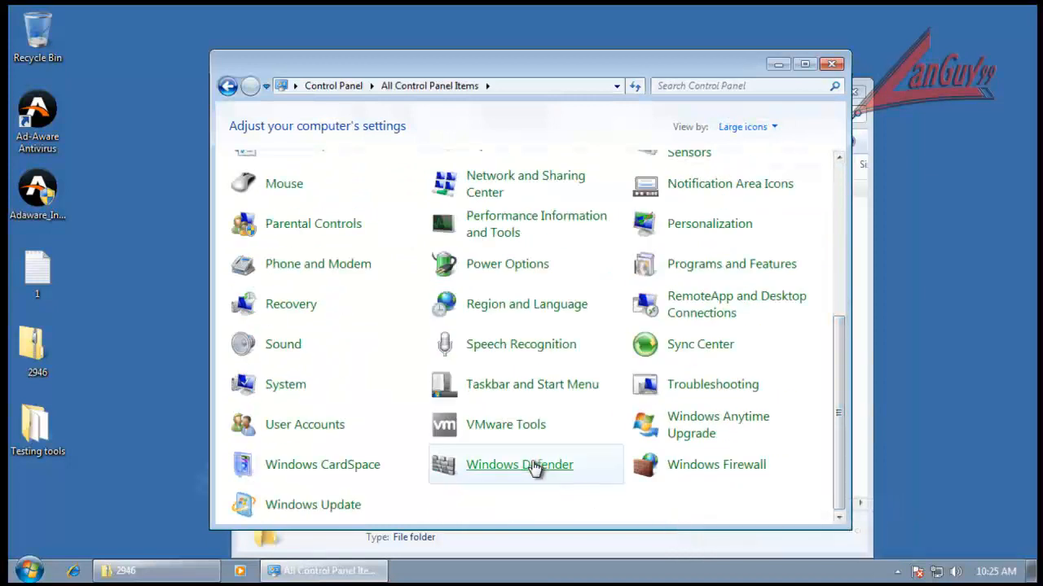
{"action": "left_click", "coordinate": [533, 468]}
{"action": "left_click", "coordinate": [654, 358]}
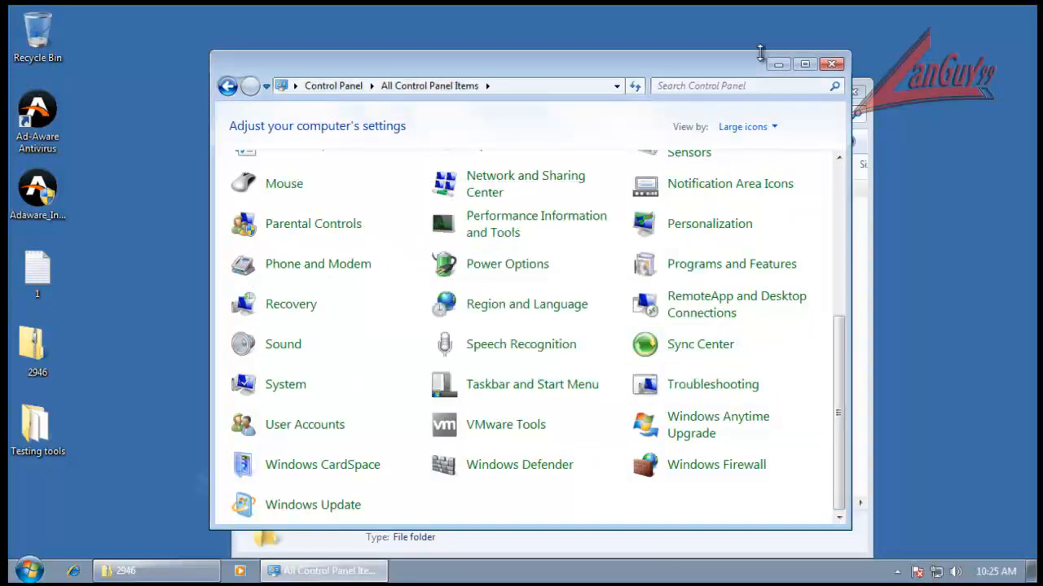
{"action": "left_click", "coordinate": [832, 65]}
- Extract the 2946 folder from the open archive to the desktop
{"action": "left_click_drag", "start_coordinate": [412, 193], "coordinate": [84, 523]}
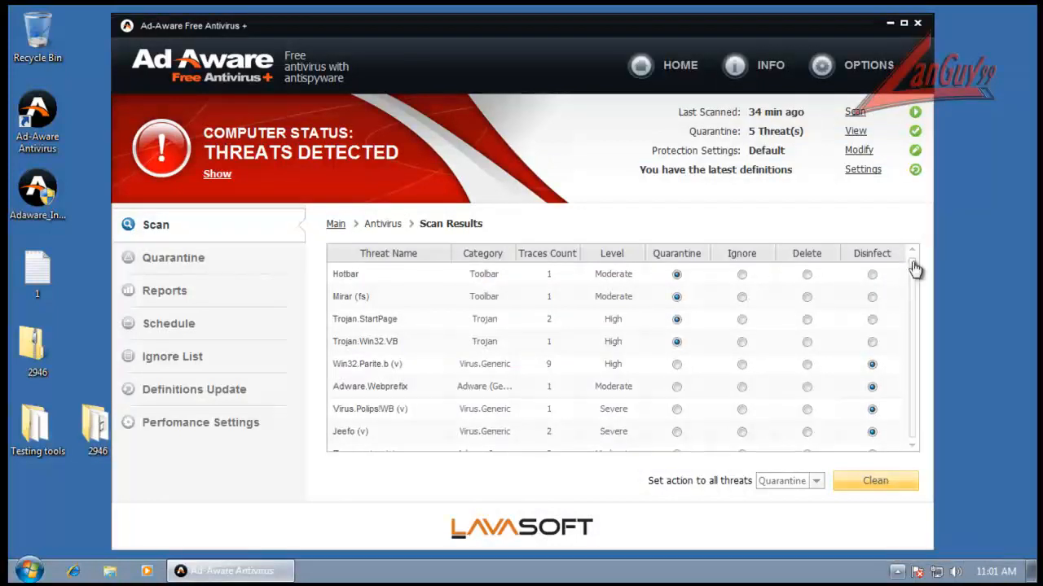
- Examine the detected threats and their assigned actions in the Ad-Aware scan results
{"action": "mouse_move", "coordinate": [912, 264]}
{"action": "left_mouse_down"}
{"action": "mouse_move", "coordinate": [905, 449]}
{"action": "mouse_move", "coordinate": [913, 254]}
{"action": "left_mouse_up"}
{"action": "left_click_drag", "start_coordinate": [912, 269], "coordinate": [909, 282]}
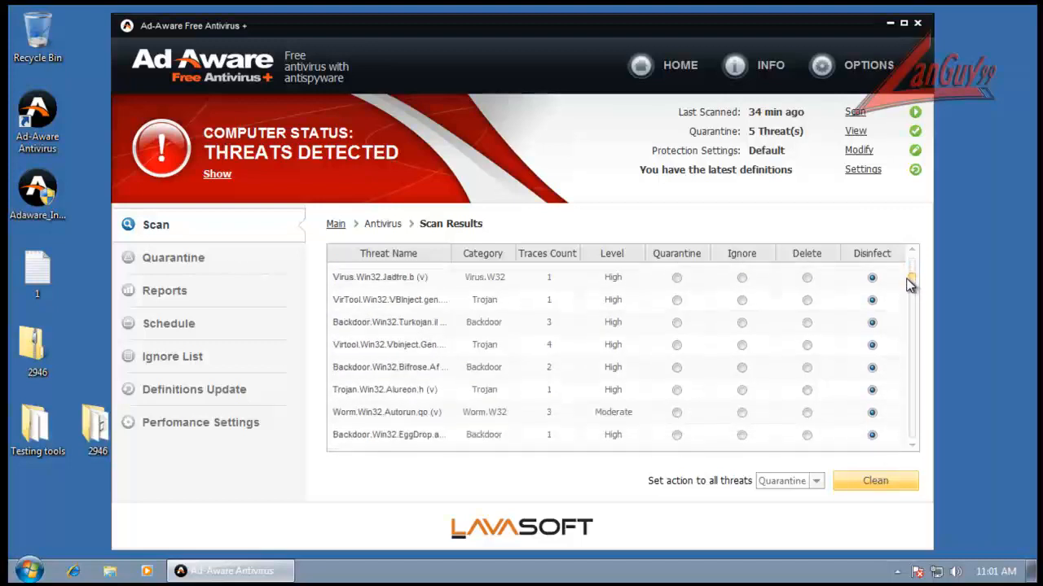
{"action": "left_click_drag", "start_coordinate": [910, 283], "coordinate": [909, 230]}
- Set the action for all detected threats to Delete and back to Quarantine so that it applies to every entry
{"action": "left_click", "coordinate": [815, 480]}
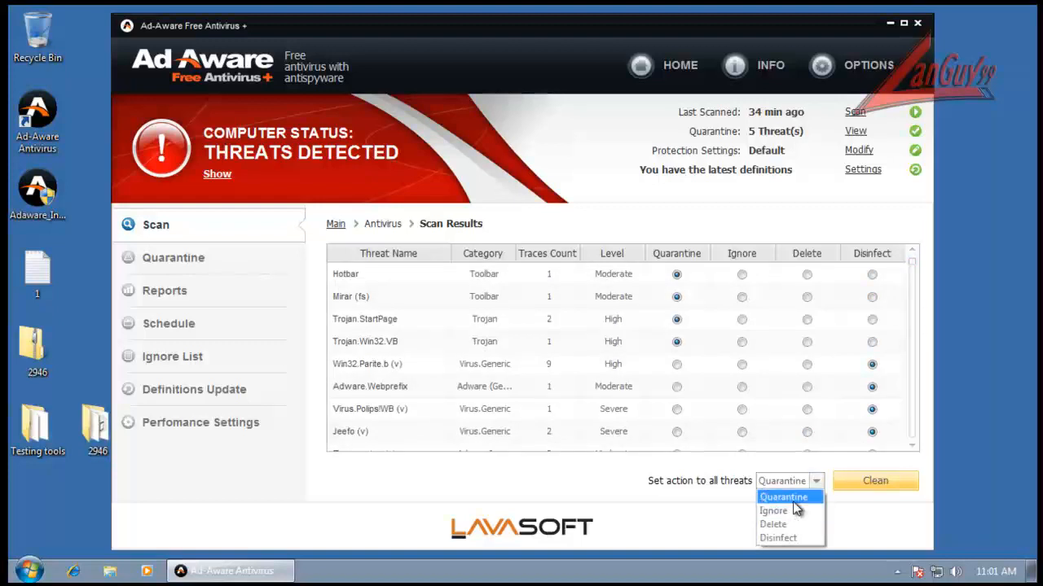
{"action": "left_click", "coordinate": [786, 494]}
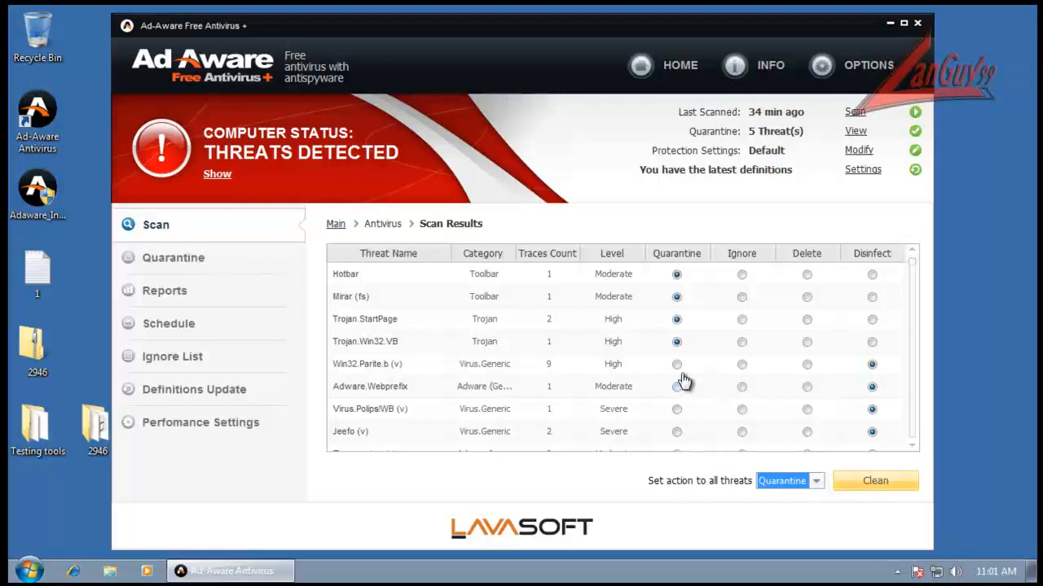
{"action": "left_click", "coordinate": [782, 480]}
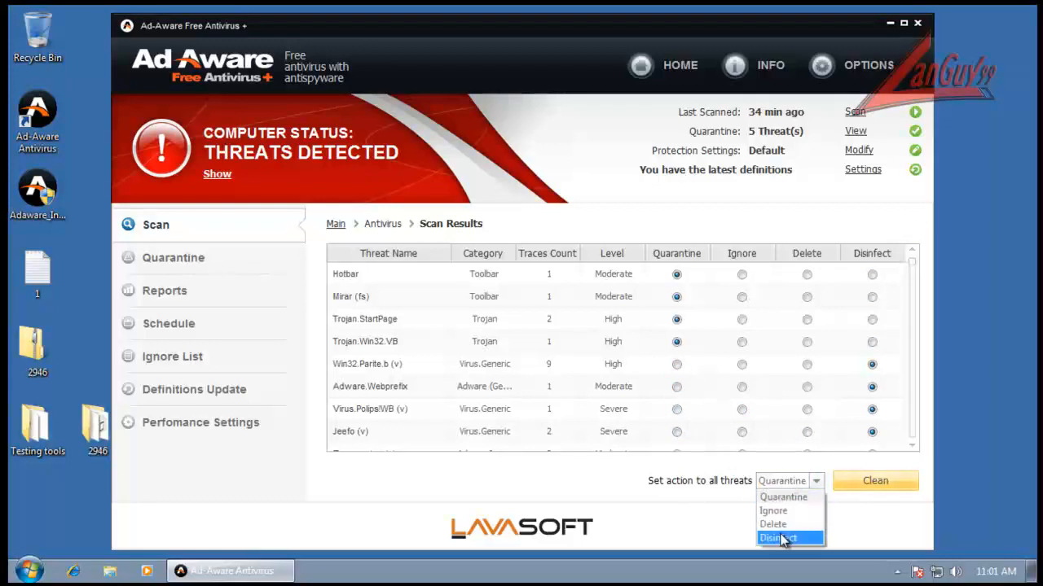
{"action": "left_click", "coordinate": [776, 524]}
{"action": "left_click", "coordinate": [787, 481]}
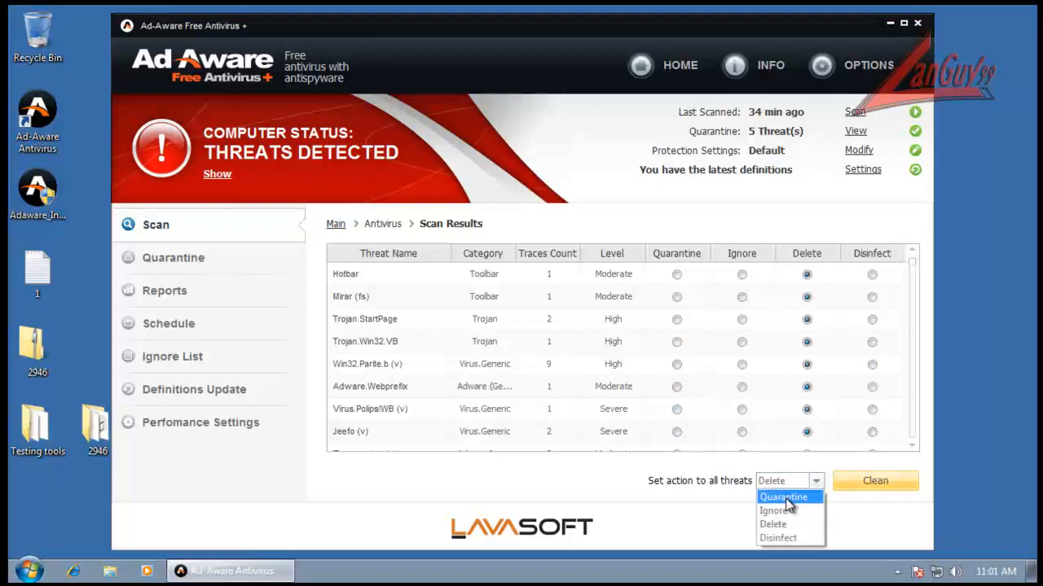
{"action": "left_click", "coordinate": [784, 497]}
- Check the assigned actions down the threat list and start cleaning the detected threats
{"action": "left_click_drag", "start_coordinate": [914, 272], "coordinate": [922, 385]}
{"action": "left_click_drag", "start_coordinate": [914, 278], "coordinate": [909, 460]}
{"action": "left_click", "coordinate": [880, 486]}
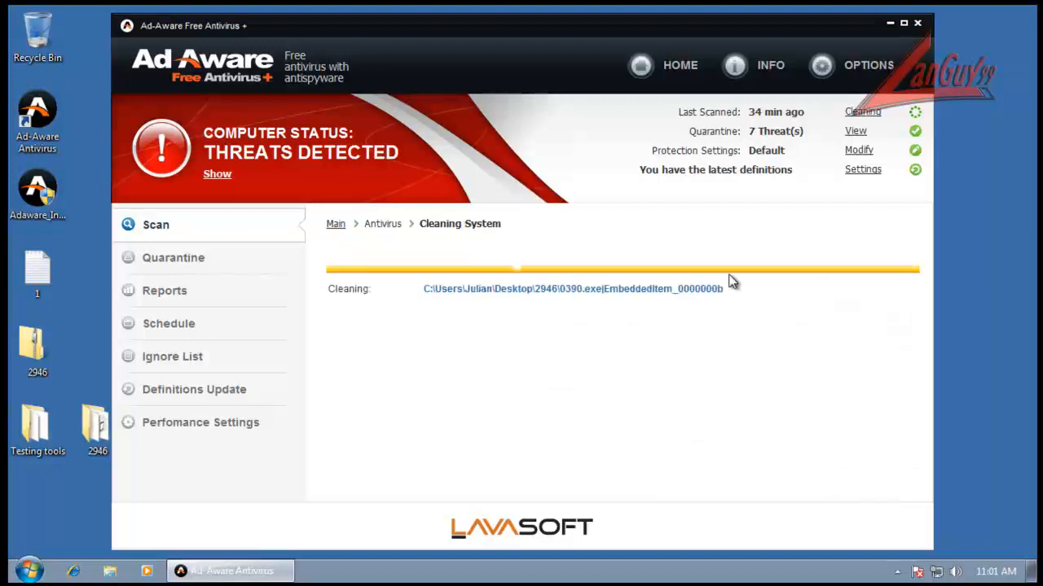
- Check the file count in the properties of the extracted 2946 folder during cleaning, and close them
{"action": "right_click", "coordinate": [110, 421]}
{"action": "left_click", "coordinate": [173, 406]}
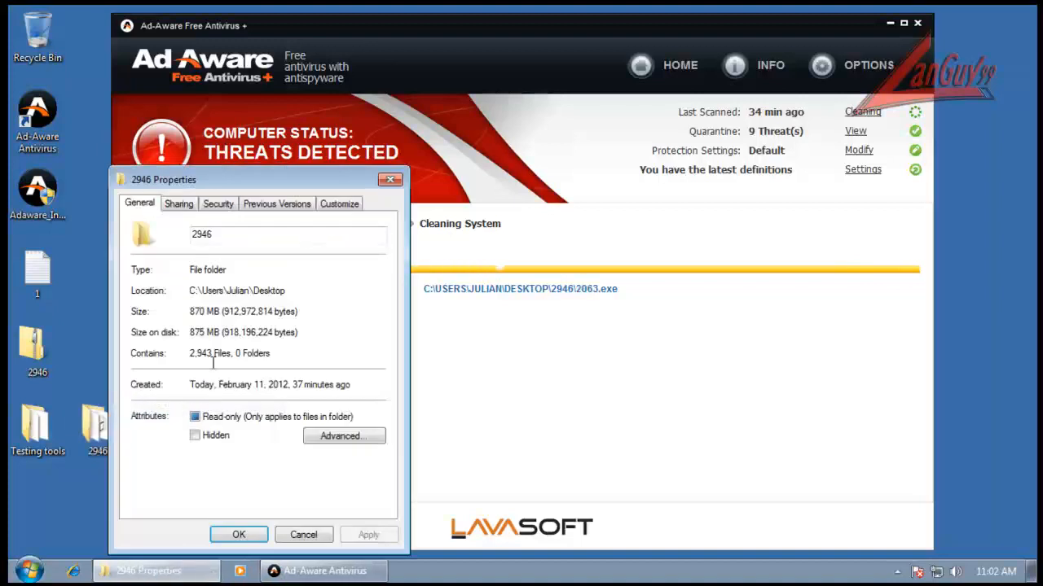
{"action": "left_click", "coordinate": [303, 535]}
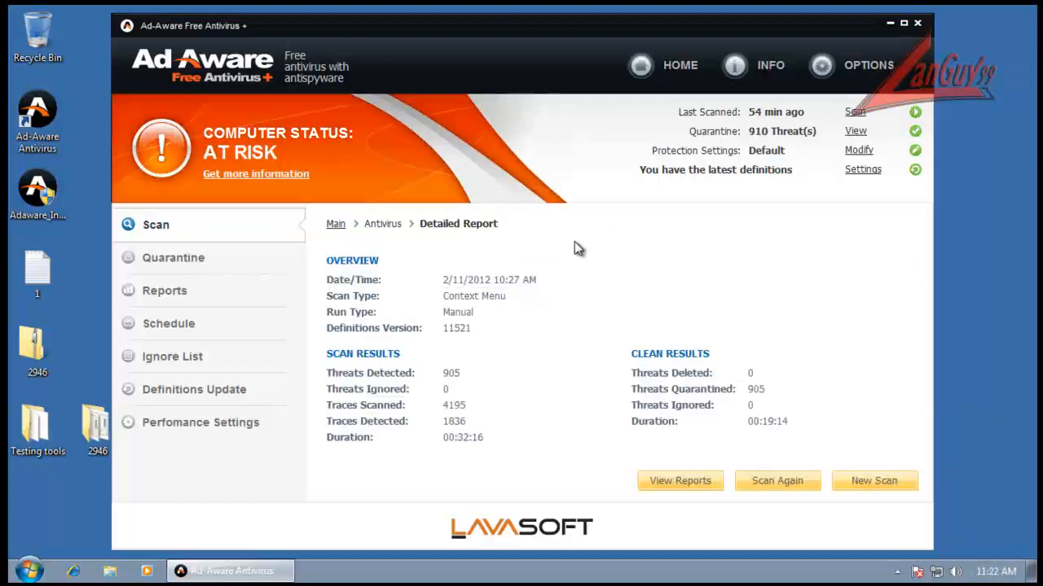
- Close Ad-Aware and show the properties of the extracted 2946 folder on the desktop
{"action": "left_click", "coordinate": [917, 23]}
{"action": "right_click", "coordinate": [98, 437]}
{"action": "left_click", "coordinate": [155, 421]}
{"action": "left_click_drag", "start_coordinate": [296, 185], "coordinate": [357, 96]}
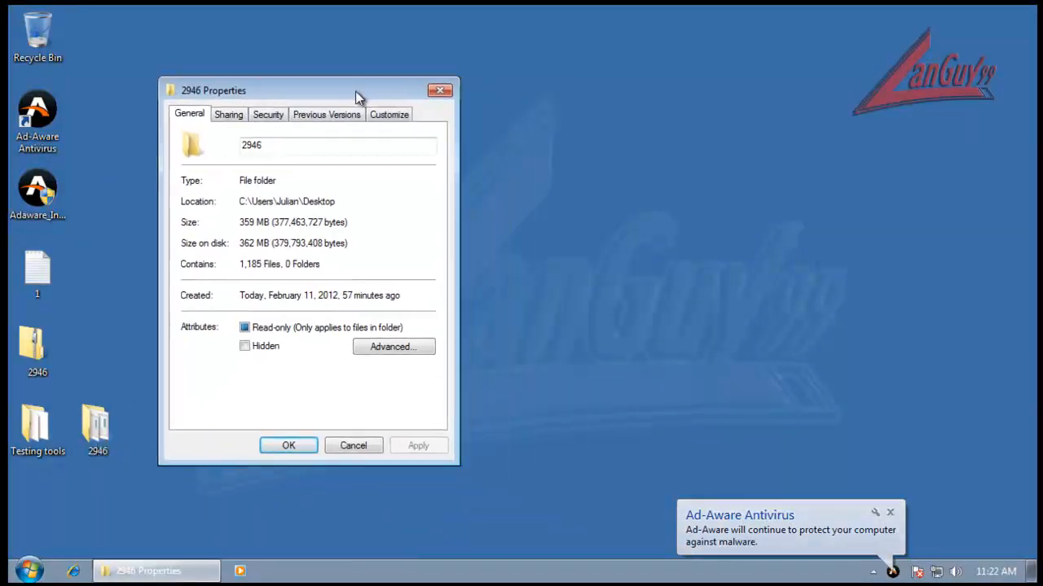
- Compute the share of removed samples in Calculator as 2946 minus 1185, divided by 2946, and close Calculator and the folder properties
{"action": "key", "text": "XF86Calculator"}
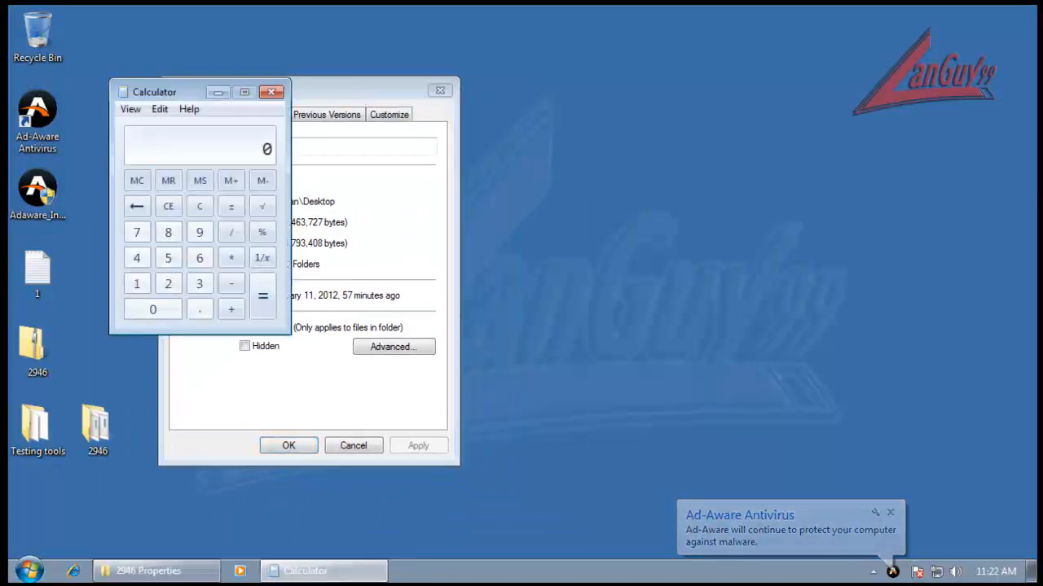
{"action": "left_click_drag", "start_coordinate": [170, 92], "coordinate": [165, 60]}
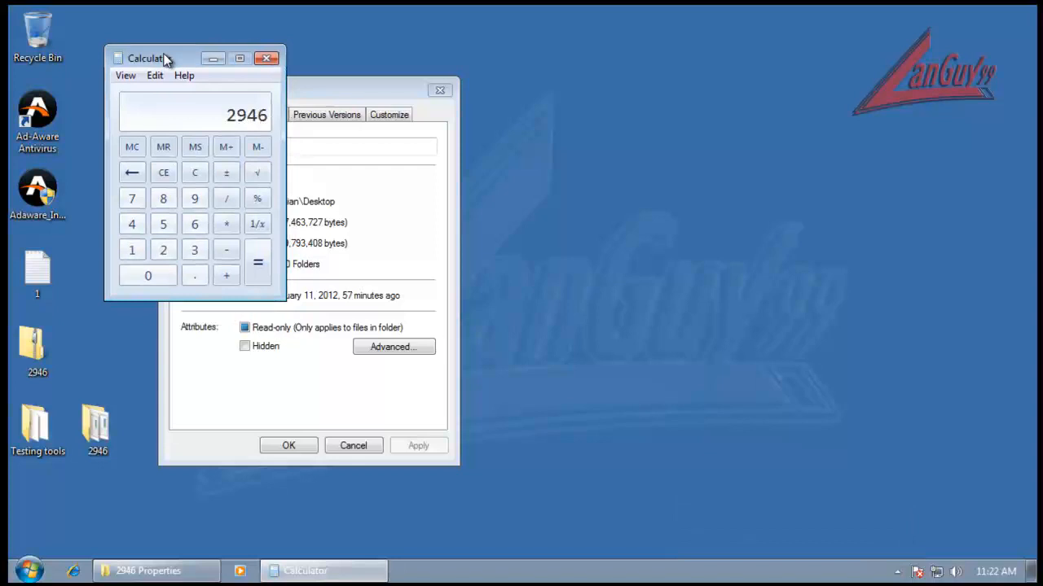
{"action": "left_click_drag", "start_coordinate": [179, 65], "coordinate": [159, 20]}
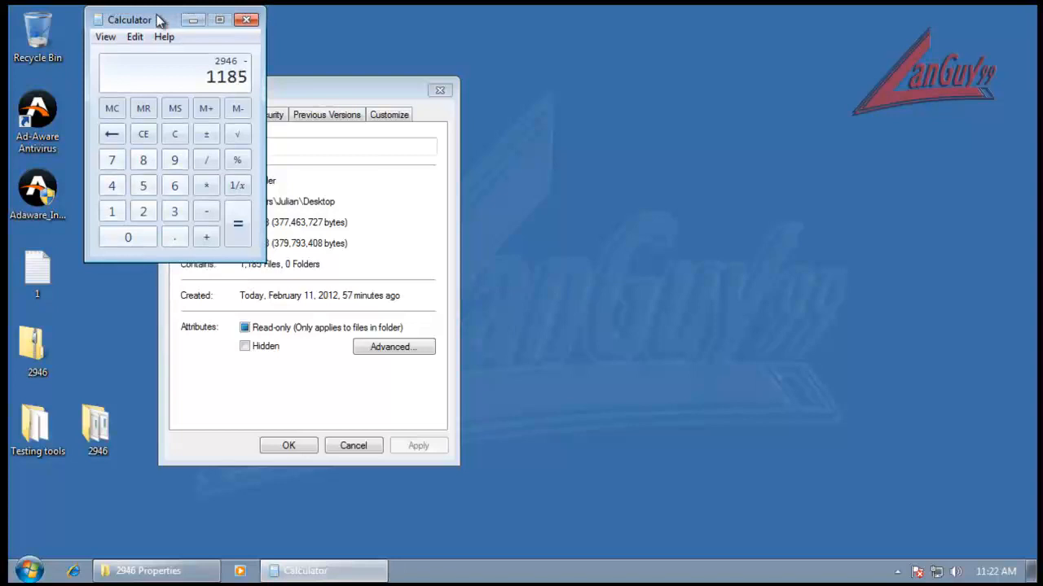
{"action": "key", "text": "slash"}
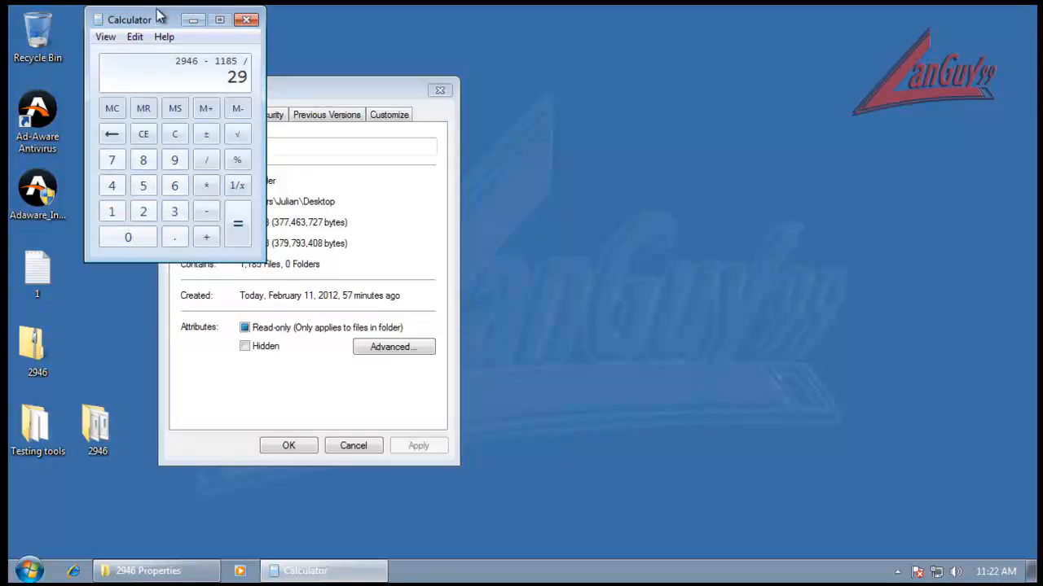
{"action": "key", "text": "Return"}
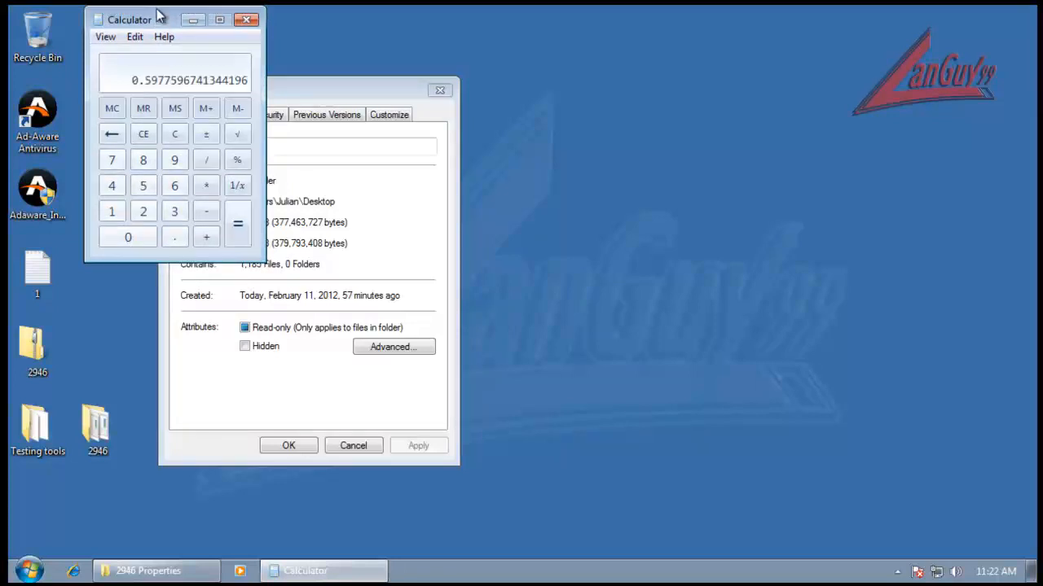
{"action": "left_click", "coordinate": [252, 21]}
{"action": "left_click", "coordinate": [440, 91]}
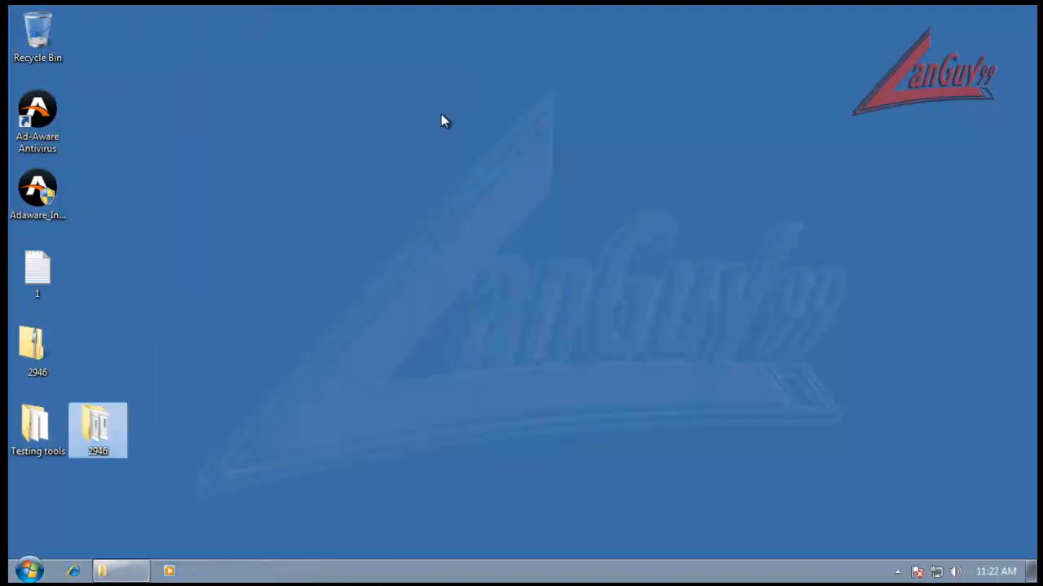
- Reopen Ad-Aware, check the Real-Time Protection state on its home page, and close it
{"action": "left_click", "coordinate": [897, 575]}
{"action": "left_click", "coordinate": [919, 478]}
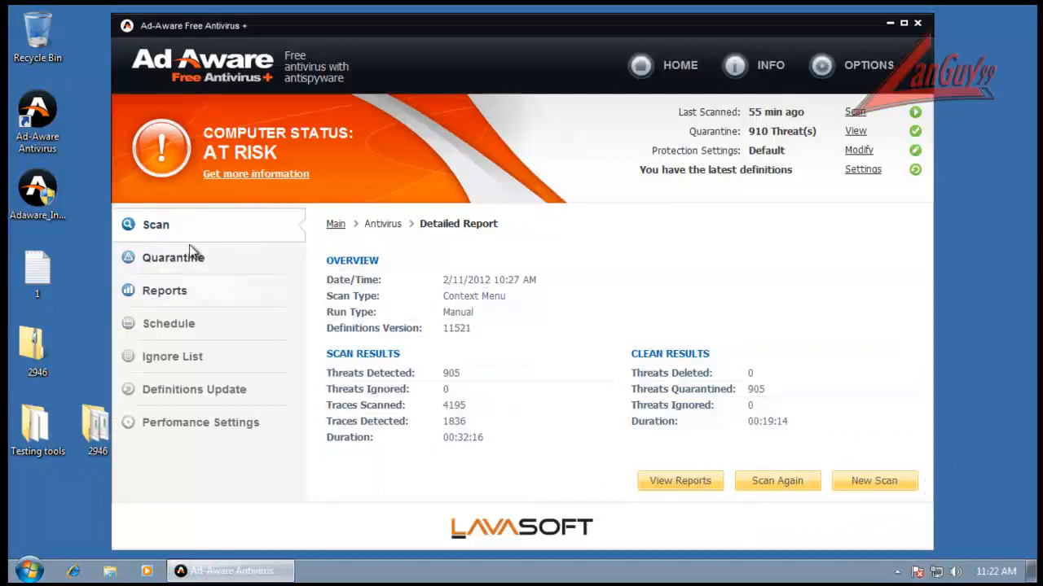
{"action": "left_click", "coordinate": [678, 65]}
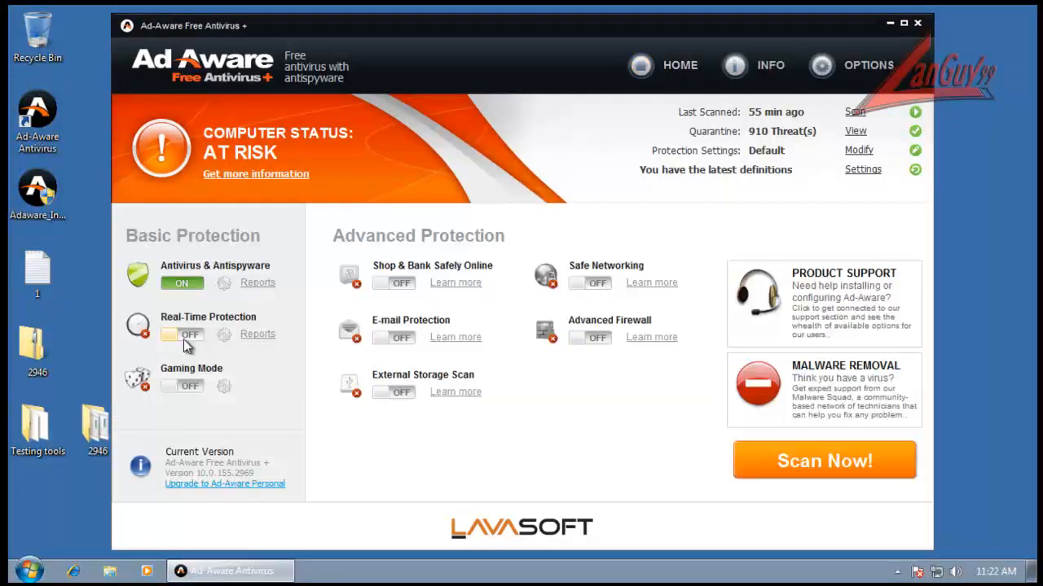
{"action": "left_click", "coordinate": [918, 23]}
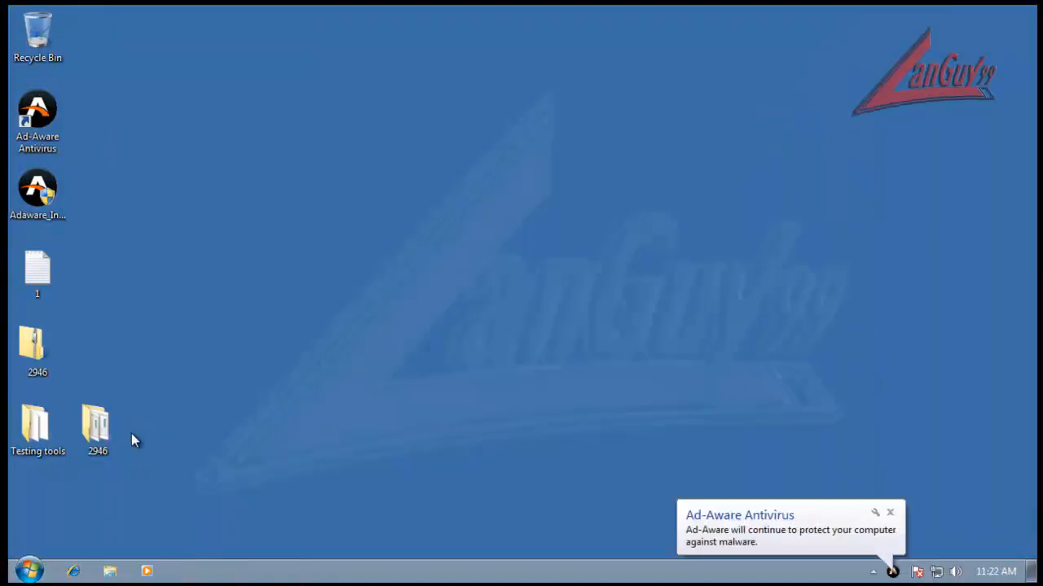
- Open the extracted 2946 folder and look through the remaining sample files to the end of the list
{"action": "double_click", "coordinate": [98, 429]}
{"action": "left_click_drag", "start_coordinate": [459, 100], "coordinate": [385, 59]}
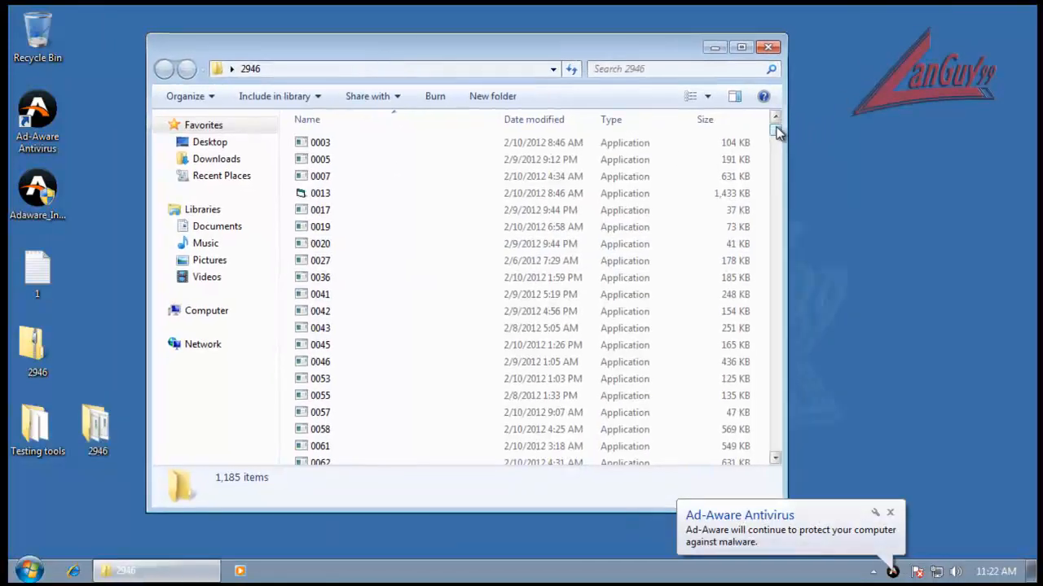
{"action": "left_click_drag", "start_coordinate": [777, 132], "coordinate": [776, 320]}
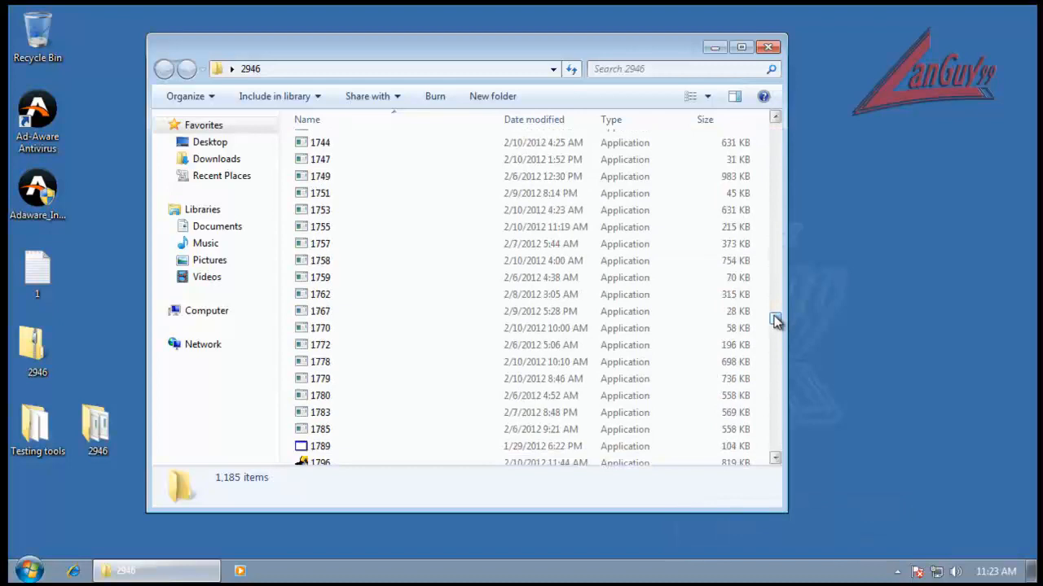
{"action": "left_click_drag", "start_coordinate": [775, 324], "coordinate": [789, 465]}
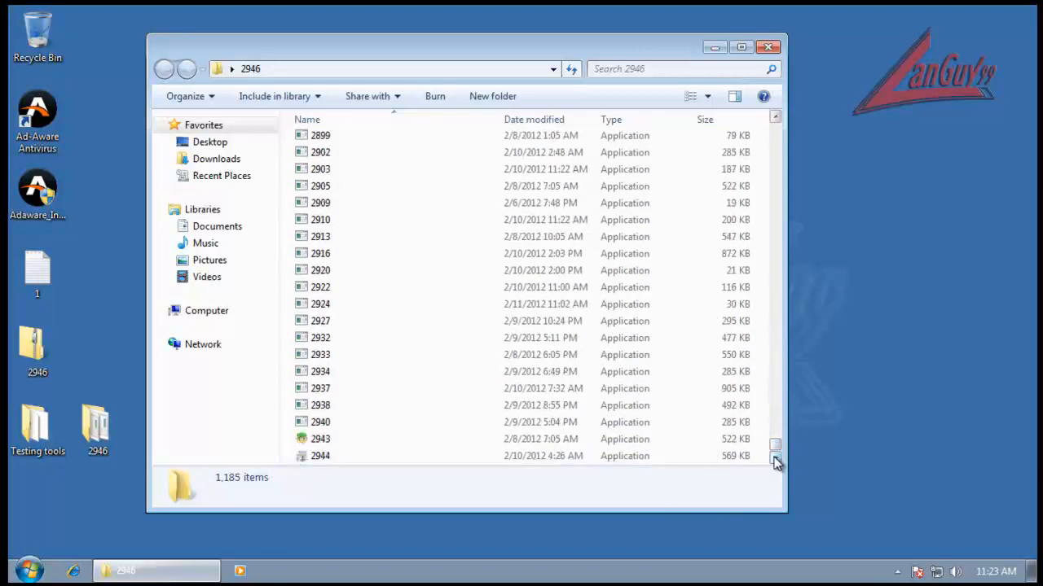
{"action": "mouse_move", "coordinate": [775, 454]}
{"action": "left_mouse_down"}
{"action": "mouse_move", "coordinate": [777, 349]}
{"action": "mouse_move", "coordinate": [744, 209]}
{"action": "mouse_move", "coordinate": [739, 110]}
{"action": "mouse_move", "coordinate": [747, 293]}
{"action": "mouse_move", "coordinate": [774, 447]}
{"action": "left_mouse_up"}
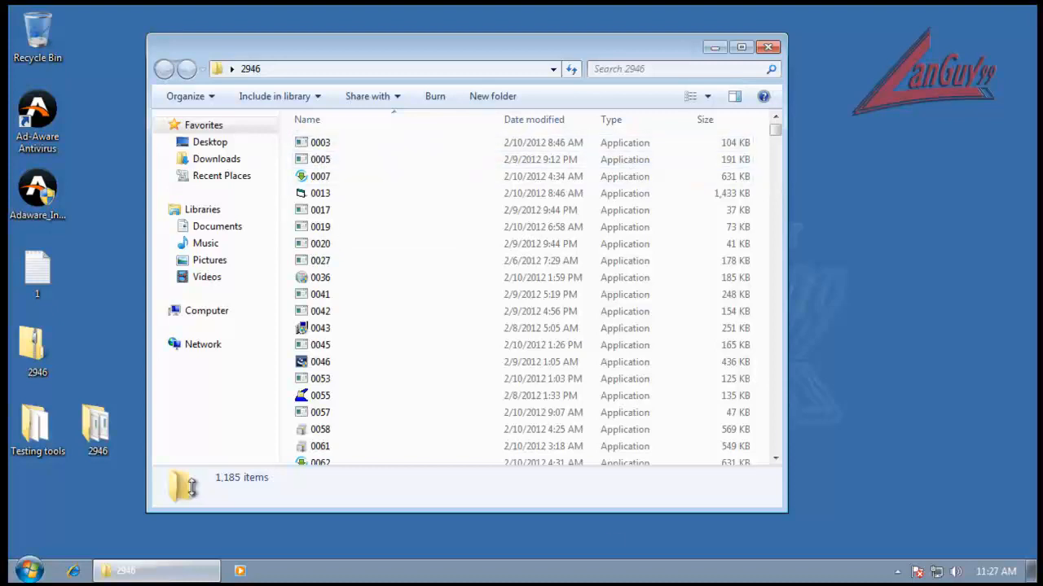
- Bring up COMODO KillSwitch and arrange the 2946 folder window side by side with it
{"action": "left_click", "coordinate": [897, 571]}
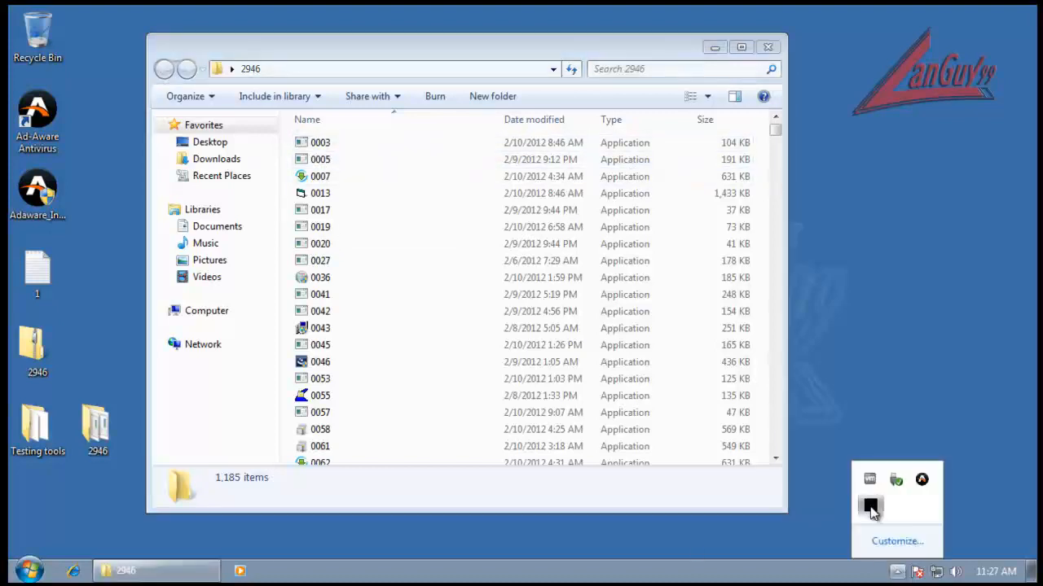
{"action": "left_click", "coordinate": [871, 507]}
{"action": "left_click_drag", "start_coordinate": [489, 51], "coordinate": [1041, 122]}
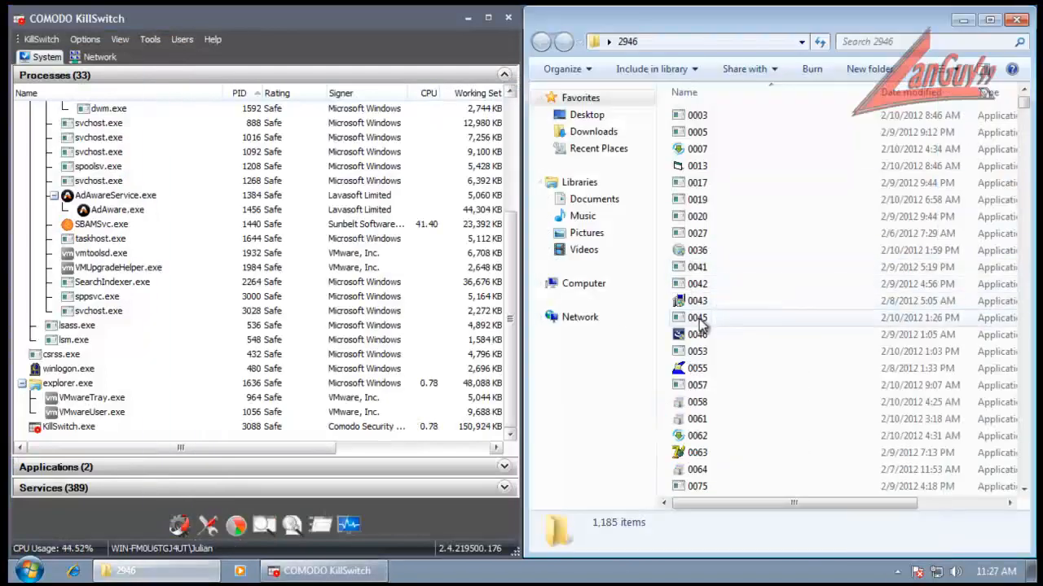
- Run sample 0045 from the 2946 folder, dismiss its error, and check the process list in KillSwitch
{"action": "mouse_move", "coordinate": [698, 307]}
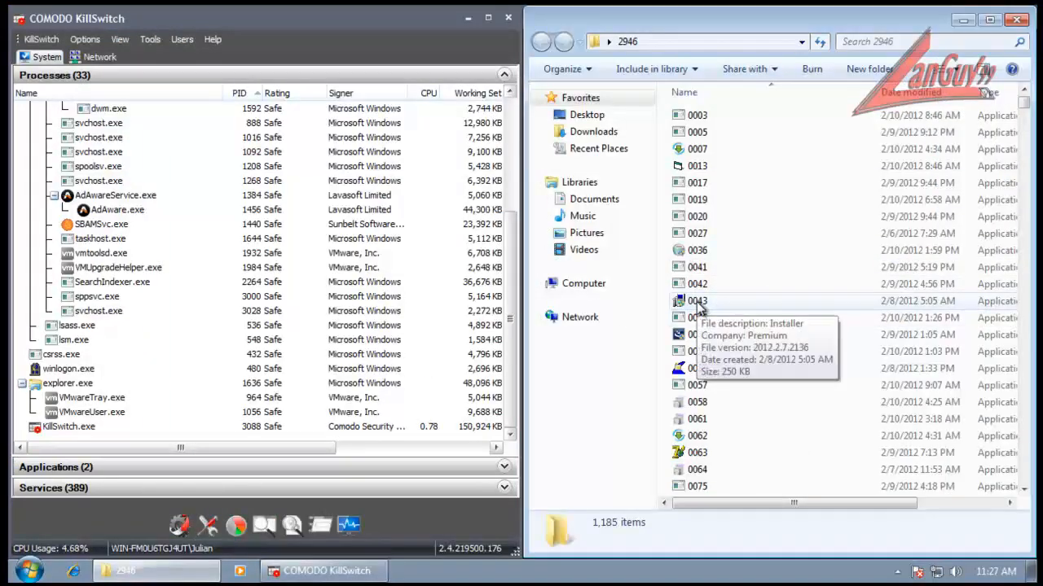
{"action": "double_click", "coordinate": [697, 318]}
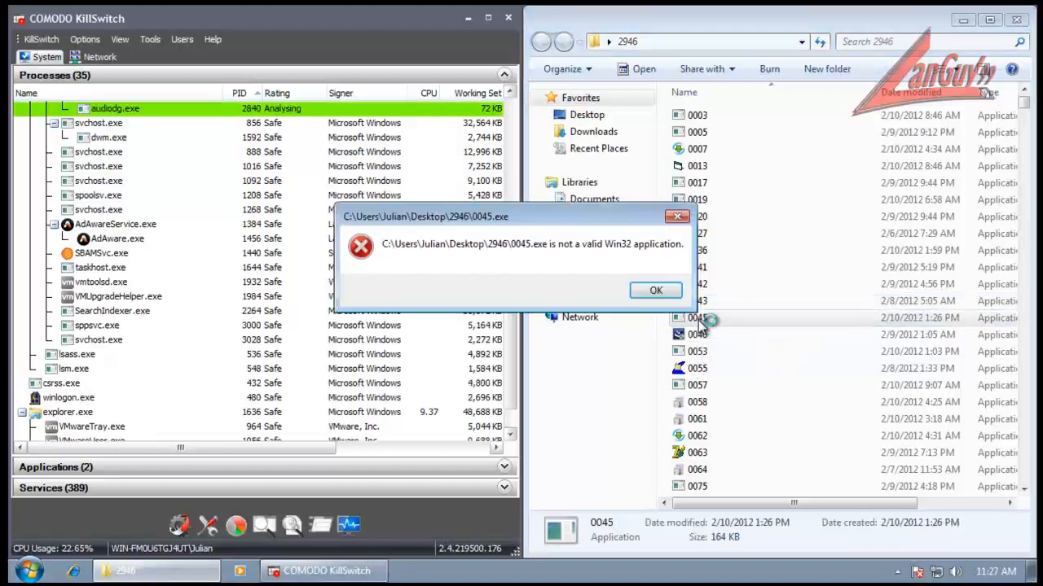
{"action": "left_click", "coordinate": [656, 292]}
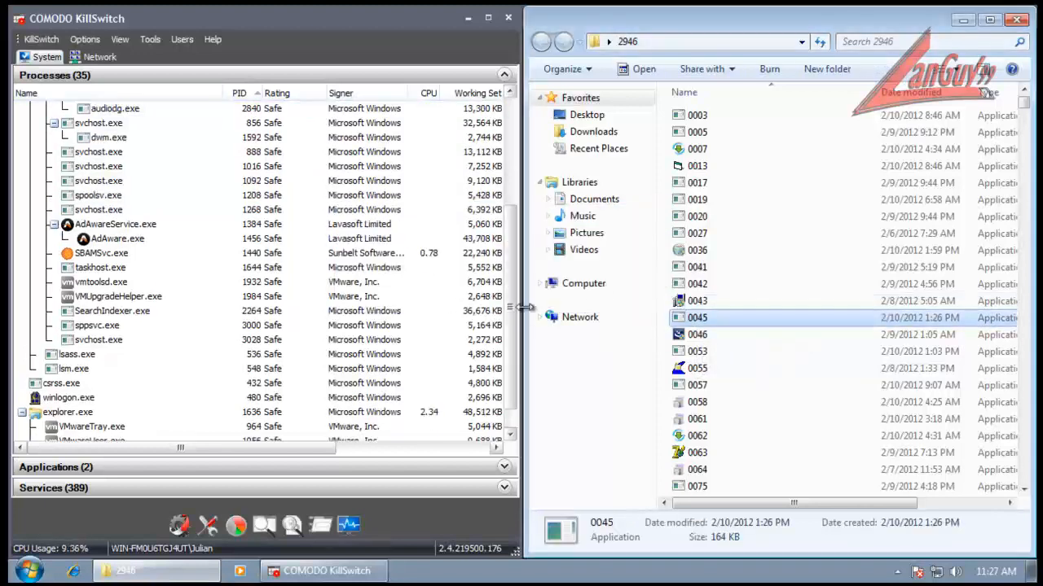
{"action": "scroll", "coordinate": [511, 364], "scroll_direction": "down", "scroll_amount": 1}
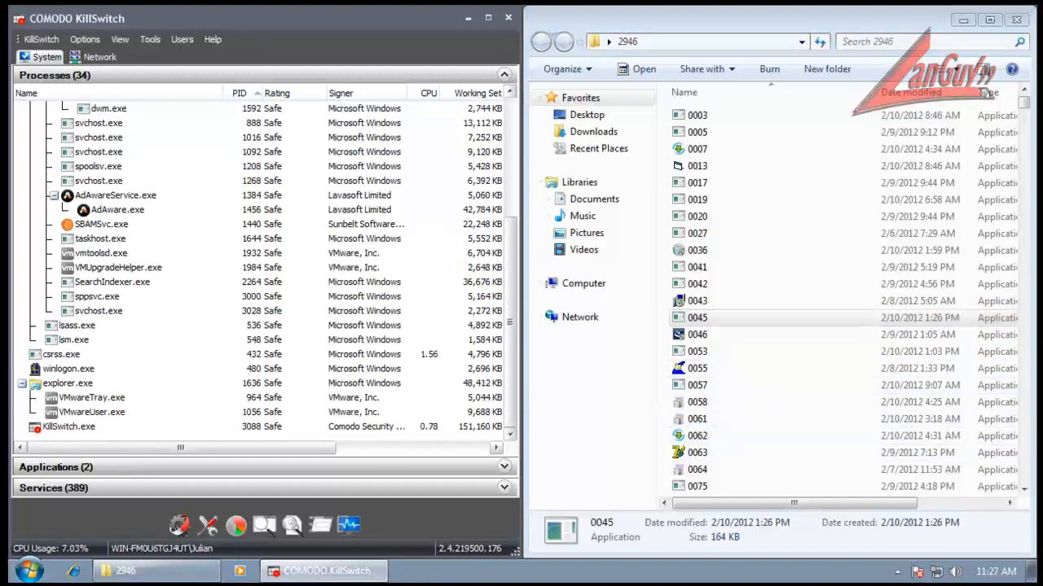
- Run sample 0264 from the 2946 folder
{"action": "left_click_drag", "start_coordinate": [1024, 102], "coordinate": [1026, 130]}
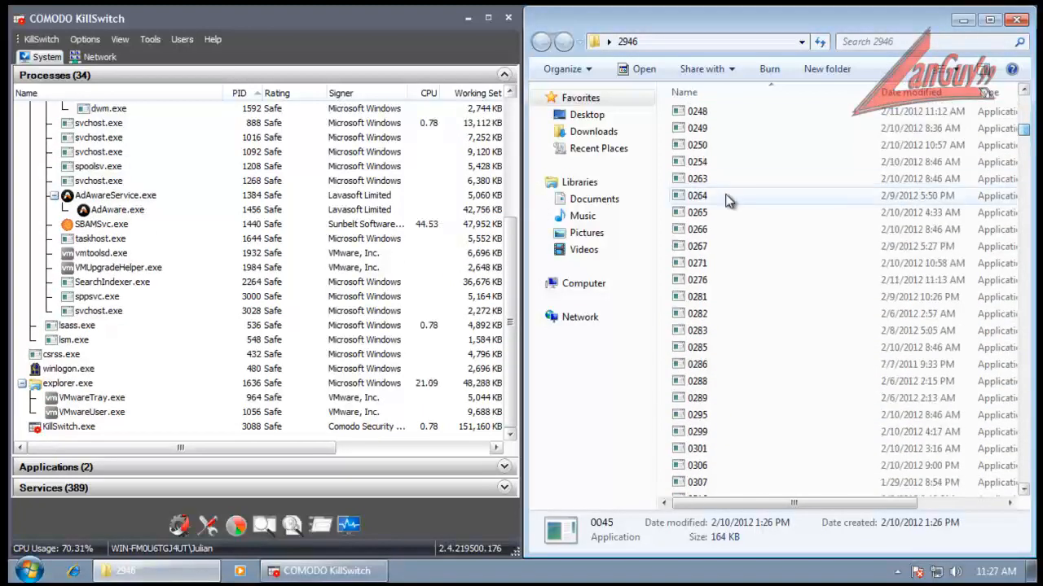
{"action": "left_click", "coordinate": [706, 201]}
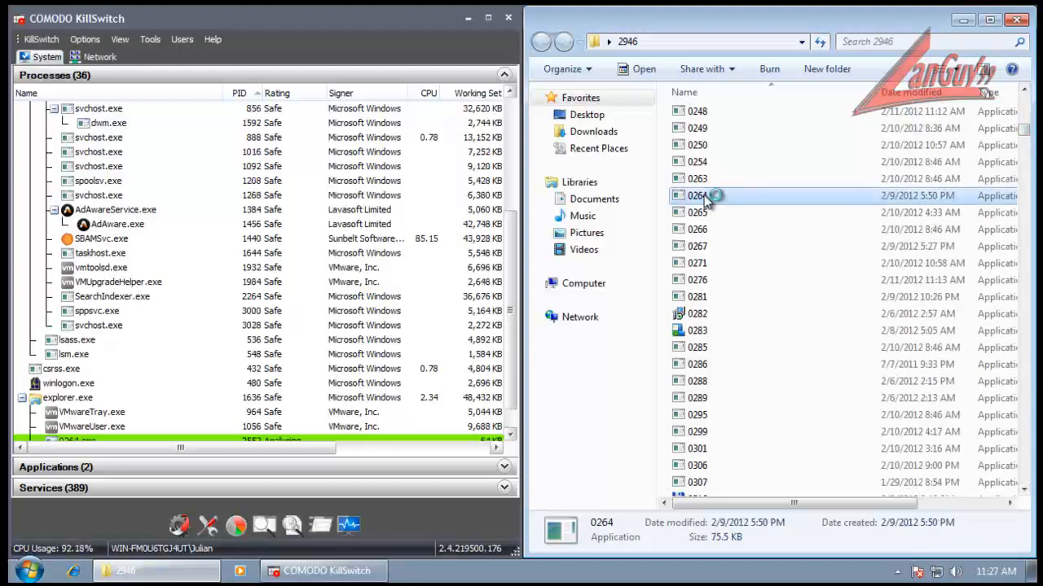
{"action": "left_click", "coordinate": [661, 351]}
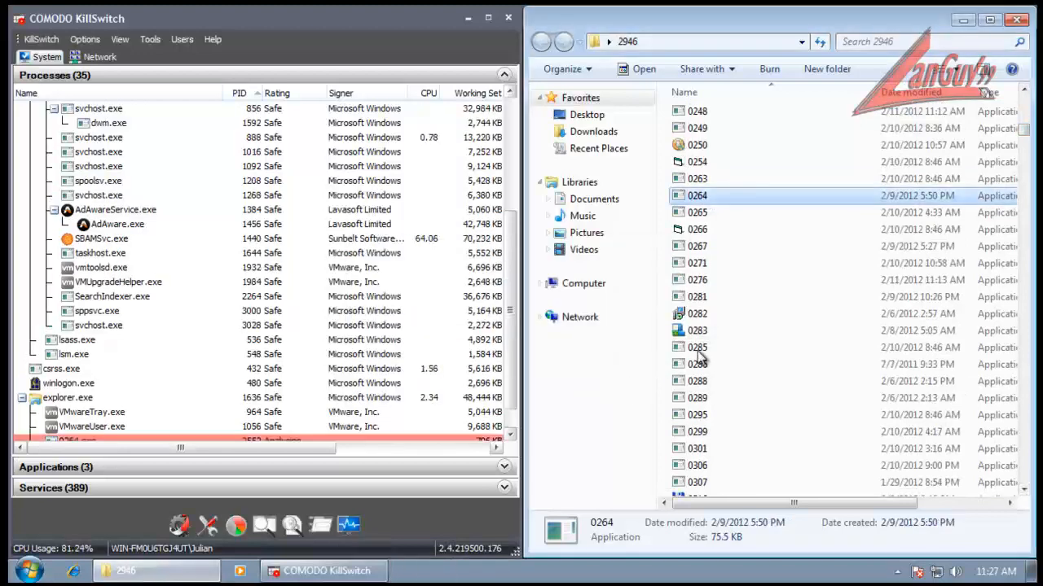
- Run sample 0282, allow it to make changes, and install FreePortScanner with the default settings without launching it
{"action": "double_click", "coordinate": [697, 316]}
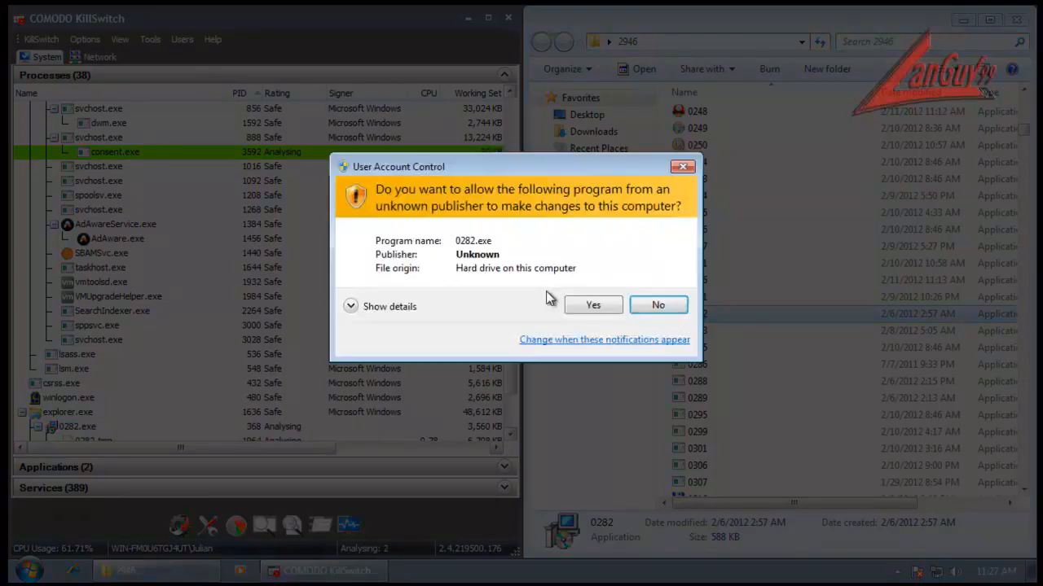
{"action": "left_click", "coordinate": [592, 305]}
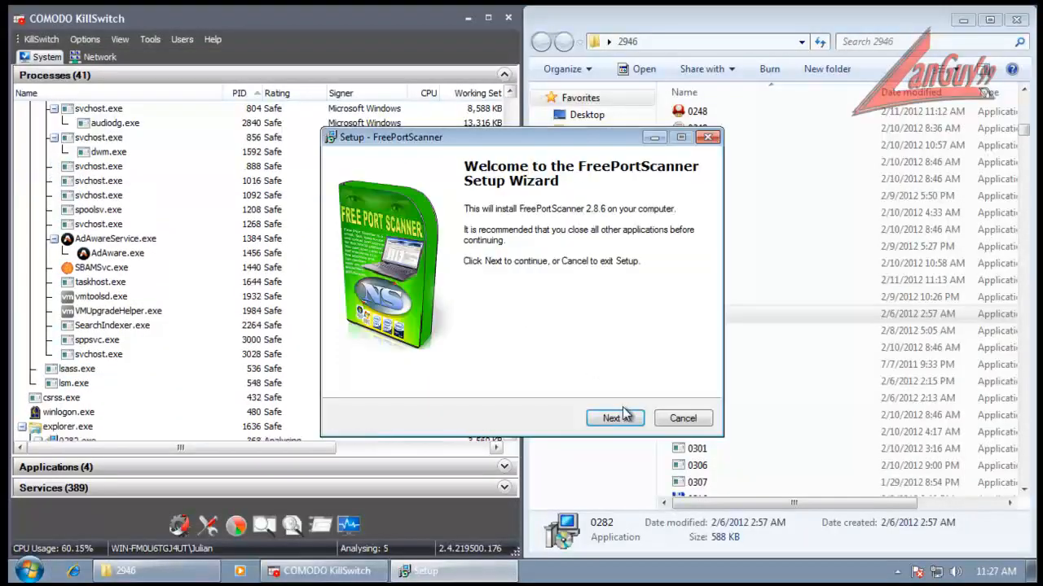
{"action": "left_click", "coordinate": [614, 420]}
{"action": "left_click", "coordinate": [619, 422]}
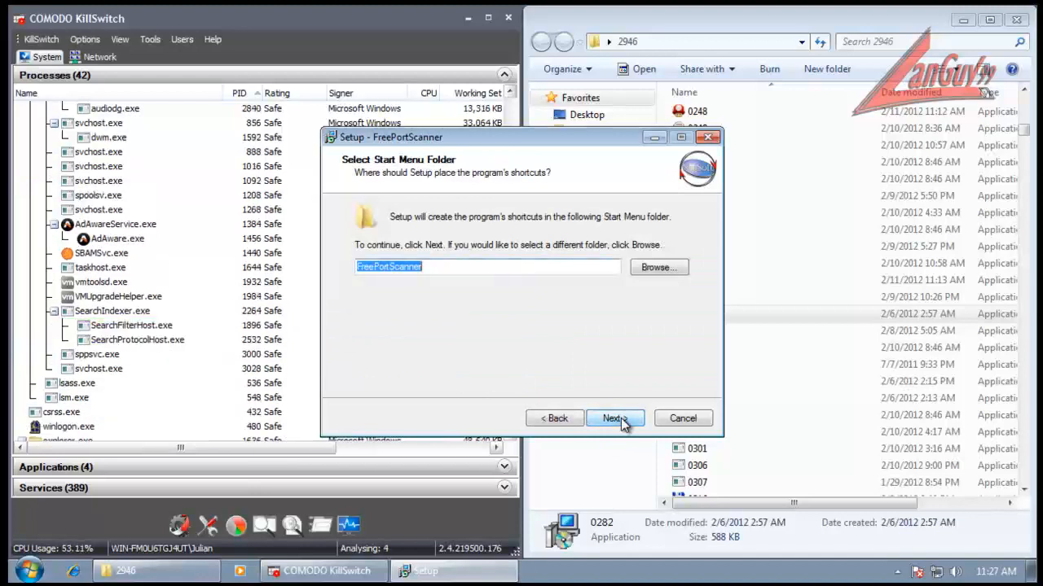
{"action": "left_click", "coordinate": [623, 423]}
{"action": "left_click", "coordinate": [622, 422]}
{"action": "left_click", "coordinate": [621, 417]}
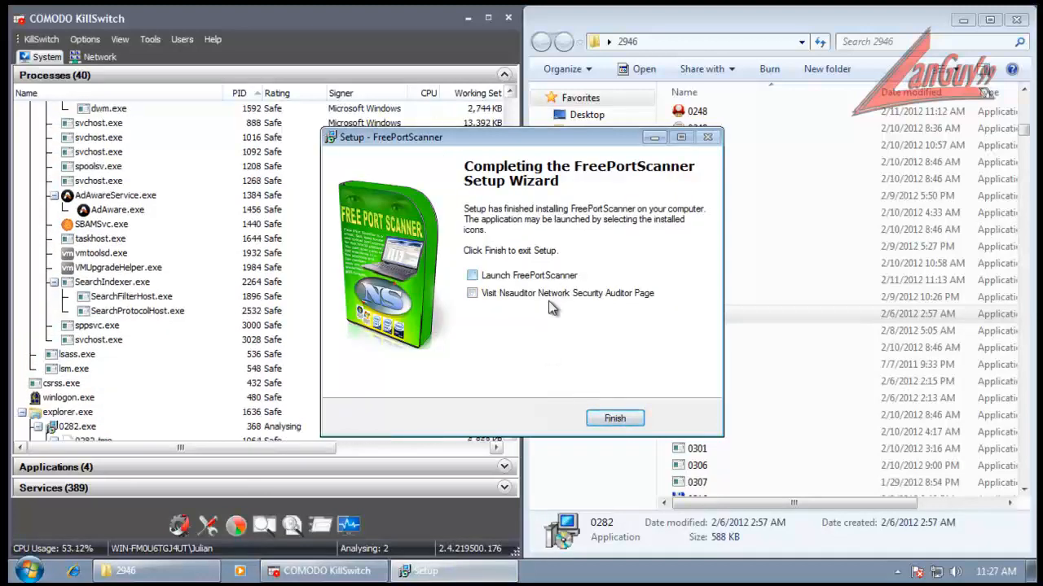
{"action": "left_click", "coordinate": [614, 424]}
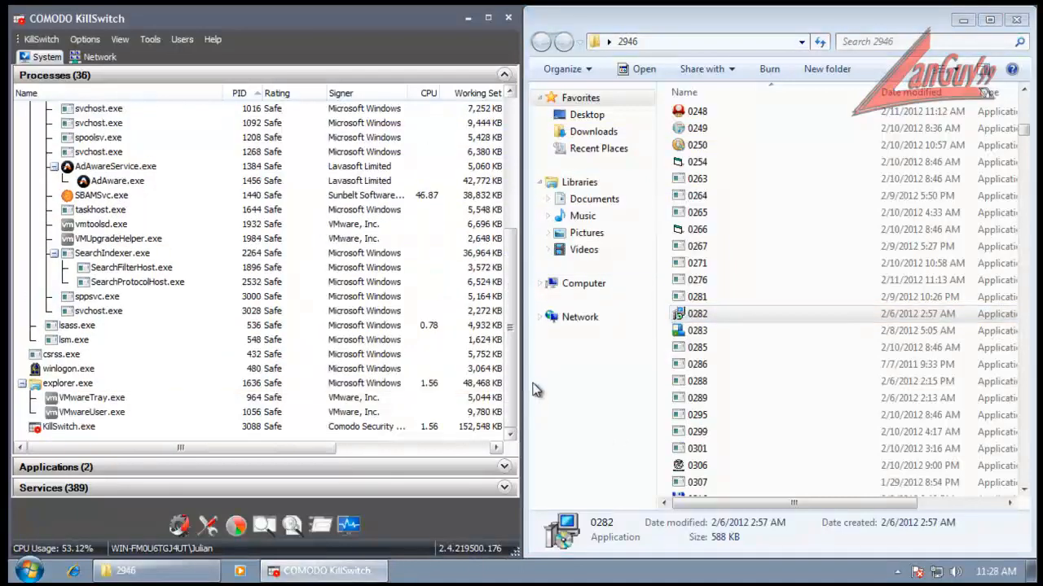
- Run sample 0487 from the 2946 folder and dismiss its error message
{"action": "left_click_drag", "start_coordinate": [1025, 131], "coordinate": [1027, 162]}
{"action": "double_click", "coordinate": [700, 207]}
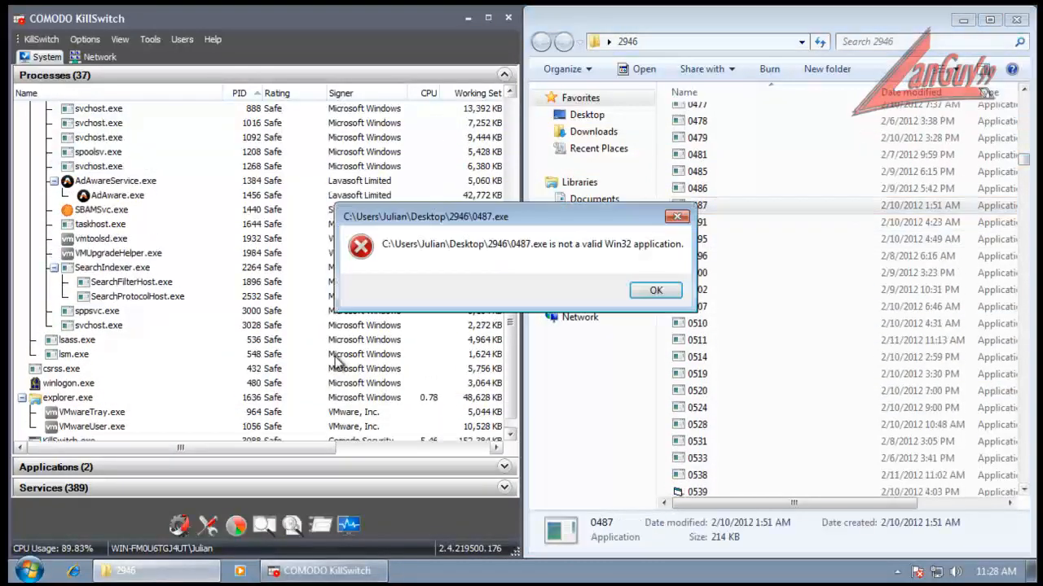
{"action": "left_click", "coordinate": [656, 291]}
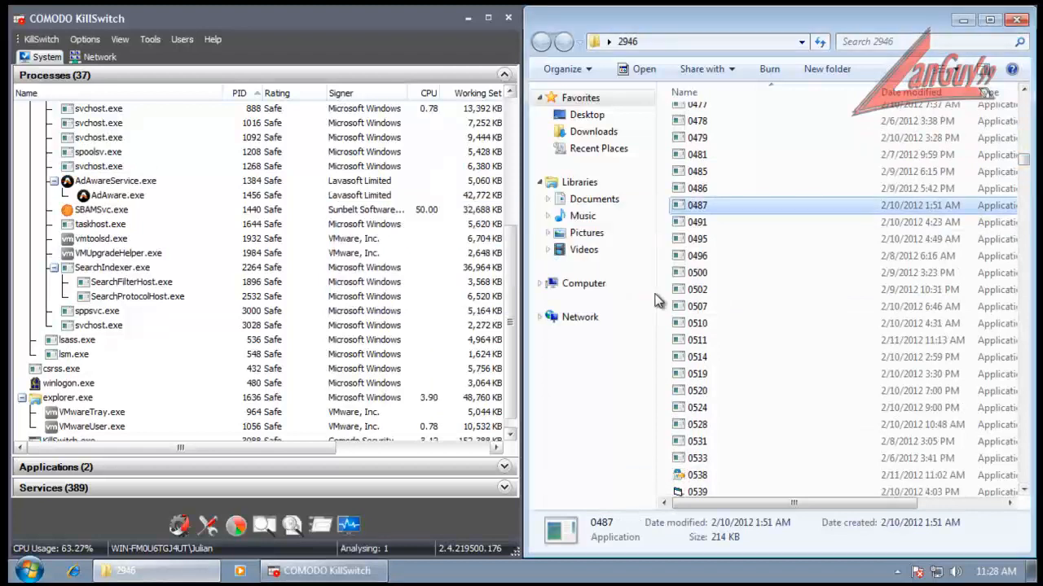
- Run sample 0524 from the 2946 folder and check the end of the process list in KillSwitch
{"action": "left_click", "coordinate": [701, 413]}
{"action": "double_click", "coordinate": [700, 412]}
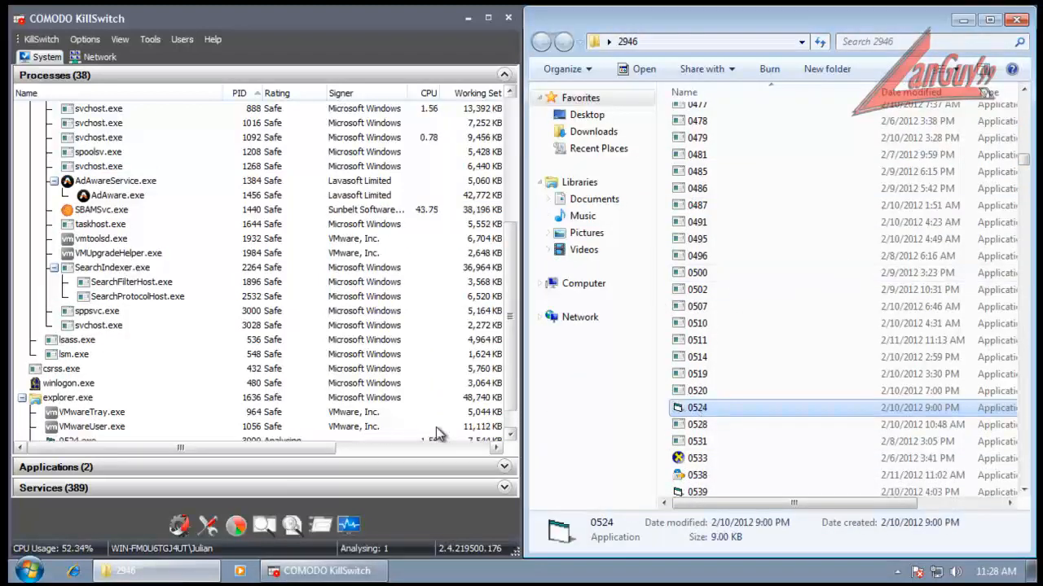
{"action": "left_click", "coordinate": [511, 435]}
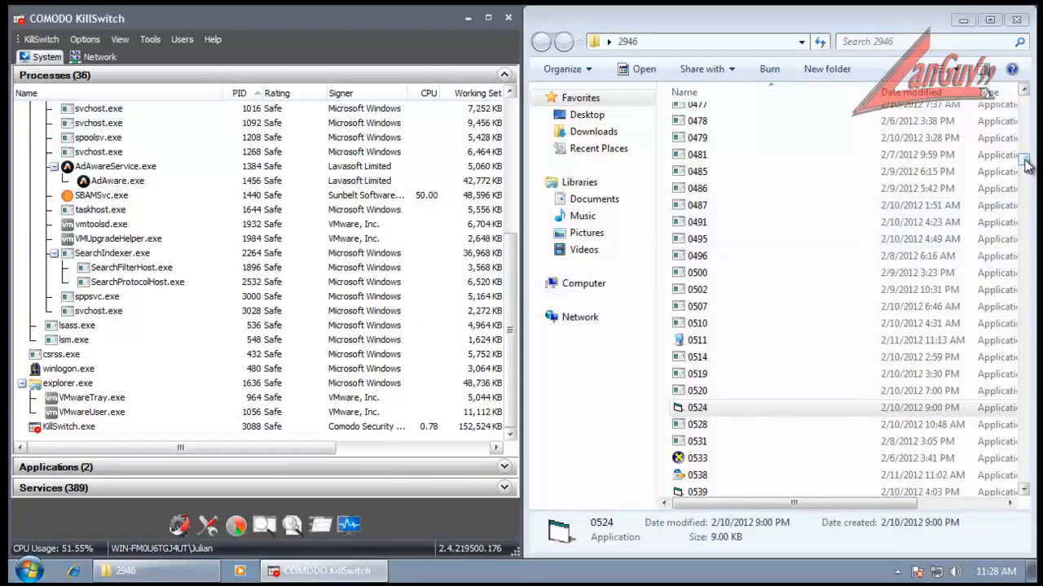
- Run sample 0674 from the 2946 folder to bring up its FoxTab FLV Player setup wizard
{"action": "left_click_drag", "start_coordinate": [1025, 163], "coordinate": [1028, 188]}
{"action": "left_click", "coordinate": [732, 245]}
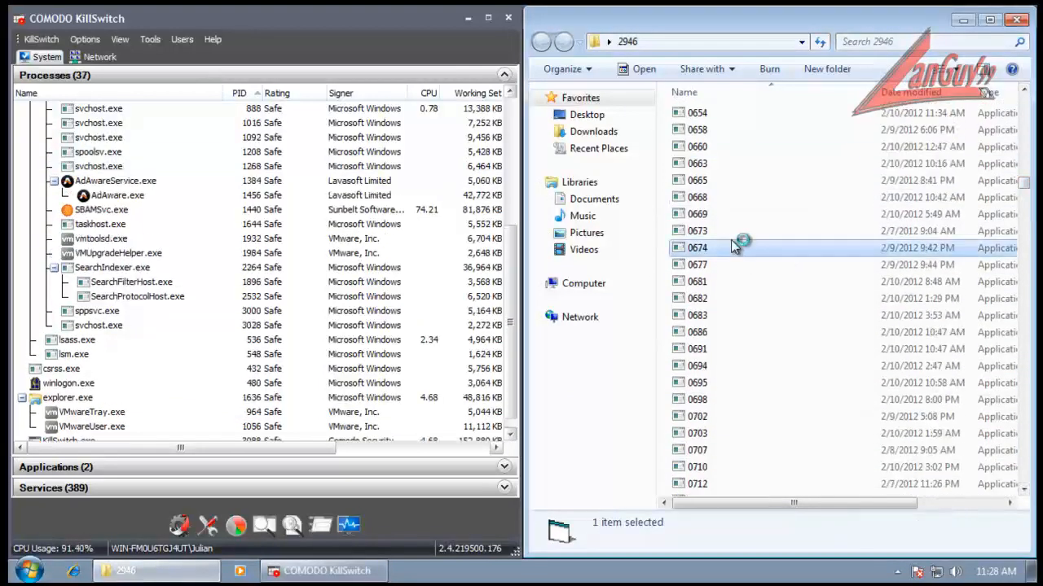
{"action": "double_click", "coordinate": [731, 244]}
{"action": "left_click", "coordinate": [598, 304]}
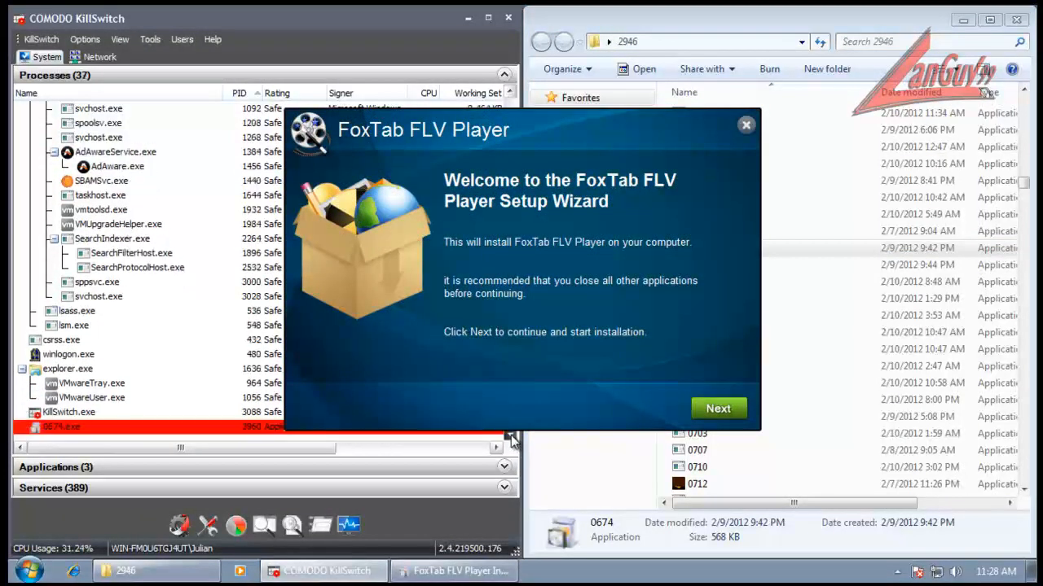
- Move the FoxTab FLV Player wizard clear of the process list, accept the license agreement, and start the installation
{"action": "left_click_drag", "start_coordinate": [528, 141], "coordinate": [595, 112]}
{"action": "left_click", "coordinate": [787, 380]}
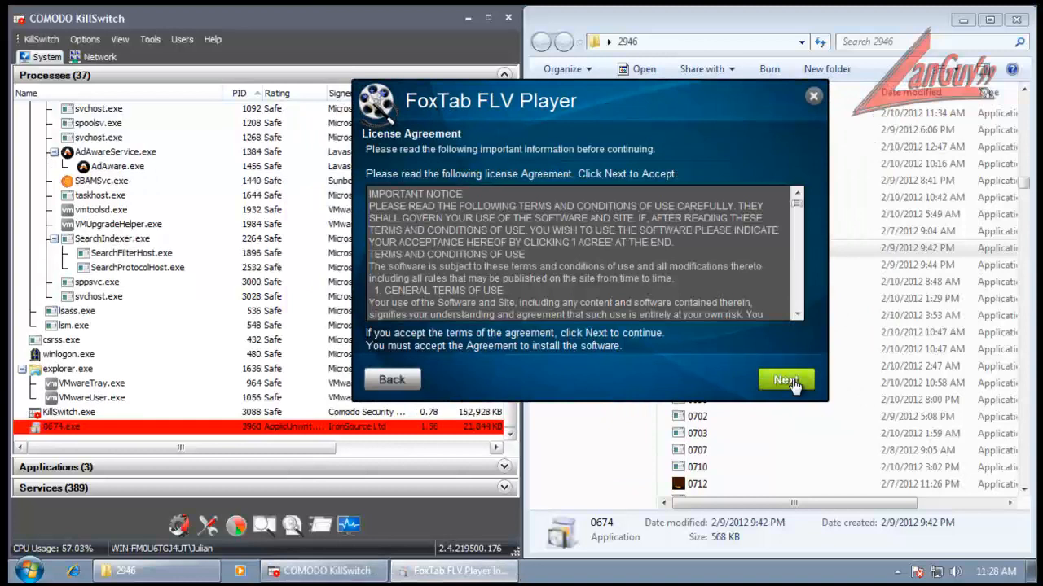
{"action": "left_click", "coordinate": [786, 381]}
{"action": "left_click", "coordinate": [787, 381]}
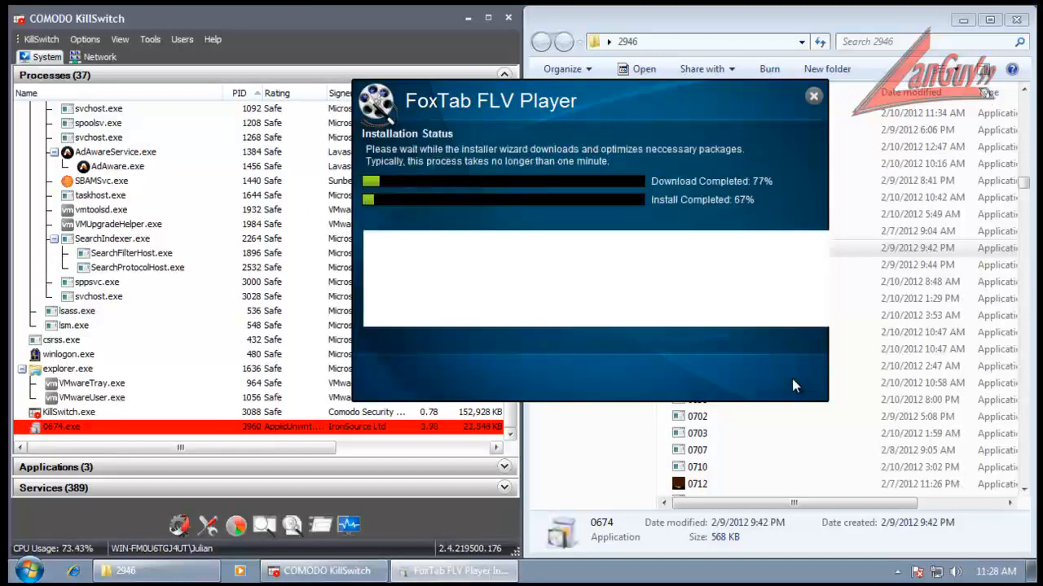
- Run sample 0698 from the 2946 folder, check its processes in KillSwitch, and close the crashed Proyecto1 program
{"action": "left_click", "coordinate": [866, 10]}
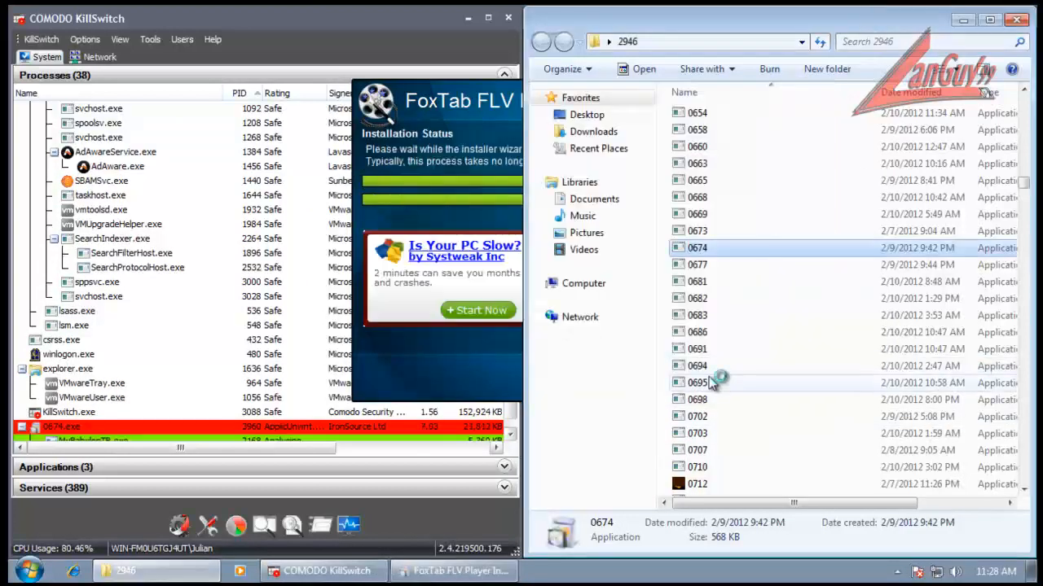
{"action": "left_click", "coordinate": [705, 402]}
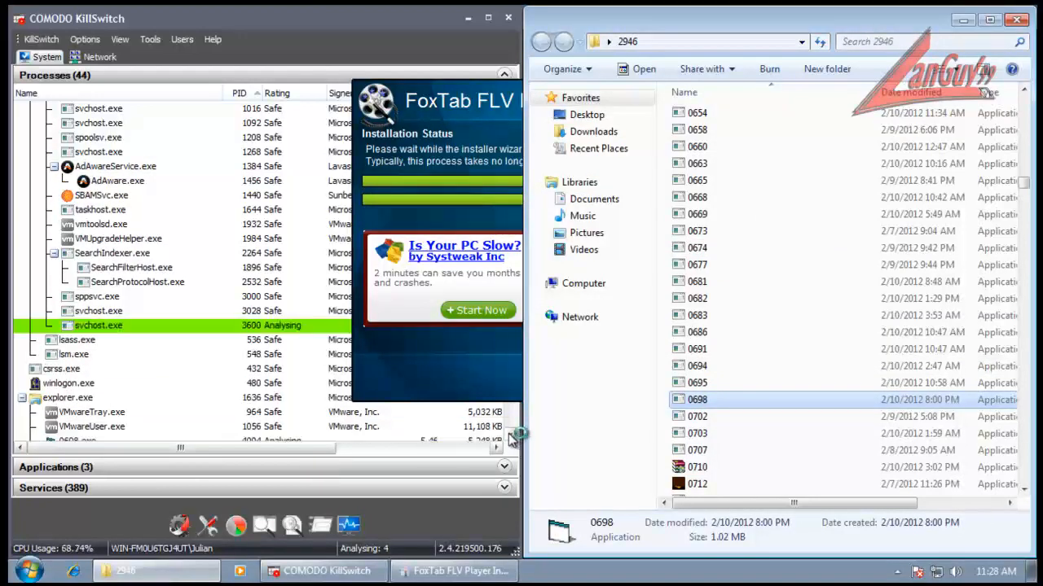
{"action": "left_click", "coordinate": [510, 435]}
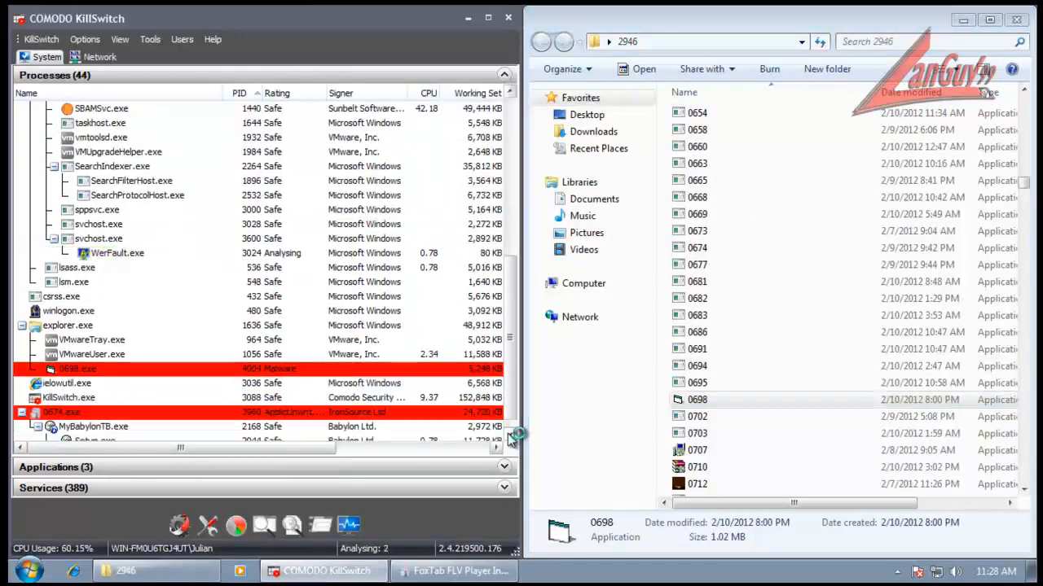
{"action": "left_click", "coordinate": [510, 436]}
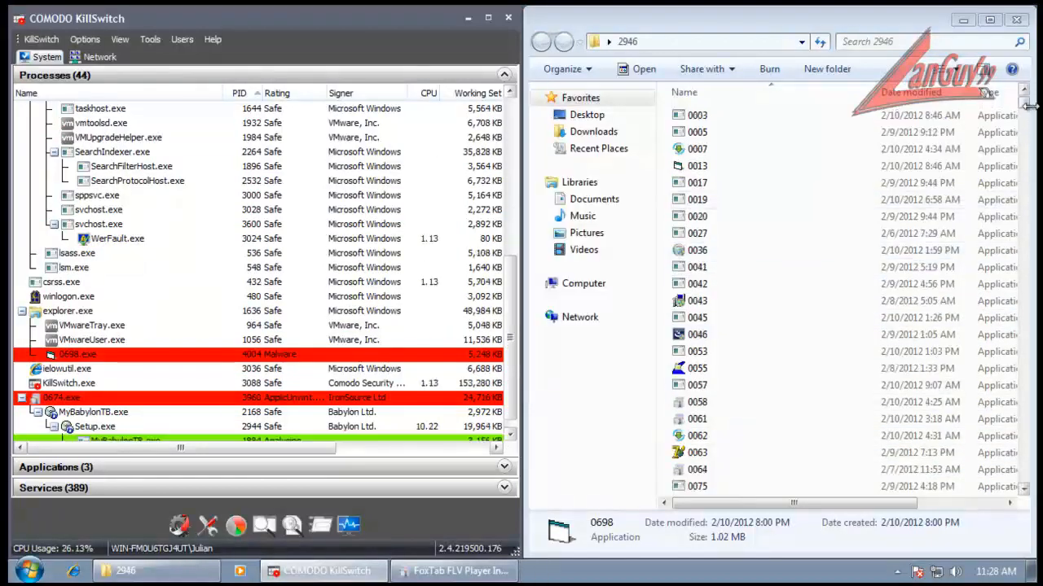
{"action": "left_click_drag", "start_coordinate": [1021, 107], "coordinate": [1023, 186]}
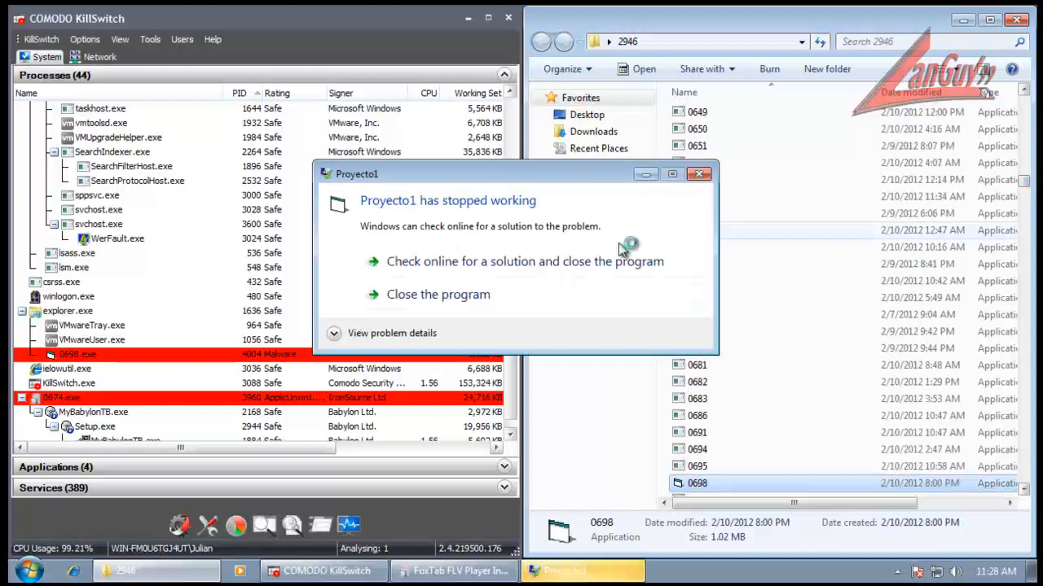
{"action": "left_click", "coordinate": [480, 295]}
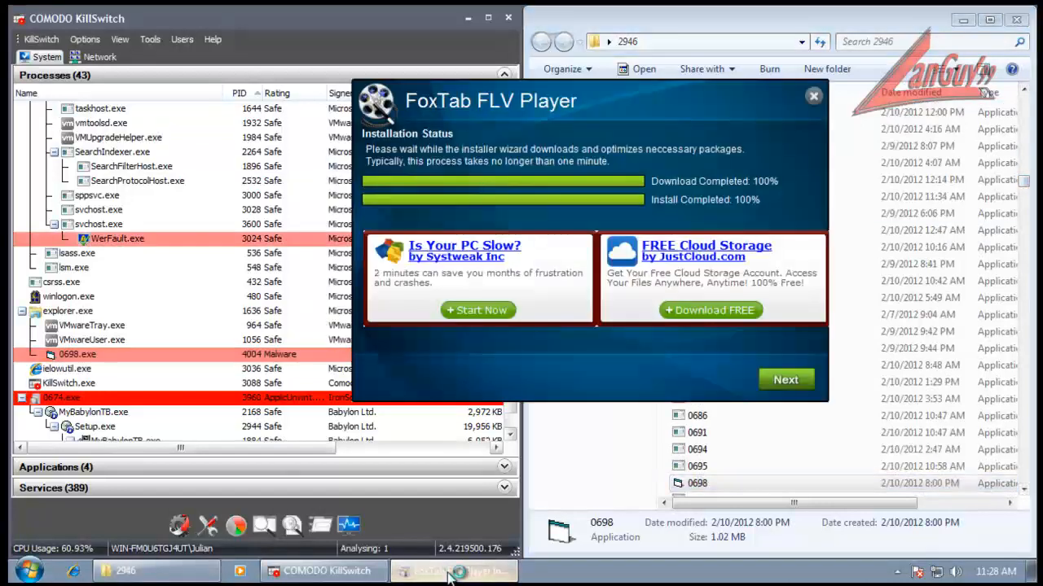
- Continue the FoxTab FLV Player installation, accepting the bundled IWantThis offer
{"action": "left_click", "coordinate": [787, 382]}
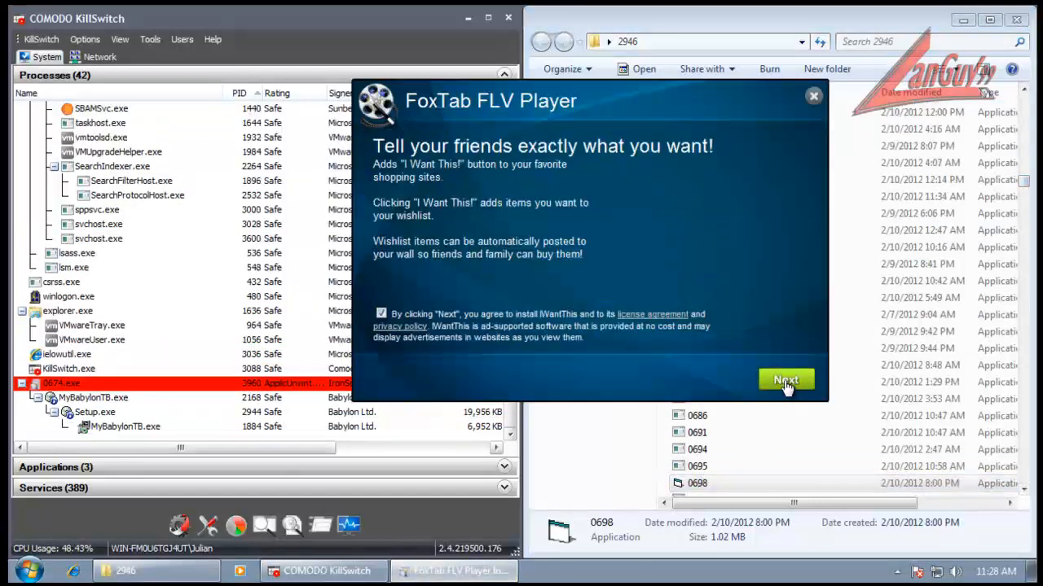
{"action": "left_click", "coordinate": [787, 383]}
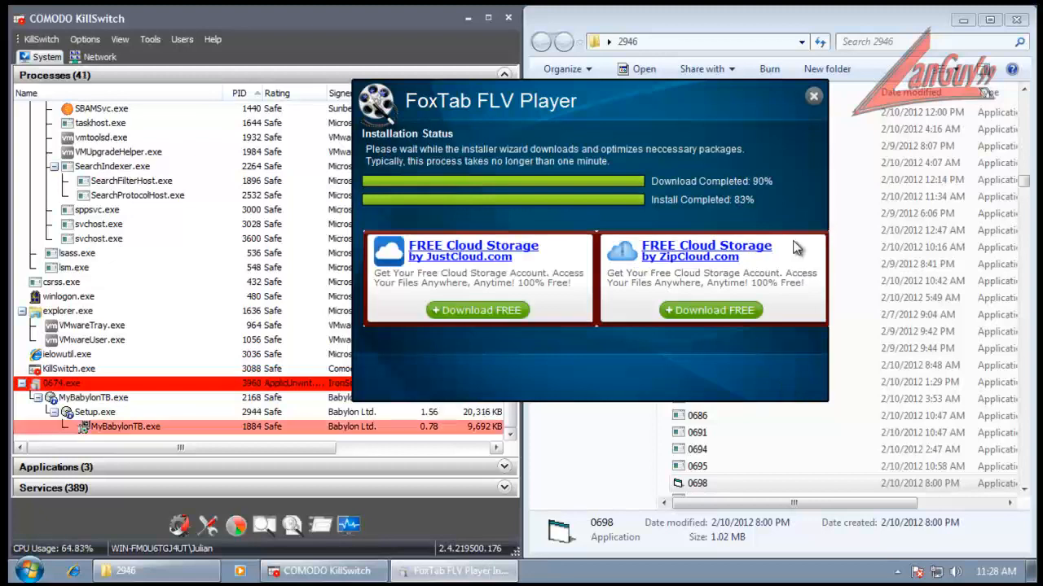
{"action": "left_click", "coordinate": [509, 441]}
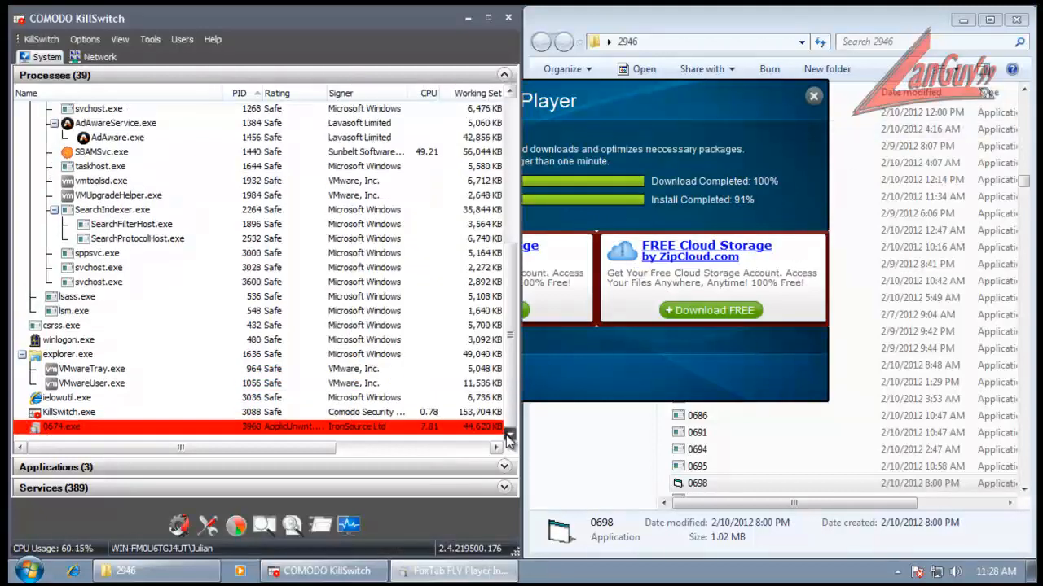
{"action": "left_click", "coordinate": [698, 382]}
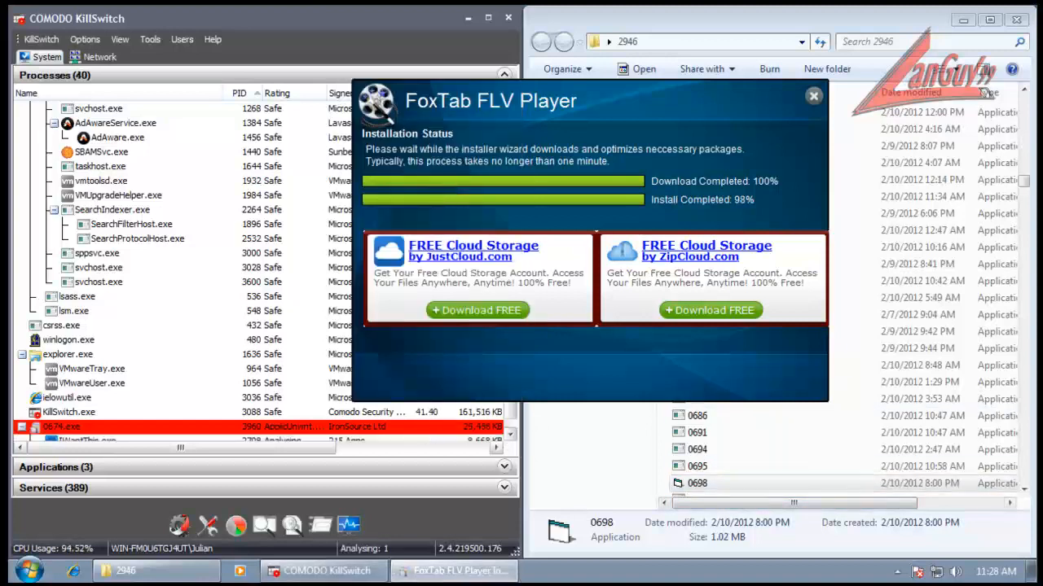
- Check the processes started by 0674.exe in KillSwitch and close the FoxTab FLV Player installer window
{"action": "left_click", "coordinate": [511, 436]}
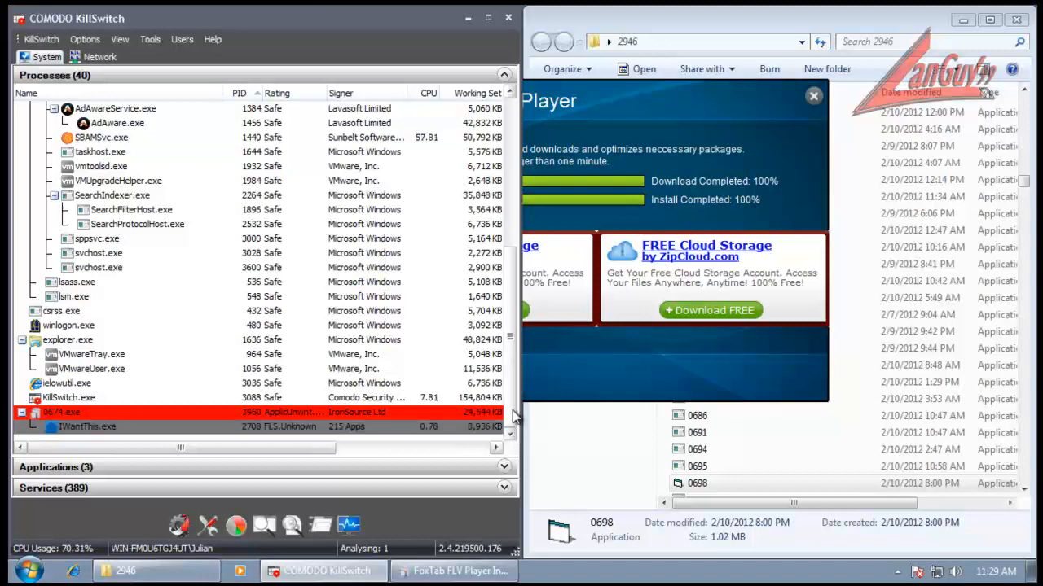
{"action": "left_click_drag", "start_coordinate": [510, 381], "coordinate": [510, 430]}
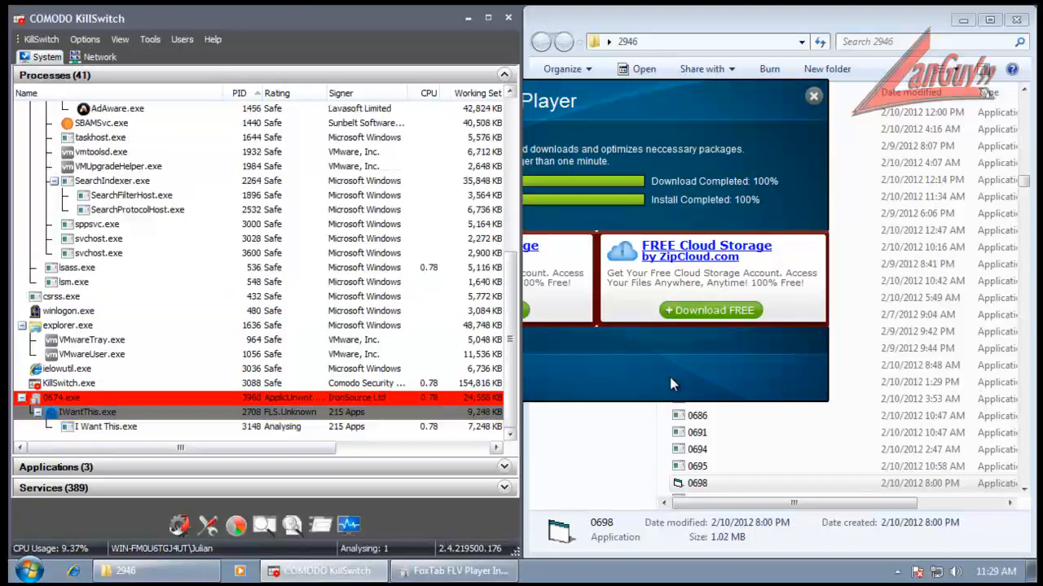
{"action": "left_click", "coordinate": [672, 385]}
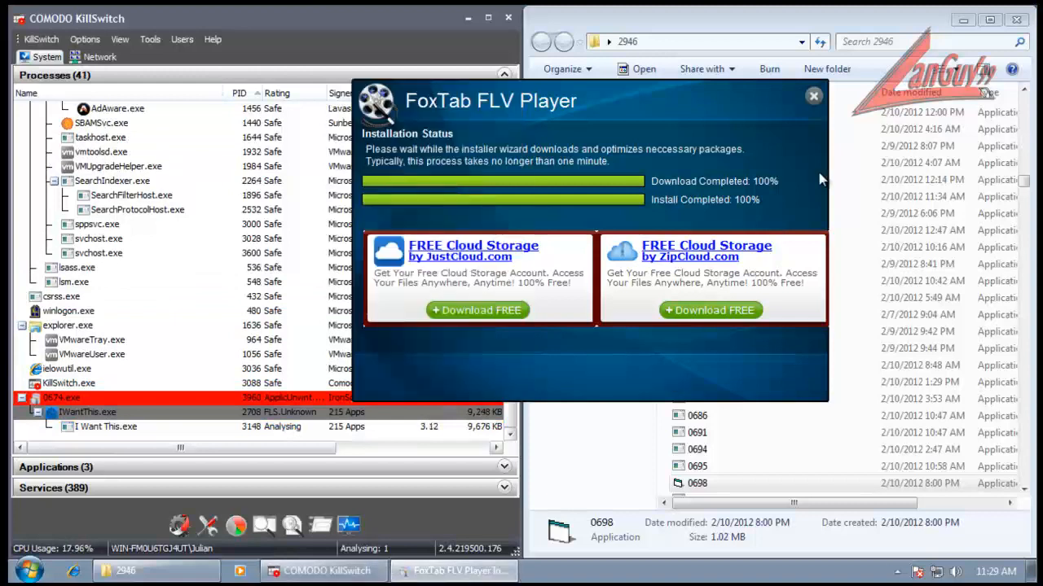
{"action": "left_click", "coordinate": [812, 95]}
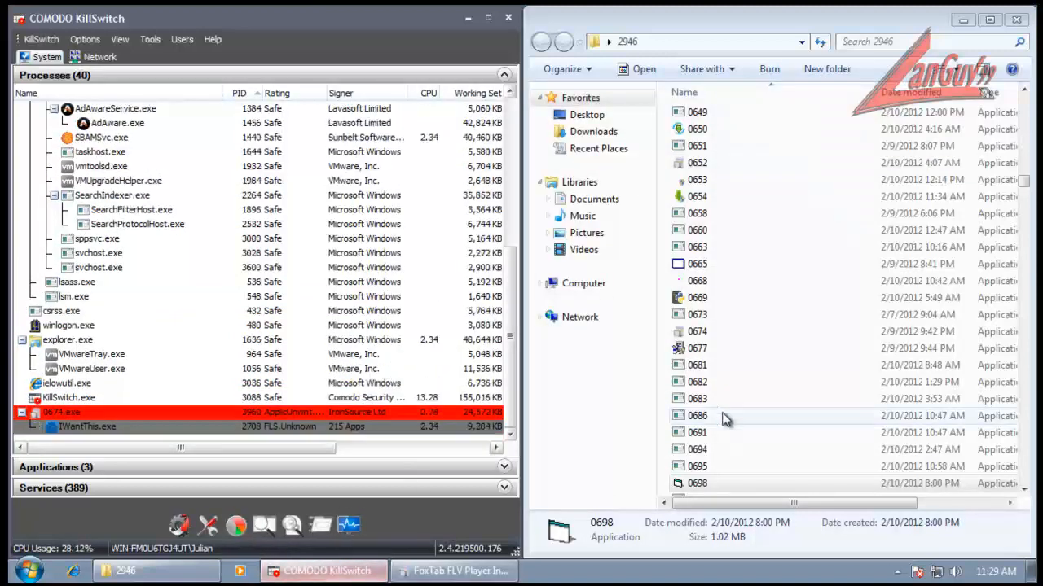
- Run sample 0893 from the 2946 folder, allow it to make changes, and check its process in KillSwitch
{"action": "left_click_drag", "start_coordinate": [1025, 185], "coordinate": [1023, 210]}
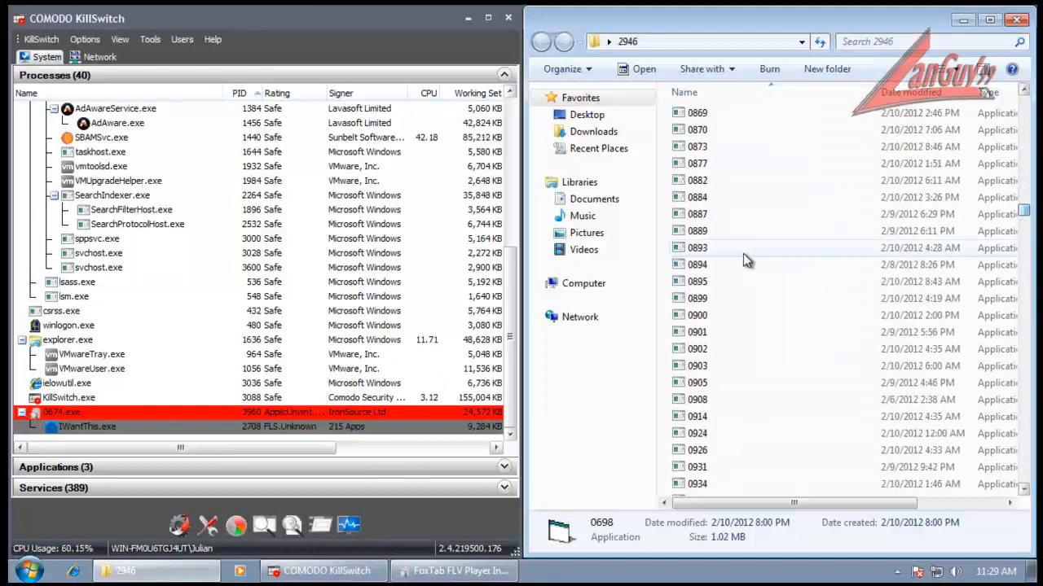
{"action": "double_click", "coordinate": [688, 254]}
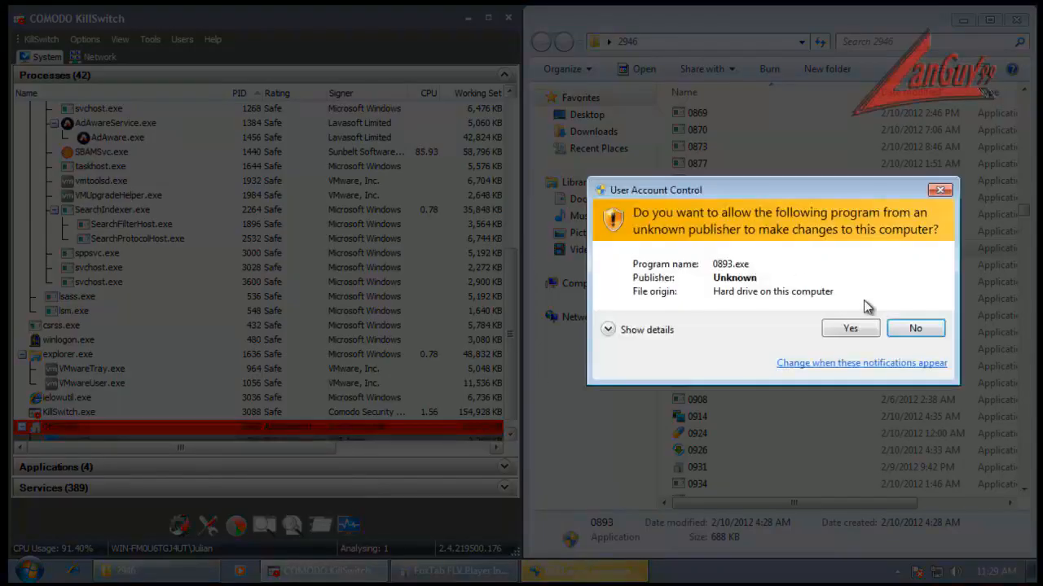
{"action": "left_click", "coordinate": [866, 332]}
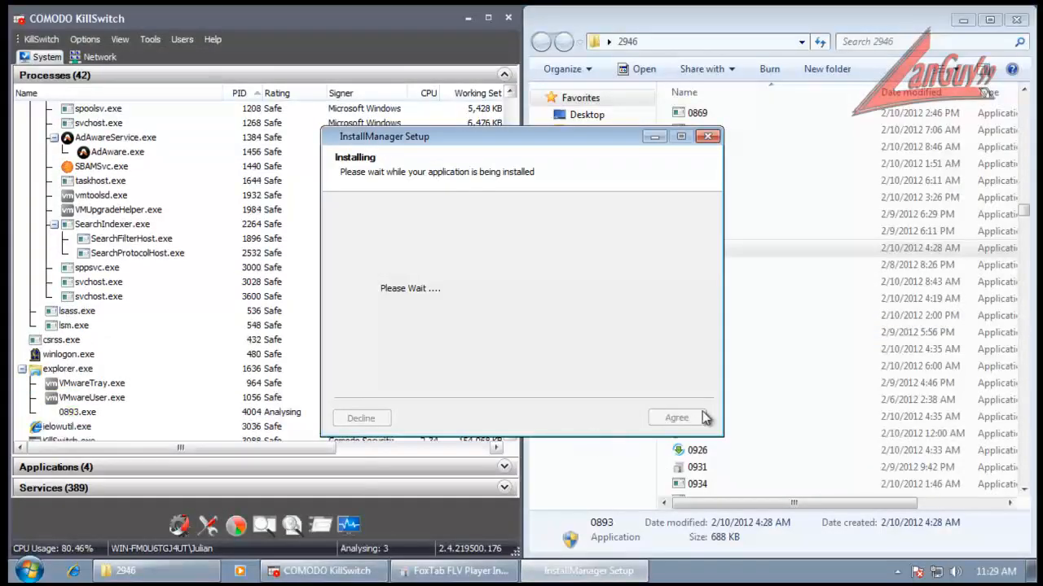
{"action": "left_click", "coordinate": [508, 449]}
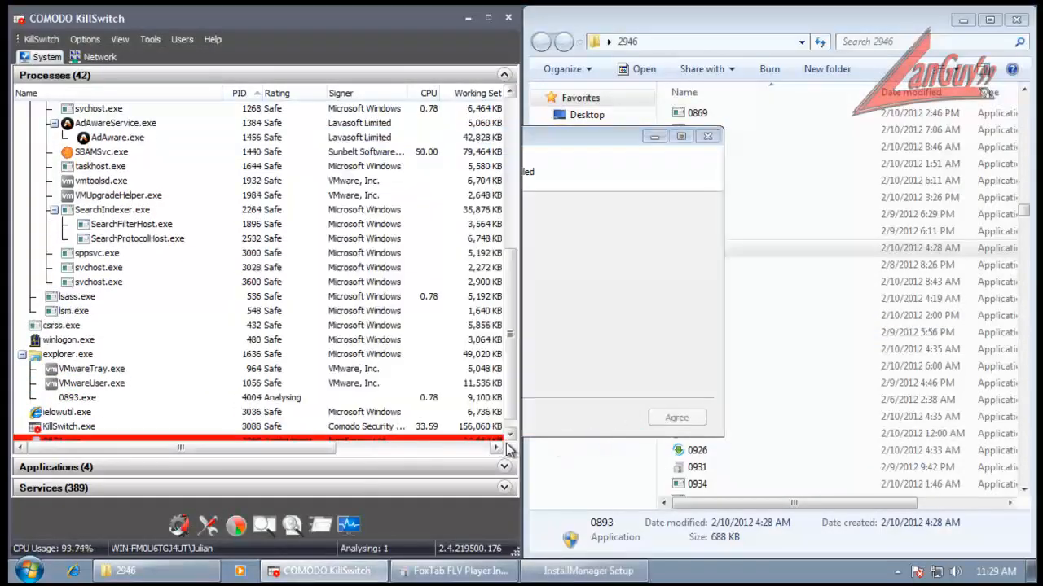
{"action": "left_click", "coordinate": [512, 438]}
- Agree to the Blekko search bar and the Shopping4Causes plugin in the InstallManager setup
{"action": "left_click", "coordinate": [641, 365]}
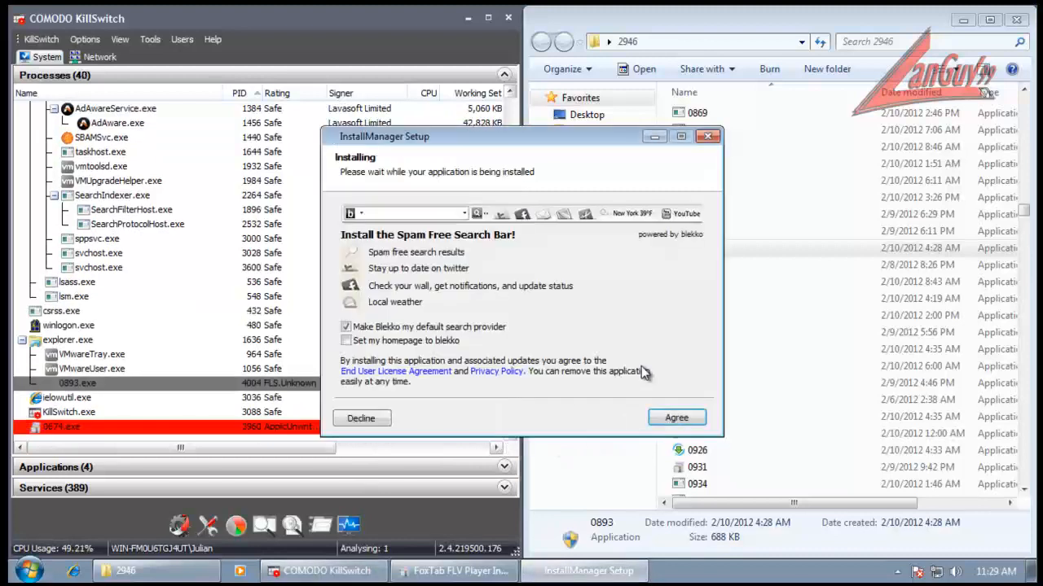
{"action": "left_click", "coordinate": [670, 418]}
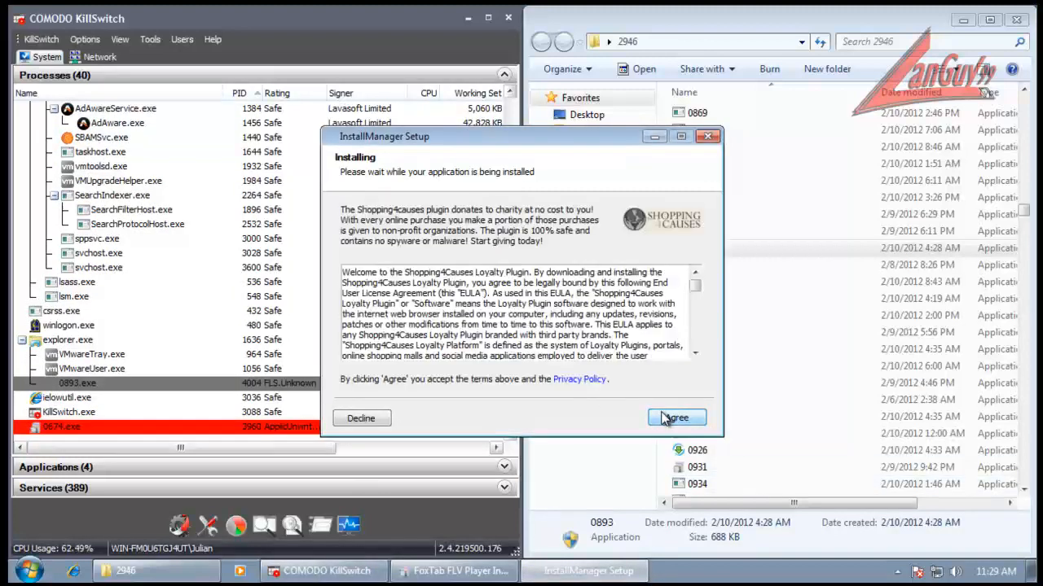
{"action": "left_click", "coordinate": [674, 417]}
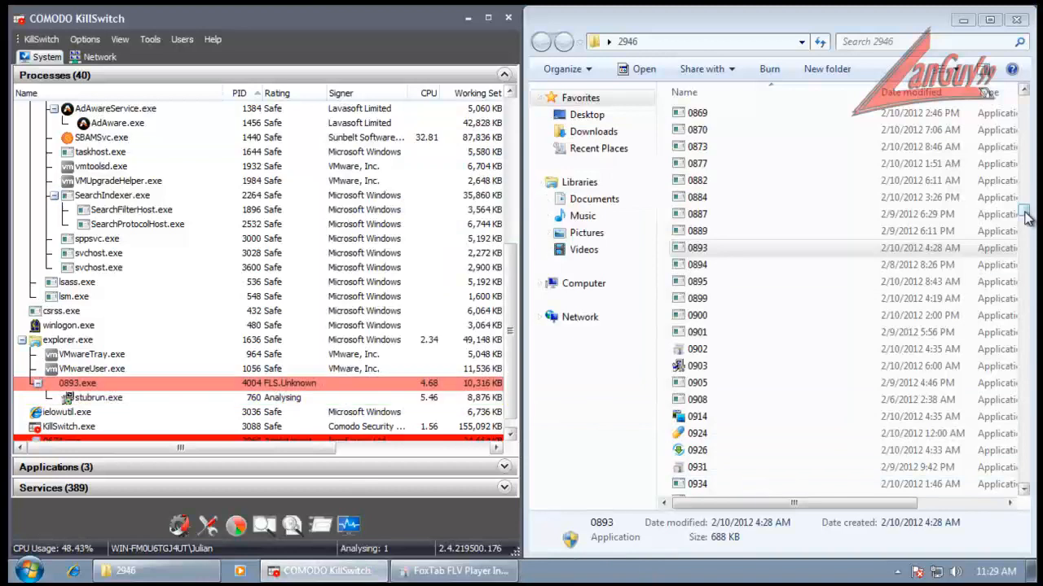
- Run samples 1135 and 1311 from the 2946 folder and check the resulting processes in KillSwitch
{"action": "left_click_drag", "start_coordinate": [1025, 210], "coordinate": [1024, 248]}
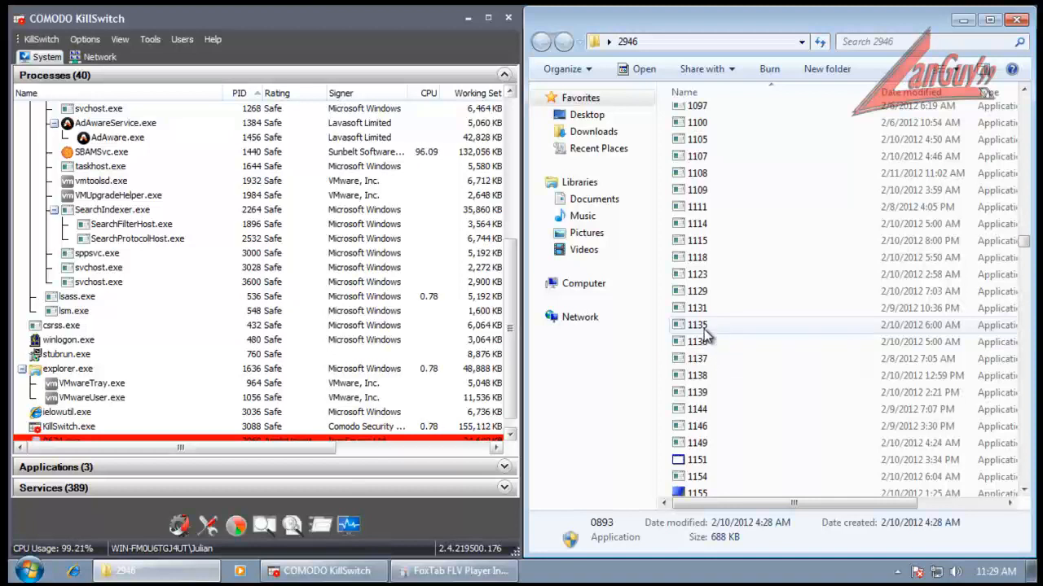
{"action": "double_click", "coordinate": [722, 329]}
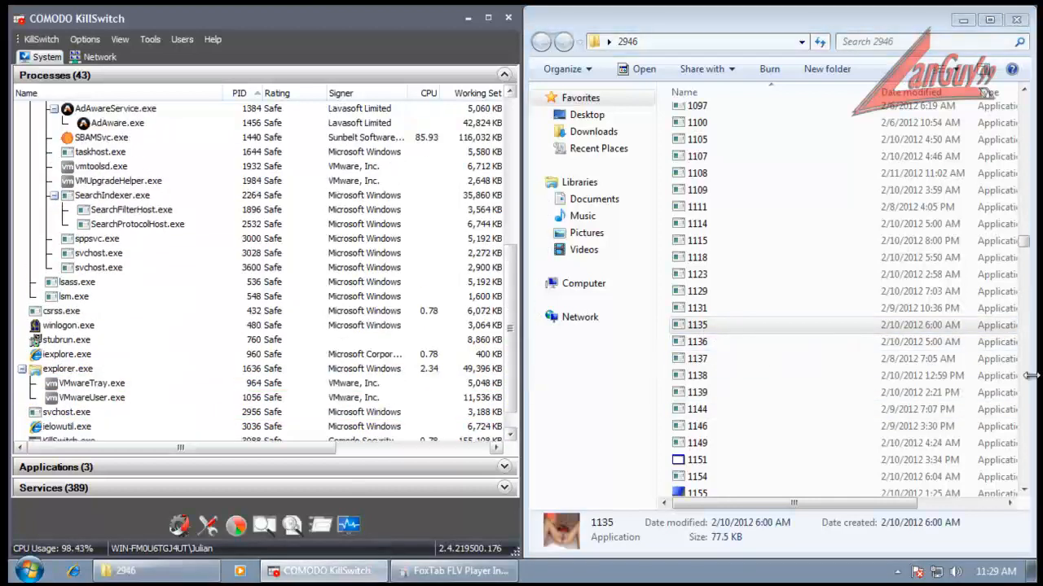
{"action": "left_click_drag", "start_coordinate": [1024, 239], "coordinate": [1025, 262]}
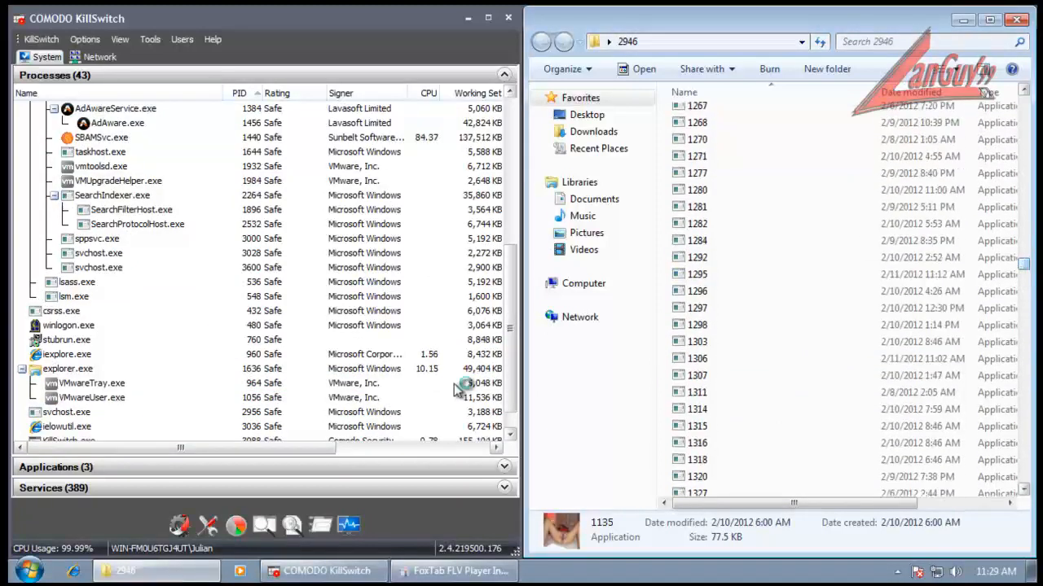
{"action": "left_click", "coordinate": [721, 395]}
{"action": "double_click", "coordinate": [702, 394]}
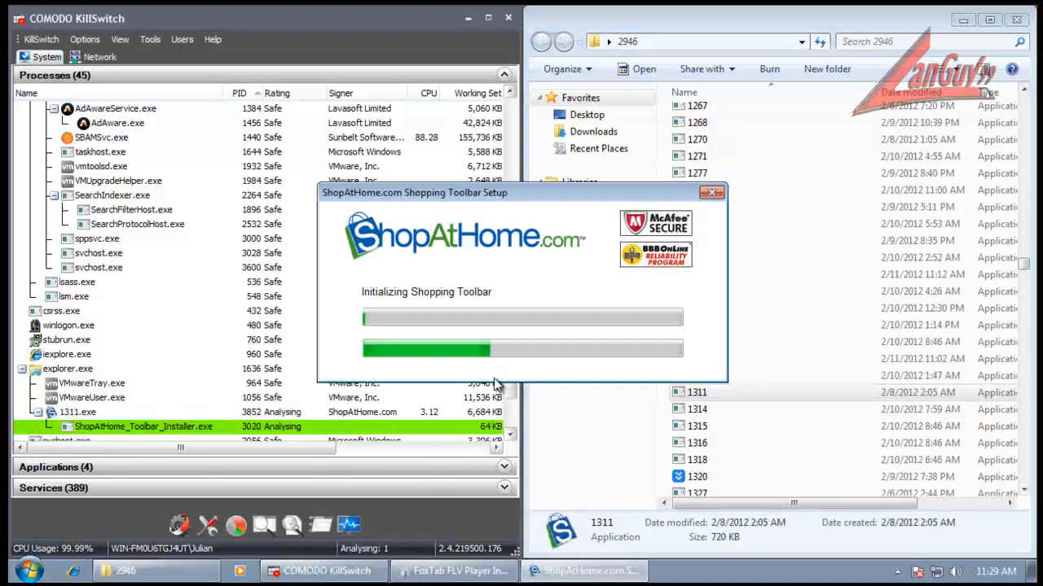
{"action": "left_click_drag", "start_coordinate": [510, 407], "coordinate": [512, 443]}
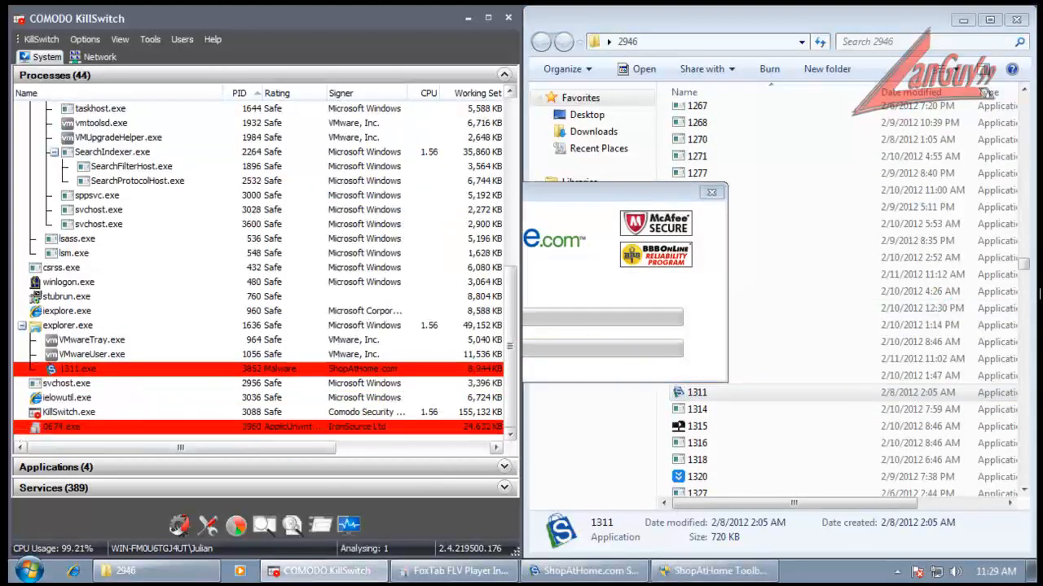
- Run sample 1486 from the 2946 folder
{"action": "left_click_drag", "start_coordinate": [1025, 268], "coordinate": [1028, 300]}
{"action": "left_click", "coordinate": [720, 285]}
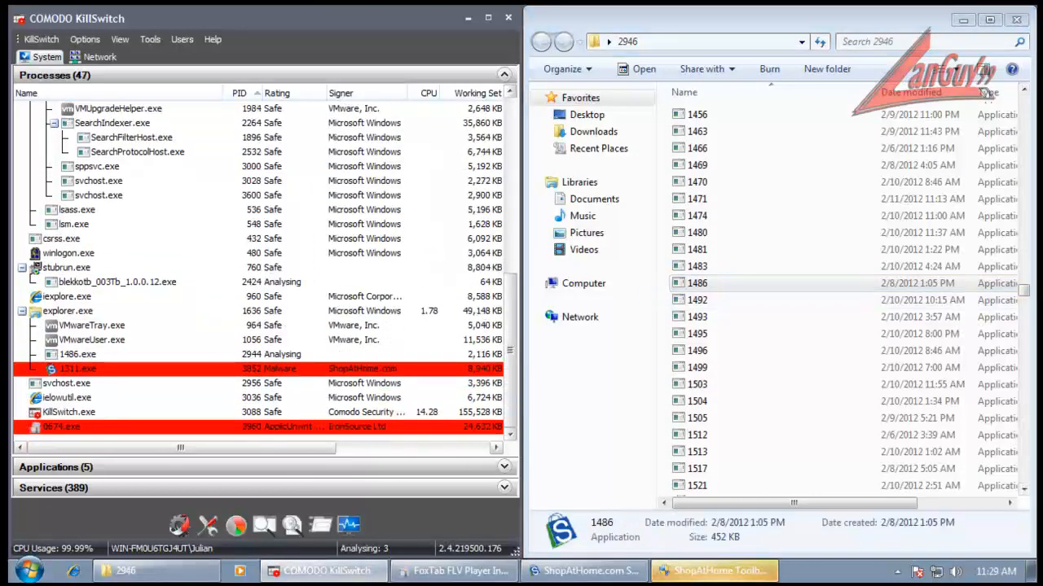
- Allow the ShopAtHome toolbar installer to make changes and check its process in KillSwitch
{"action": "left_click", "coordinate": [713, 574]}
{"action": "left_click", "coordinate": [599, 306]}
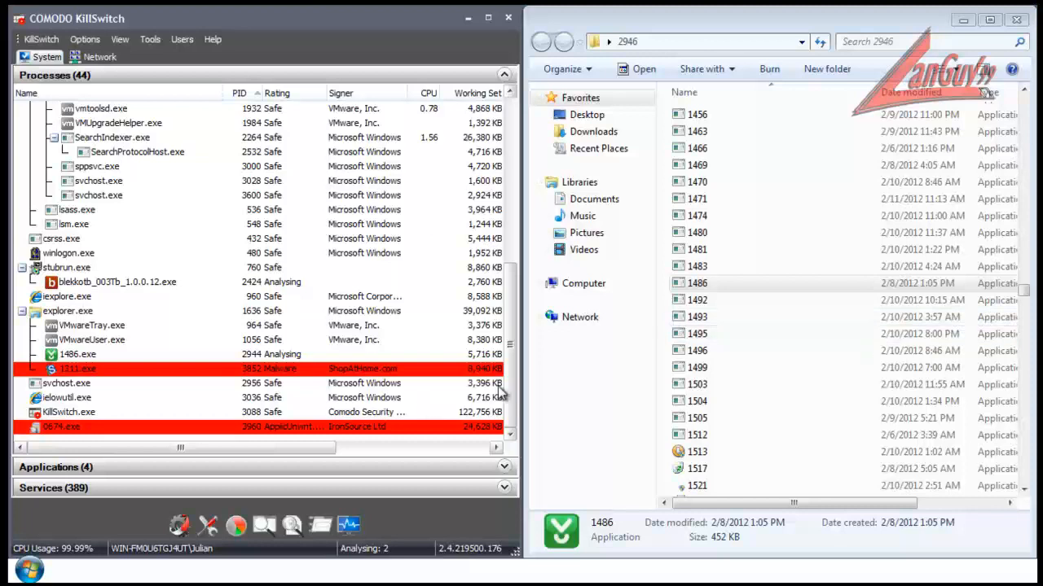
{"action": "left_click_drag", "start_coordinate": [514, 383], "coordinate": [530, 489]}
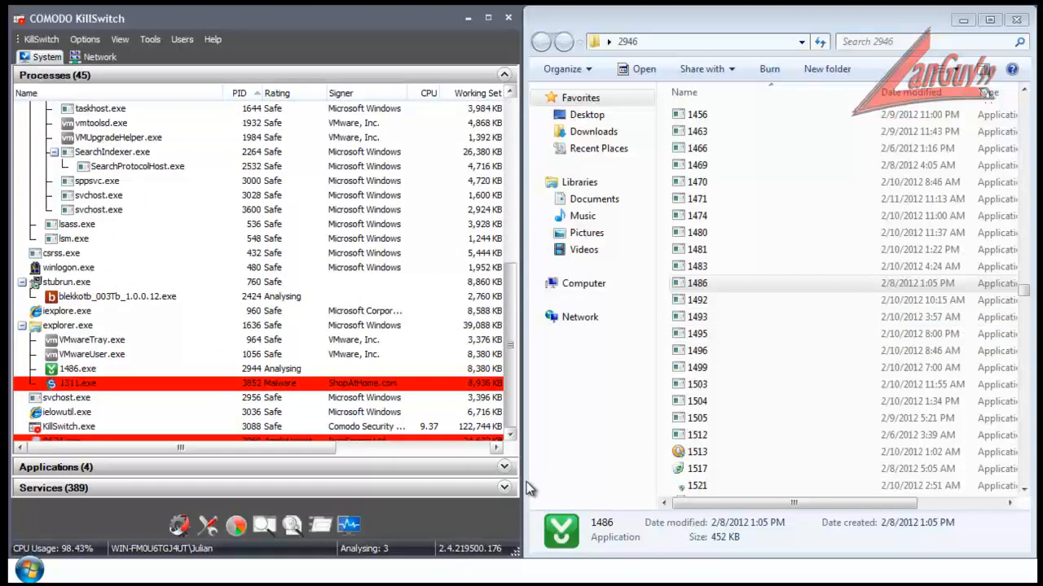
{"action": "left_click", "coordinate": [510, 435]}
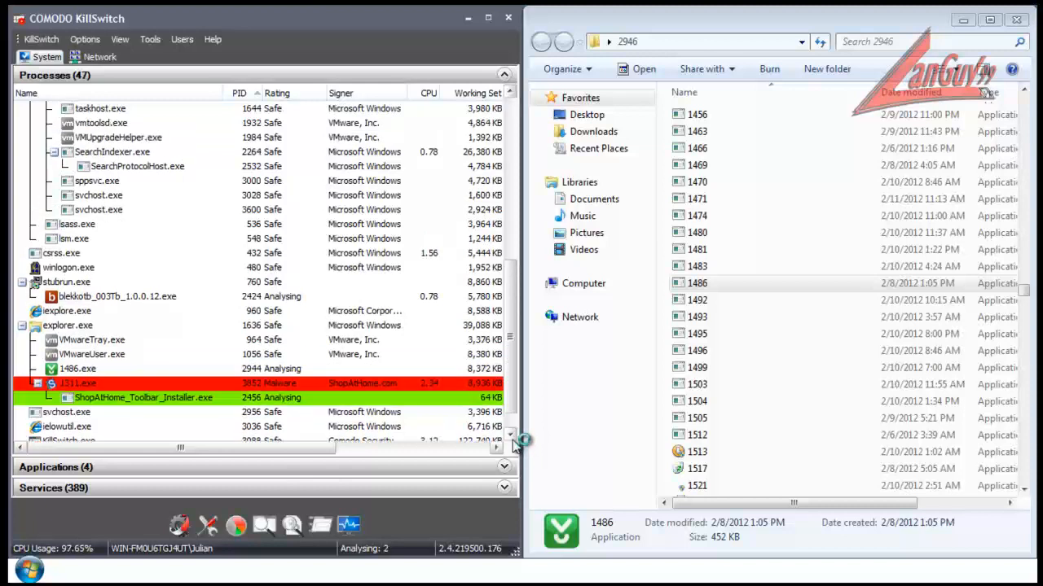
- Allow the CBS Interactive Download Manager from sample 1486 to make changes and check the running processes in KillSwitch
{"action": "left_click_drag", "start_coordinate": [1024, 291], "coordinate": [1026, 314]}
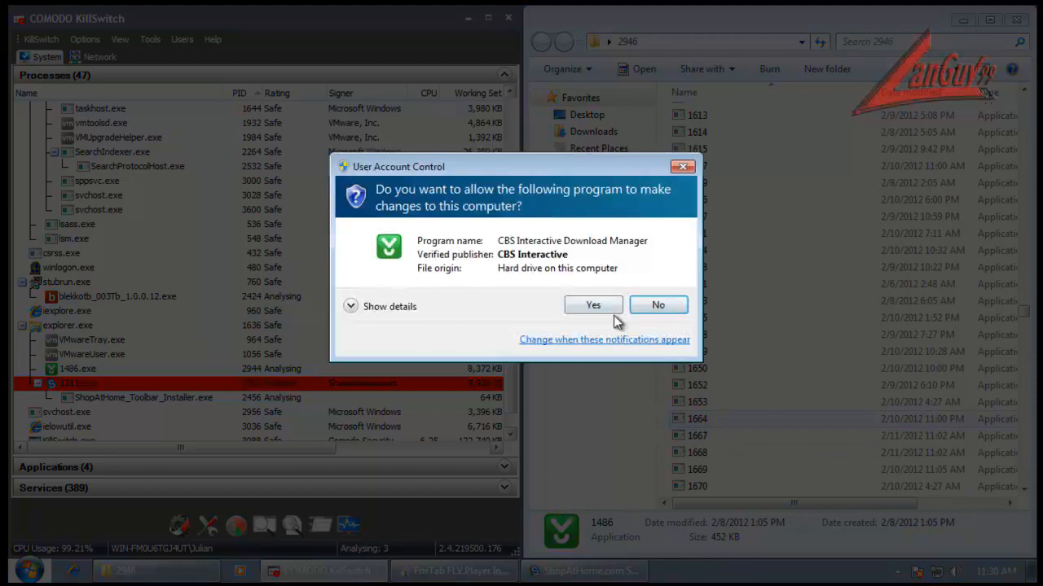
{"action": "left_click", "coordinate": [599, 303]}
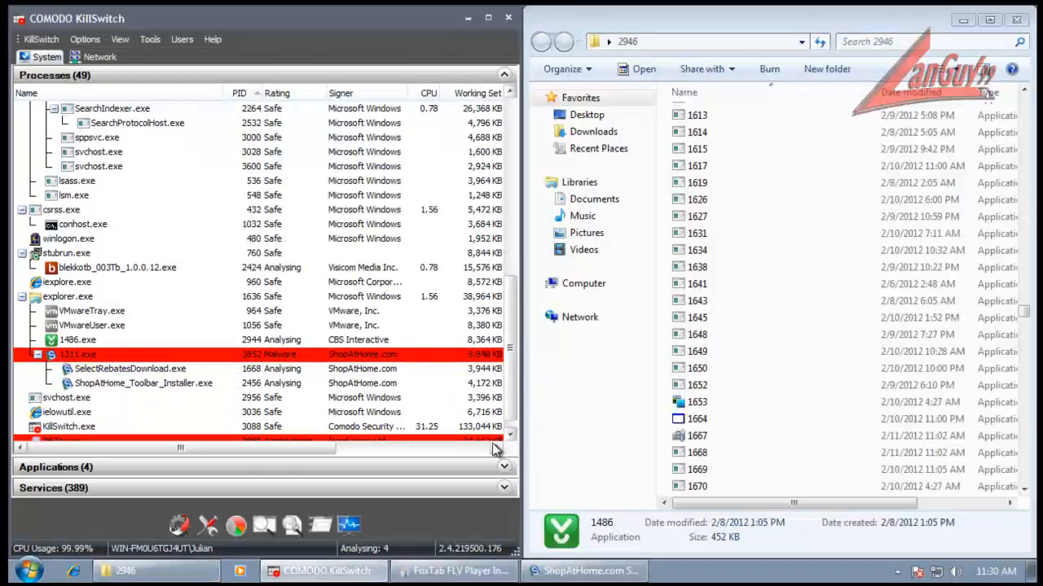
{"action": "left_click", "coordinate": [509, 437]}
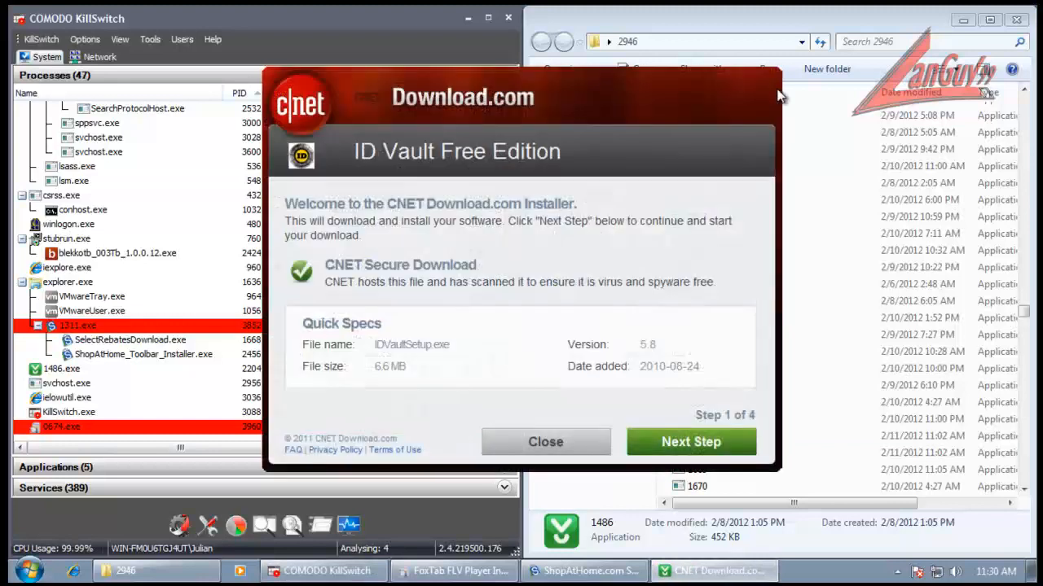
- Advance the CNET installer to download ID Vault Free Edition, and check the running processes in KillSwitch
{"action": "left_click", "coordinate": [690, 442]}
{"action": "left_click", "coordinate": [691, 442]}
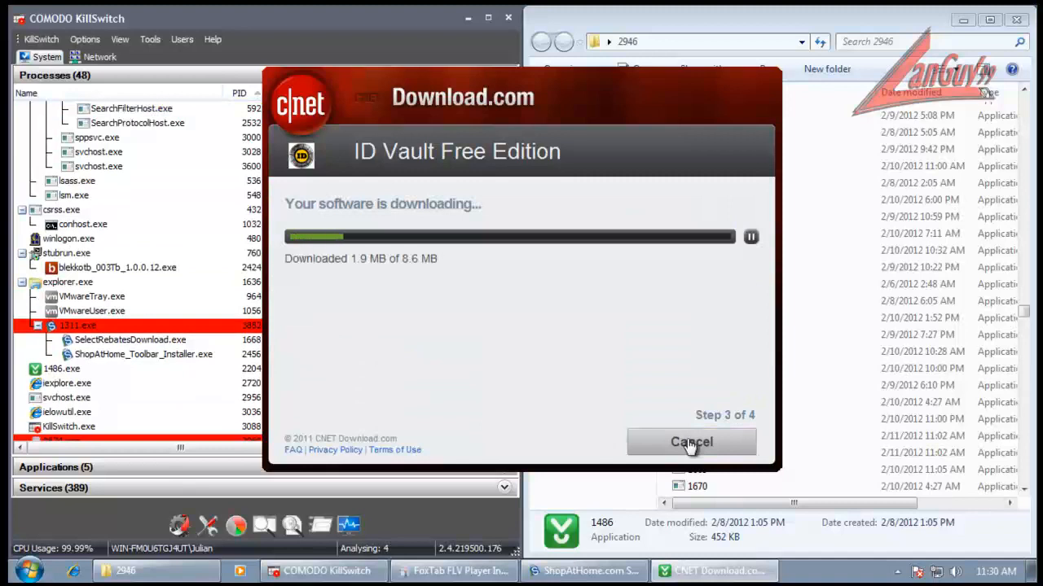
{"action": "left_click", "coordinate": [402, 10]}
{"action": "left_click", "coordinate": [662, 22]}
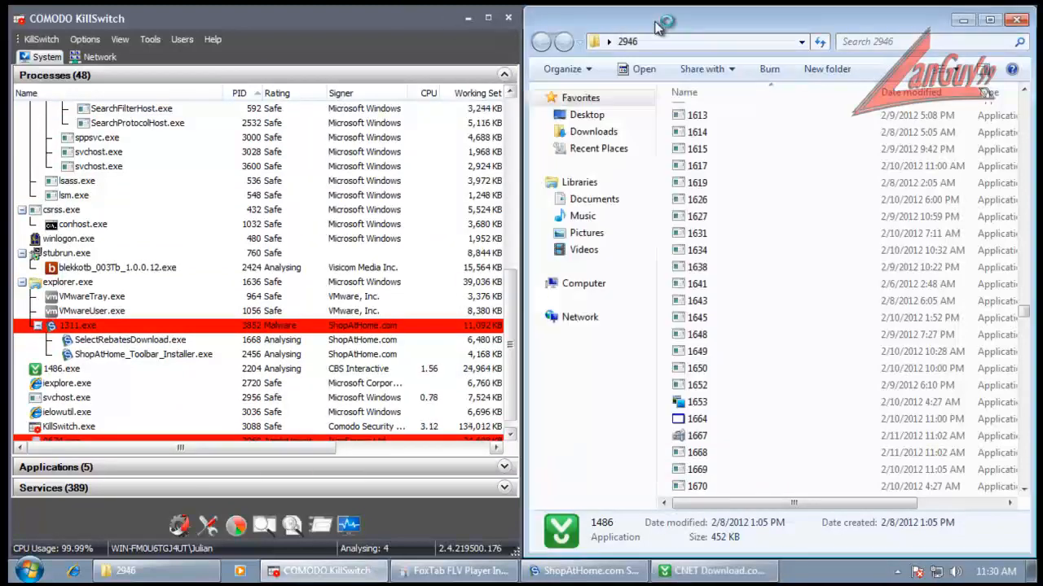
{"action": "left_click", "coordinate": [512, 370]}
{"action": "left_click_drag", "start_coordinate": [512, 375], "coordinate": [514, 415]}
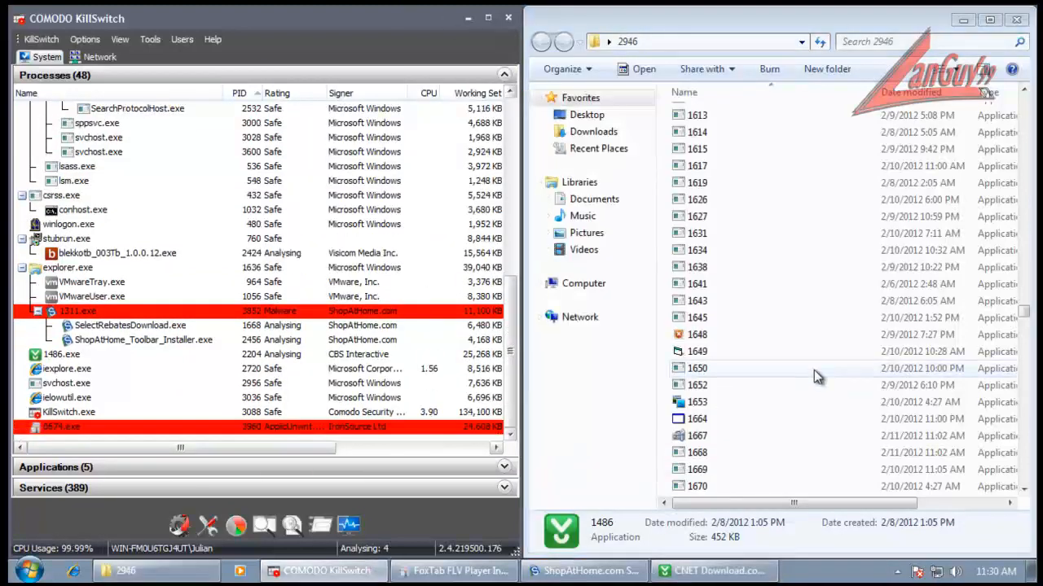
- Run samples 1668 and 1943 from the 2946 folder, allow 1943 to make changes, and dismiss its error message
{"action": "double_click", "coordinate": [715, 455]}
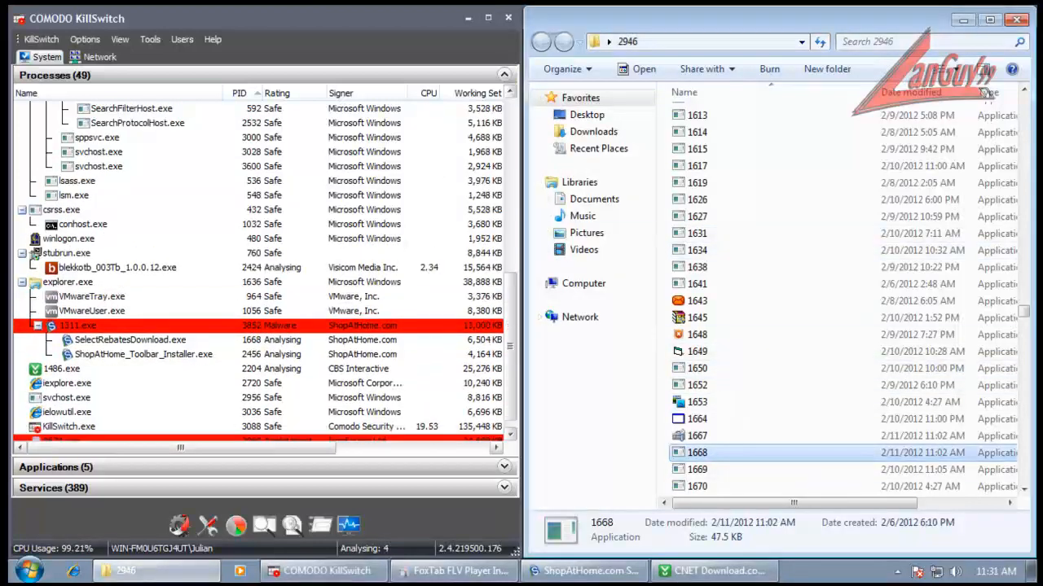
{"action": "left_click_drag", "start_coordinate": [1026, 313], "coordinate": [1028, 348]}
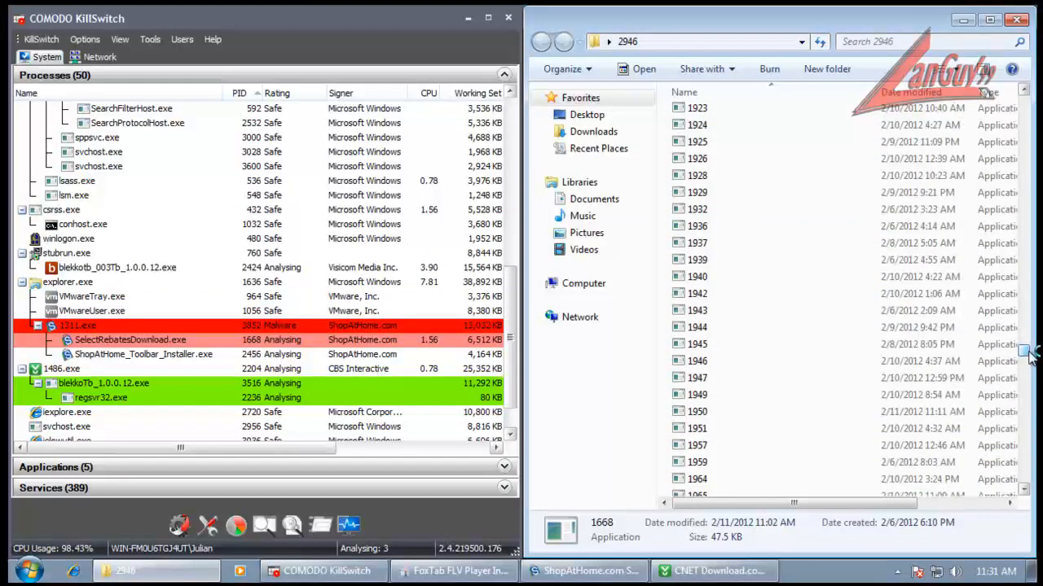
{"action": "double_click", "coordinate": [694, 311]}
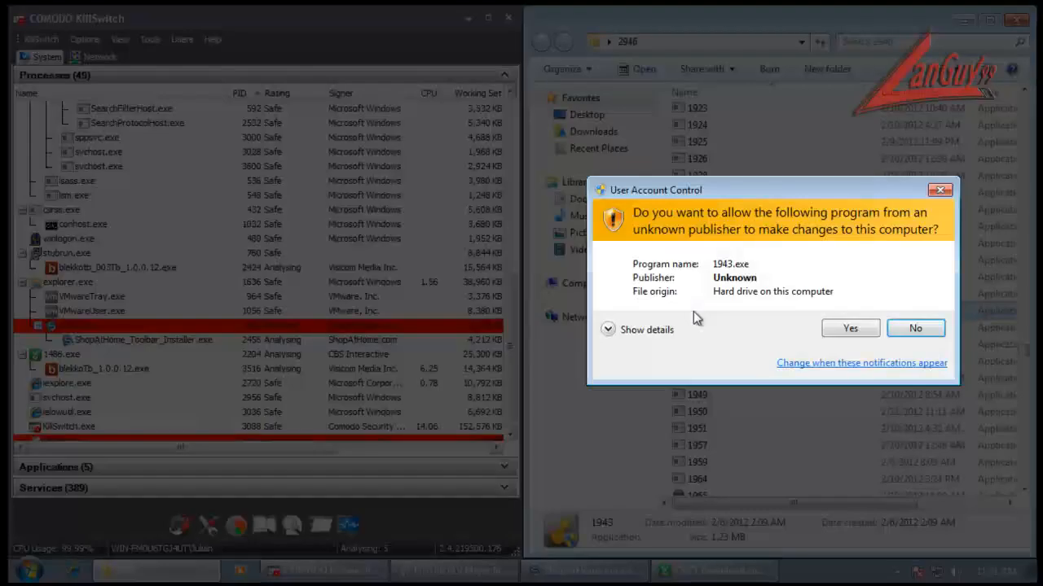
{"action": "left_click", "coordinate": [852, 325]}
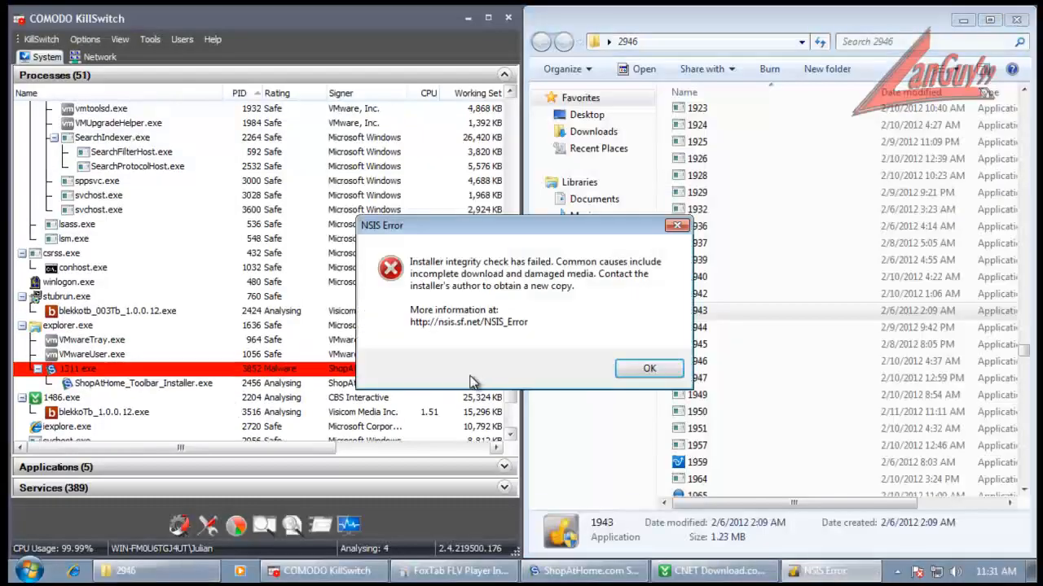
{"action": "left_click", "coordinate": [638, 371]}
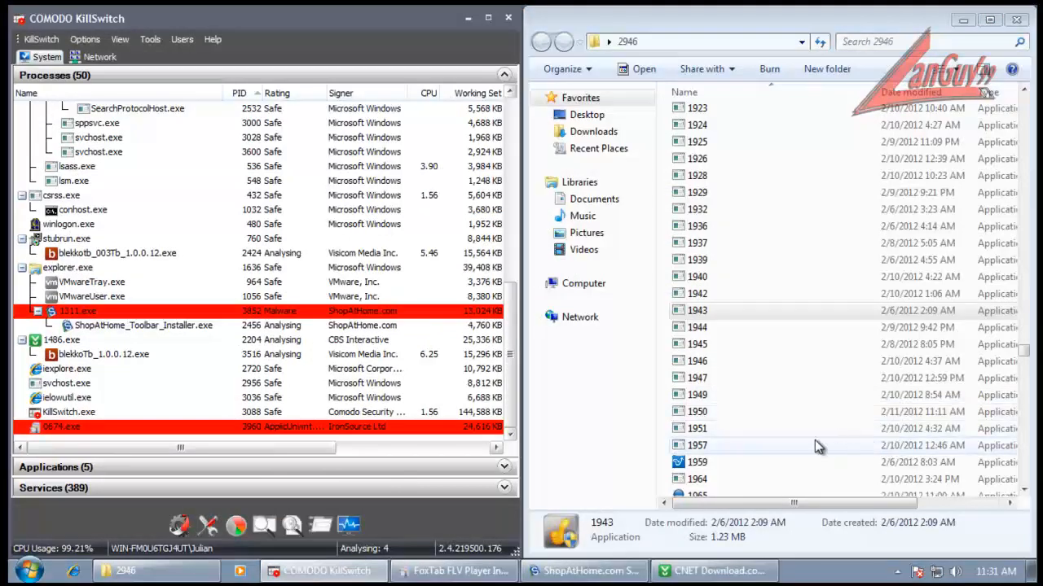
- Run samples 2039 and 2065 from the 2946 folder and close their error dialogs
{"action": "left_click_drag", "start_coordinate": [1025, 354], "coordinate": [1027, 367]}
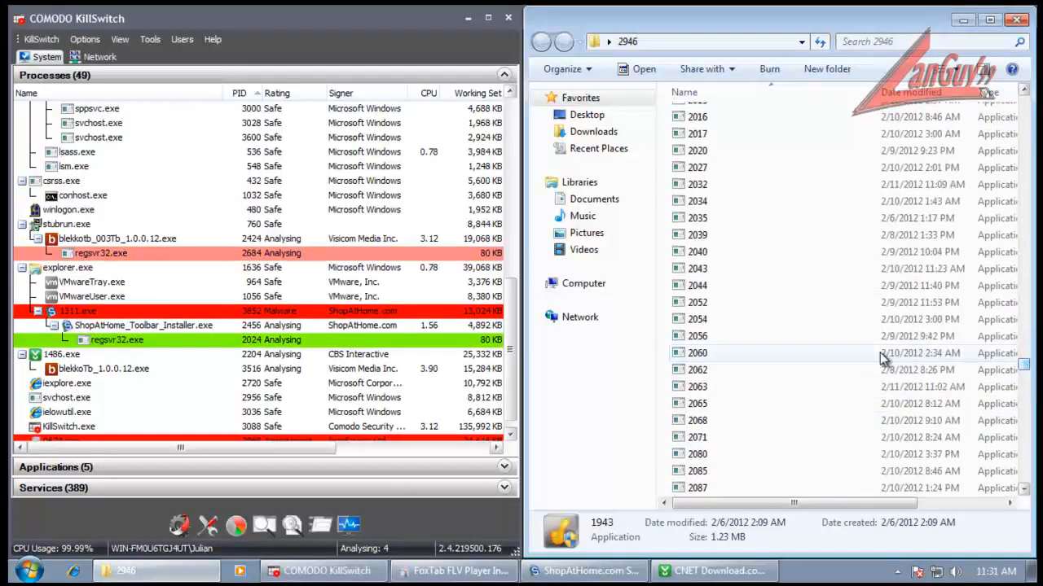
{"action": "left_click", "coordinate": [704, 239]}
{"action": "double_click", "coordinate": [702, 236]}
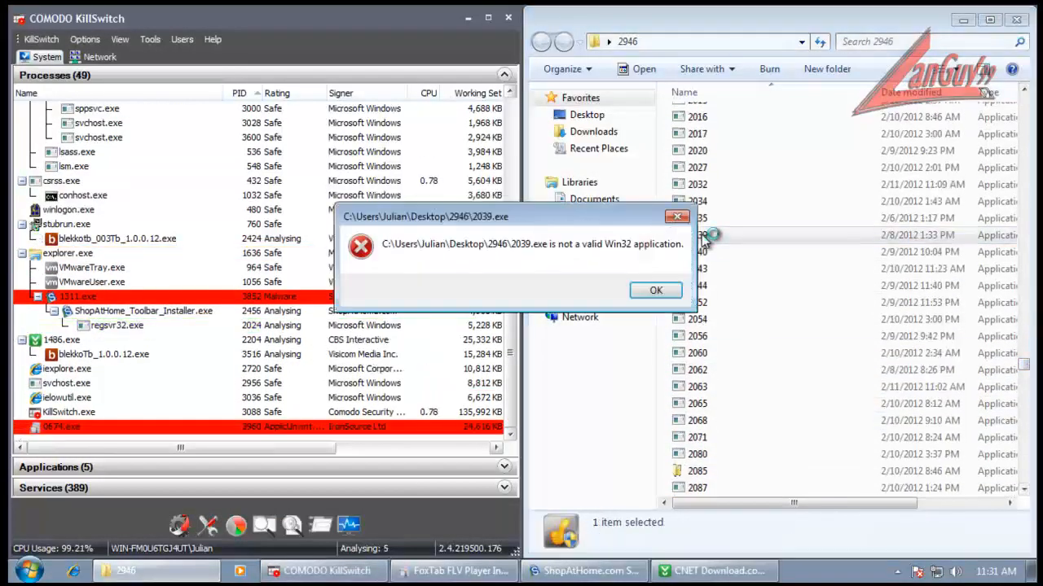
{"action": "left_click", "coordinate": [663, 299]}
{"action": "left_click", "coordinate": [694, 406]}
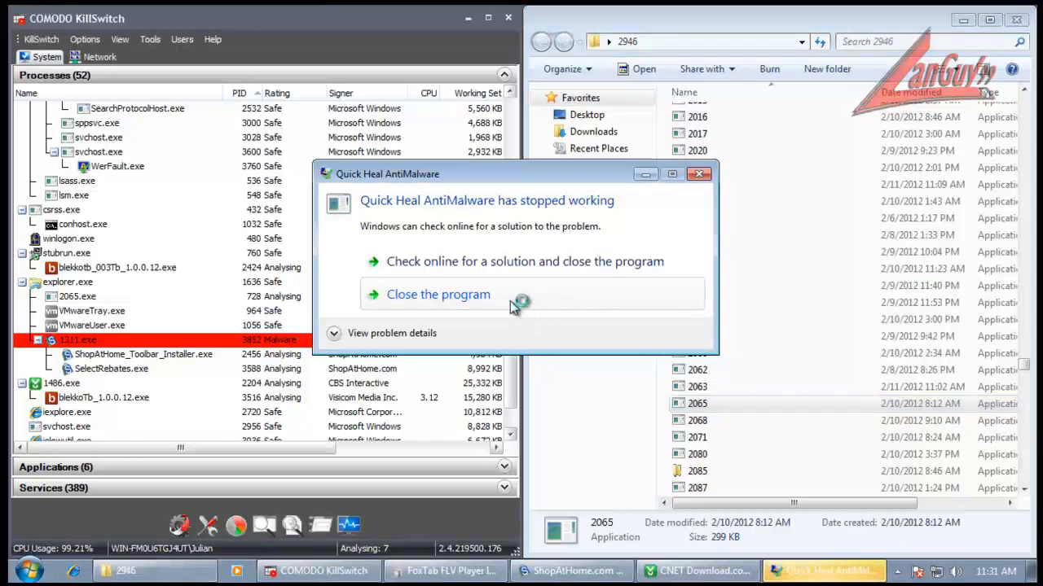
{"action": "left_click", "coordinate": [518, 303]}
- Run sample 2175 from the 2946 folder and check the running processes in KillSwitch
{"action": "left_click", "coordinate": [1030, 380]}
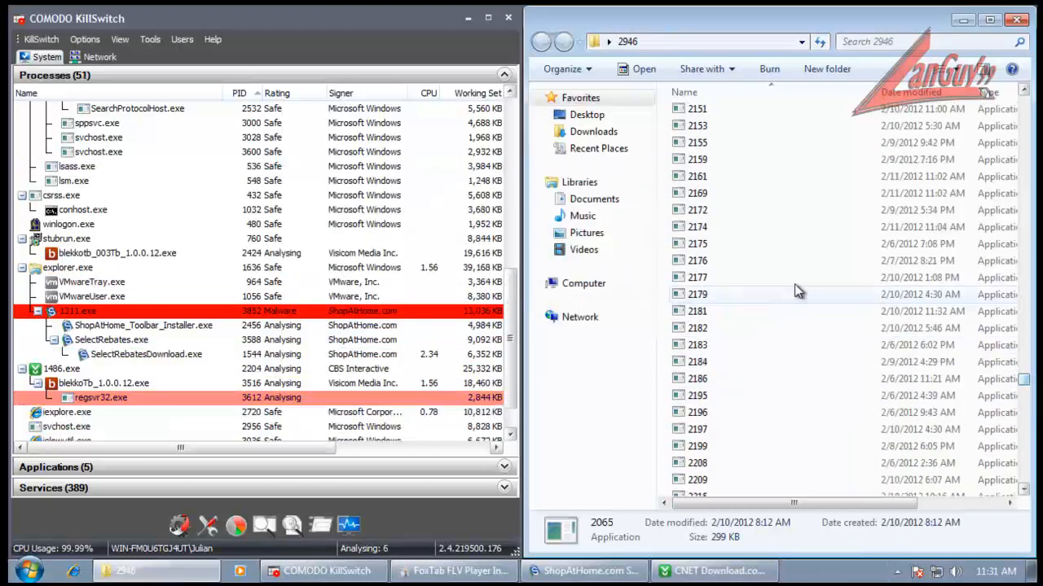
{"action": "left_click", "coordinate": [696, 244]}
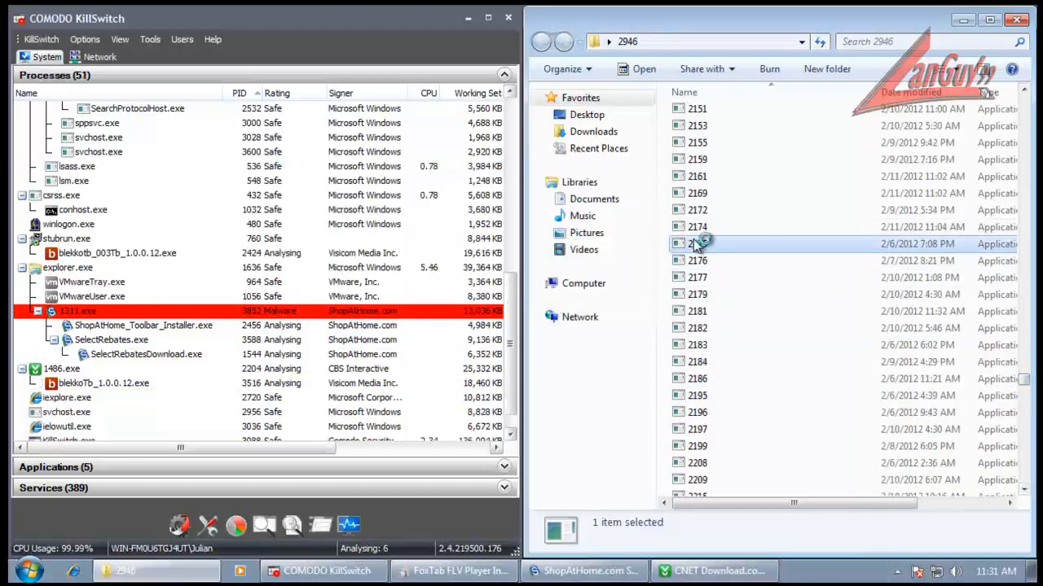
{"action": "left_click_drag", "start_coordinate": [509, 326], "coordinate": [516, 357]}
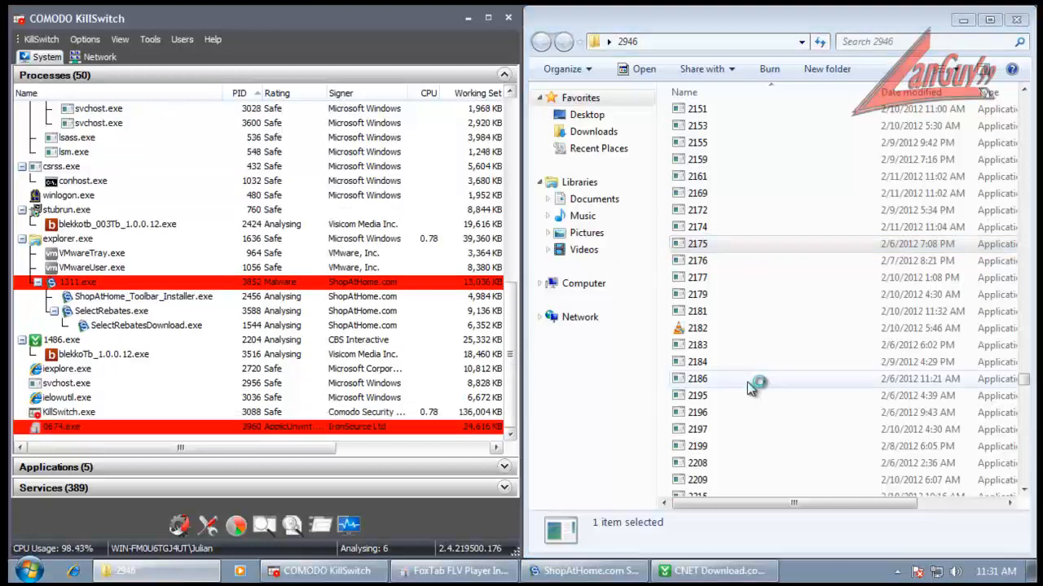
- Run samples 2197 and 2431 from the 2946 folder and dismiss their error messages
{"action": "double_click", "coordinate": [712, 430]}
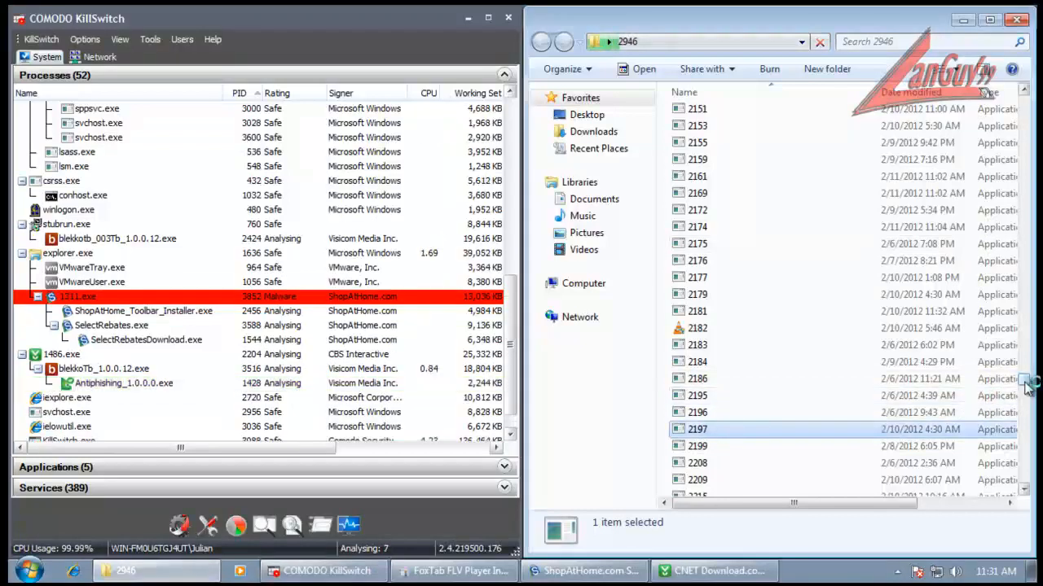
{"action": "left_click_drag", "start_coordinate": [1025, 382], "coordinate": [1028, 417]}
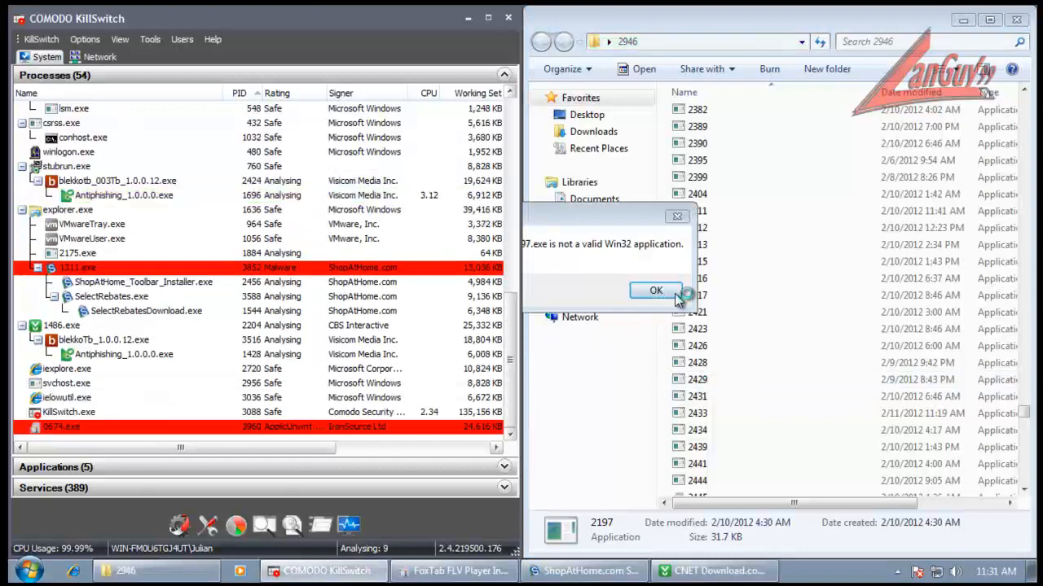
{"action": "left_click", "coordinate": [658, 290]}
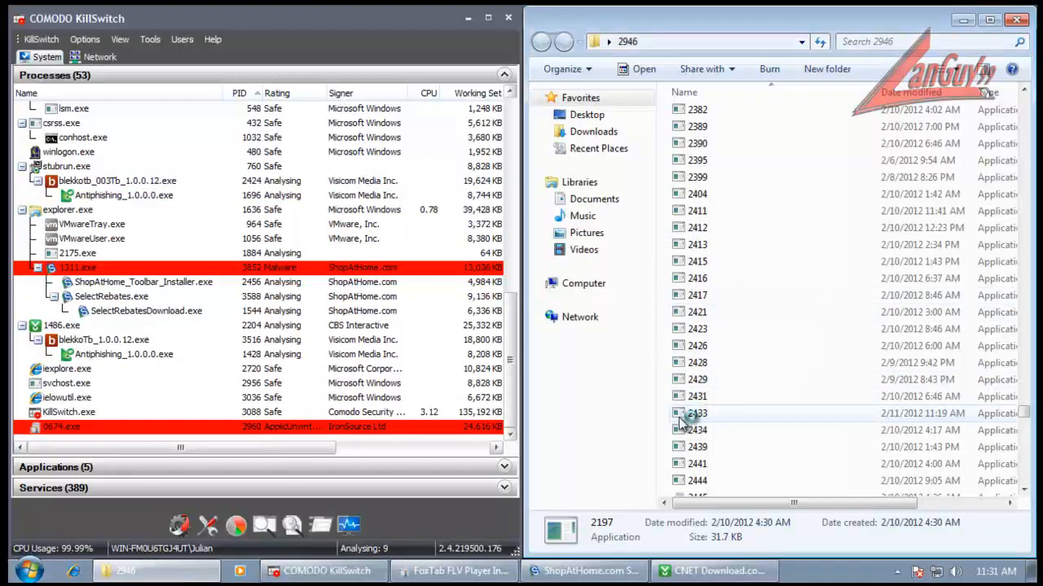
{"action": "double_click", "coordinate": [696, 398]}
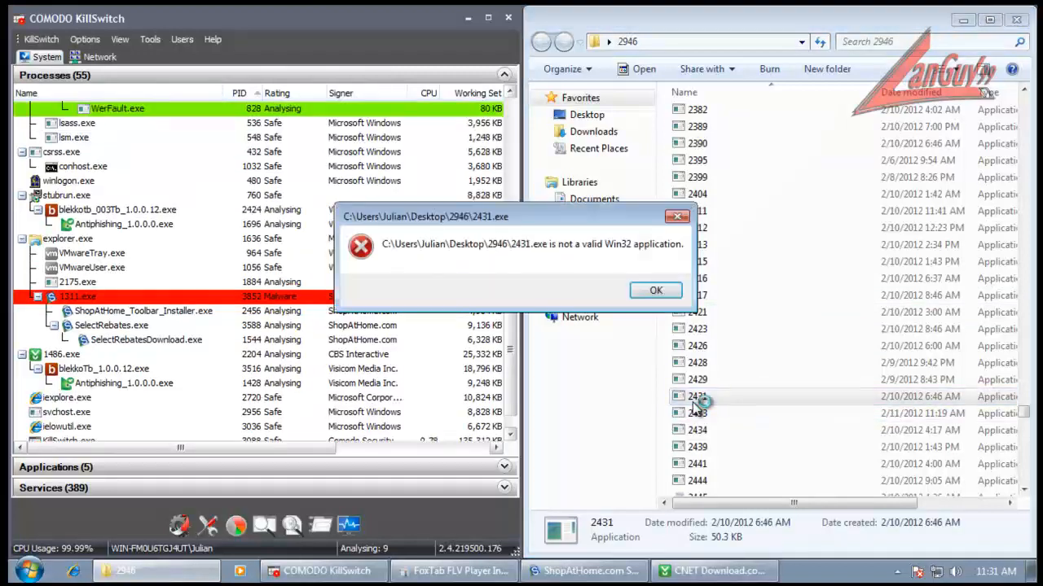
{"action": "left_click", "coordinate": [542, 296]}
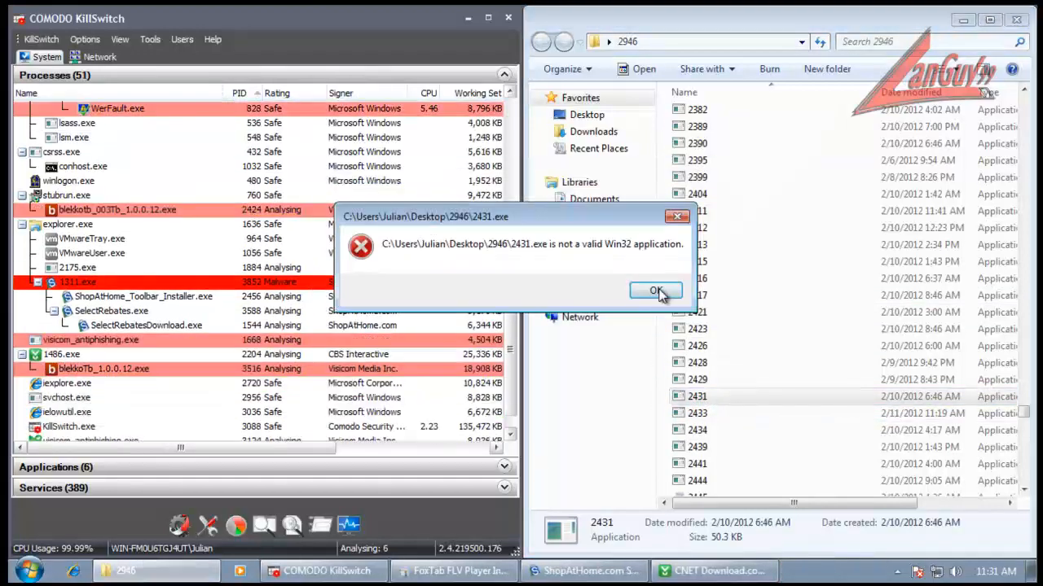
{"action": "left_click", "coordinate": [657, 290]}
- Run sample 2488 from the 2946 folder, allow it to make changes, and install Program Icon Changer with its license accepted
{"action": "scroll", "coordinate": [1022, 415], "scroll_direction": "down", "scroll_amount": 10}
{"action": "double_click", "coordinate": [692, 253]}
{"action": "left_click", "coordinate": [868, 328]}
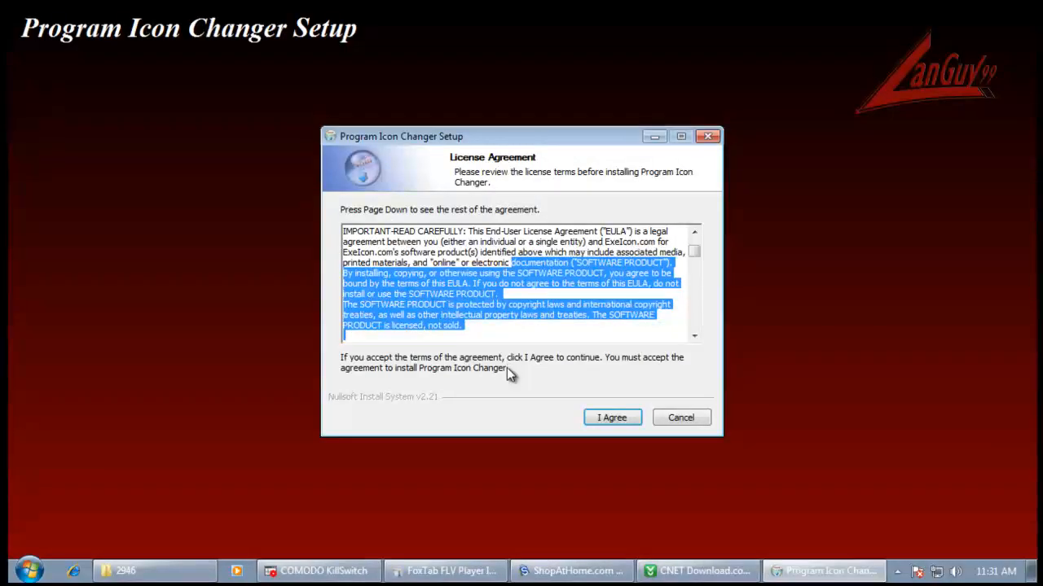
{"action": "left_click", "coordinate": [620, 418]}
{"action": "left_click", "coordinate": [620, 418]}
{"action": "left_click", "coordinate": [619, 418]}
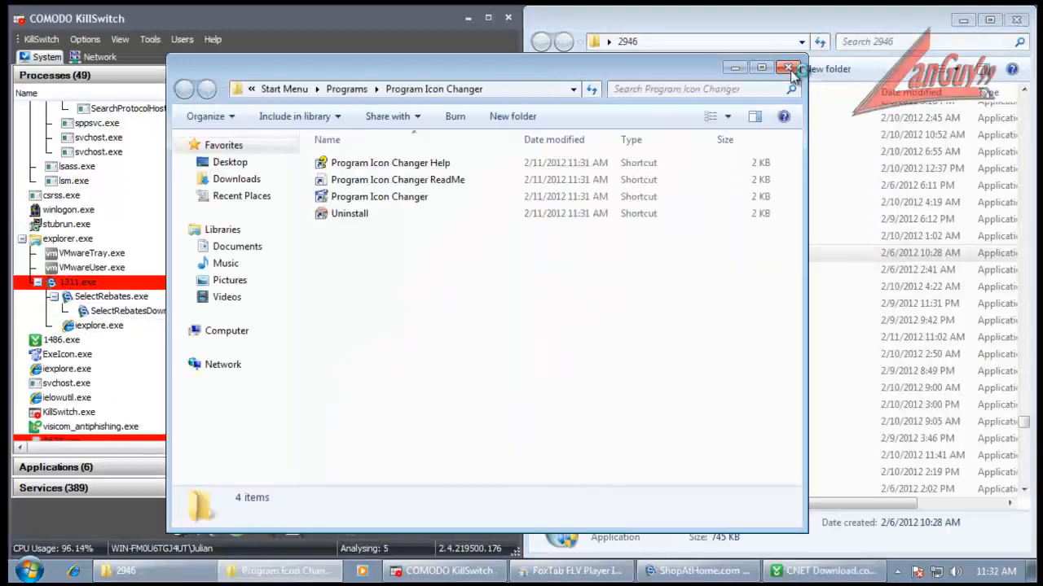
- Close the Program Icon Changer shortcuts folder, cancel its registration prompt, and return to the 2946 folder
{"action": "left_click", "coordinate": [790, 68]}
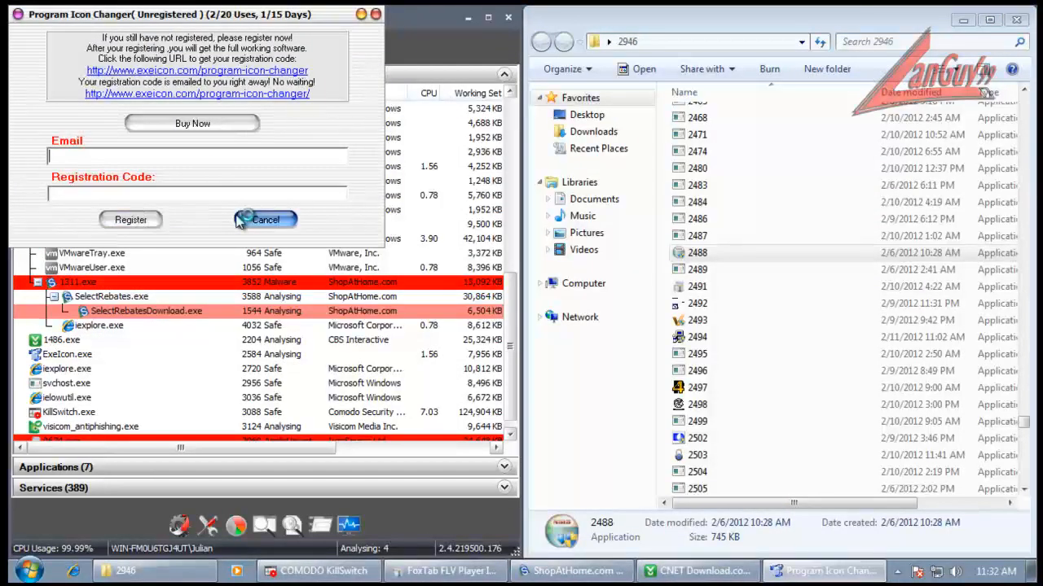
{"action": "left_click", "coordinate": [266, 219]}
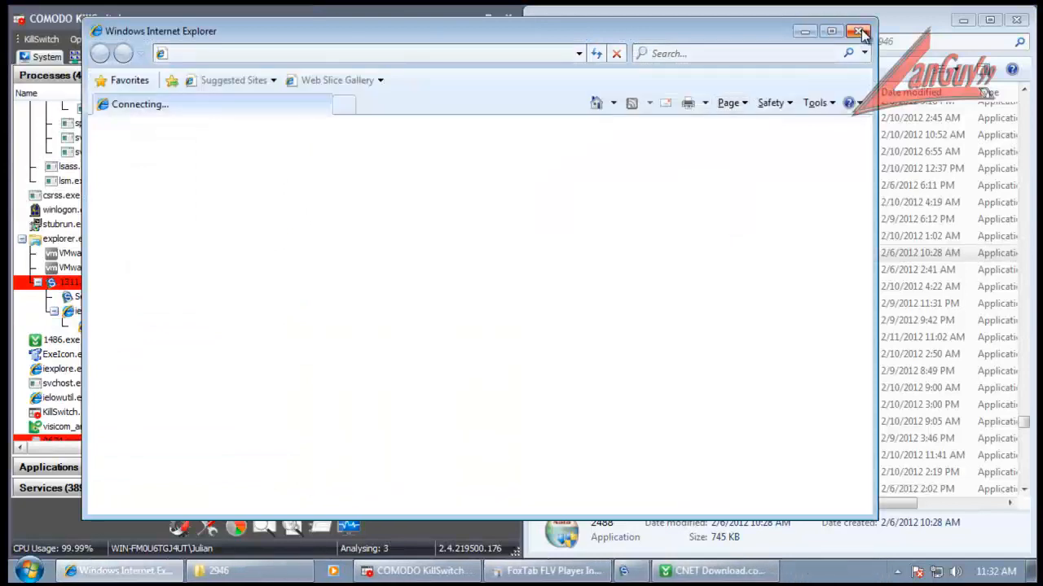
{"action": "left_click", "coordinate": [379, 17]}
{"action": "left_click", "coordinate": [562, 10]}
- Run sample 2558 from the 2946 folder and cancel the Program Compatibility Assistant for sample 2488
{"action": "left_click_drag", "start_coordinate": [1024, 421], "coordinate": [1023, 427]}
{"action": "left_click", "coordinate": [723, 354]}
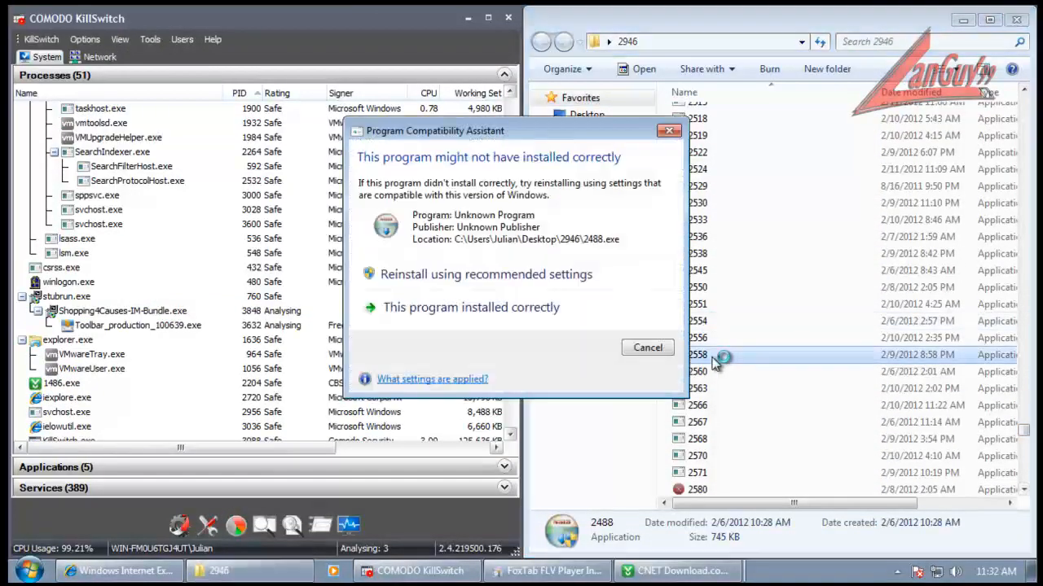
{"action": "left_click", "coordinate": [631, 350]}
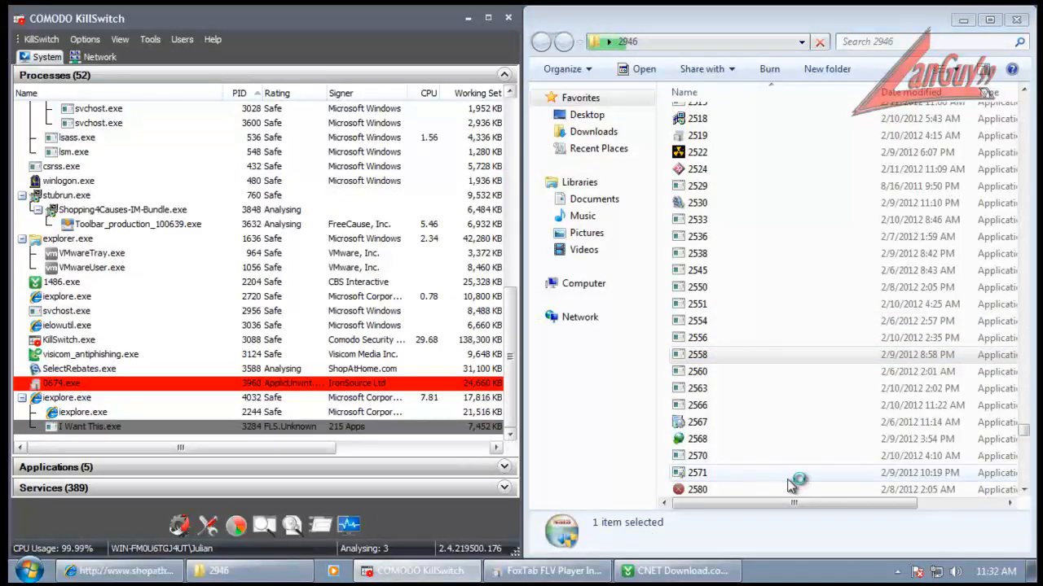
- Run samples 2672 and 2764 from the 2946 folder and check the resulting processes in KillSwitch
{"action": "left_click_drag", "start_coordinate": [1023, 426], "coordinate": [1024, 458]}
{"action": "double_click", "coordinate": [703, 368]}
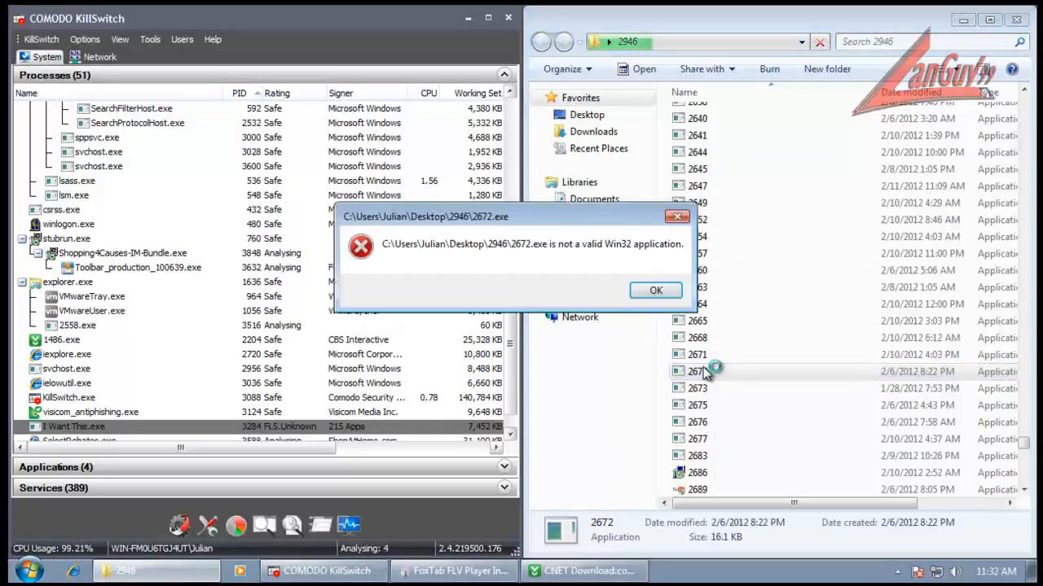
{"action": "left_click", "coordinate": [656, 289]}
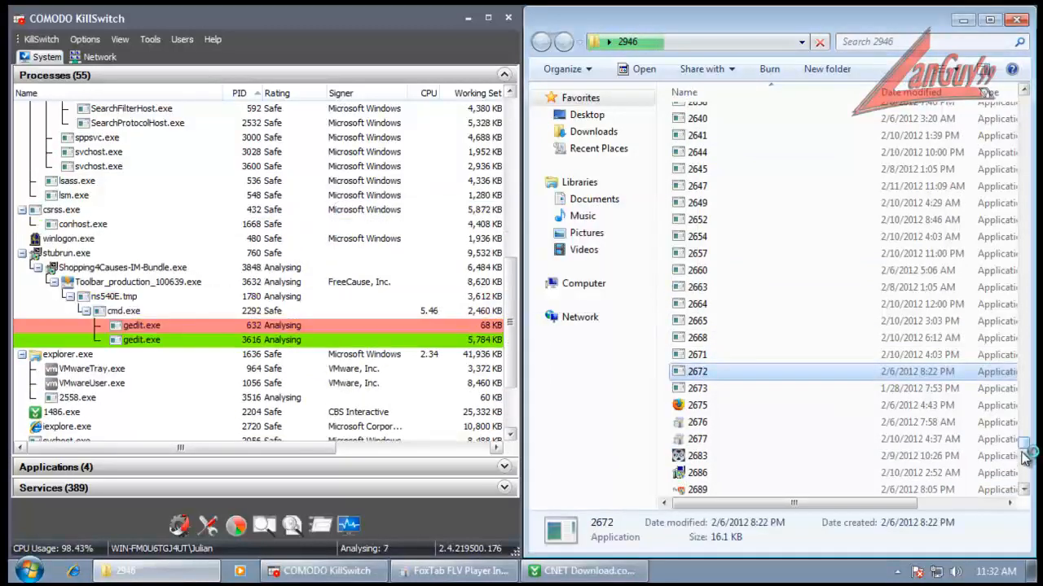
{"action": "left_click_drag", "start_coordinate": [1024, 450], "coordinate": [1024, 457]}
{"action": "double_click", "coordinate": [700, 357]}
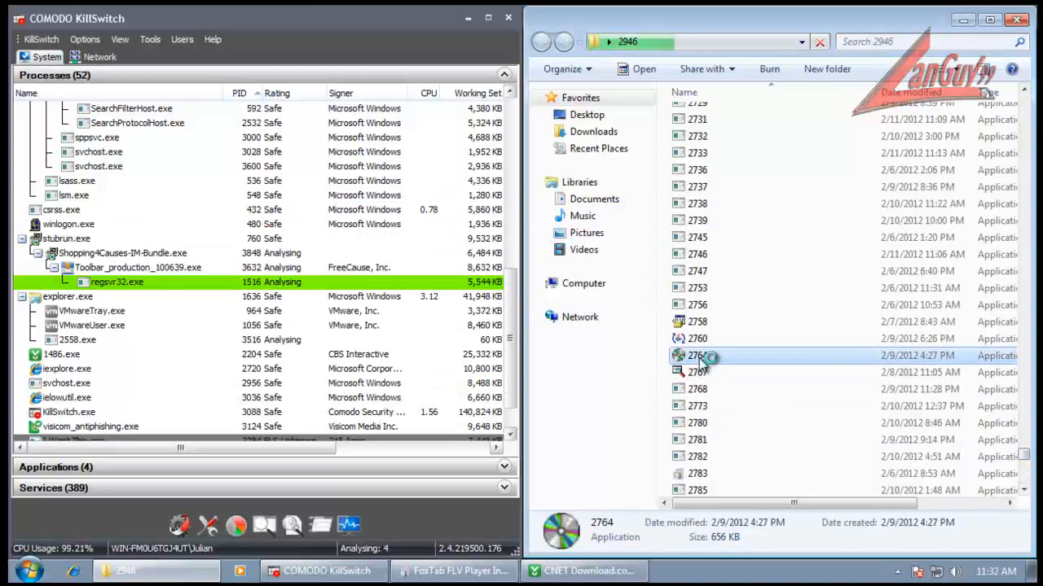
{"action": "left_click_drag", "start_coordinate": [510, 326], "coordinate": [514, 379]}
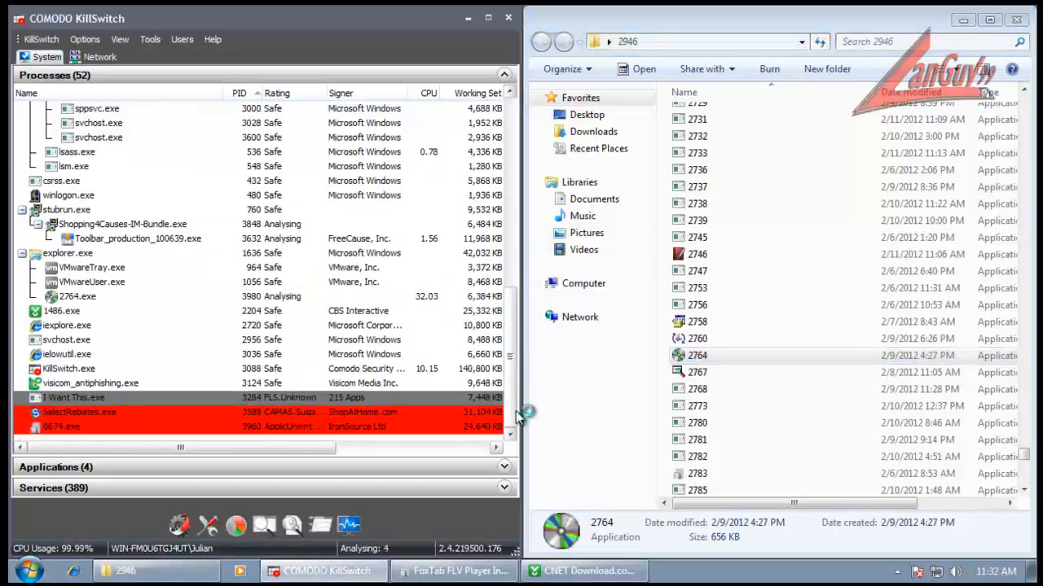
- Allow 2558.exe to make changes and install Zinger Notepad in C:\Program Files\Zinger Notepad, creating the missing directory
{"action": "left_click", "coordinate": [714, 574]}
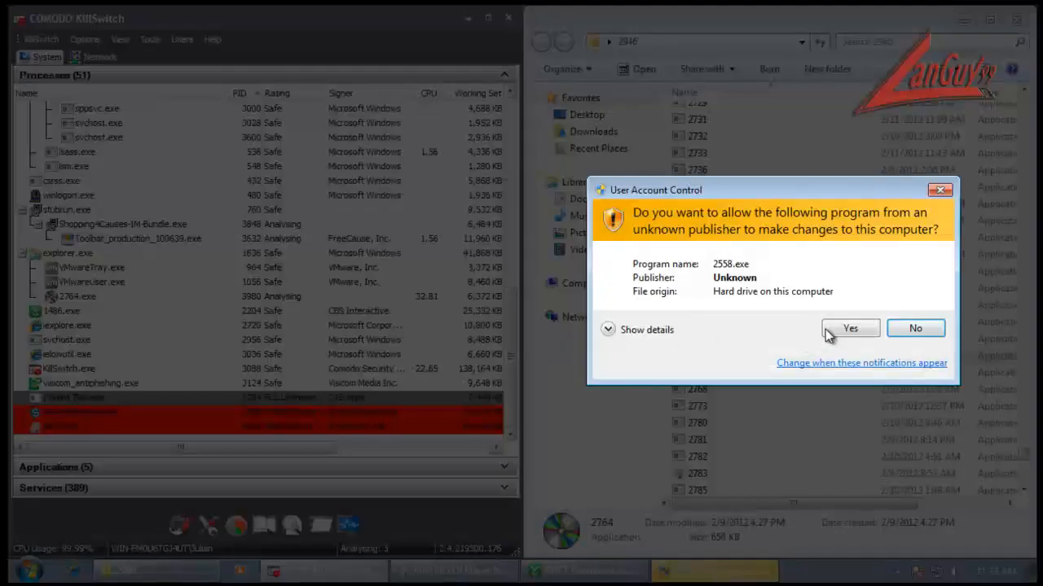
{"action": "left_click", "coordinate": [866, 327]}
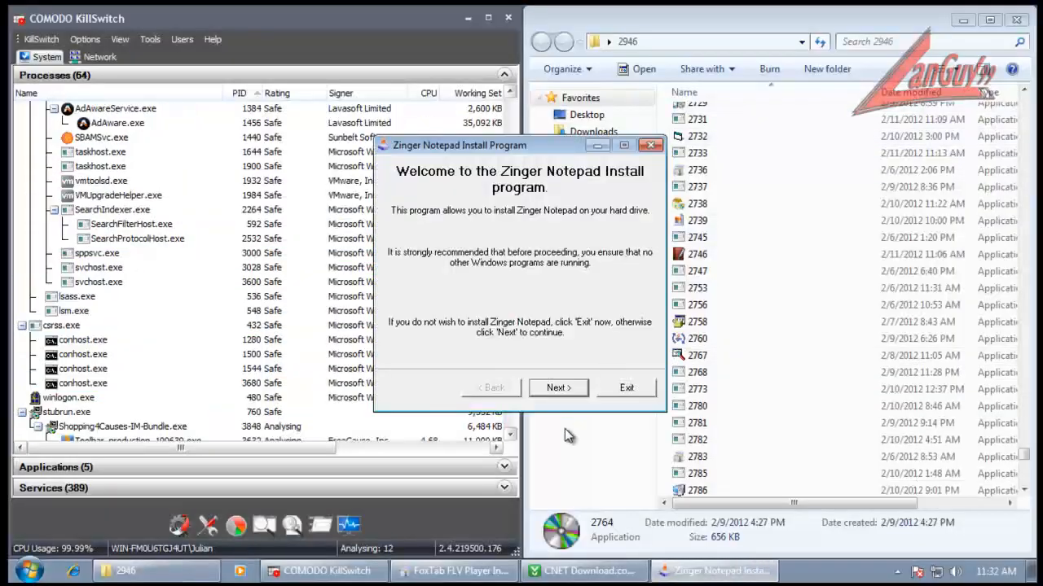
{"action": "left_click", "coordinate": [562, 389]}
{"action": "left_click", "coordinate": [562, 388]}
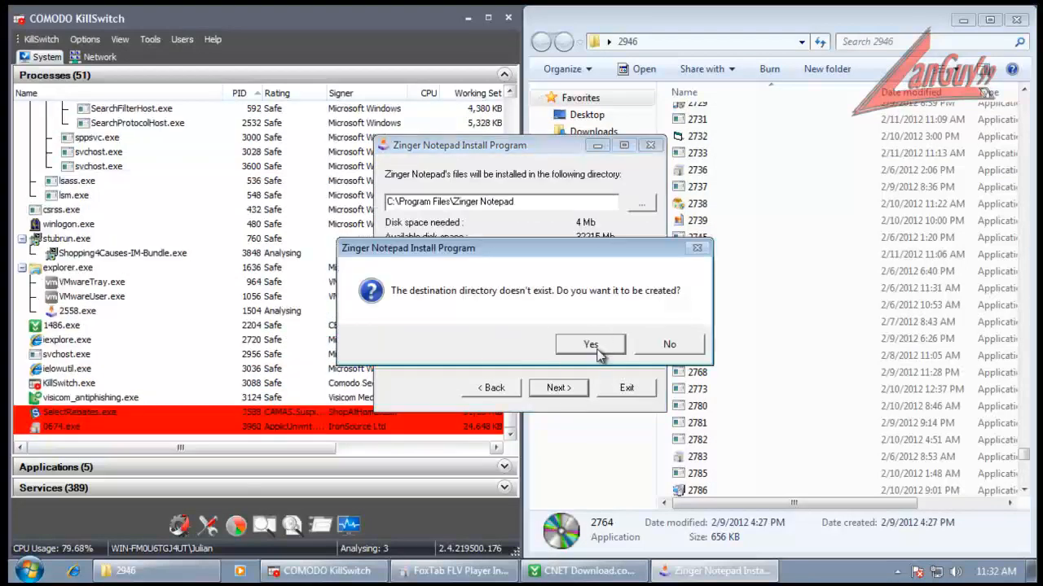
{"action": "left_click", "coordinate": [600, 348]}
{"action": "left_click", "coordinate": [562, 396]}
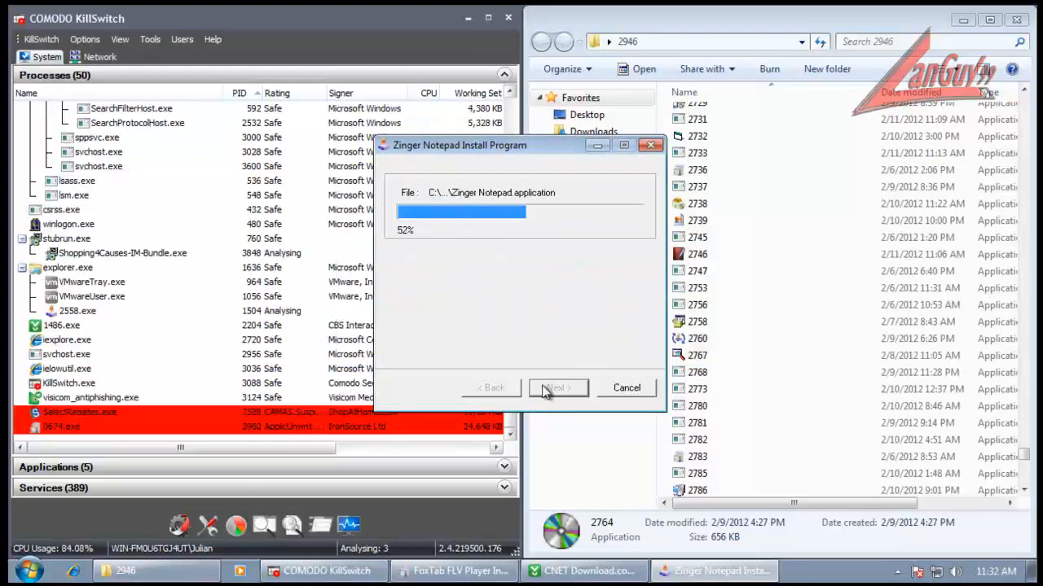
- Close the 2946 folder, accept the pending step 4 of 4 install offer, and install ID Vault to C:\Program Files\ID Vault
{"action": "left_click", "coordinate": [1016, 19]}
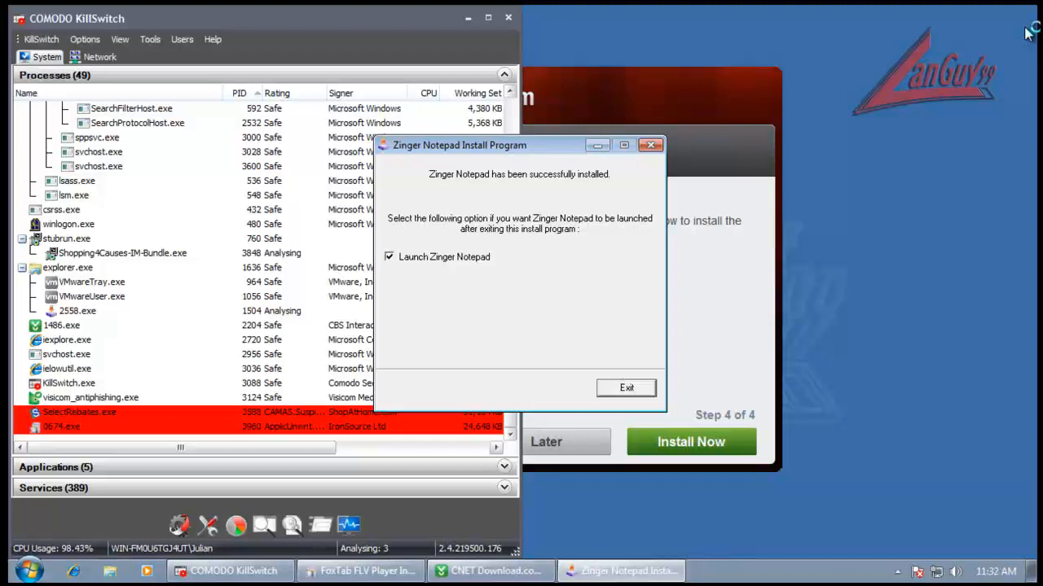
{"action": "left_click", "coordinate": [663, 448]}
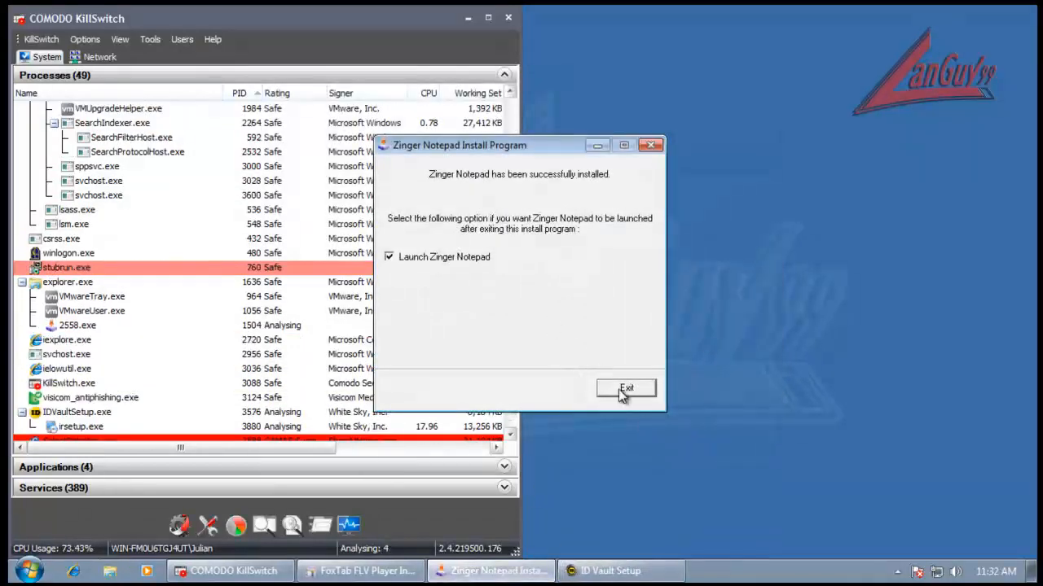
{"action": "left_click", "coordinate": [674, 427]}
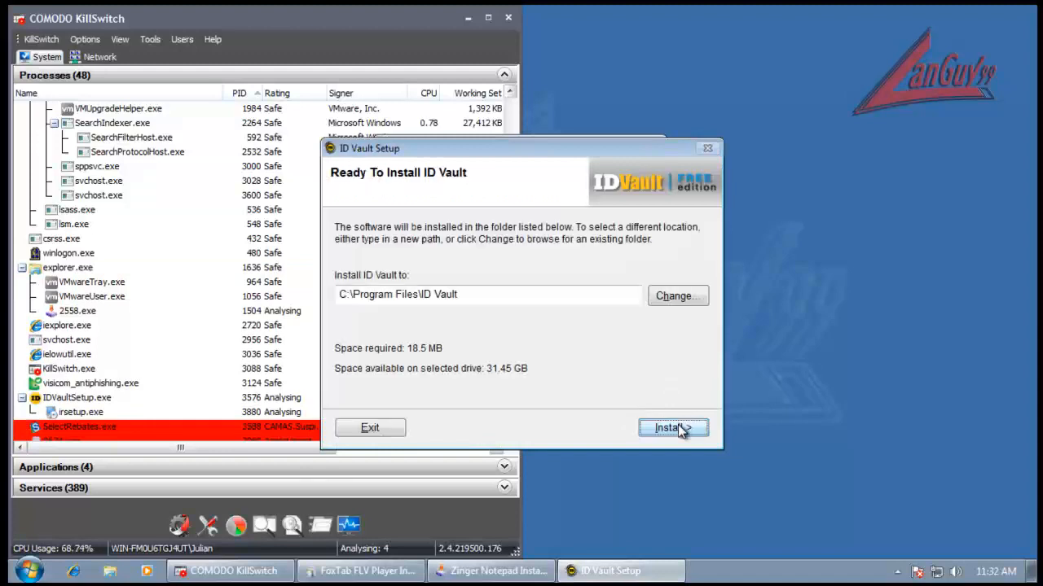
{"action": "left_click", "coordinate": [677, 428]}
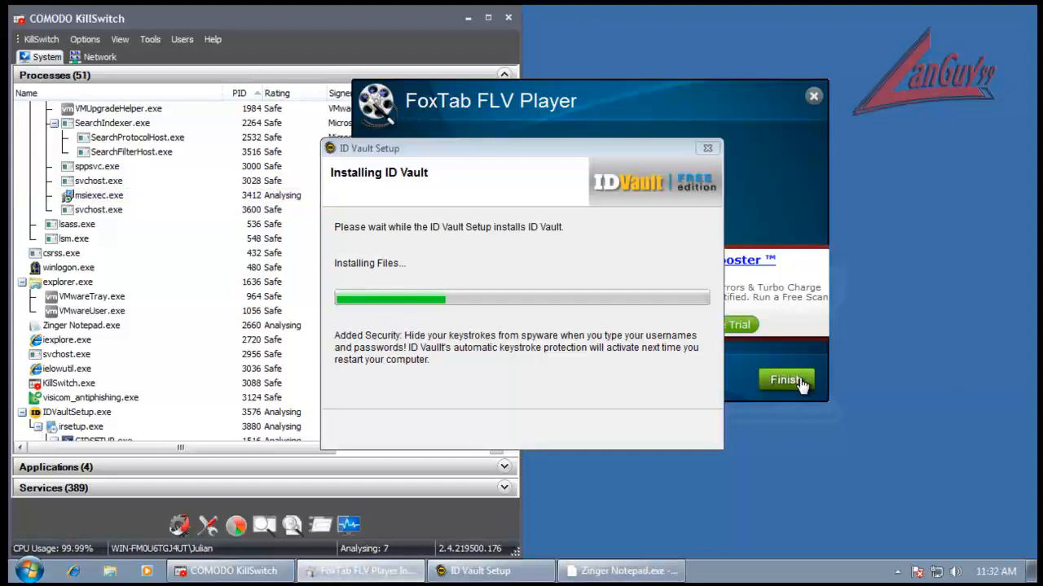
- Finish the FoxTab FLV Player setup and dismiss the browser, FLV Player and Zinger Notepad error windows it leaves open
{"action": "left_click", "coordinate": [786, 380]}
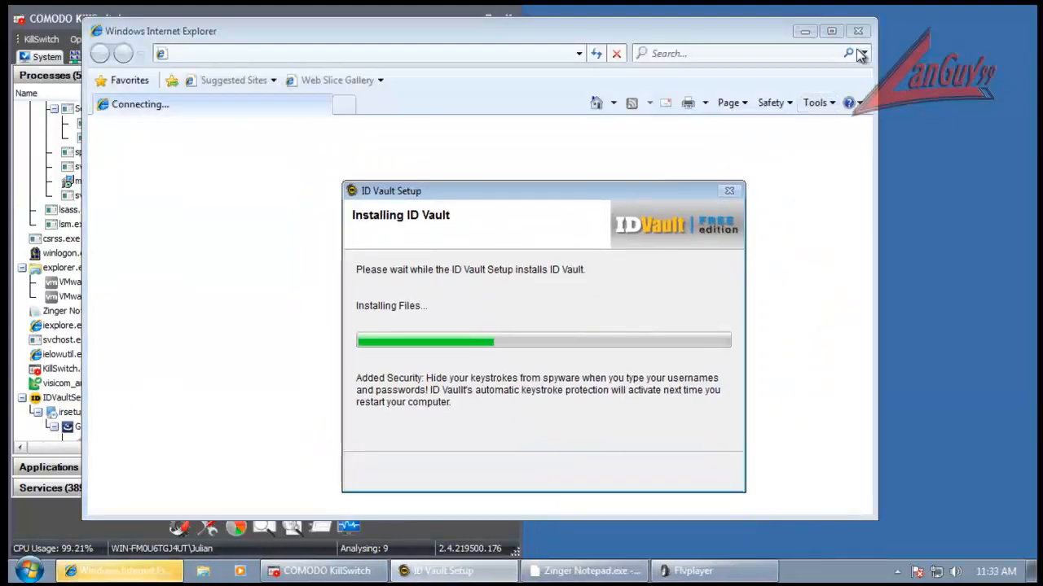
{"action": "left_click", "coordinate": [395, 8]}
{"action": "left_click", "coordinate": [675, 87]}
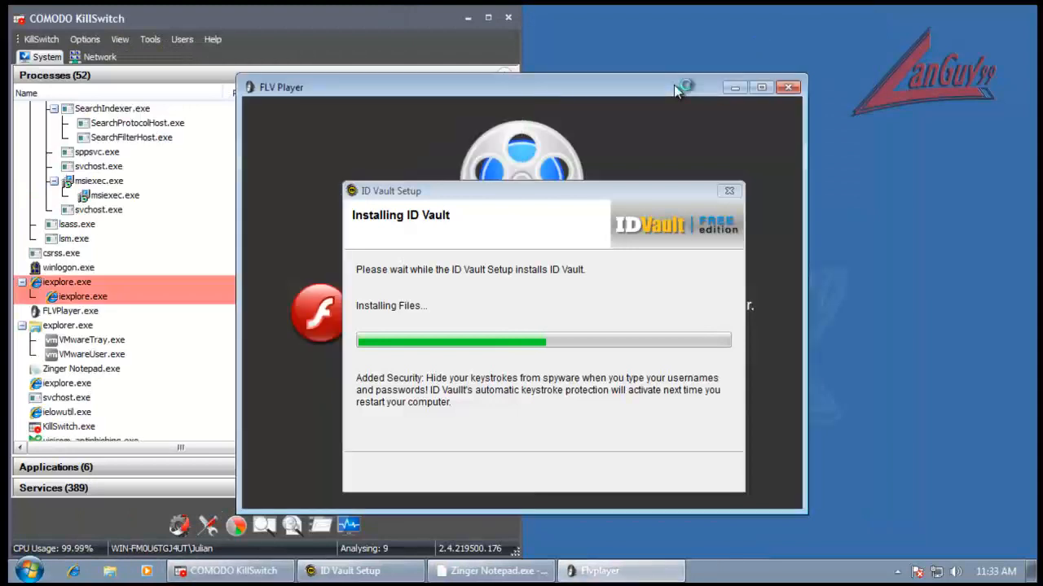
{"action": "left_click_drag", "start_coordinate": [525, 92], "coordinate": [301, 54]}
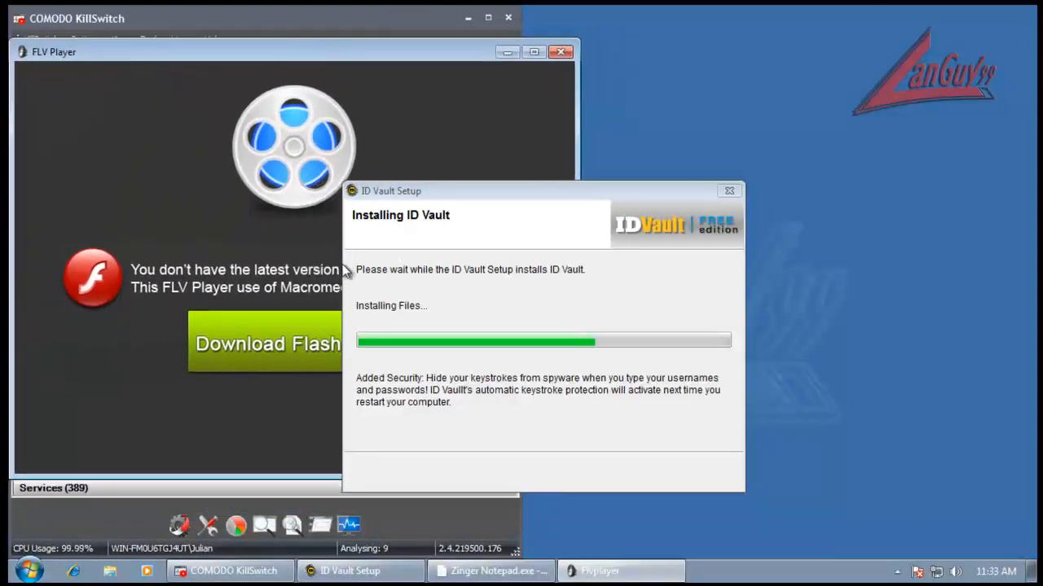
{"action": "left_click", "coordinate": [560, 52]}
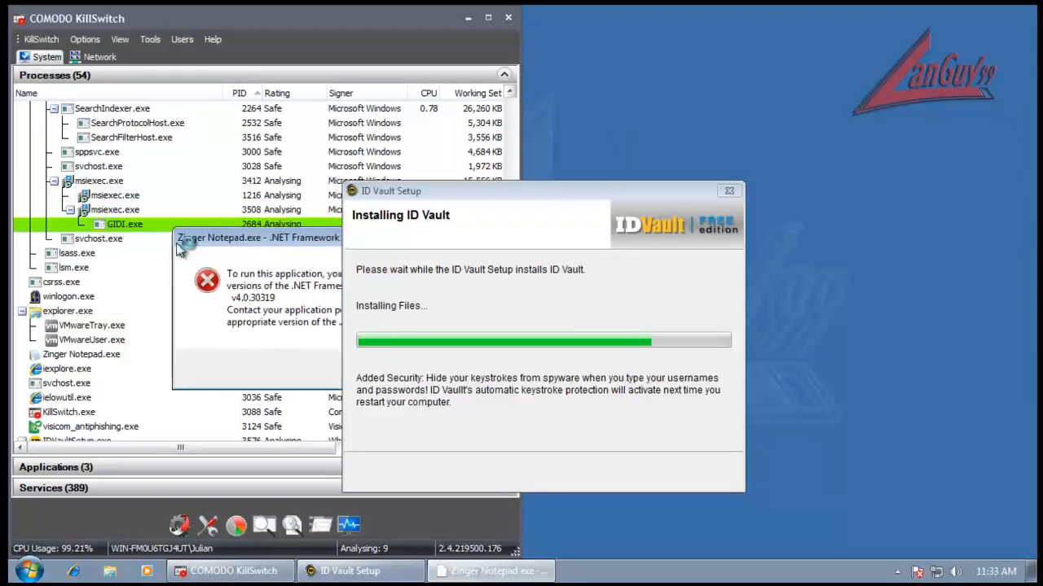
{"action": "left_click", "coordinate": [339, 343]}
- Move ID Vault Setup clear of KillSwitch, examine the running processes while it installs, and close KillSwitch
{"action": "left_click_drag", "start_coordinate": [554, 196], "coordinate": [841, 32]}
{"action": "left_click_drag", "start_coordinate": [511, 332], "coordinate": [518, 382]}
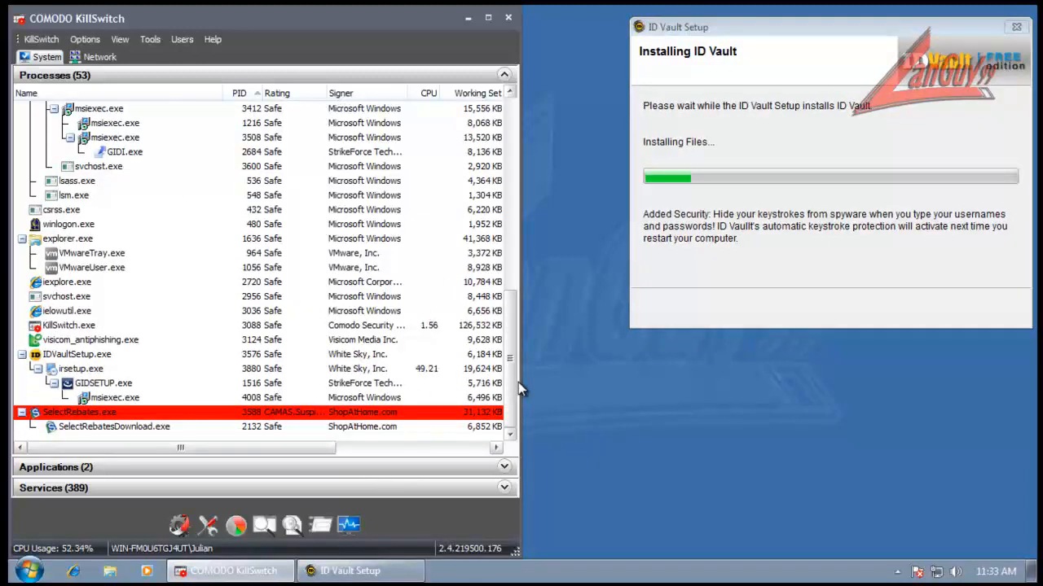
{"action": "left_click", "coordinate": [67, 355]}
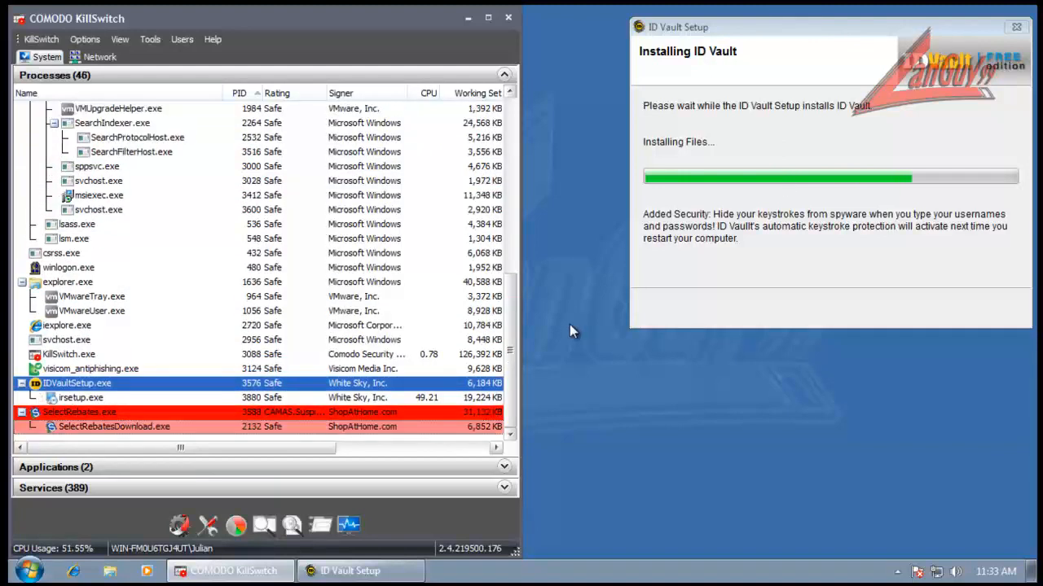
{"action": "left_click_drag", "start_coordinate": [512, 351], "coordinate": [513, 299]}
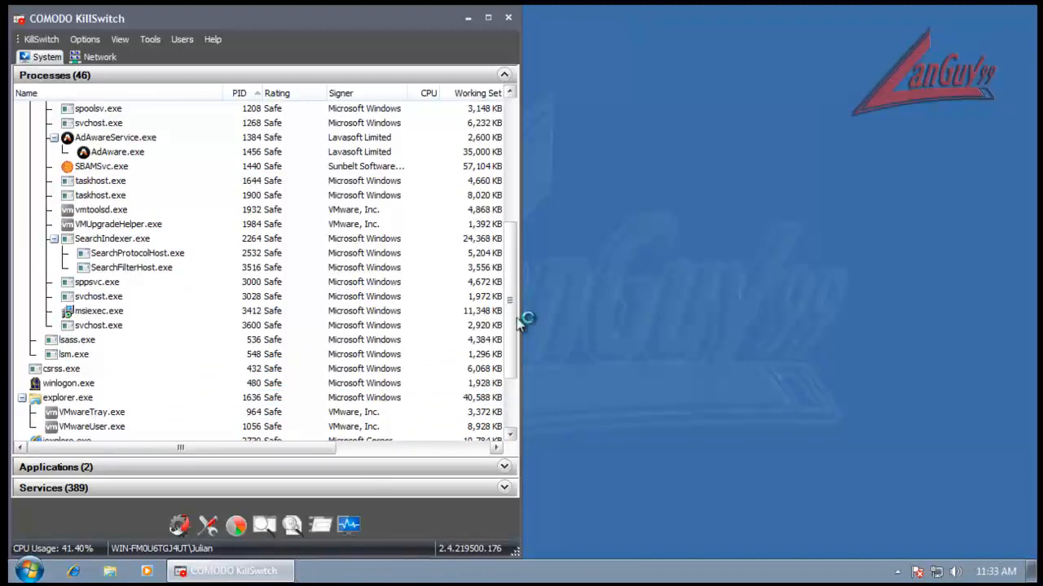
{"action": "left_click_drag", "start_coordinate": [512, 352], "coordinate": [511, 397]}
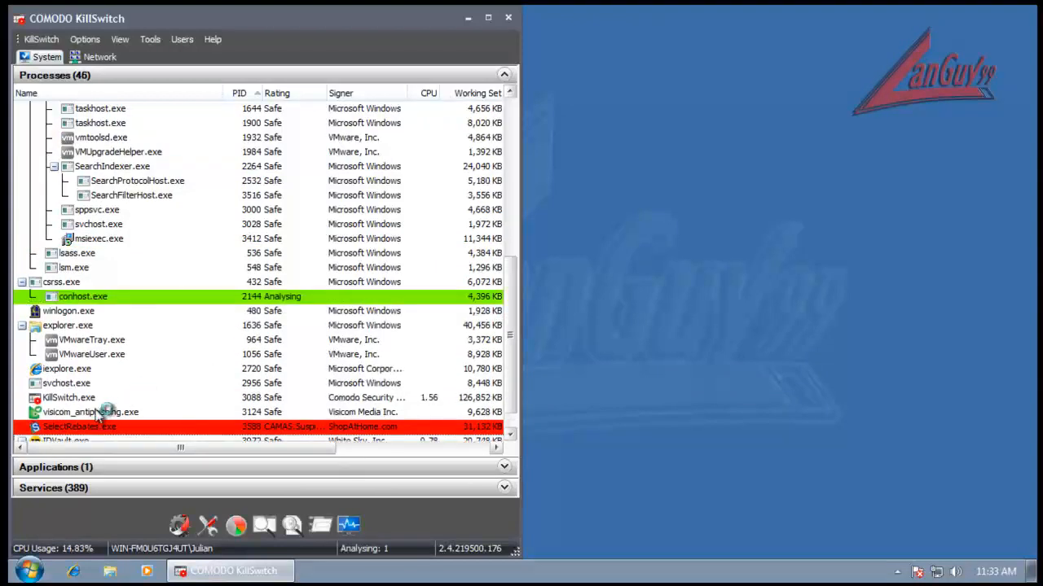
{"action": "left_click", "coordinate": [91, 412]}
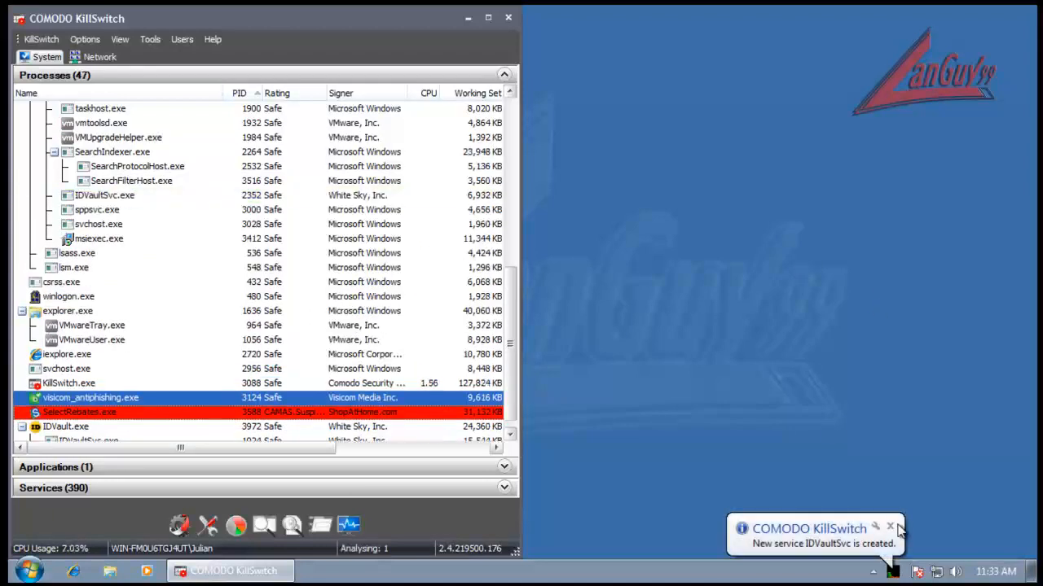
{"action": "left_click", "coordinate": [896, 527]}
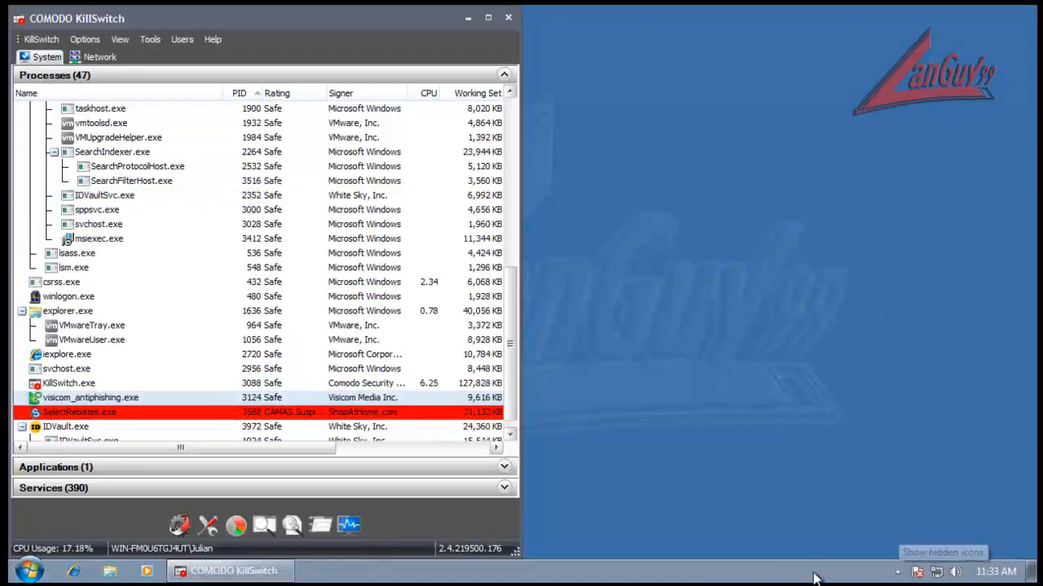
{"action": "left_click", "coordinate": [507, 16]}
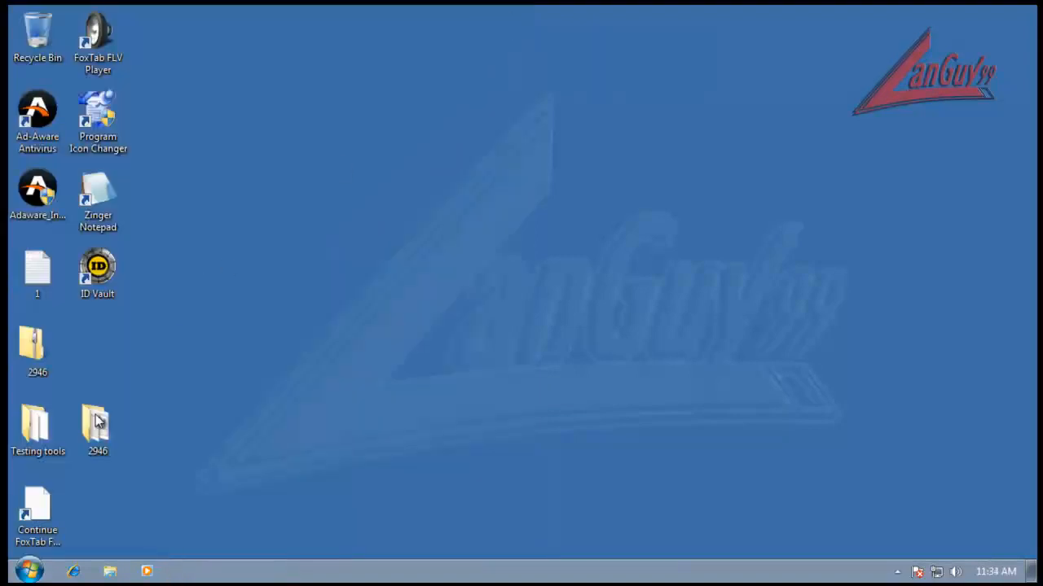
- Try to delete the extracted 2946 folder from the desktop
{"action": "left_click", "coordinate": [106, 434]}
{"action": "key", "text": "Delete"}
{"action": "key", "text": "Return"}
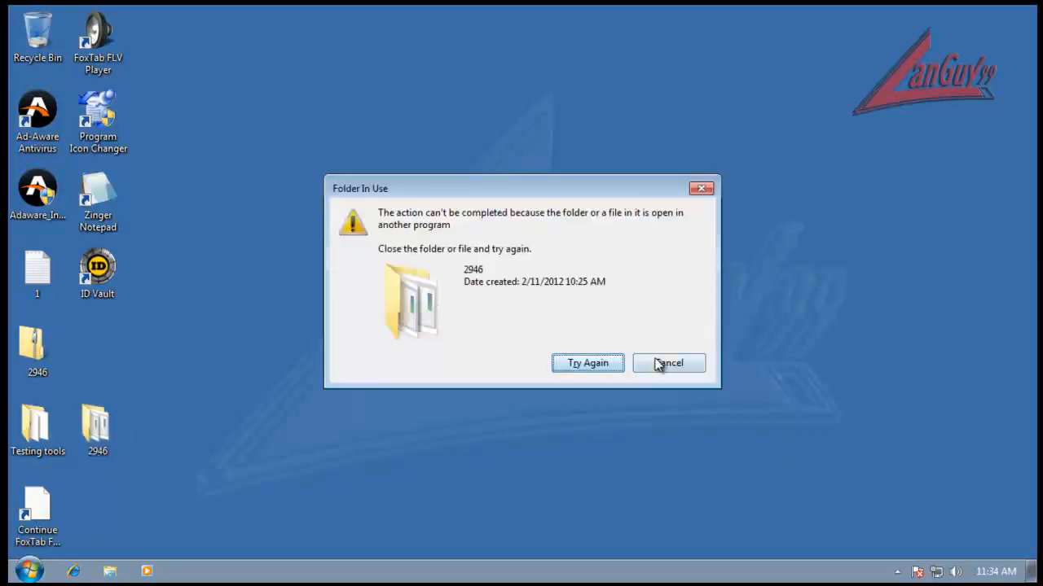
{"action": "left_click", "coordinate": [652, 364]}
- Open Ad-Aware Antivirus and start a full scan of the system
{"action": "left_click", "coordinate": [897, 571]}
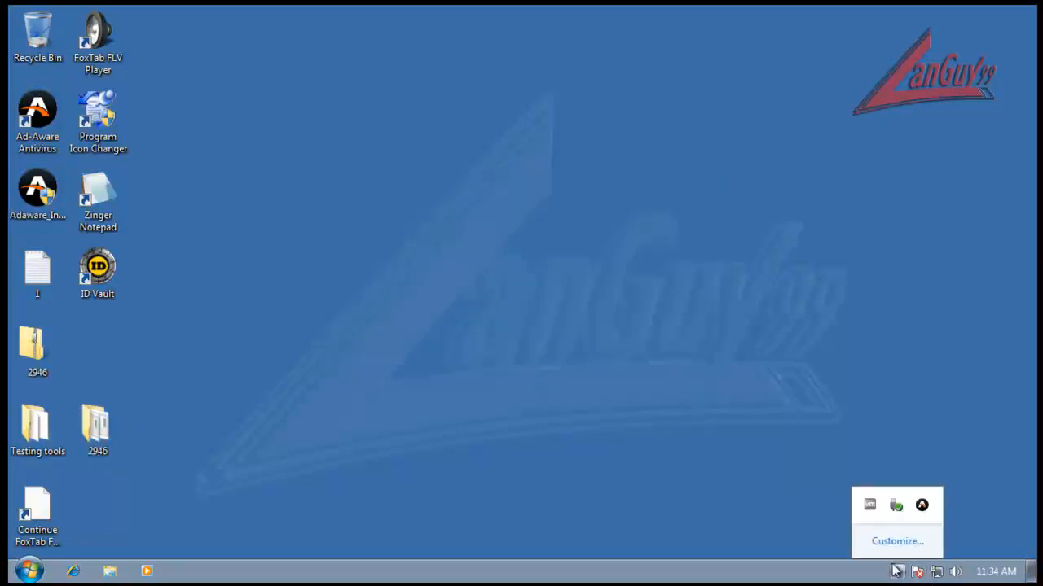
{"action": "double_click", "coordinate": [922, 506]}
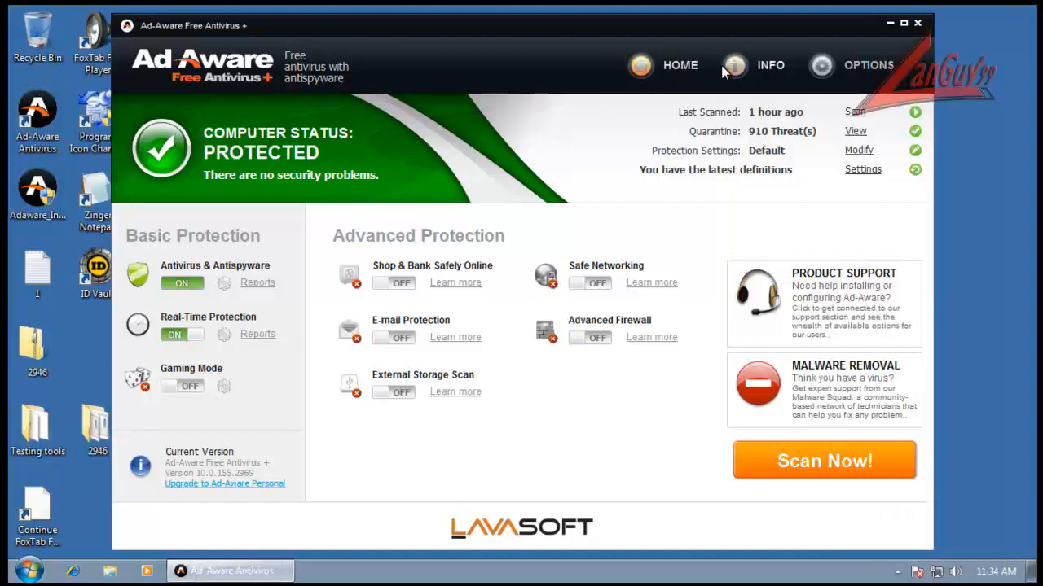
{"action": "left_click", "coordinate": [854, 113]}
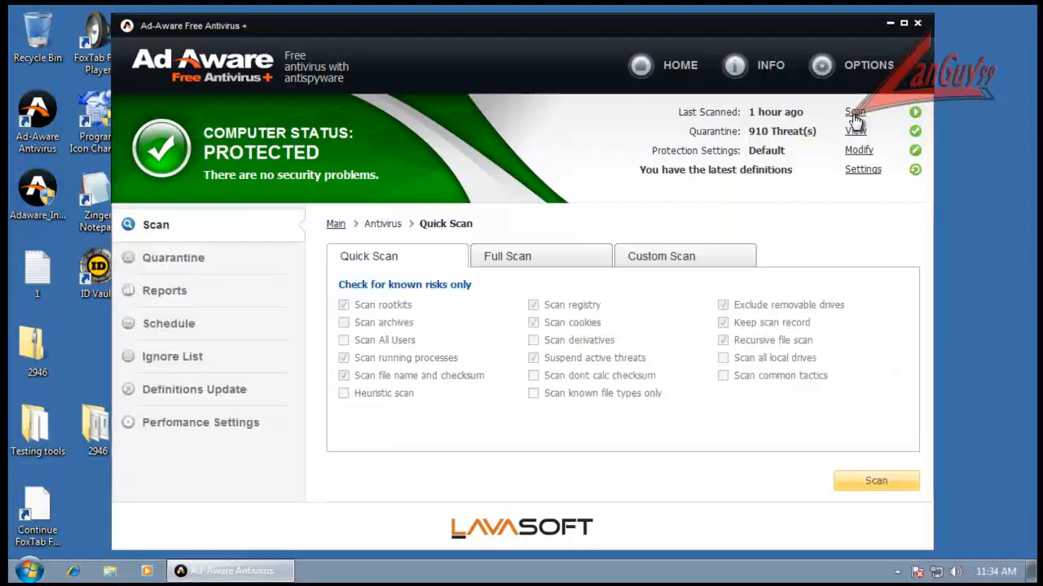
{"action": "left_click", "coordinate": [544, 257]}
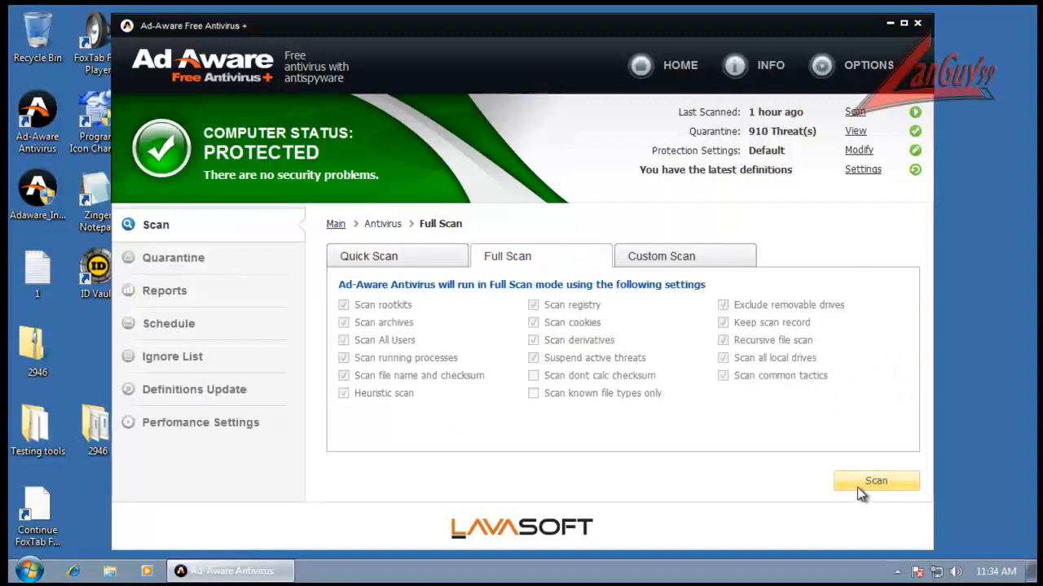
{"action": "left_click", "coordinate": [861, 492]}
{"action": "left_click_drag", "start_coordinate": [355, 25], "coordinate": [389, 18]}
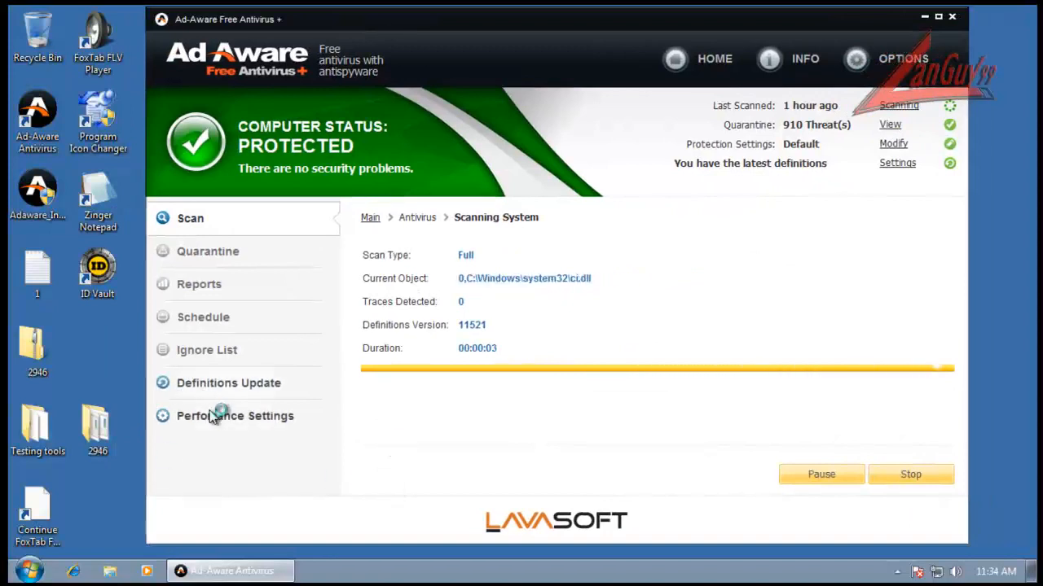
- Set the Full scan performance level to Critical and return to the scan progress
{"action": "left_click", "coordinate": [281, 411]}
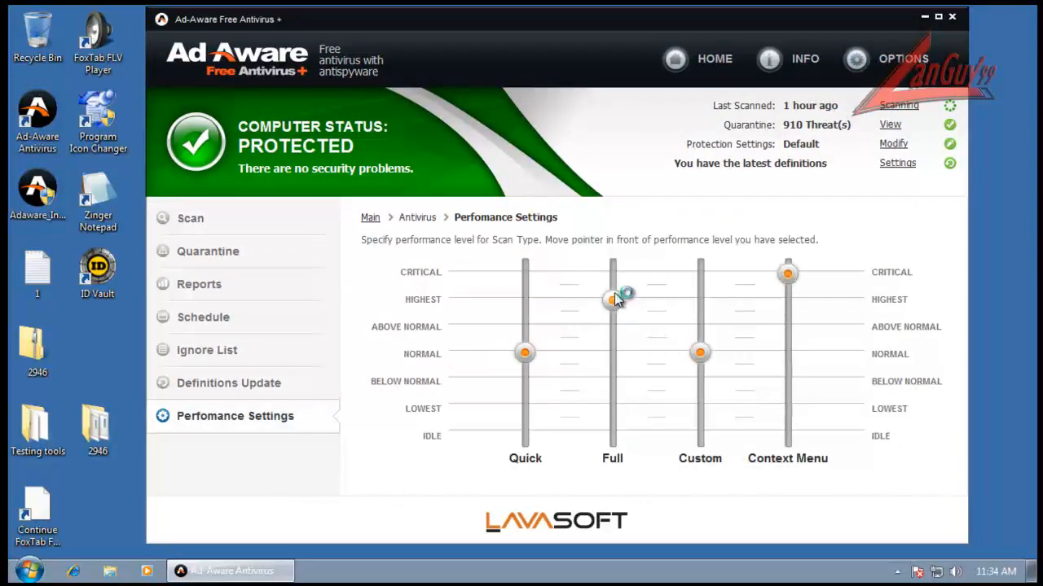
{"action": "left_click_drag", "start_coordinate": [611, 300], "coordinate": [612, 273]}
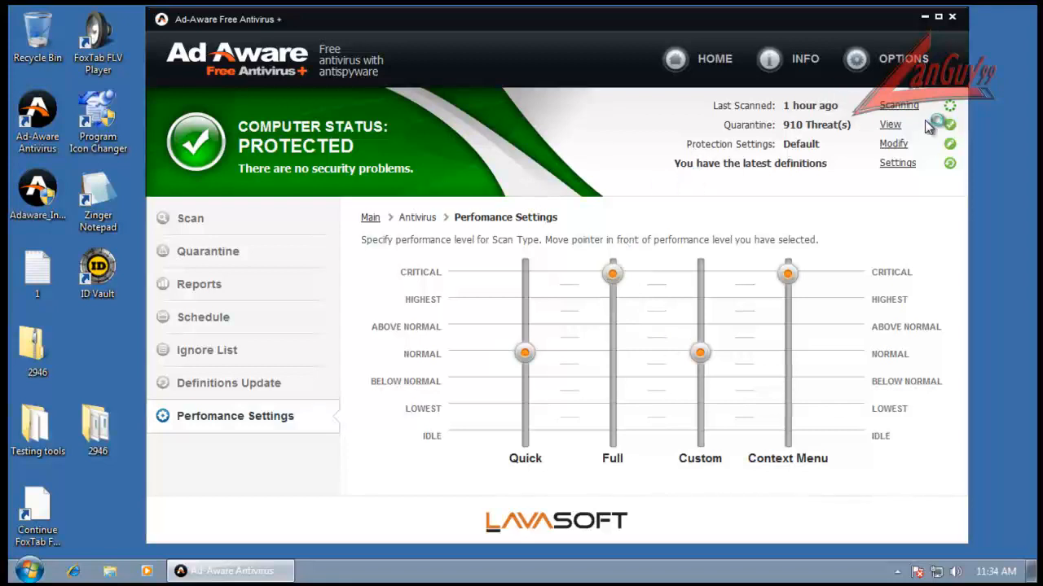
{"action": "left_click", "coordinate": [900, 110]}
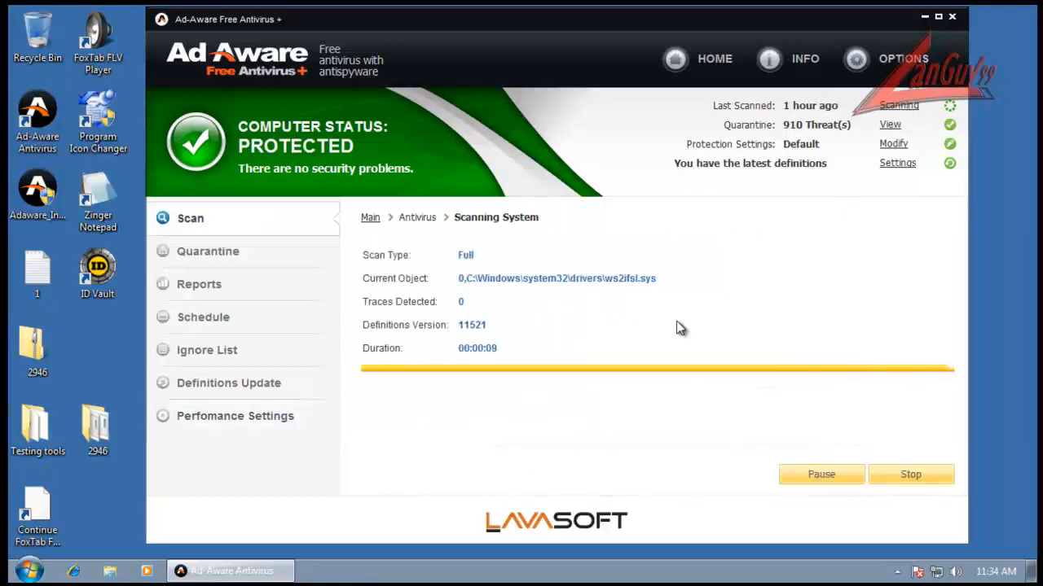
- Check the running processes and their CPU usage in Windows Task Manager, and close it
{"action": "right_click", "coordinate": [471, 570]}
{"action": "left_click", "coordinate": [582, 516]}
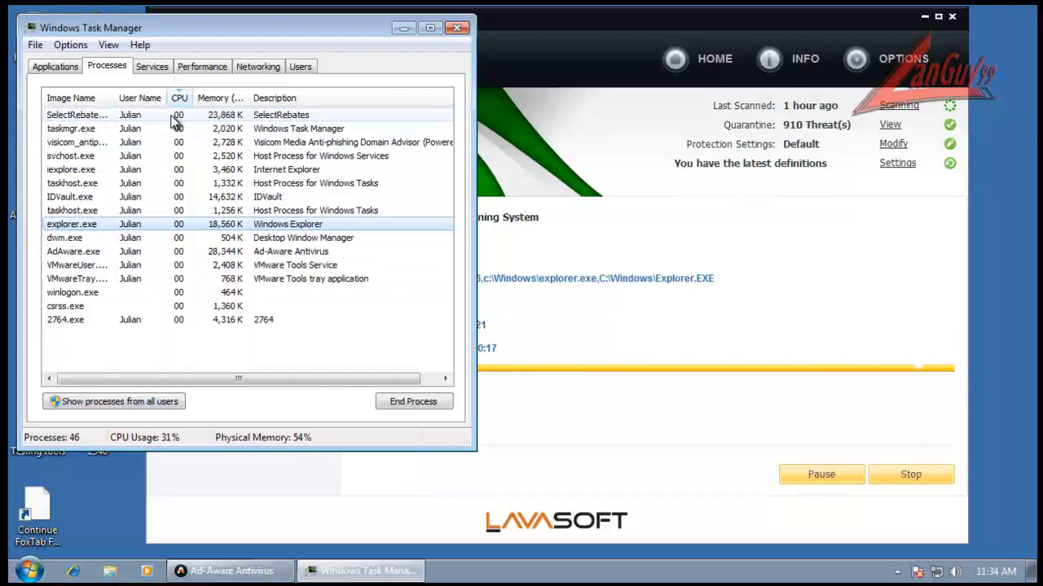
{"action": "left_click", "coordinate": [460, 27]}
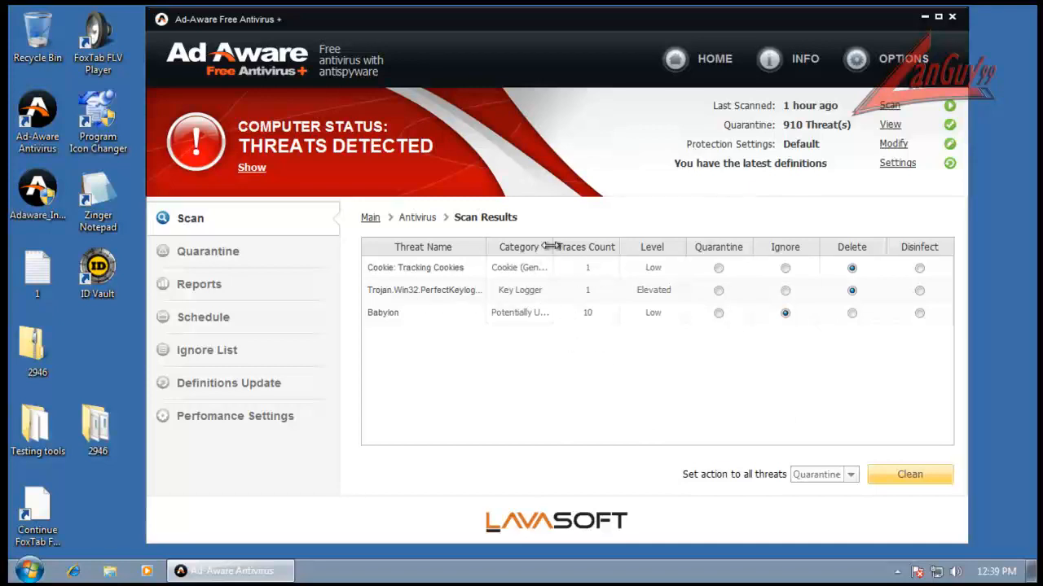
- Widen the Category column, quarantine all threats found by the full scan, and review the scan history and detailed report
{"action": "left_click_drag", "start_coordinate": [552, 246], "coordinate": [603, 247]}
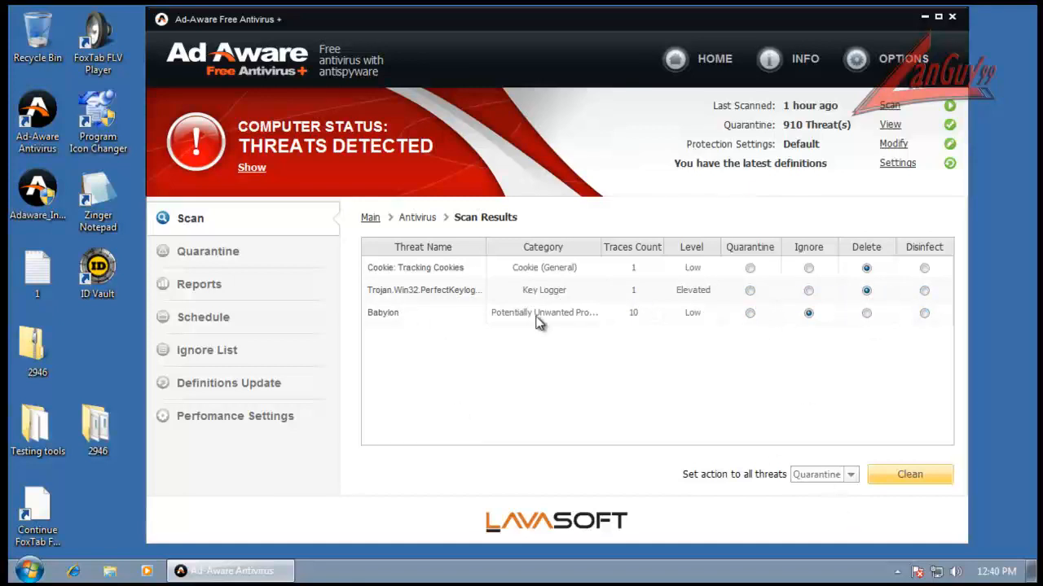
{"action": "left_click", "coordinate": [847, 473]}
{"action": "left_click", "coordinate": [829, 500]}
{"action": "left_click", "coordinate": [827, 474]}
{"action": "left_click", "coordinate": [826, 490]}
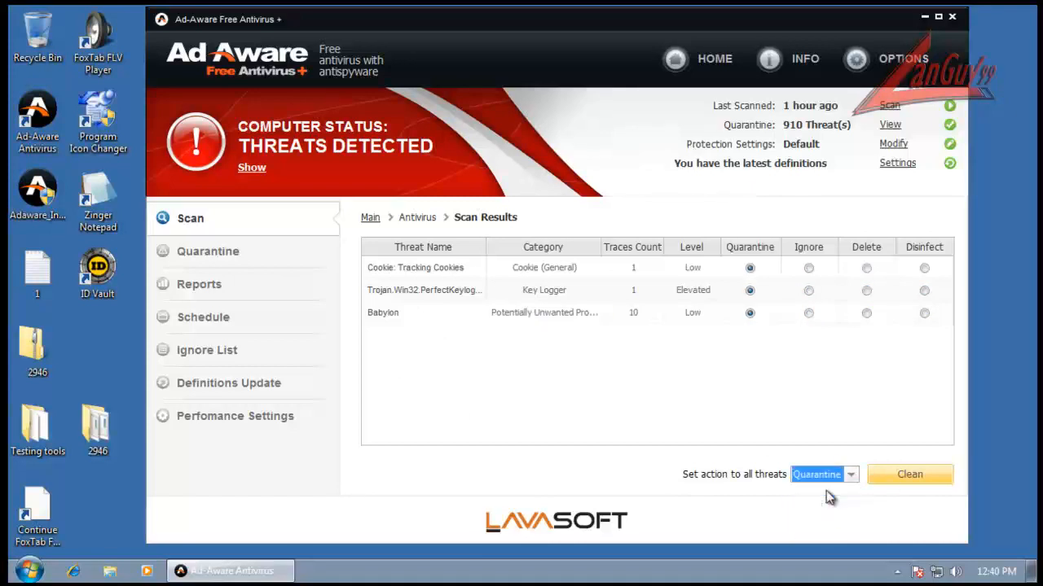
{"action": "left_click", "coordinate": [912, 474]}
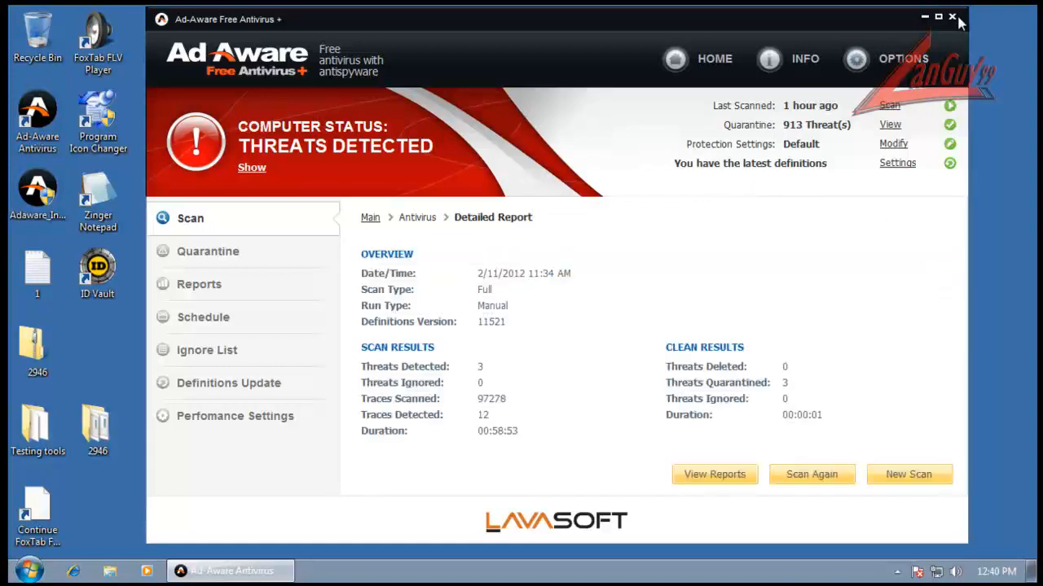
{"action": "left_click", "coordinate": [251, 169]}
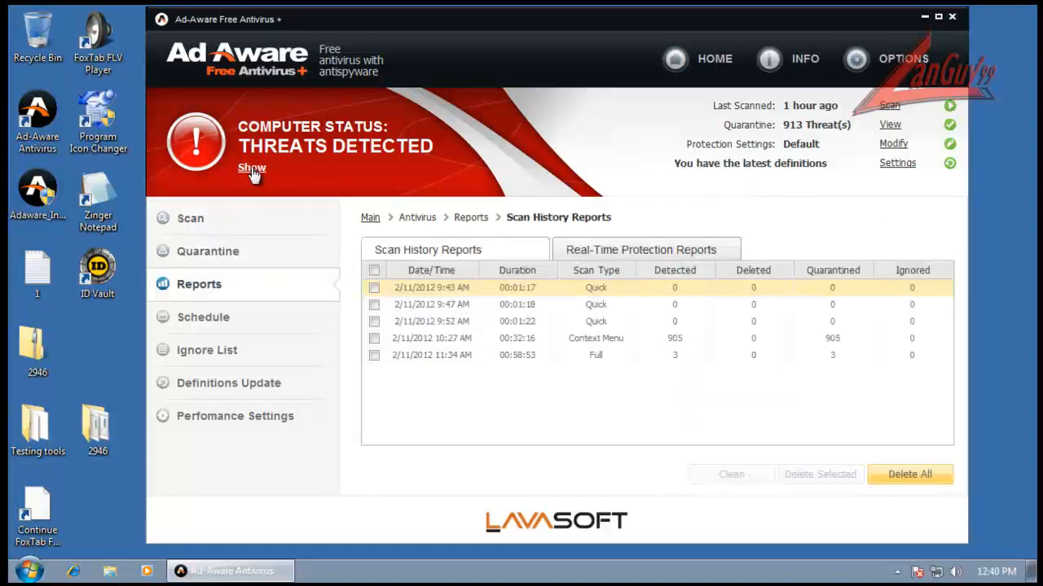
{"action": "left_click", "coordinate": [204, 220]}
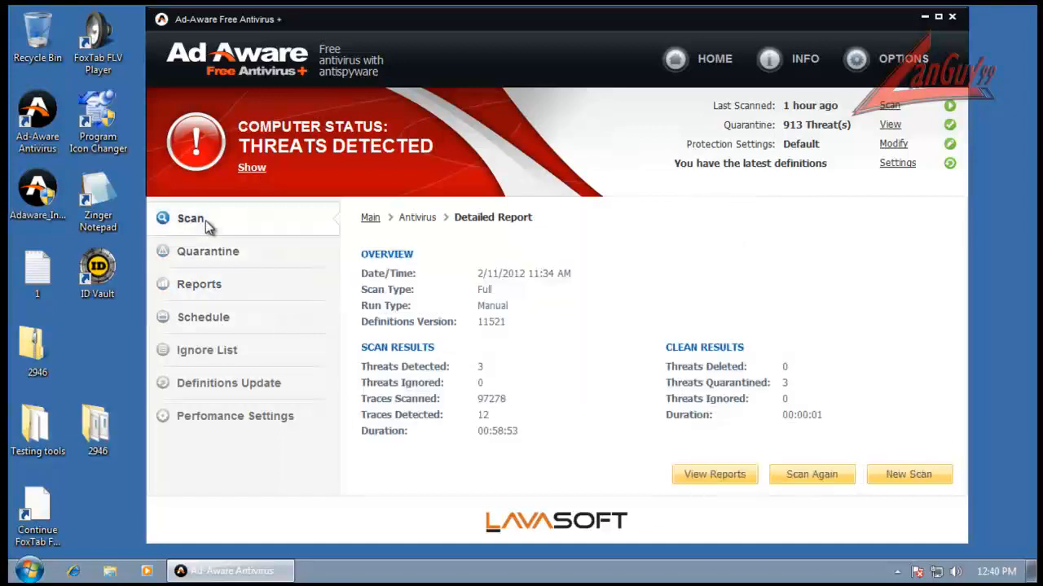
- Close Ad-Aware Antivirus and try to delete the extracted 2946 folder from the desktop
{"action": "left_click", "coordinate": [951, 18]}
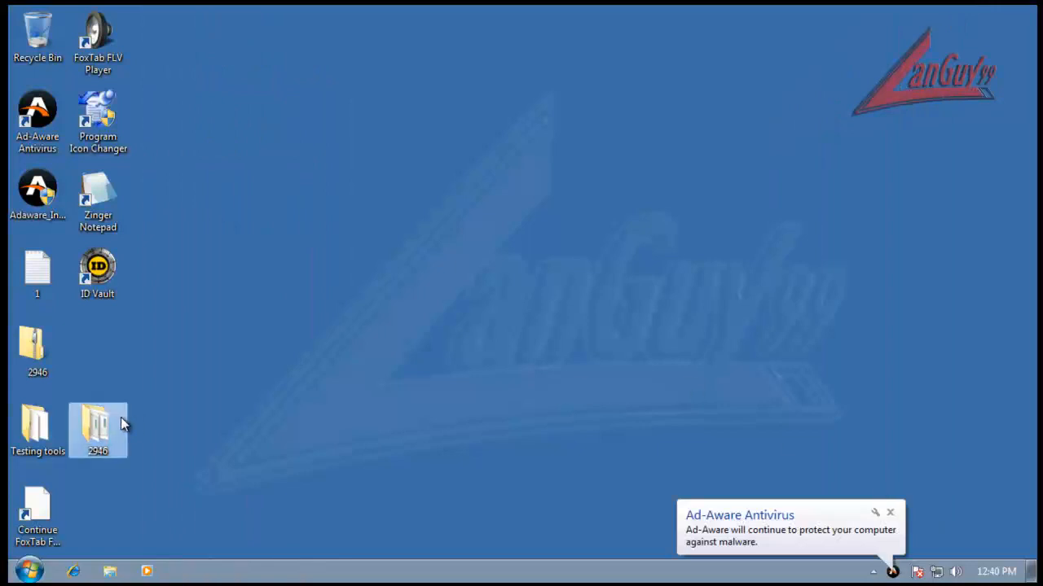
{"action": "key", "text": "Delete"}
{"action": "key", "text": "Return"}
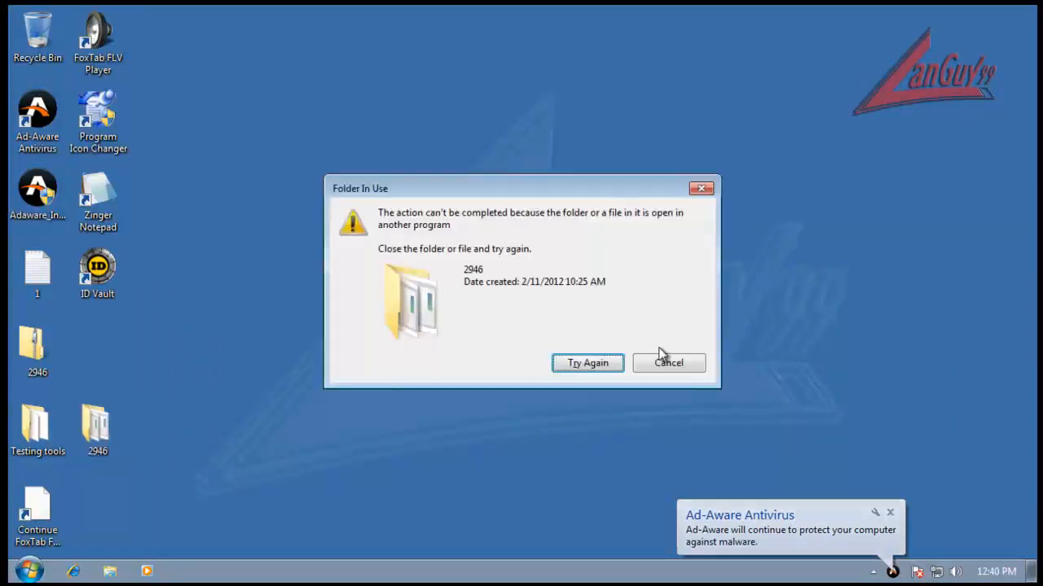
{"action": "left_click", "coordinate": [659, 363]}
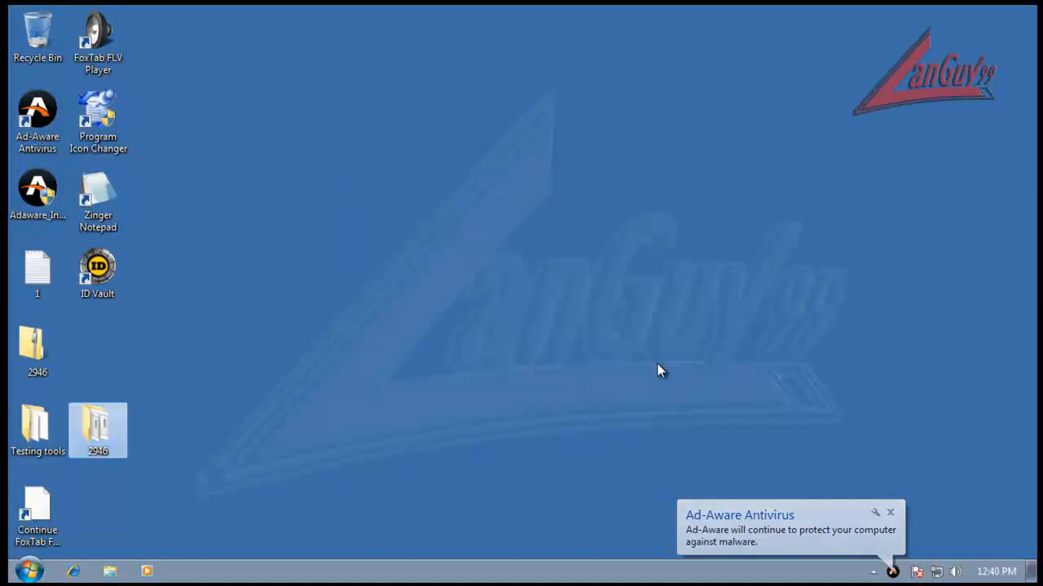
- Check the options of the ID Vault icon among the hidden notification icons
{"action": "left_click", "coordinate": [879, 572]}
{"action": "right_click", "coordinate": [868, 510]}
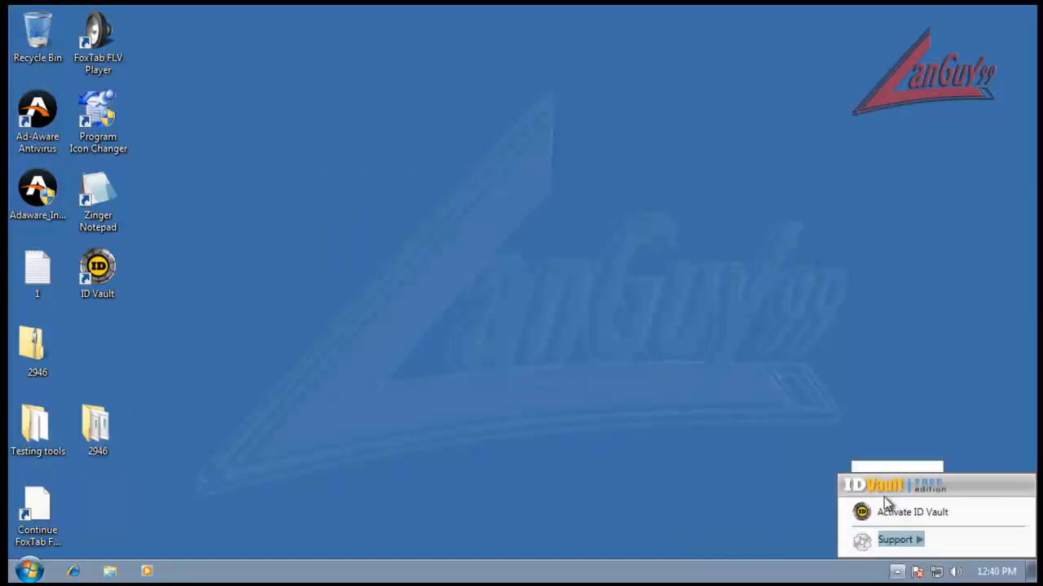
{"action": "left_click", "coordinate": [723, 466]}
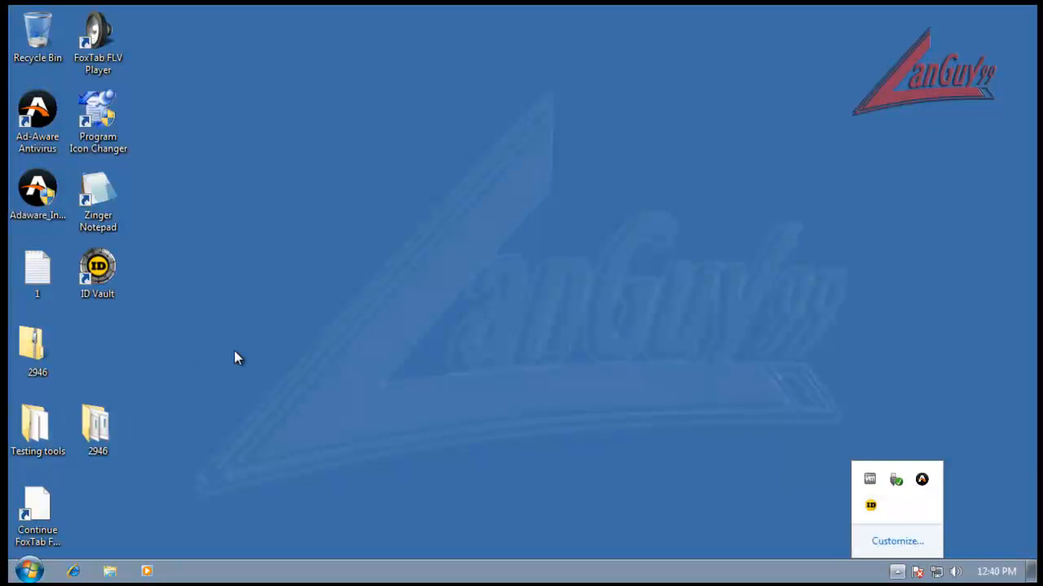
- Run KillSwitch from the CCE folder inside Testing tools and allow it to make changes to the computer
{"action": "left_click", "coordinate": [41, 440]}
{"action": "double_click", "coordinate": [40, 438]}
{"action": "left_click", "coordinate": [322, 144]}
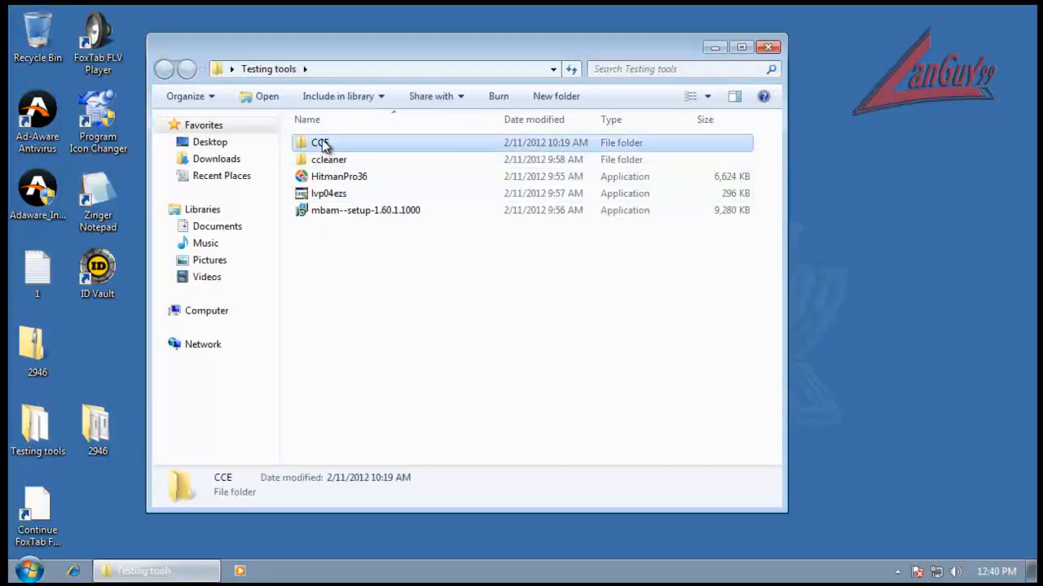
{"action": "double_click", "coordinate": [342, 395]}
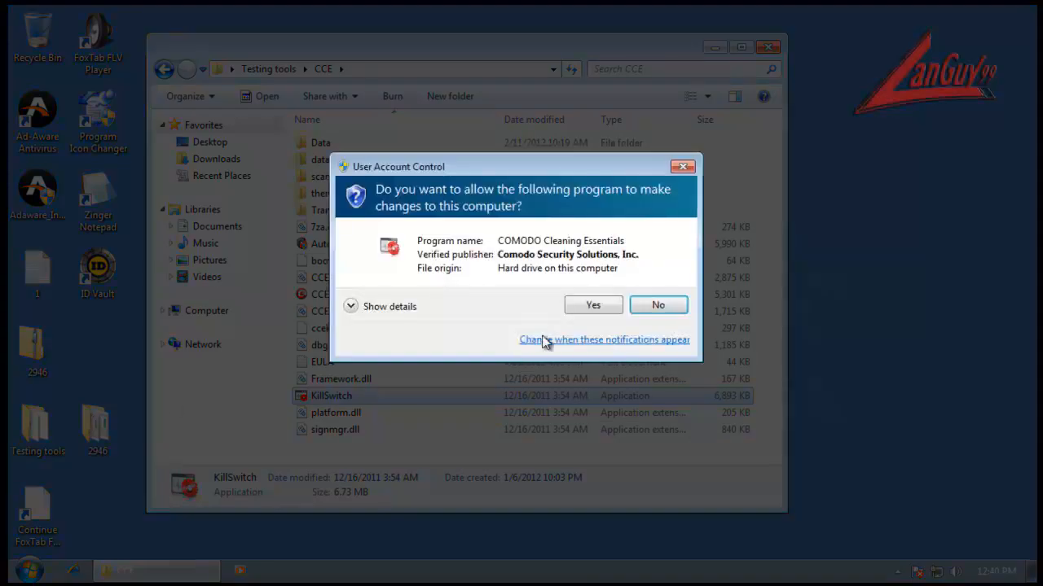
{"action": "left_click", "coordinate": [593, 305]}
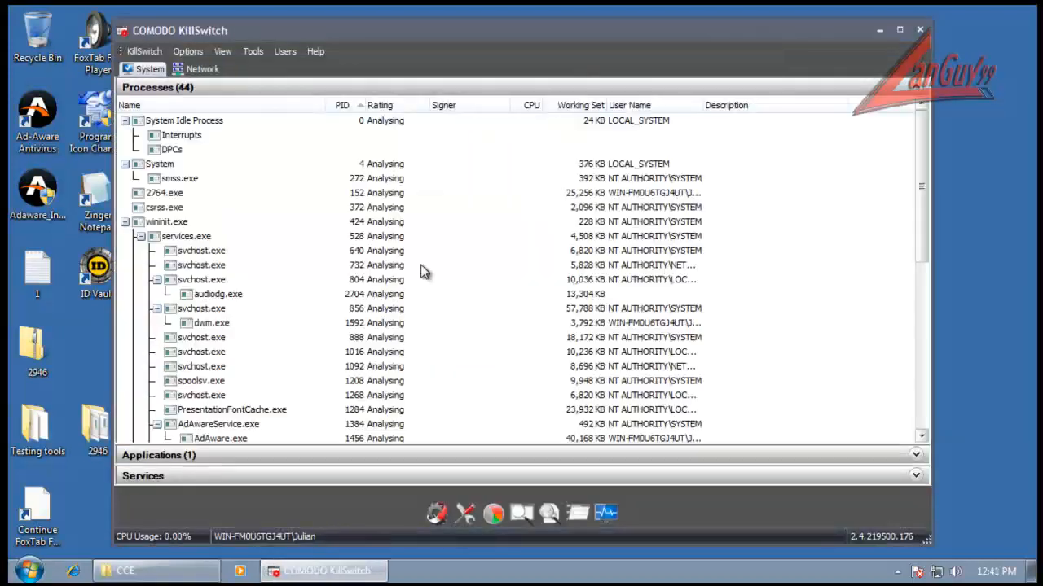
- Examine the running processes in COMODO KillSwitch and the actions available for SelectRebates.exe
{"action": "left_click_drag", "start_coordinate": [917, 187], "coordinate": [929, 373]}
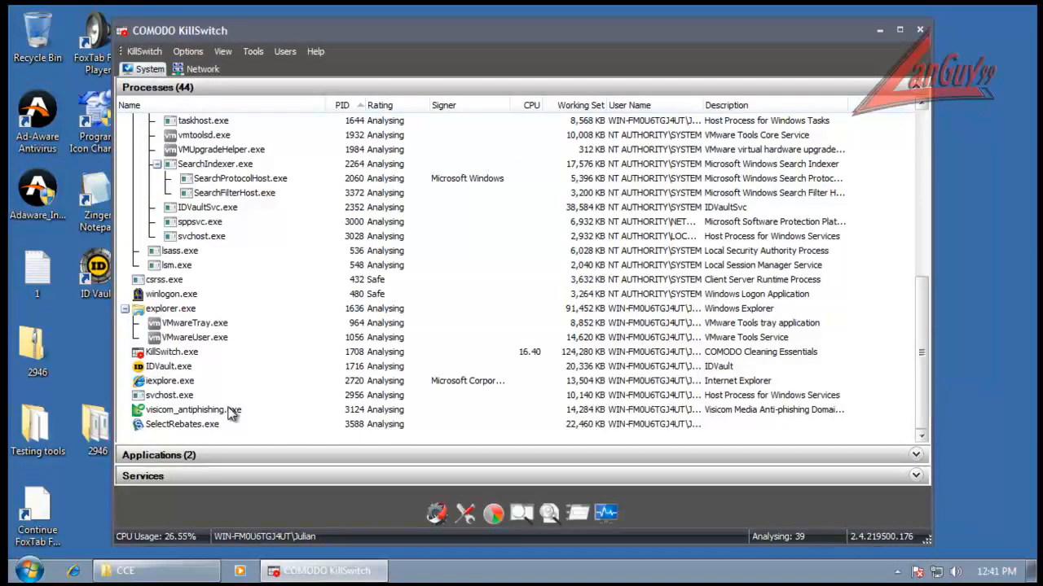
{"action": "right_click", "coordinate": [204, 422]}
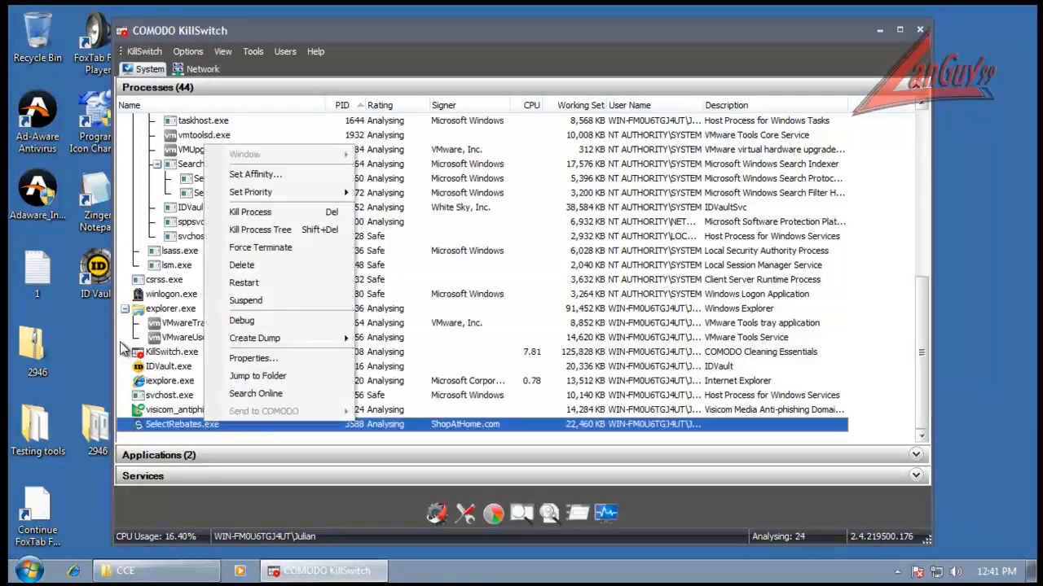
{"action": "left_click", "coordinate": [162, 337]}
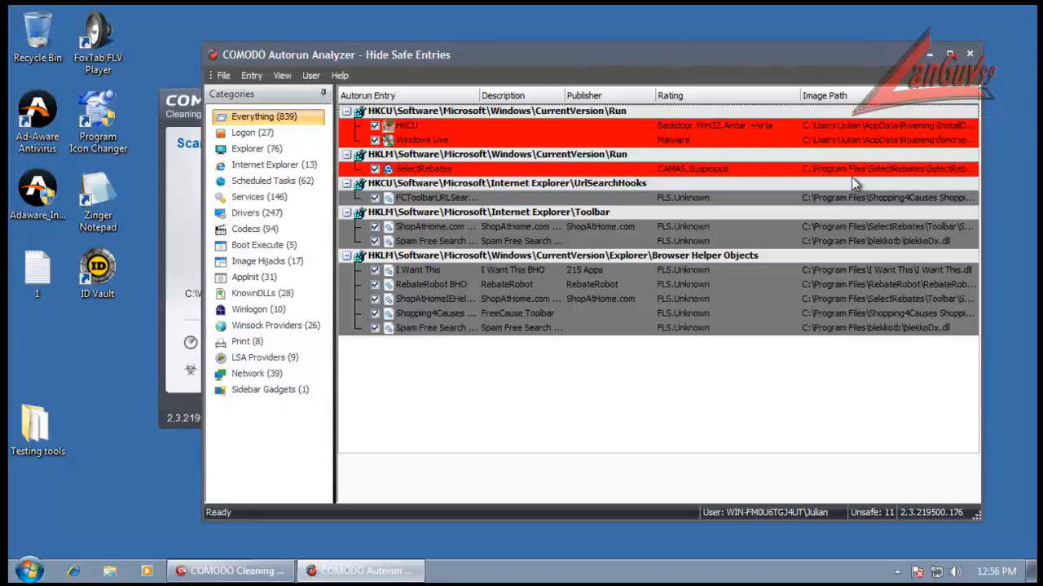
- Delete the HKCU, Windows Live and SelectRebates startup entries from the Run keys in COMODO Autorun Analyzer
{"action": "right_click", "coordinate": [413, 128]}
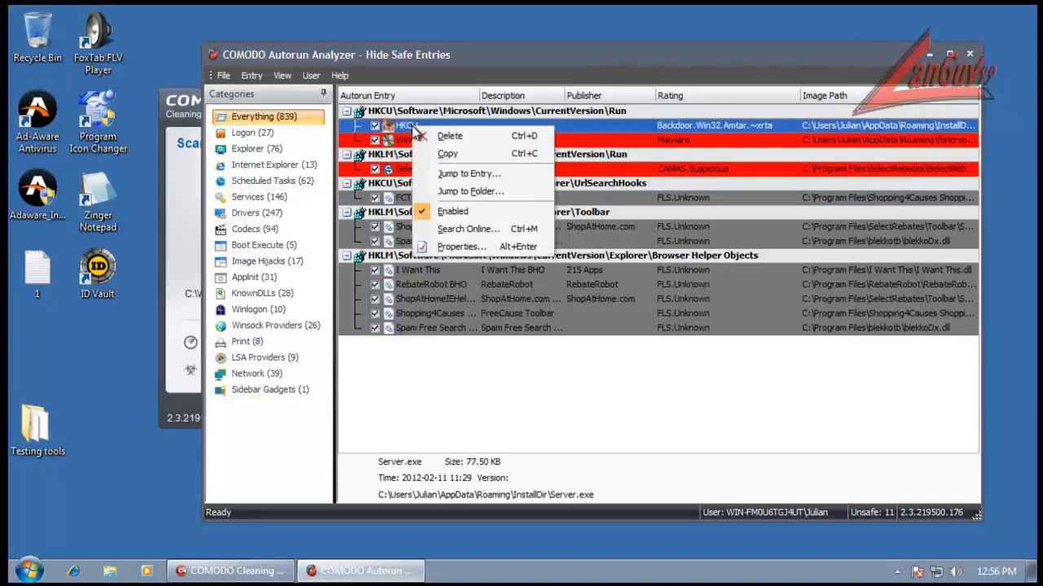
{"action": "left_click", "coordinate": [466, 138]}
{"action": "left_click", "coordinate": [607, 334]}
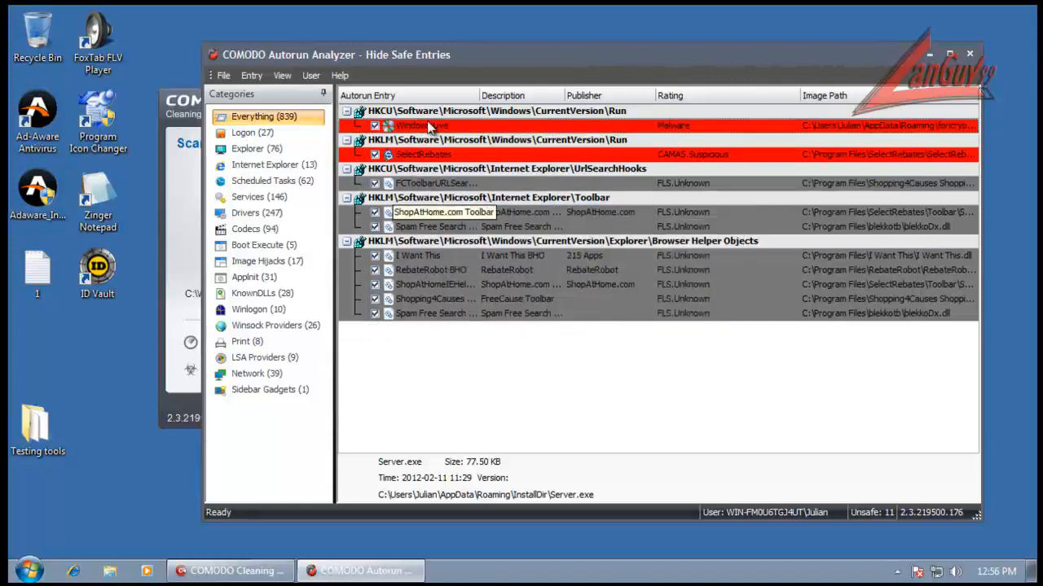
{"action": "left_click", "coordinate": [418, 127]}
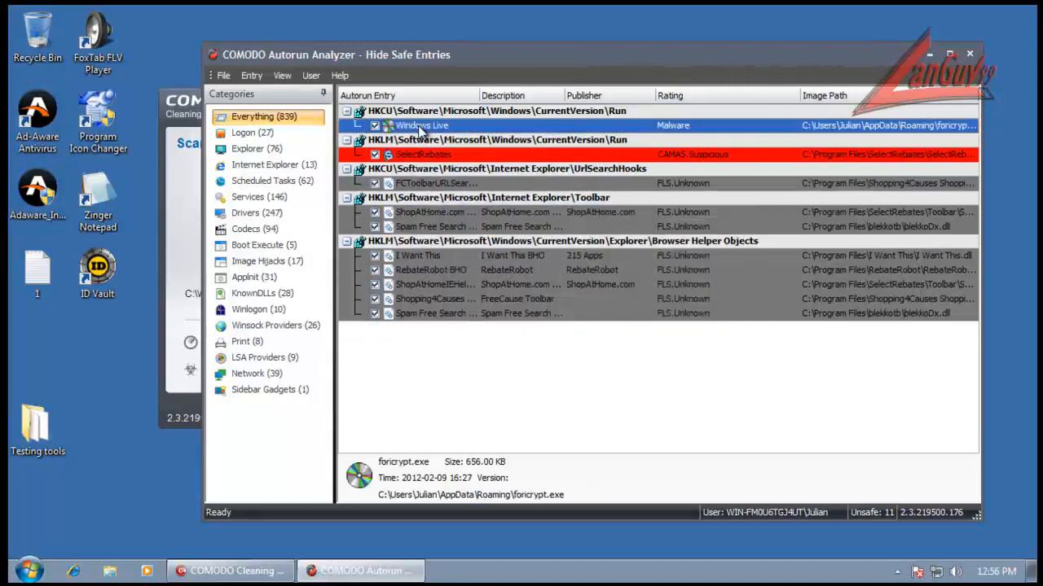
{"action": "key", "text": "Delete"}
{"action": "key", "text": "Return"}
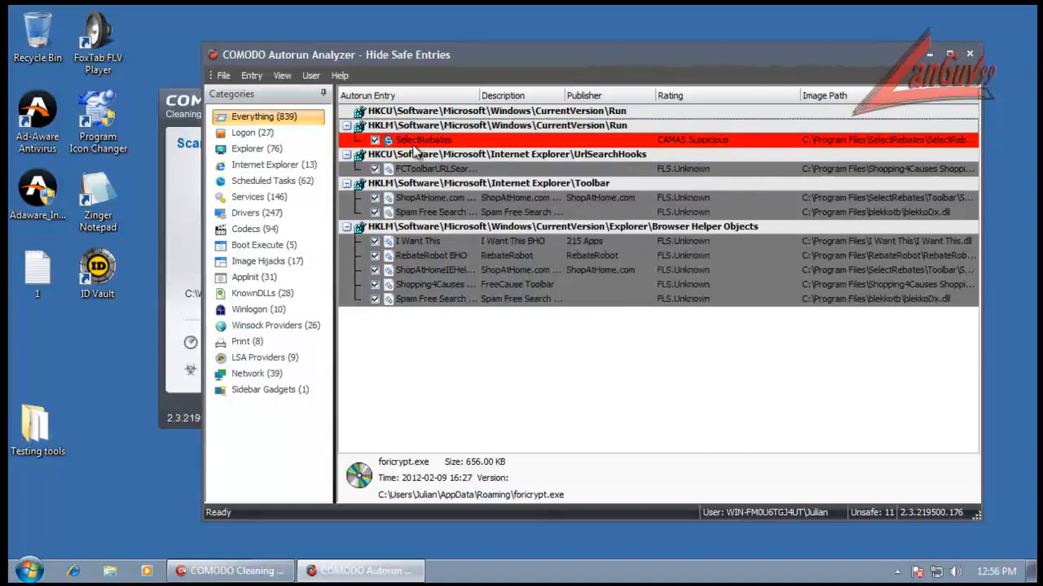
{"action": "left_click", "coordinate": [415, 143]}
{"action": "key", "text": "Delete"}
{"action": "key", "text": "Return"}
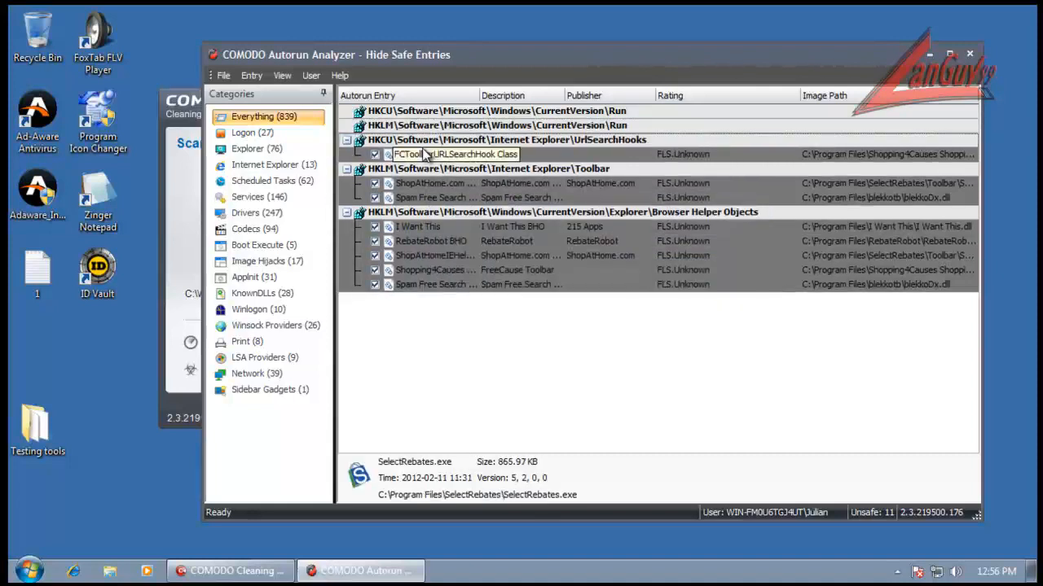
- Delete the FCToolbarURLSearchHook entry and both Internet Explorer toolbar entries, ShopAtHome.com and Spam Free Search
{"action": "left_click", "coordinate": [422, 153]}
{"action": "key", "text": "Delete"}
{"action": "key", "text": "Return"}
{"action": "left_click", "coordinate": [424, 170]}
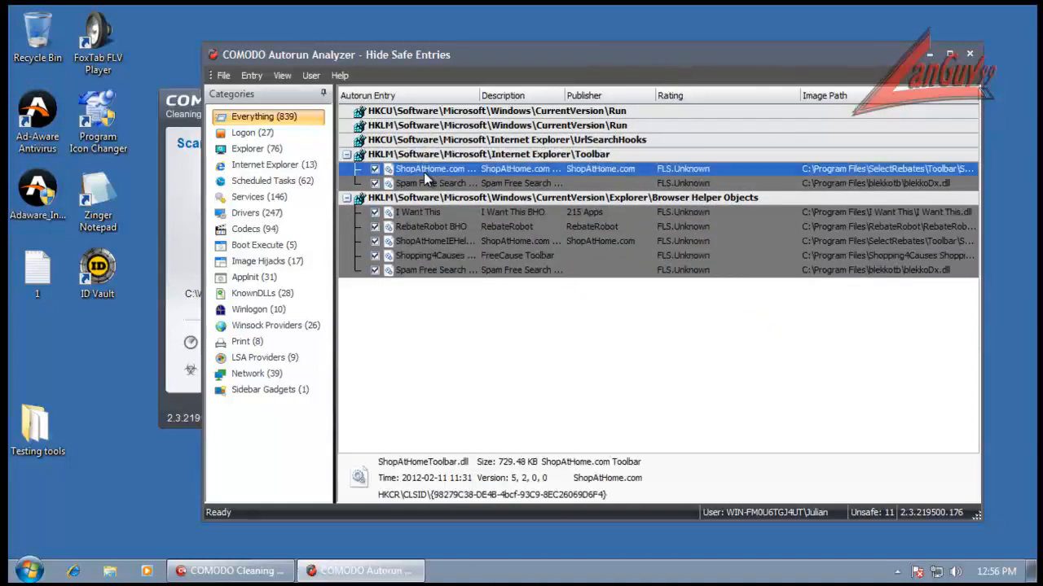
{"action": "key", "text": "Delete"}
{"action": "key", "text": "Return"}
{"action": "left_click", "coordinate": [423, 172]}
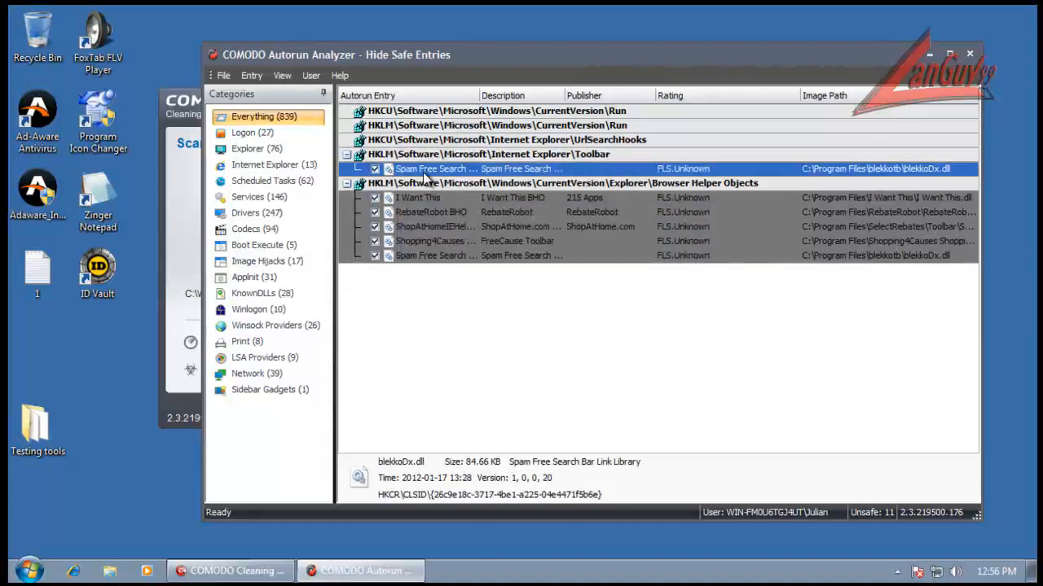
{"action": "key", "text": "Delete"}
{"action": "key", "text": "Return"}
- Delete the I Want This, RebateRobot BHO and ShopAtHome.com helper entries from Browser Helper Objects
{"action": "left_click", "coordinate": [420, 183]}
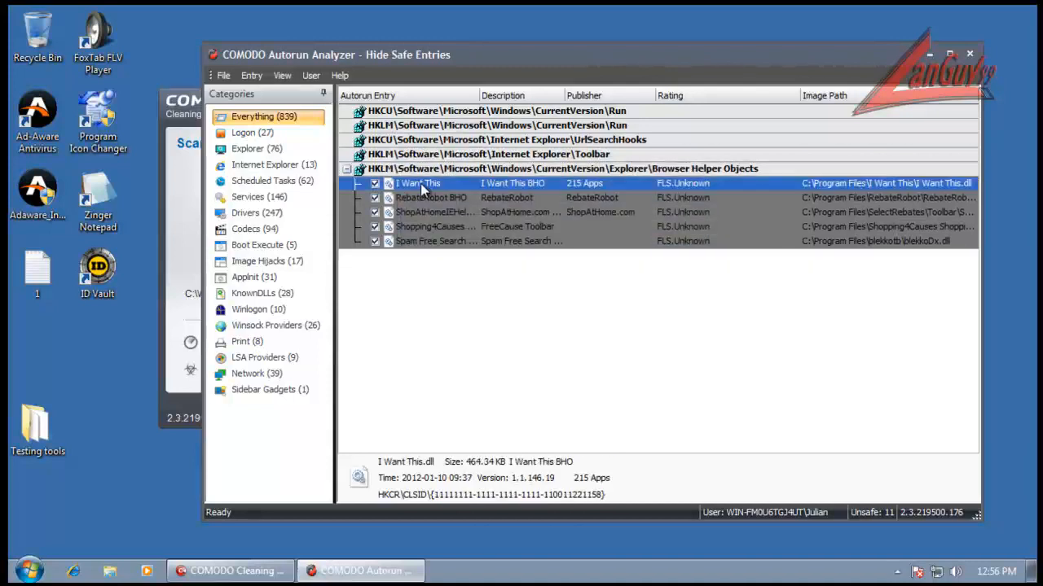
{"action": "key", "text": "Delete"}
{"action": "key", "text": "Return"}
{"action": "left_click", "coordinate": [421, 184]}
{"action": "key", "text": "Delete"}
{"action": "key", "text": "Return"}
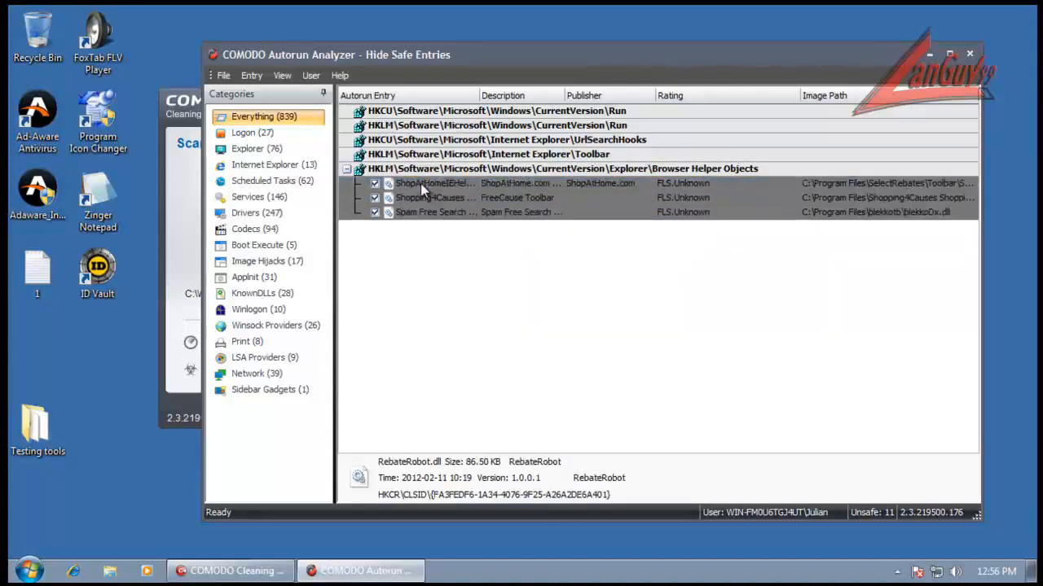
{"action": "left_click", "coordinate": [421, 183]}
{"action": "key", "text": "Delete"}
{"action": "key", "text": "Return"}
- Delete the remaining Shopping4Causes and Spam Free Search entries from Browser Helper Objects
{"action": "left_click", "coordinate": [421, 183]}
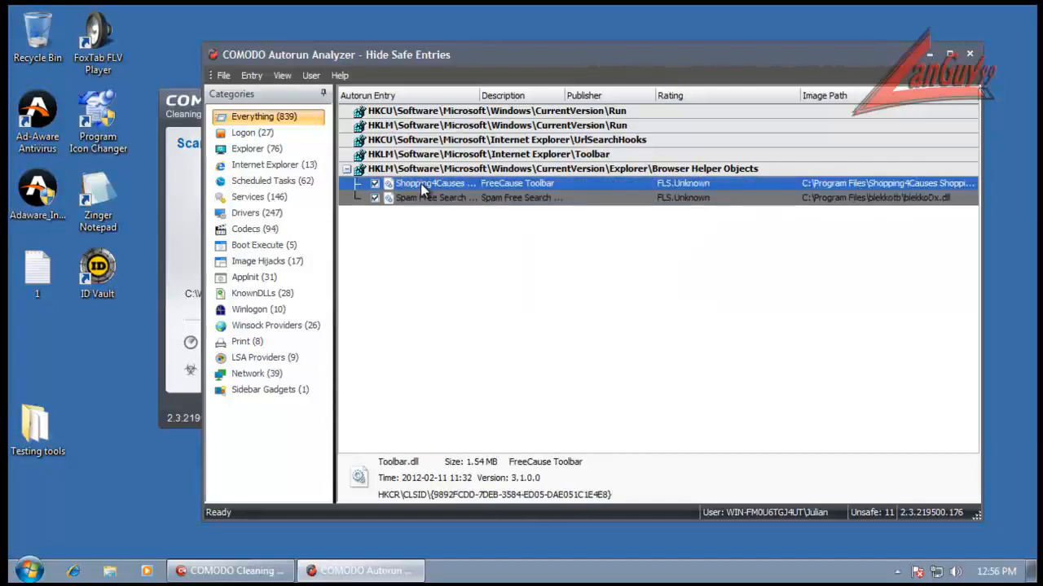
{"action": "key", "text": "Delete"}
{"action": "key", "text": "Return"}
{"action": "left_click", "coordinate": [421, 183]}
{"action": "key", "text": "Delete"}
{"action": "key", "text": "Return"}
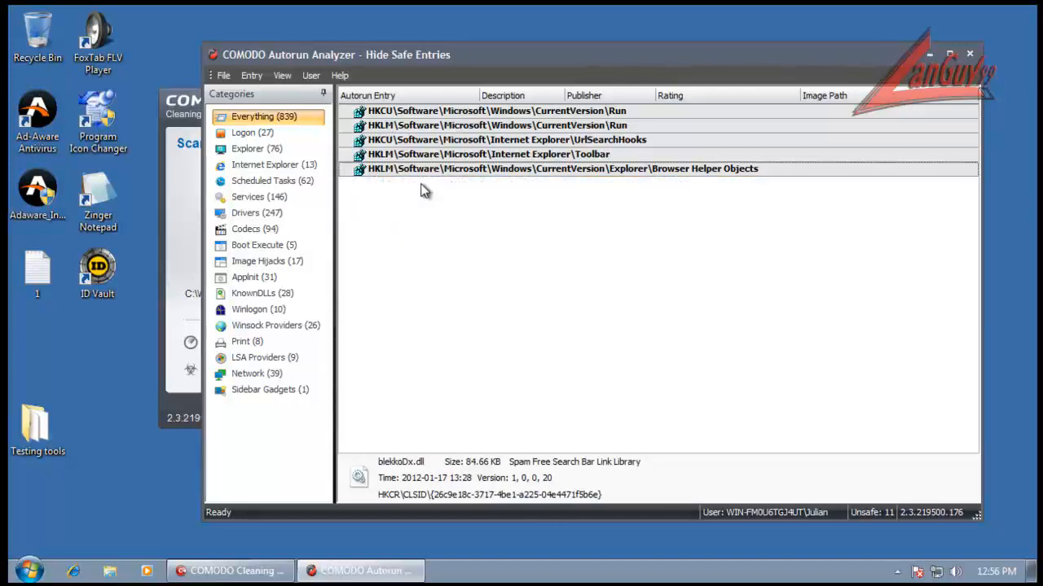
- Close Autorun Analyzer and resume the paused COMODO Cleaning Essentials scan
{"action": "left_click", "coordinate": [968, 55]}
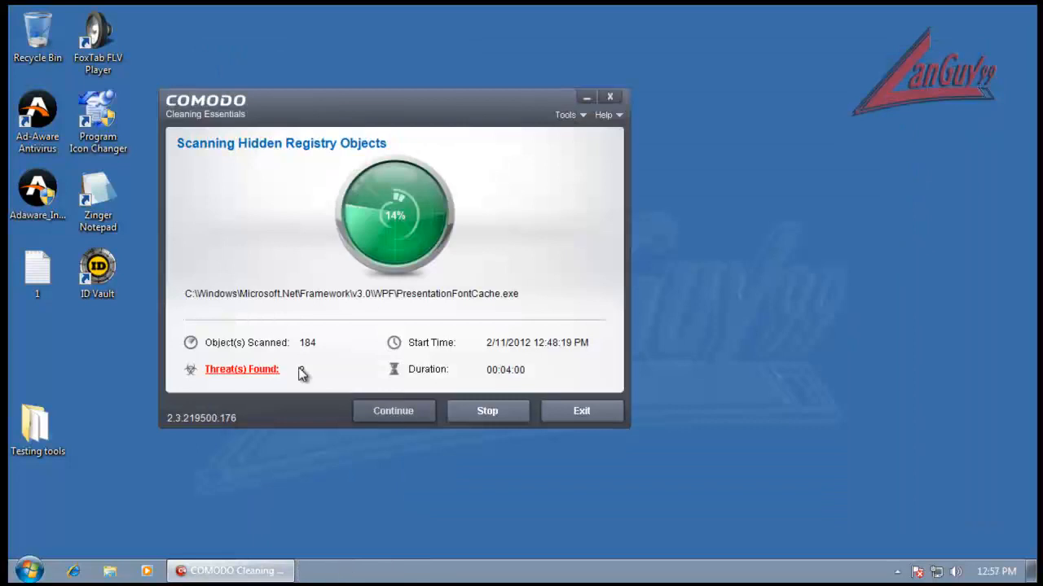
{"action": "left_click", "coordinate": [393, 412]}
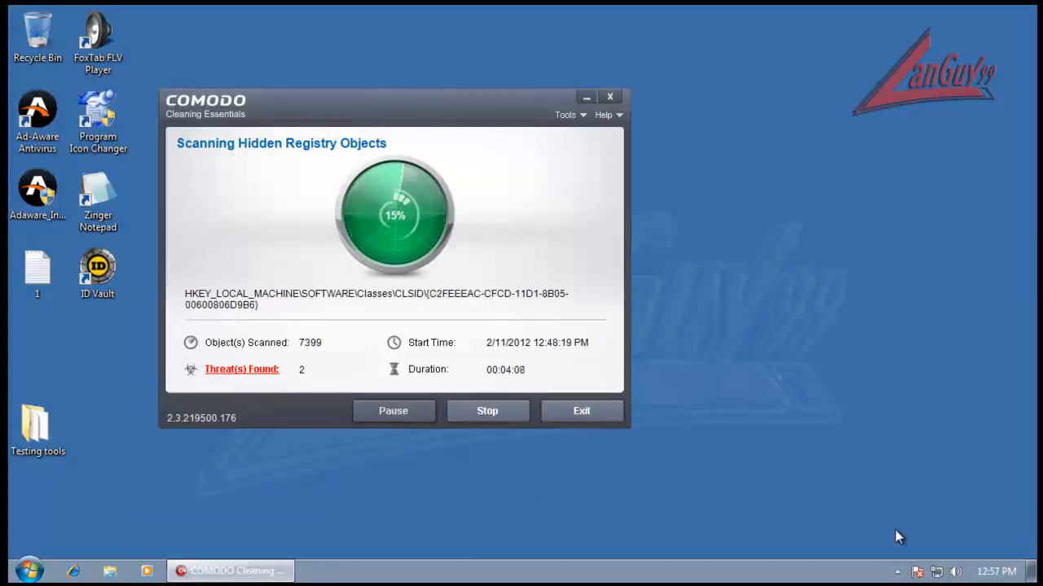
{"action": "left_click_drag", "start_coordinate": [359, 106], "coordinate": [385, 66]}
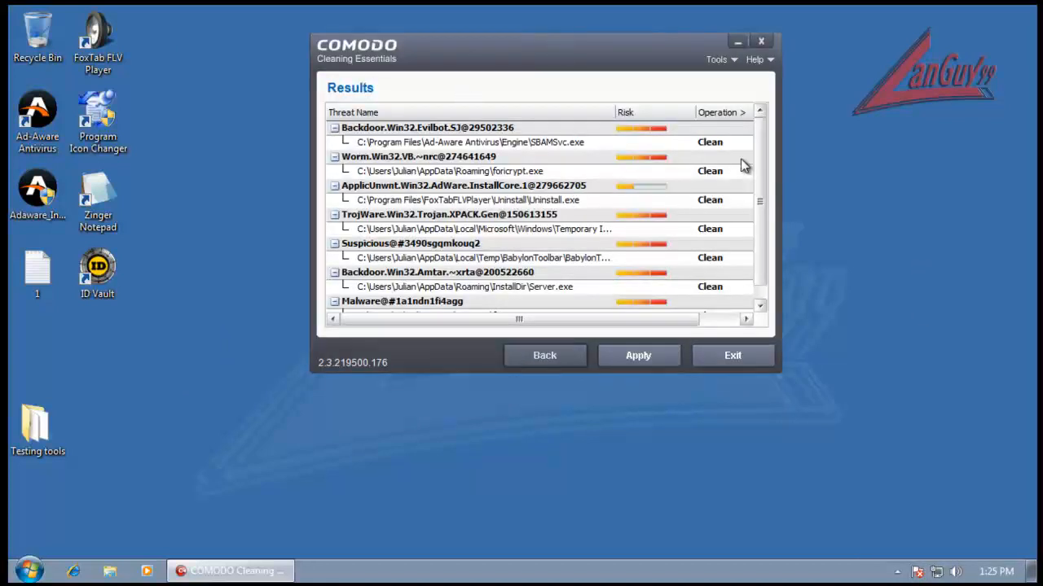
- Review the scan results, set the operation for Ad-Aware's SBAMSvc.exe to Report, apply all operations and exit
{"action": "left_click_drag", "start_coordinate": [758, 159], "coordinate": [759, 203]}
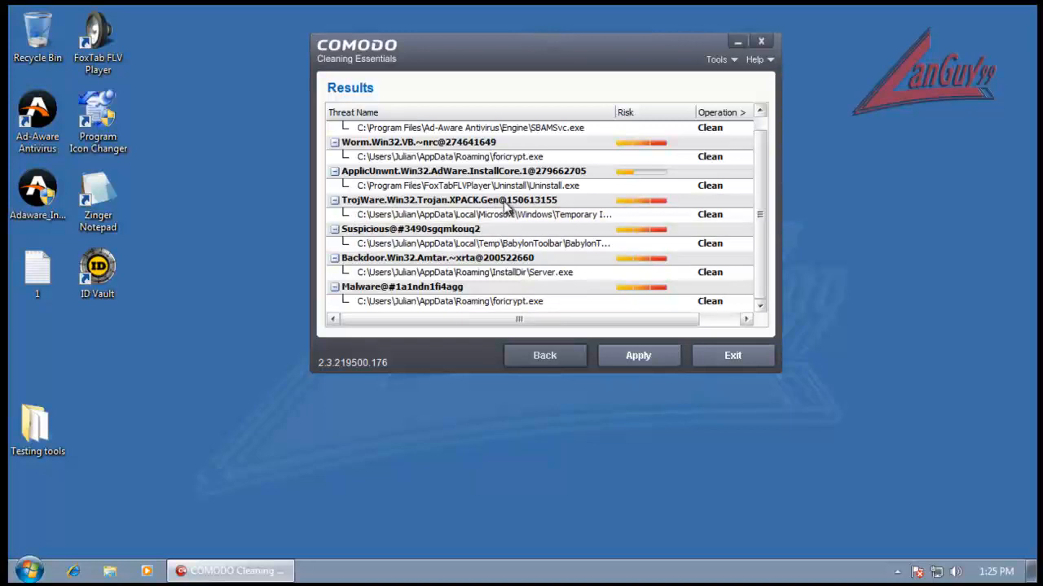
{"action": "left_click_drag", "start_coordinate": [758, 191], "coordinate": [759, 172]}
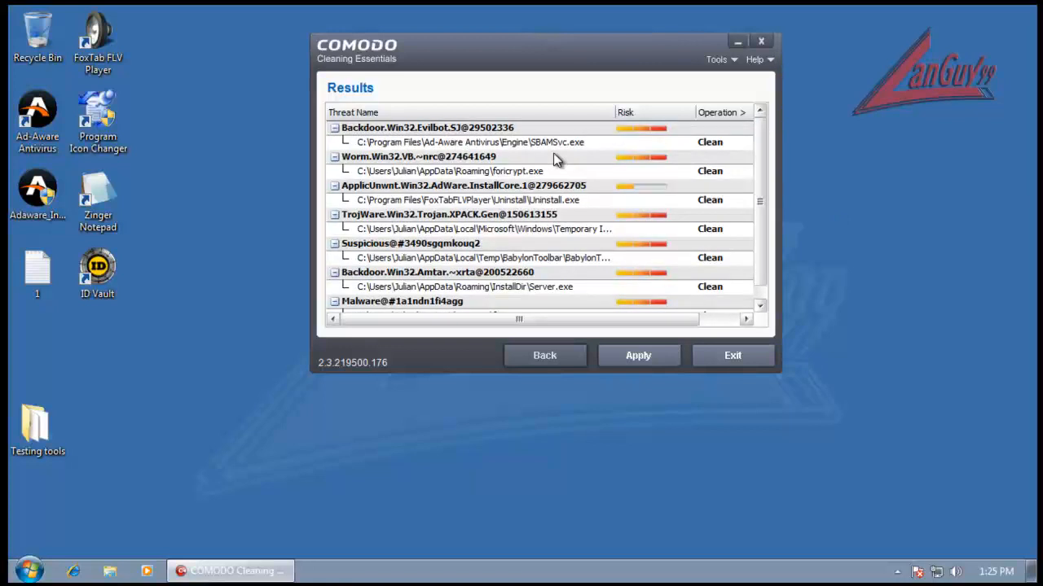
{"action": "left_click", "coordinate": [706, 146]}
{"action": "left_click", "coordinate": [714, 175]}
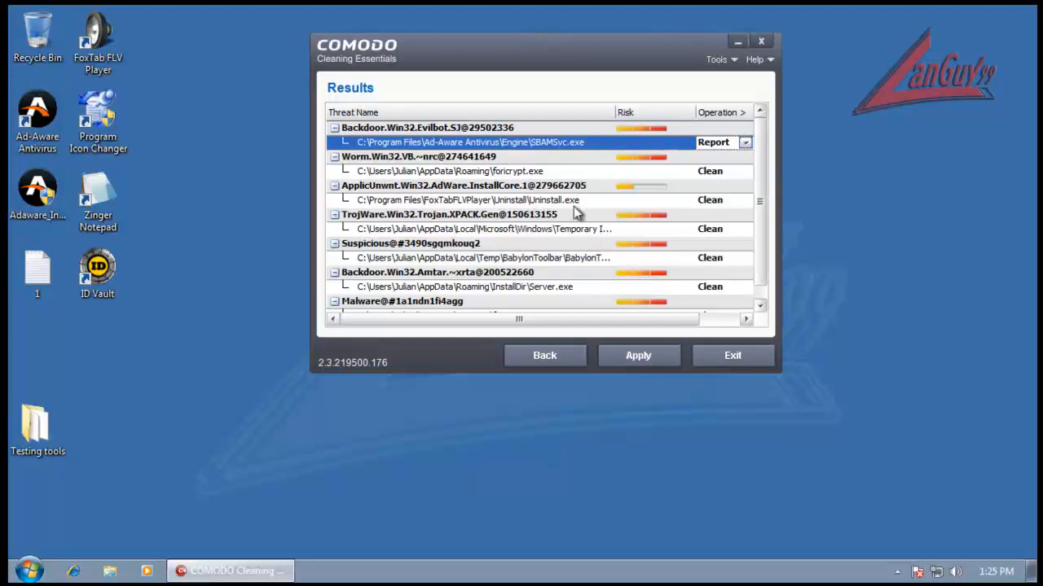
{"action": "left_click", "coordinate": [638, 356]}
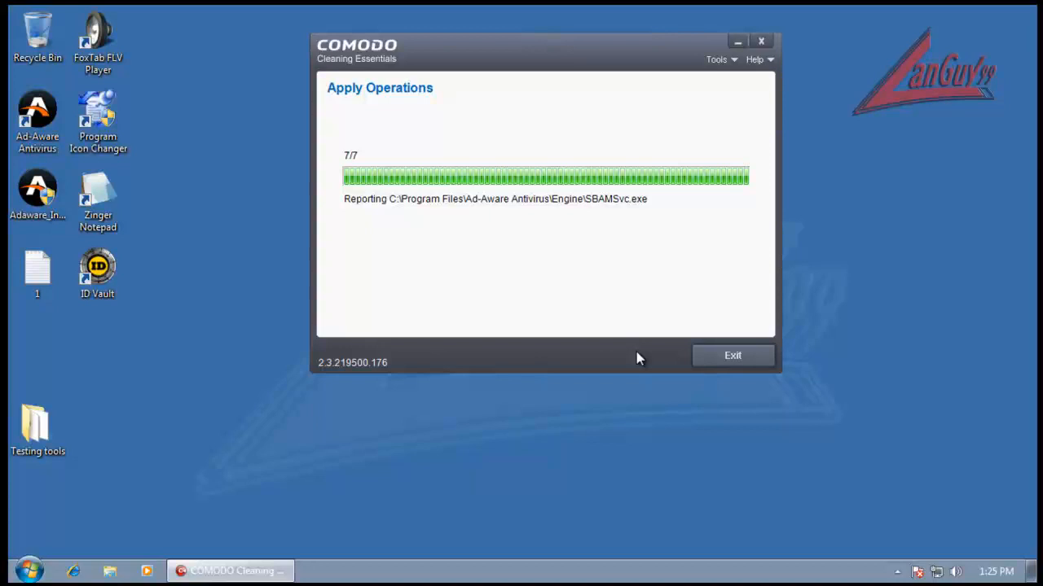
{"action": "left_click", "coordinate": [730, 366]}
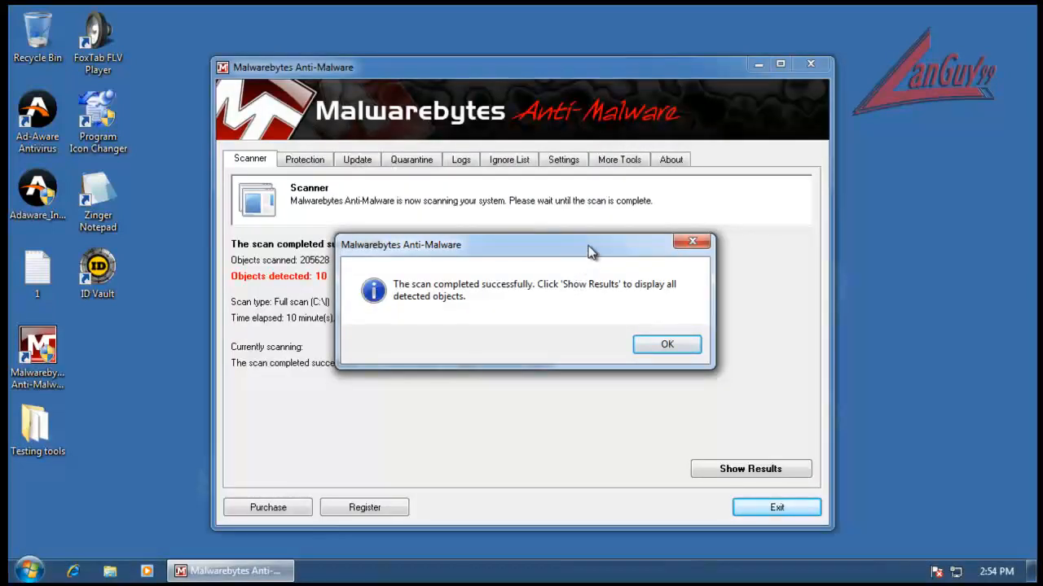
- Show the Malwarebytes scan results sorted by vendor, with the Vendor column and the window widened
{"action": "left_click", "coordinate": [692, 347]}
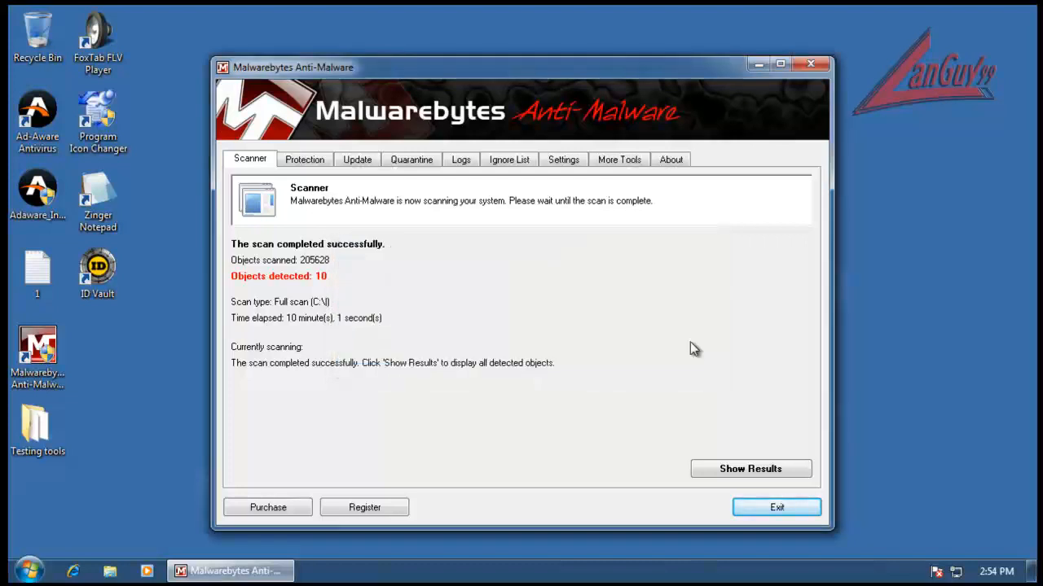
{"action": "left_click", "coordinate": [722, 471]}
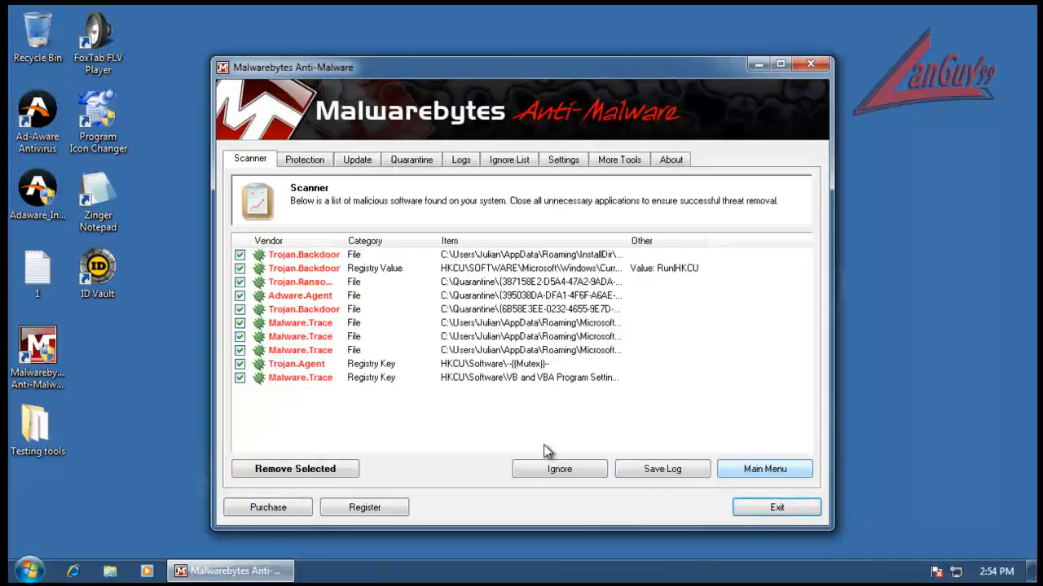
{"action": "left_click_drag", "start_coordinate": [346, 244], "coordinate": [412, 244]}
{"action": "left_click", "coordinate": [367, 241]}
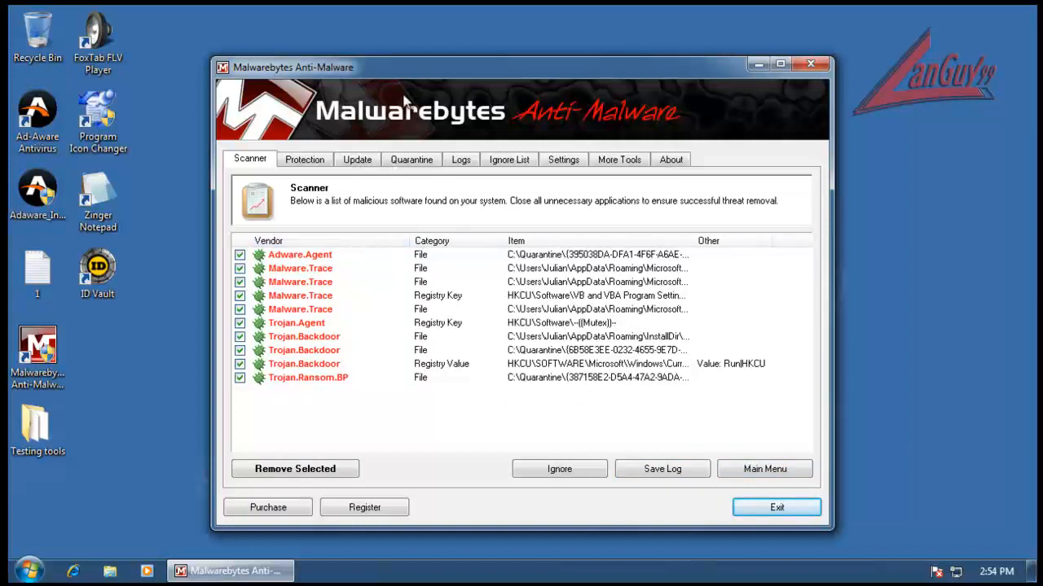
{"action": "left_click_drag", "start_coordinate": [429, 70], "coordinate": [348, 72]}
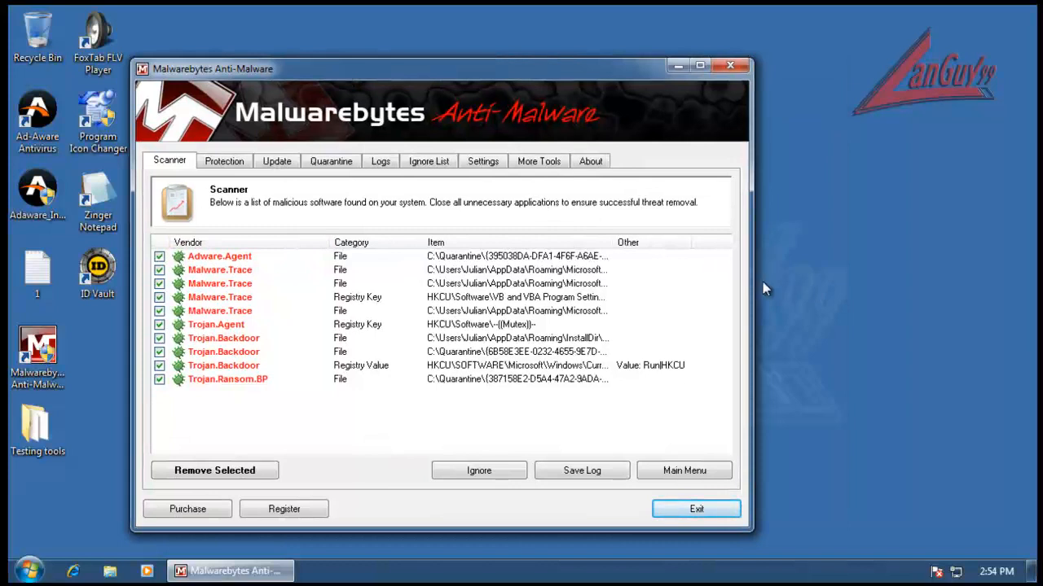
{"action": "left_click_drag", "start_coordinate": [750, 283], "coordinate": [980, 294]}
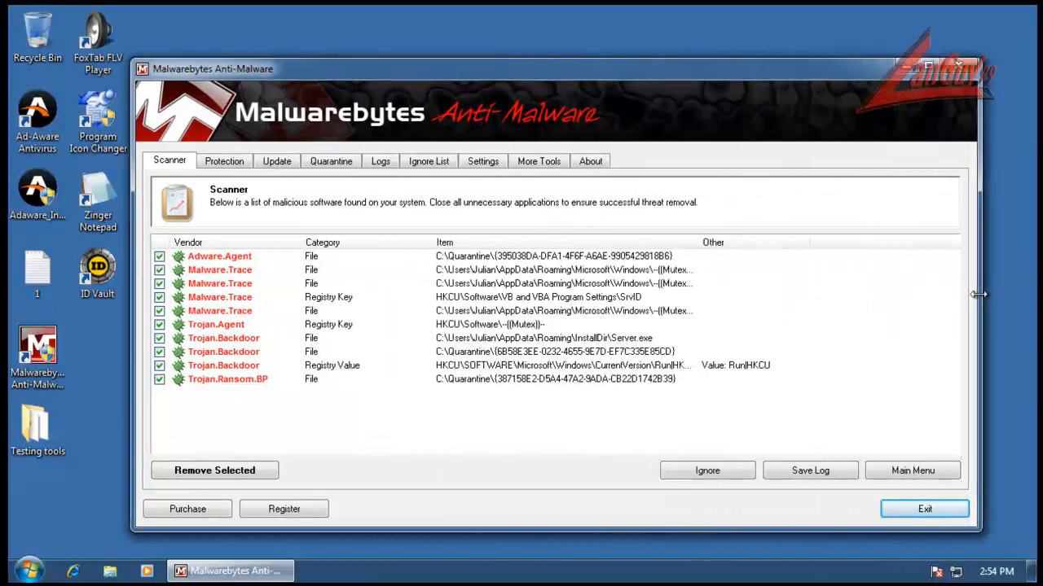
- Widen the Item column and examine the full path of each detected Malware.Trace, Trojan.Agent, Trojan.Backdoor and Trojan.Ransom.BP entry
{"action": "left_click_drag", "start_coordinate": [694, 240], "coordinate": [801, 241]}
{"action": "left_click", "coordinate": [232, 271]}
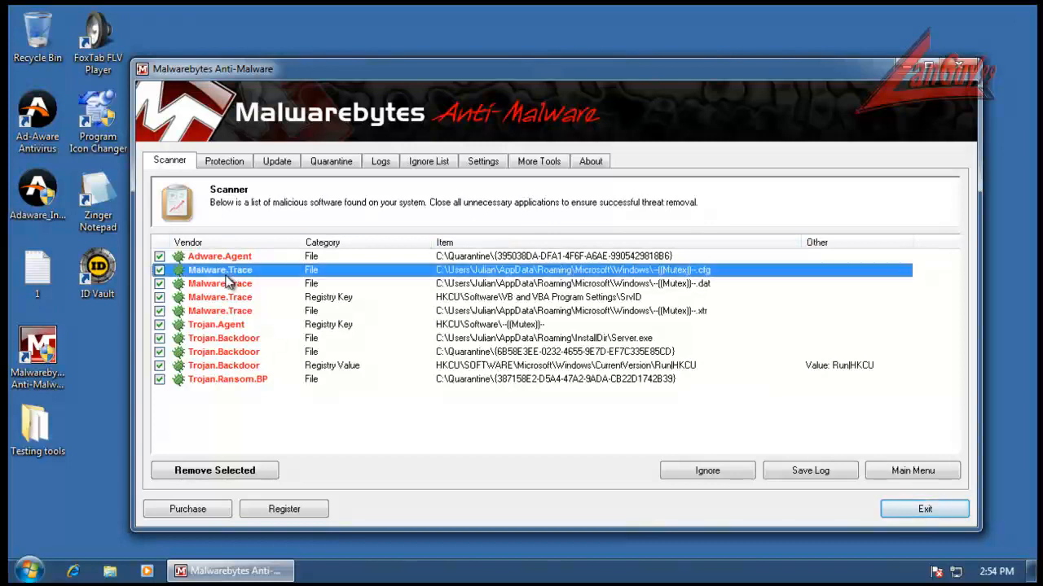
{"action": "left_click", "coordinate": [221, 285]}
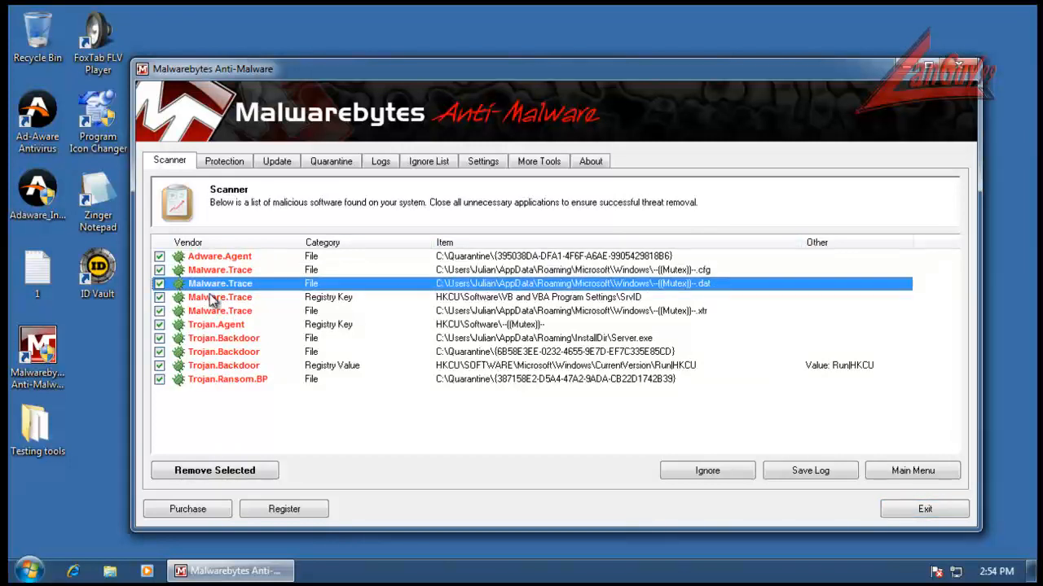
{"action": "left_click", "coordinate": [223, 298]}
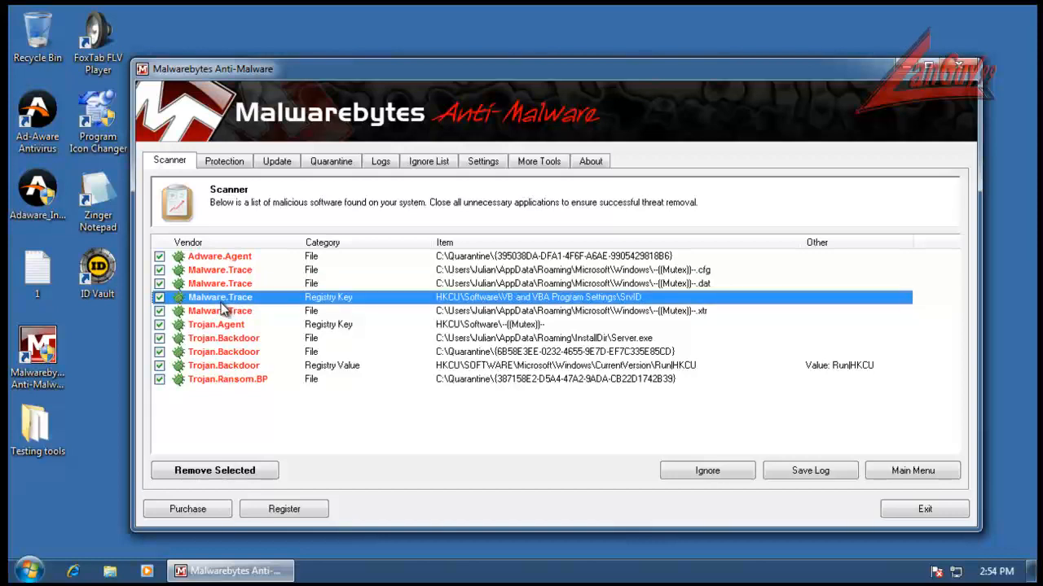
{"action": "left_click", "coordinate": [220, 313]}
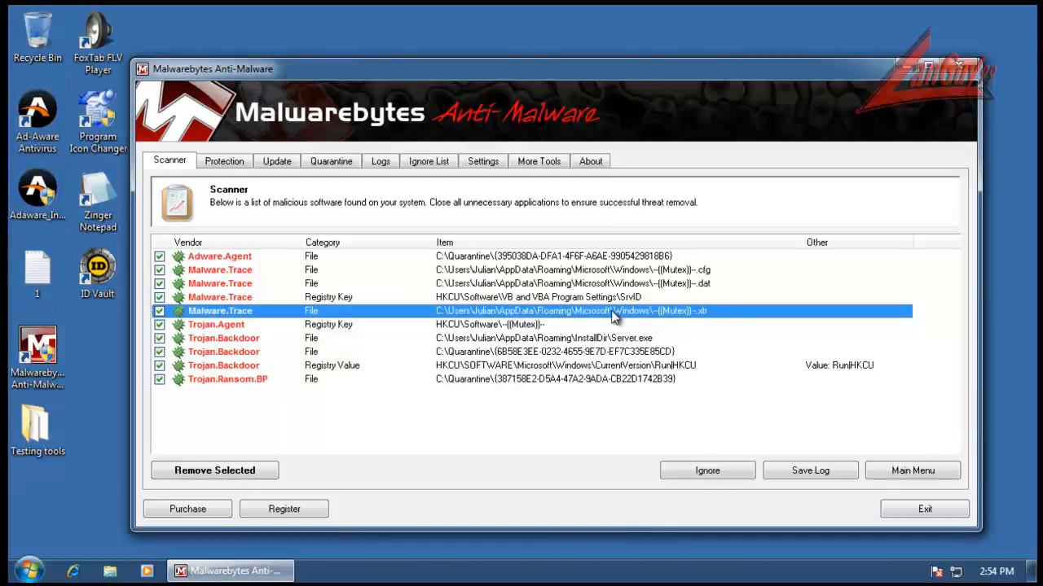
{"action": "left_click", "coordinate": [471, 328]}
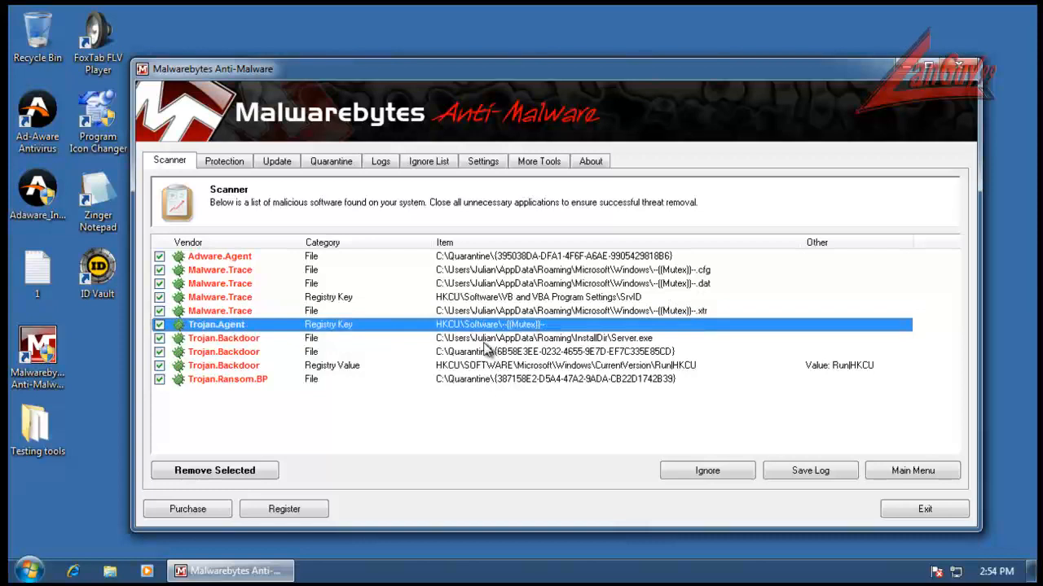
{"action": "left_click", "coordinate": [484, 341]}
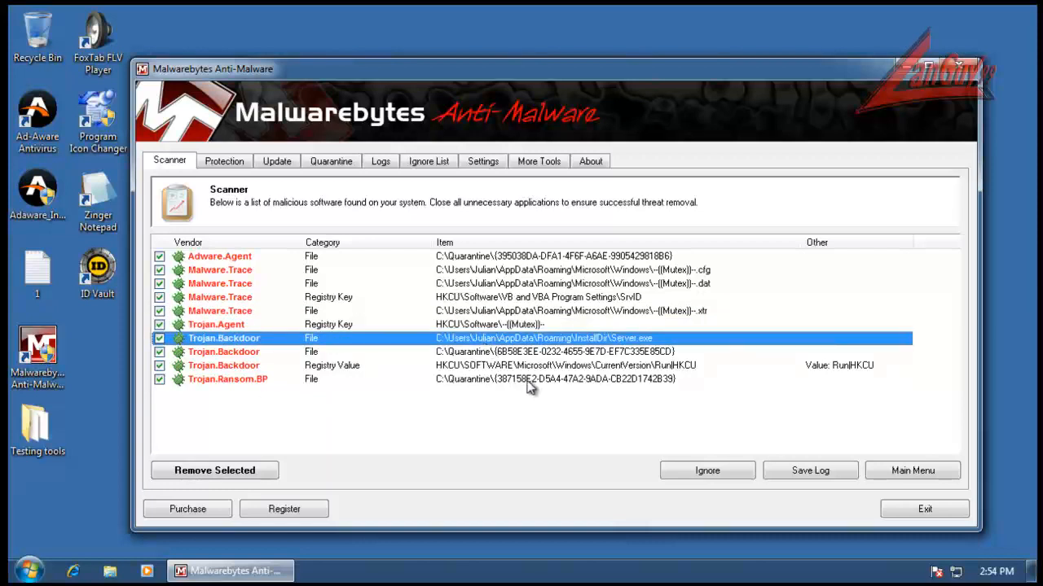
{"action": "left_click", "coordinate": [640, 356]}
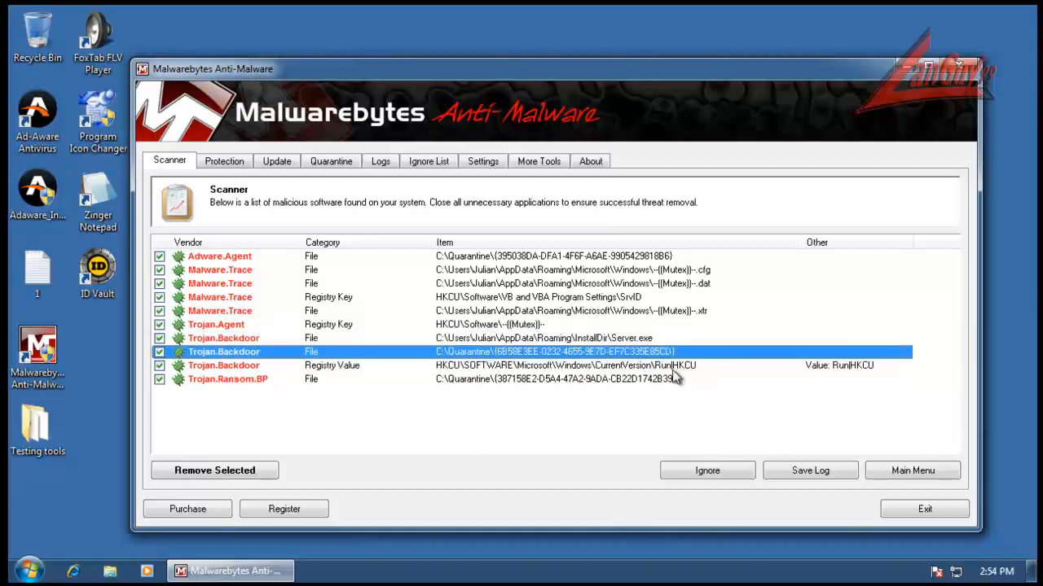
{"action": "left_click", "coordinate": [674, 368]}
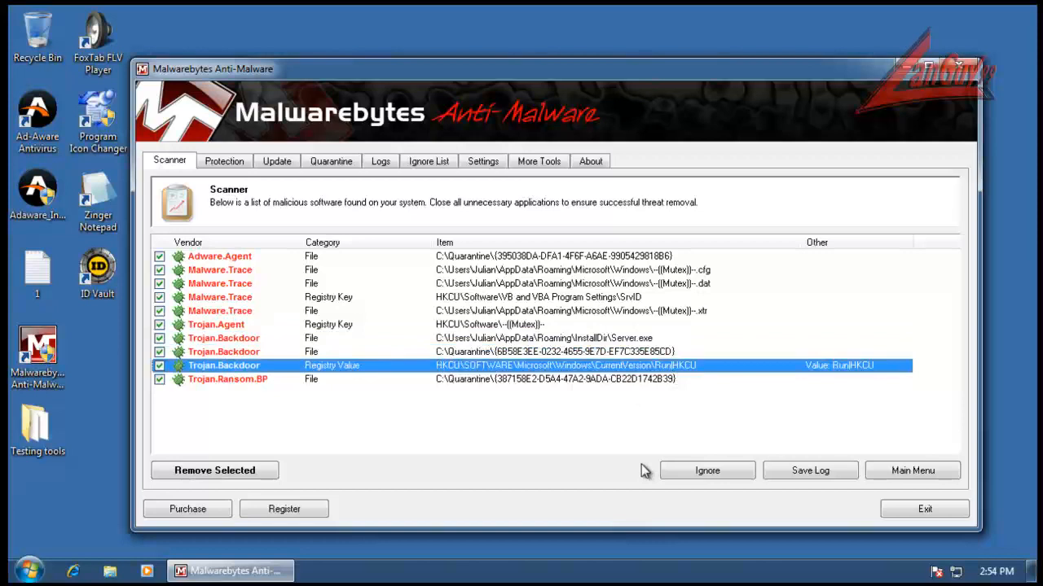
{"action": "left_click", "coordinate": [576, 379]}
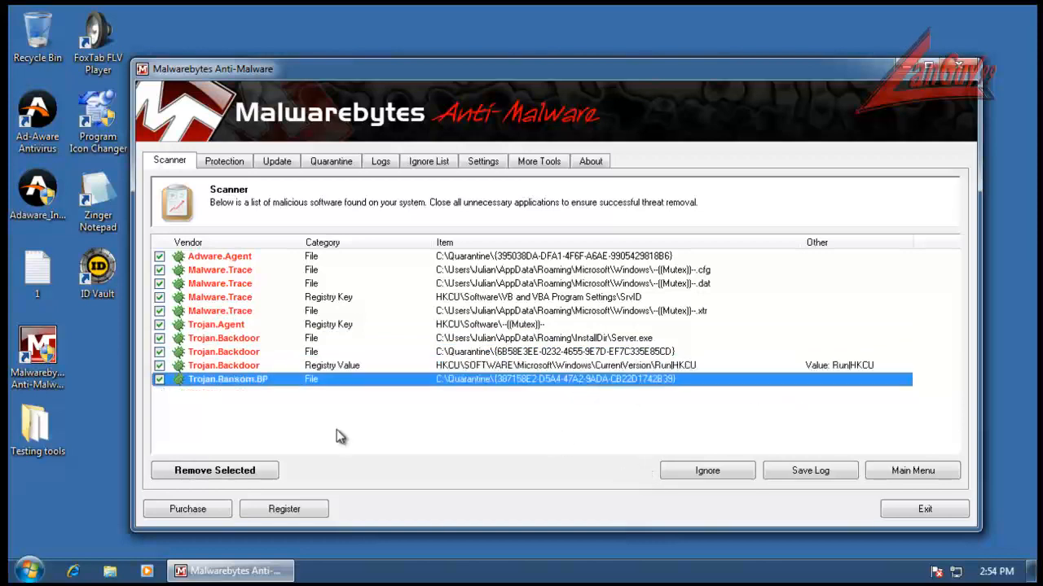
- Remove all checked Malwarebytes detections and restart the system to complete the removal
{"action": "left_click", "coordinate": [243, 470]}
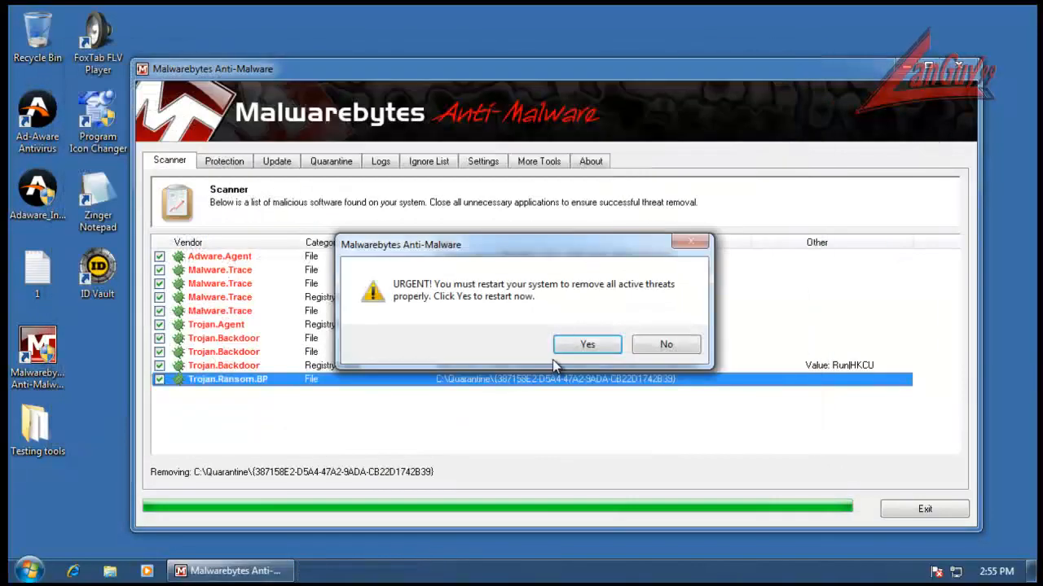
{"action": "left_click", "coordinate": [581, 344]}
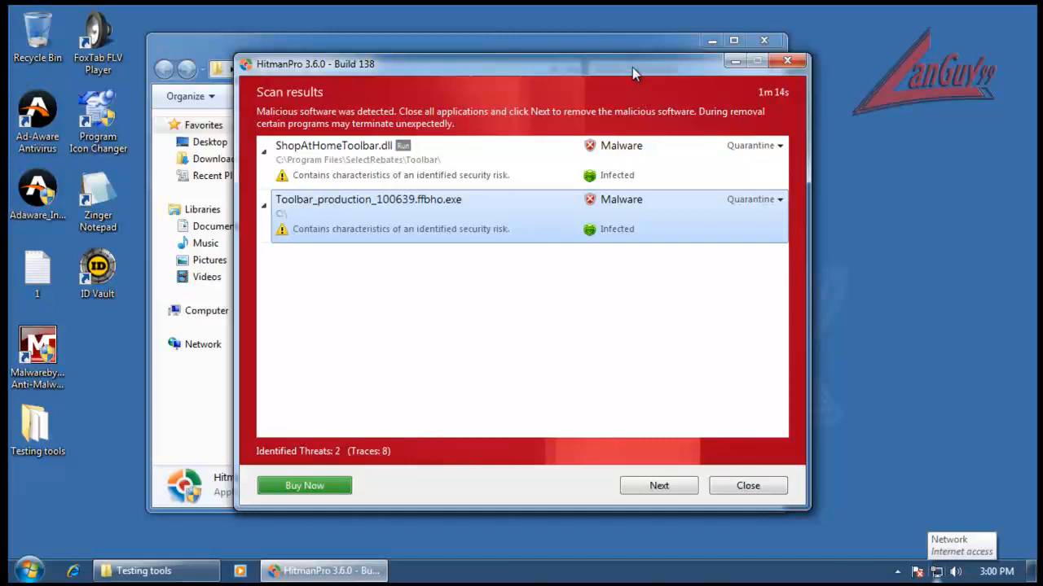
- Open Local Disk (C:) in a folder window and arrange it beside the HitmanPro scan results
{"action": "left_click", "coordinate": [29, 574]}
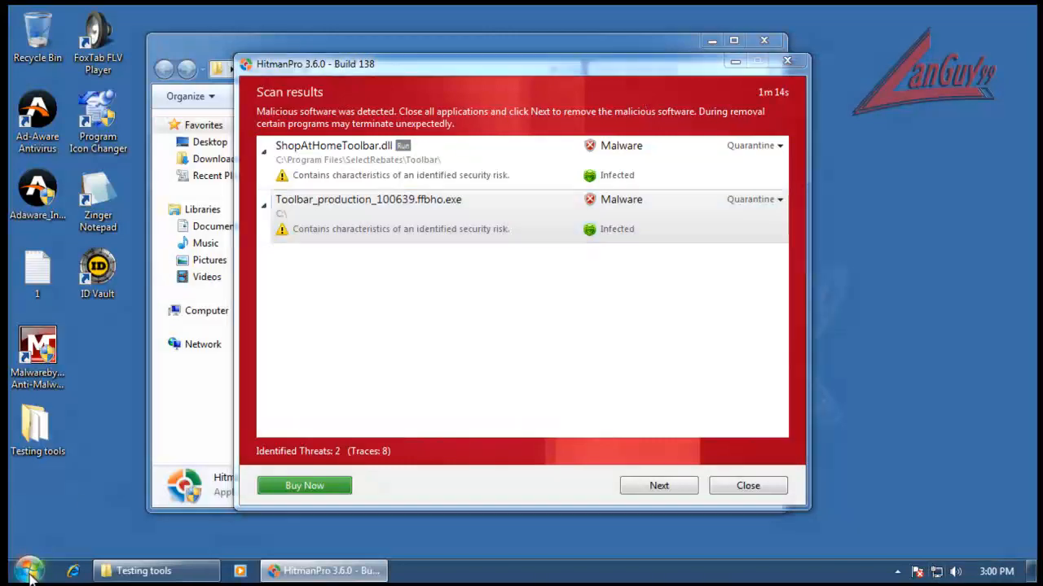
{"action": "left_click", "coordinate": [293, 363]}
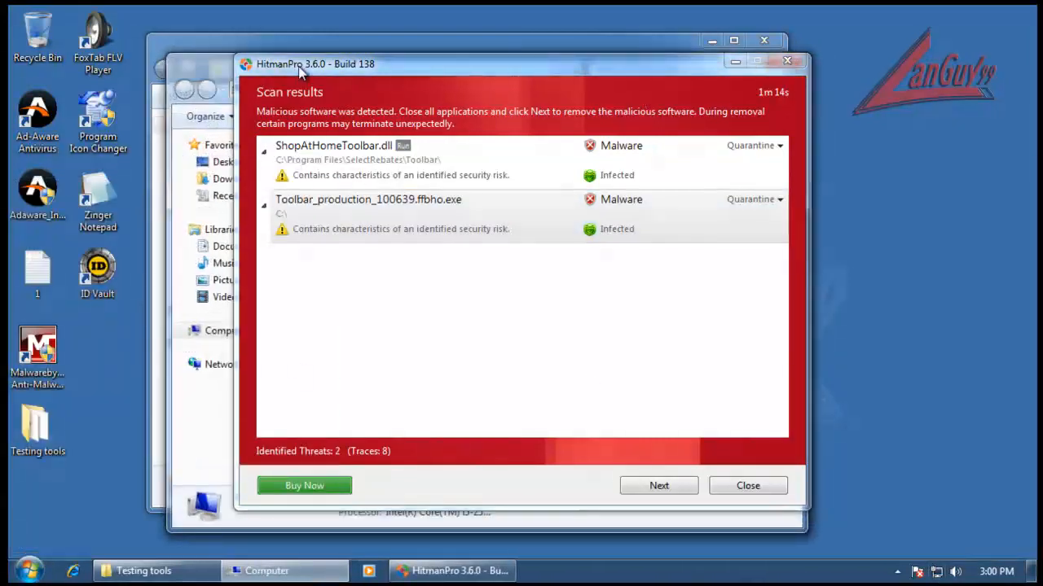
{"action": "left_click_drag", "start_coordinate": [414, 71], "coordinate": [617, 74]}
{"action": "left_click_drag", "start_coordinate": [337, 65], "coordinate": [162, 146]}
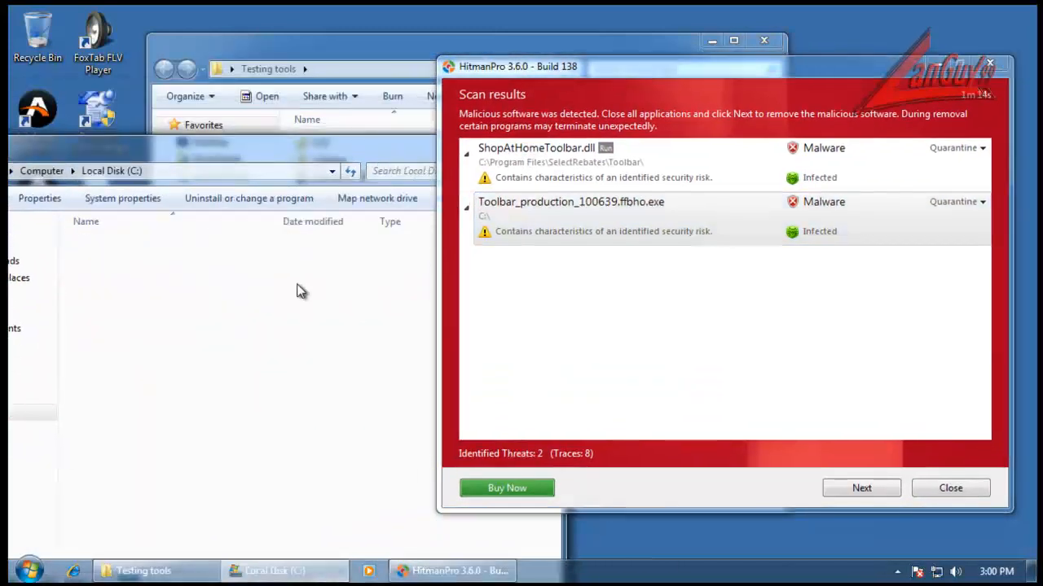
{"action": "double_click", "coordinate": [298, 291]}
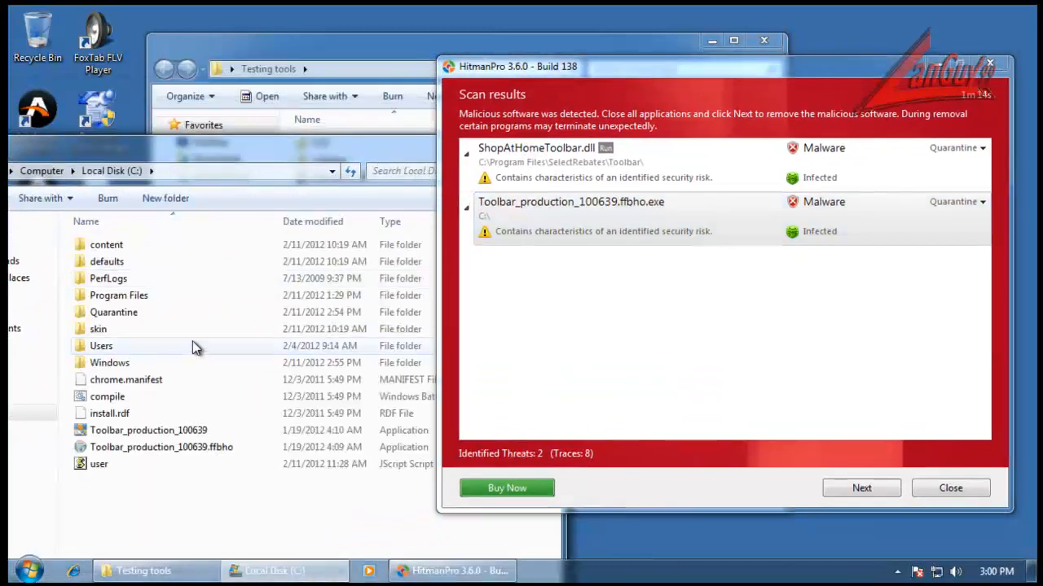
- Delete the Toolbar_production_100639.ffbho application from the root of drive C:
{"action": "left_click", "coordinate": [149, 449]}
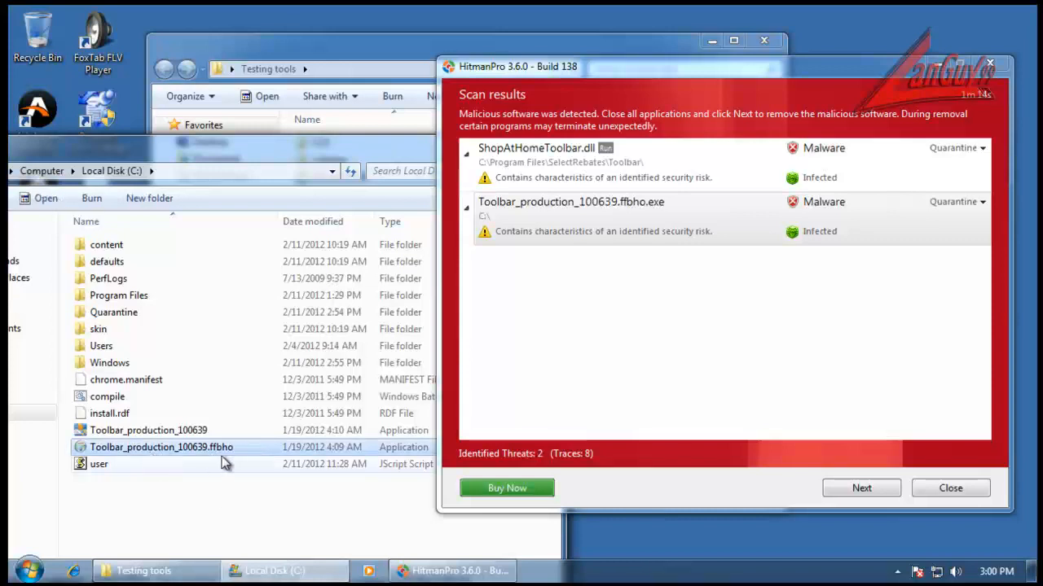
{"action": "key", "text": "Delete"}
{"action": "key", "text": "Return"}
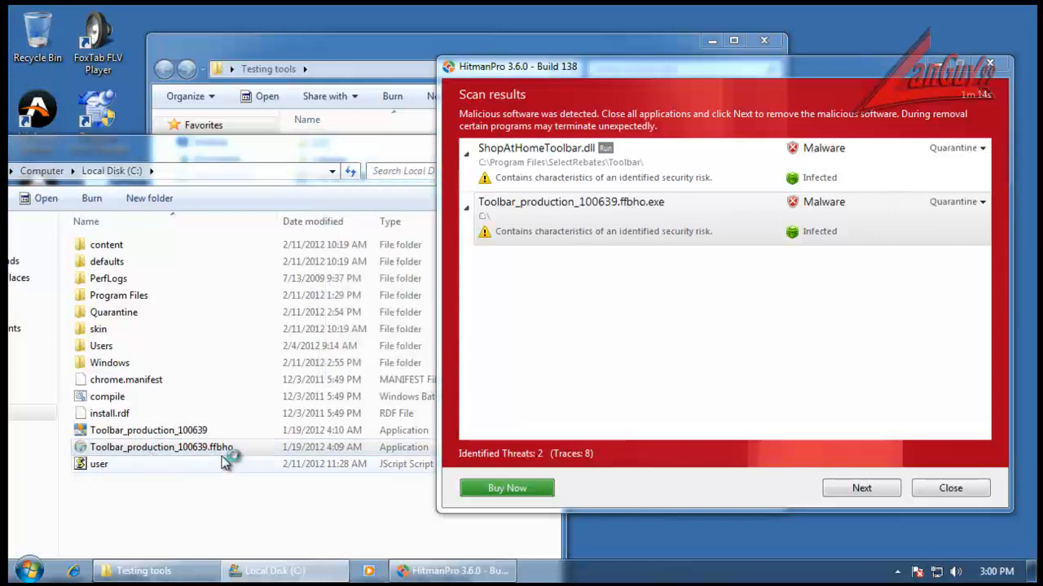
{"action": "left_click", "coordinate": [184, 436]}
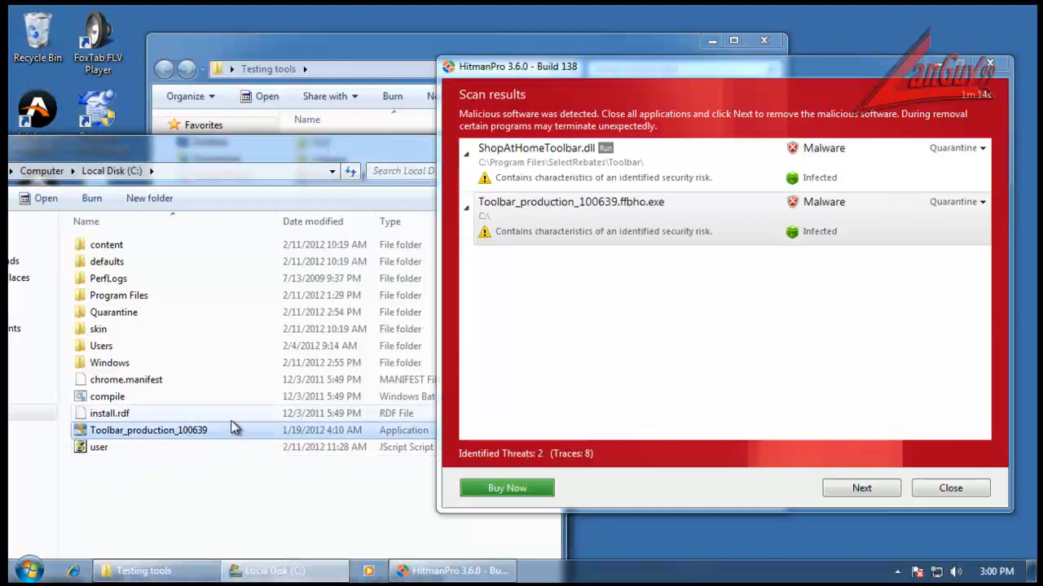
- Delete ShopAtHomeToolbar.dll from the Program Files\SelectRebates\Toolbar folder
{"action": "double_click", "coordinate": [136, 296]}
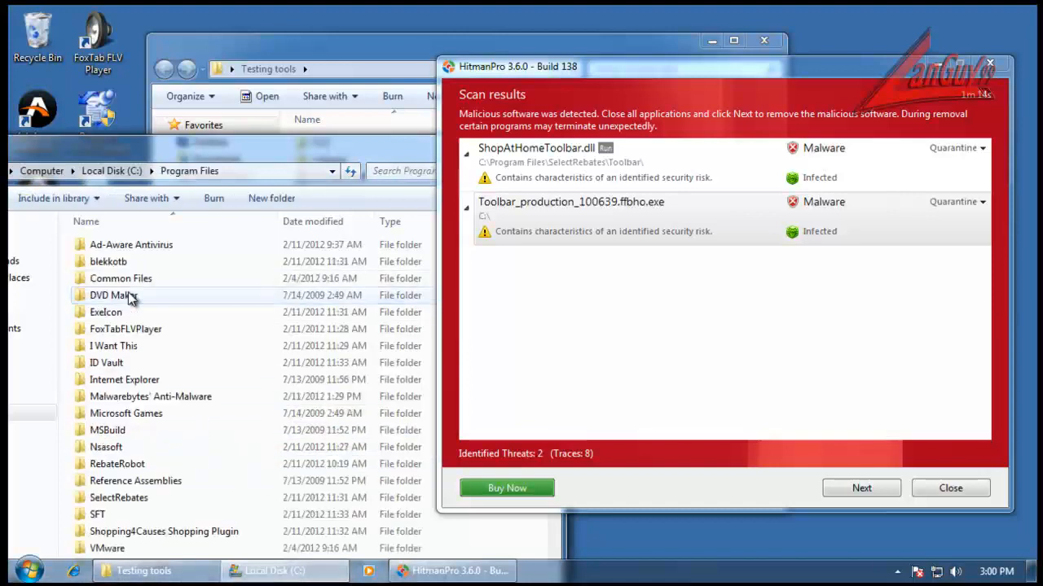
{"action": "scroll", "coordinate": [146, 342], "scroll_direction": "down", "scroll_amount": 2}
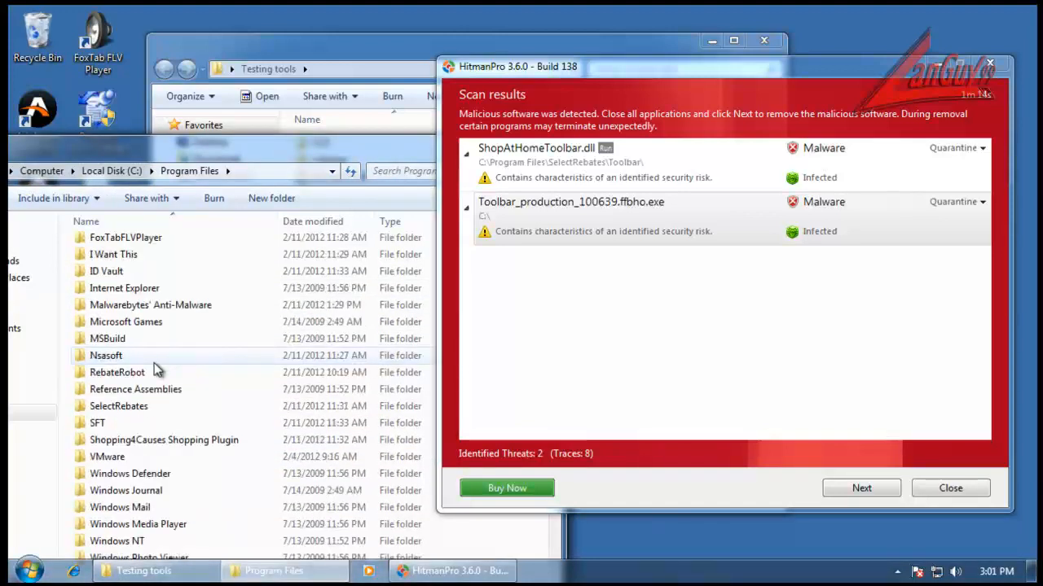
{"action": "double_click", "coordinate": [131, 405]}
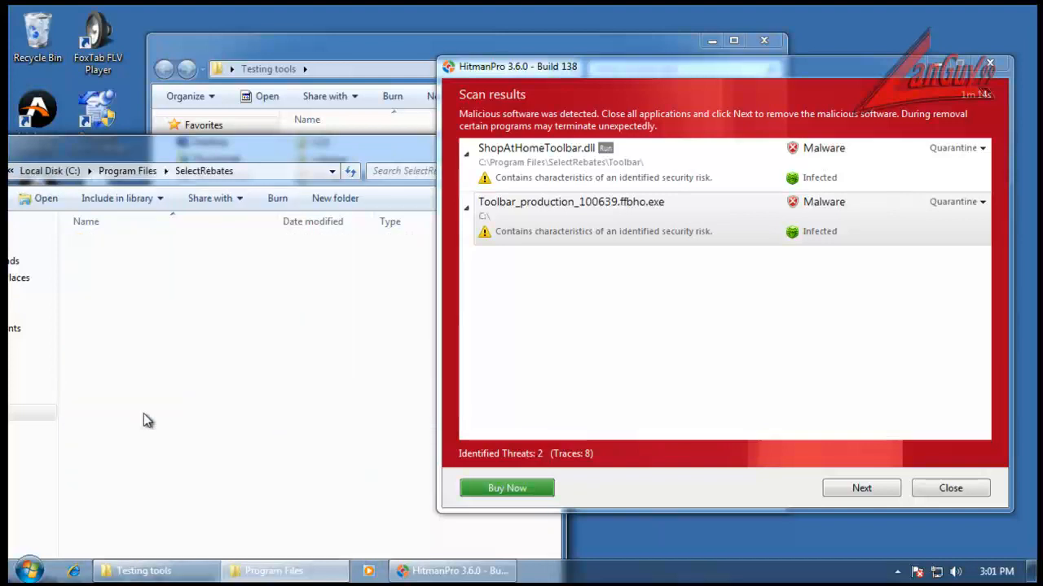
{"action": "double_click", "coordinate": [122, 263]}
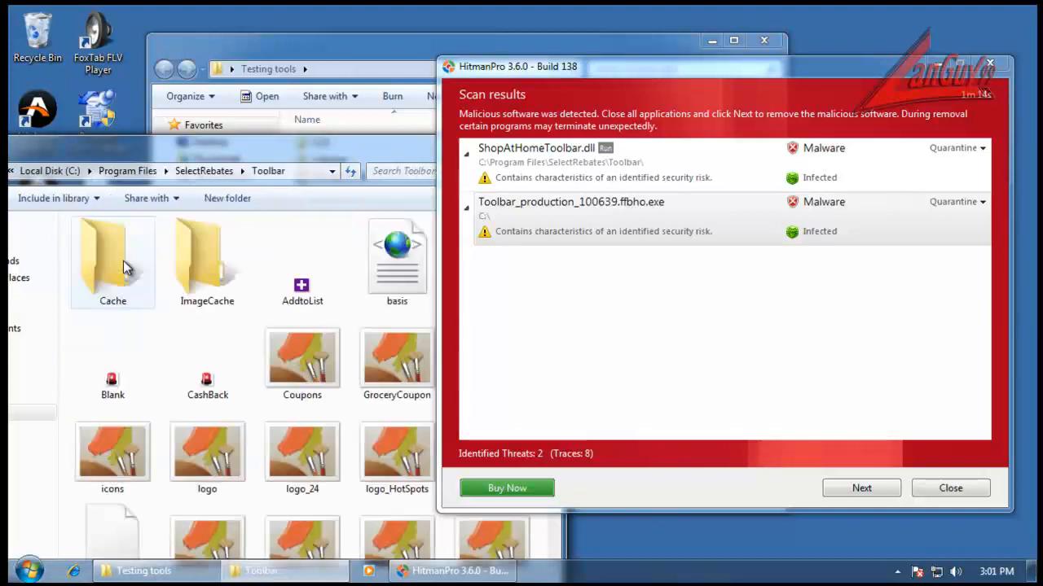
{"action": "scroll", "coordinate": [396, 367], "scroll_direction": "down", "scroll_amount": 3}
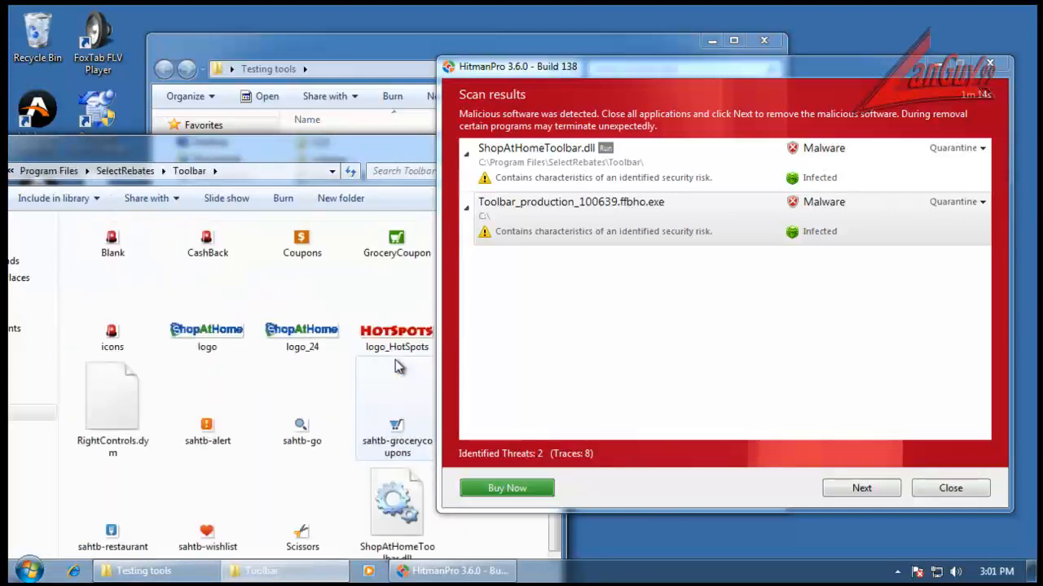
{"action": "left_click", "coordinate": [388, 497]}
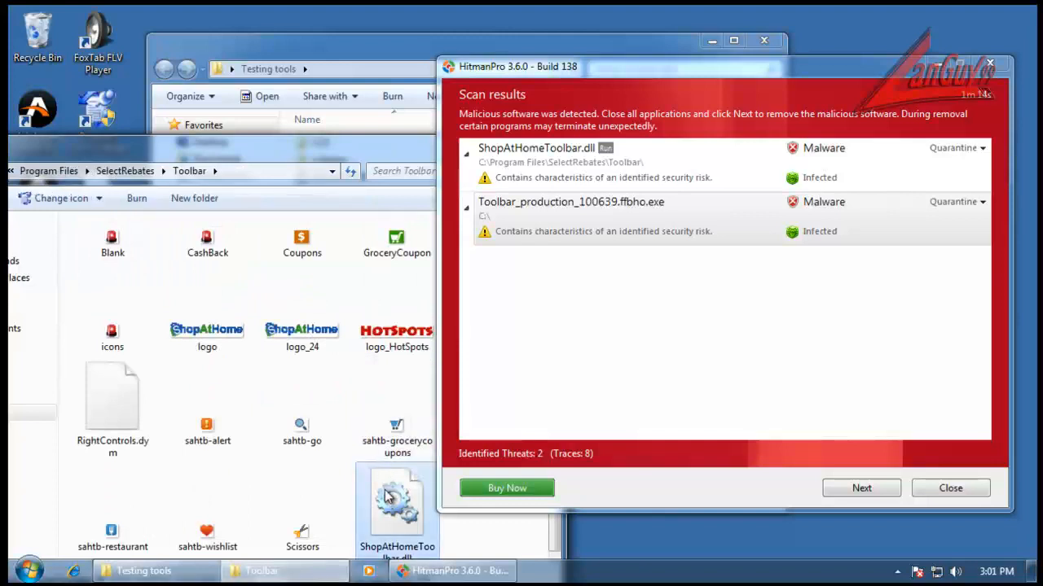
{"action": "key", "text": "Delete"}
{"action": "key", "text": "Return"}
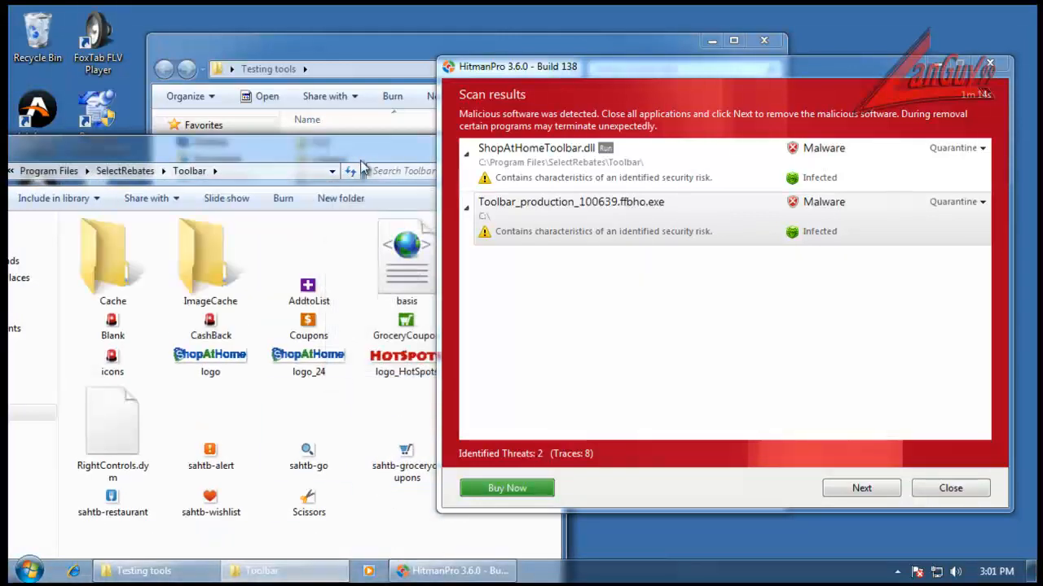
- Close the Toolbar folder window and exit HitmanPro without having it remove the listed threats
{"action": "left_click_drag", "start_coordinate": [366, 146], "coordinate": [200, 184]}
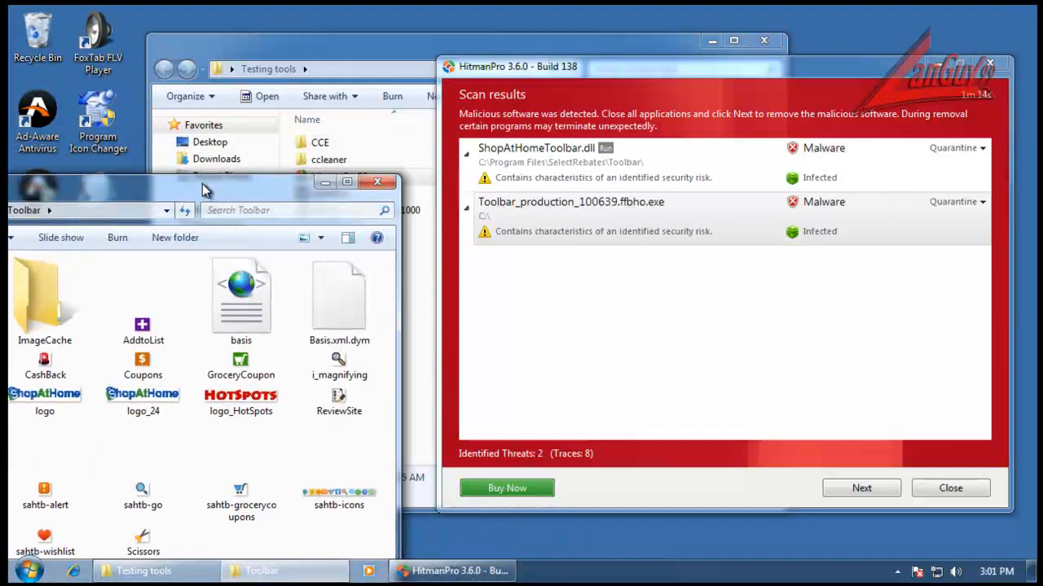
{"action": "left_click", "coordinate": [371, 182]}
{"action": "left_click_drag", "start_coordinate": [732, 78], "coordinate": [534, 54]}
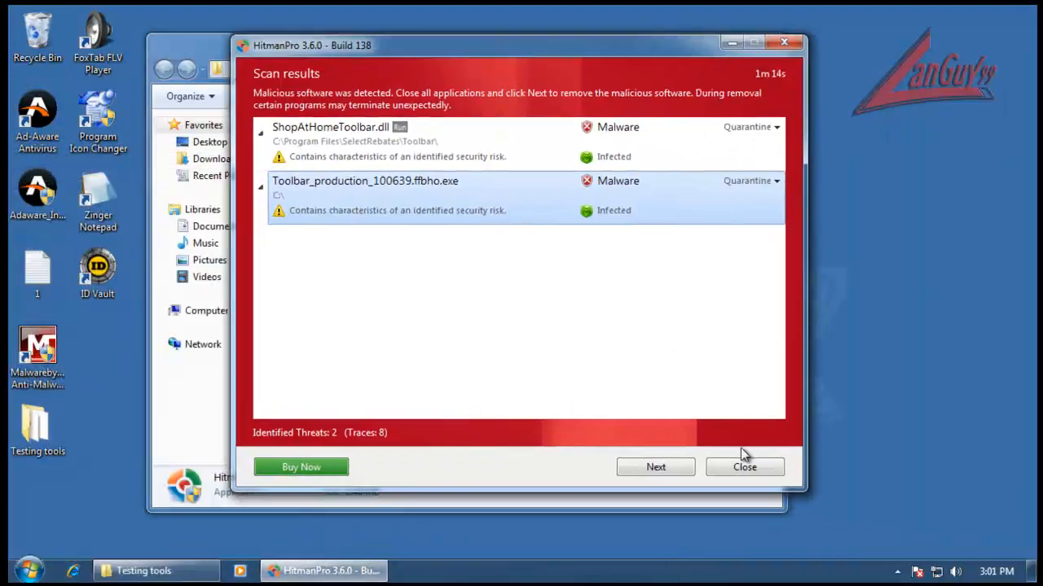
{"action": "left_click", "coordinate": [746, 482]}
{"action": "left_click", "coordinate": [389, 275]}
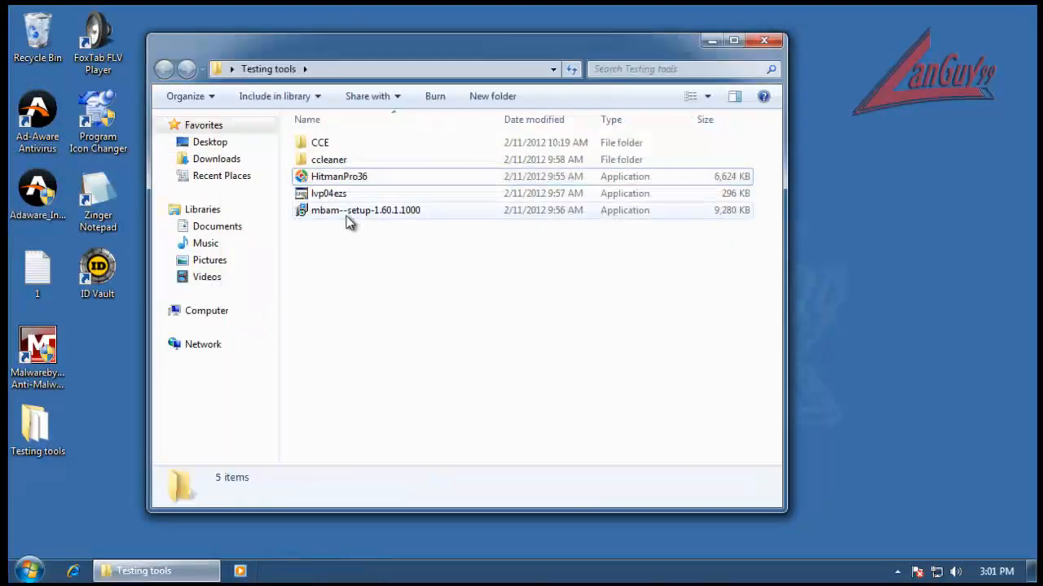
- Run the lvp04ezs rootkit scanner from Testing tools, review its results, and close the scanner and the folder
{"action": "double_click", "coordinate": [333, 196]}
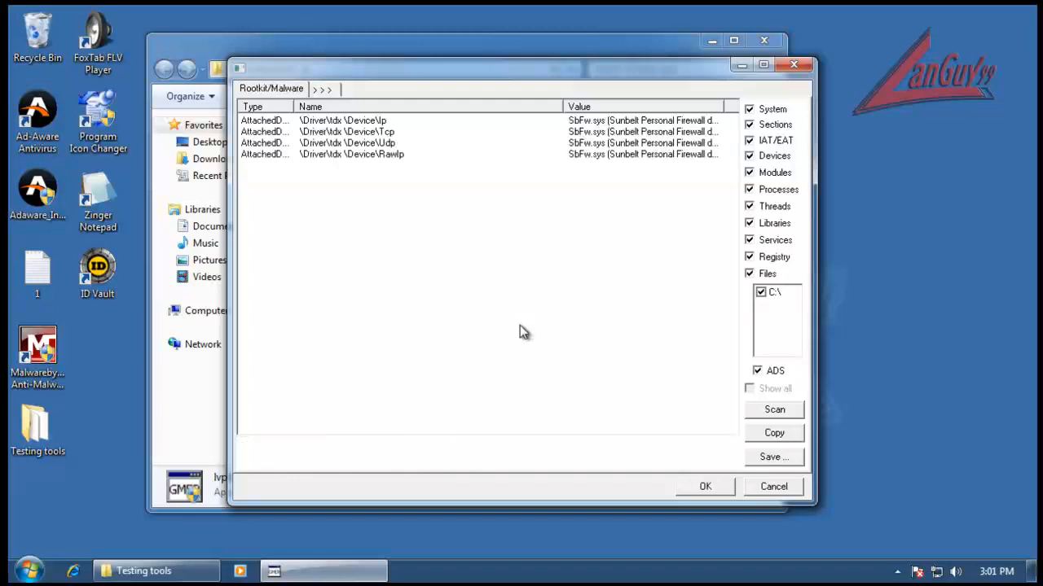
{"action": "left_click", "coordinate": [771, 487]}
{"action": "left_click", "coordinate": [764, 40]}
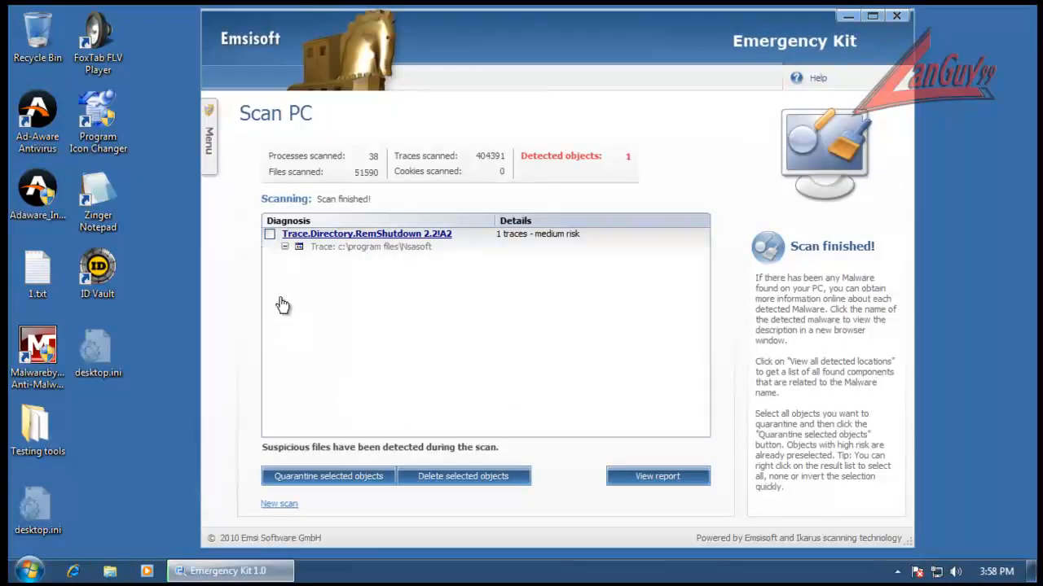
- Delete the detected Trace.Directory.RemShutdown 2.2!A2 object in Emsisoft Emergency Kit and close the program
{"action": "left_click", "coordinate": [269, 235]}
{"action": "left_click", "coordinate": [472, 477]}
{"action": "left_click", "coordinate": [579, 318]}
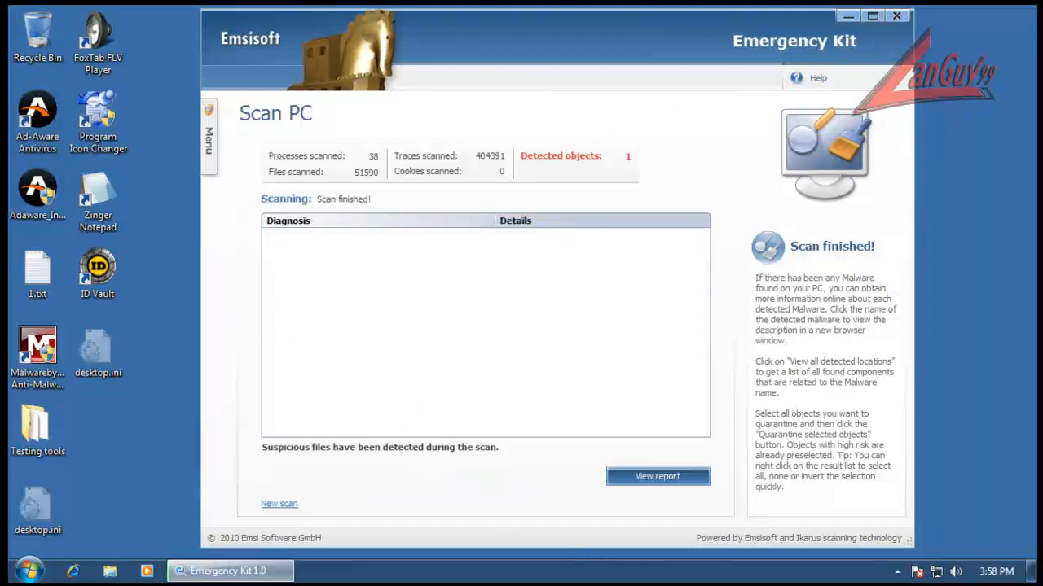
{"action": "left_click", "coordinate": [895, 15]}
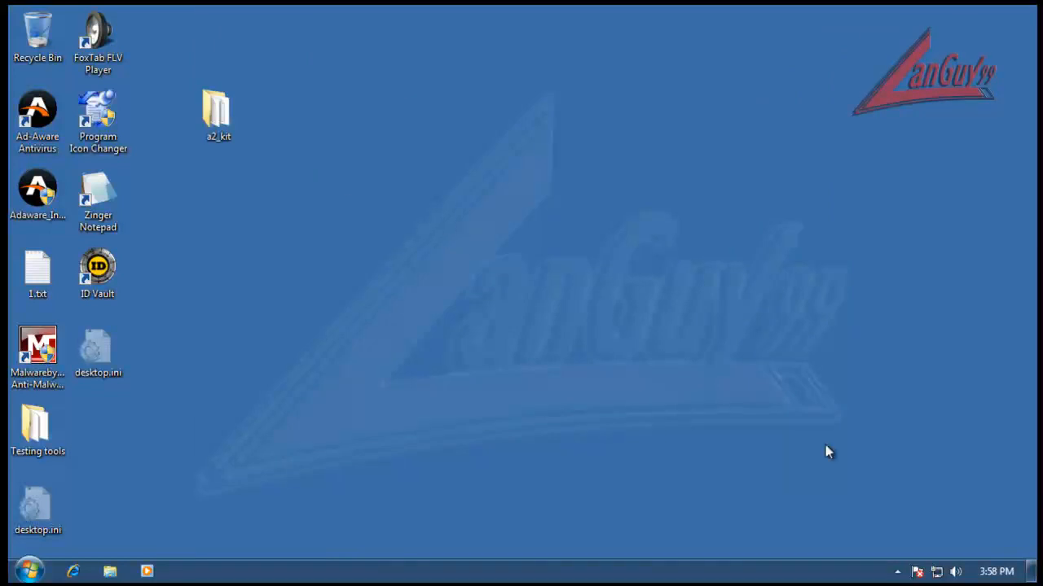
- Check the hidden notification area icons, and move the a2_kit folder beside Testing tools on the desktop
{"action": "left_click", "coordinate": [897, 571]}
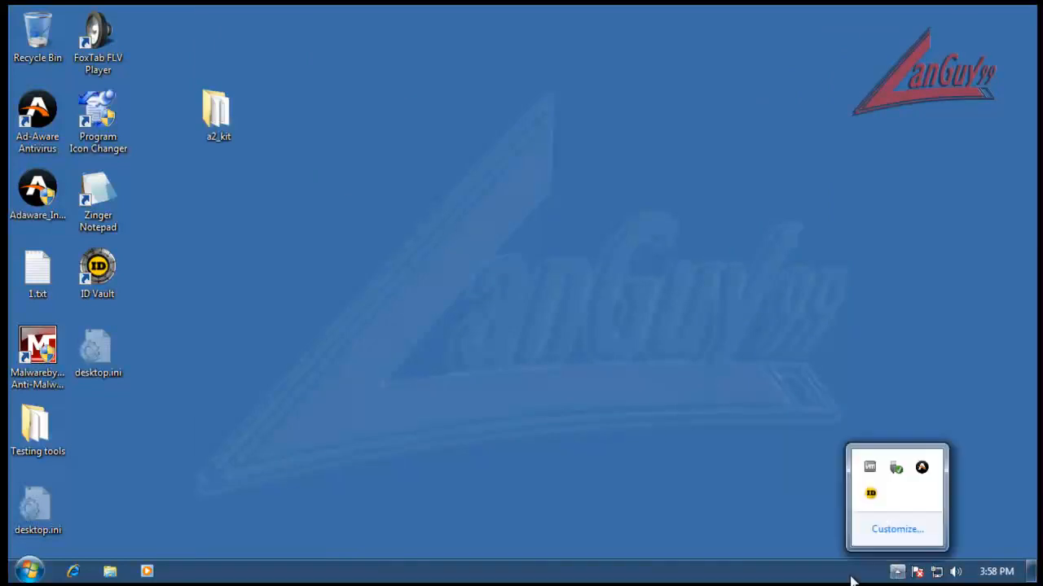
{"action": "left_click", "coordinate": [684, 471]}
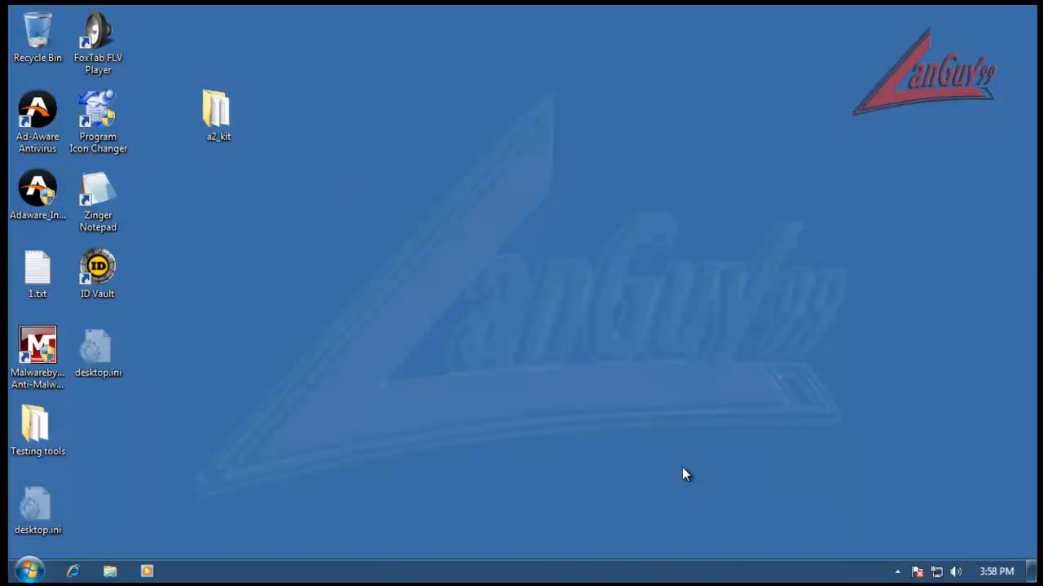
{"action": "left_click_drag", "start_coordinate": [216, 115], "coordinate": [202, 399]}
{"action": "left_click_drag", "start_coordinate": [84, 434], "coordinate": [86, 435]}
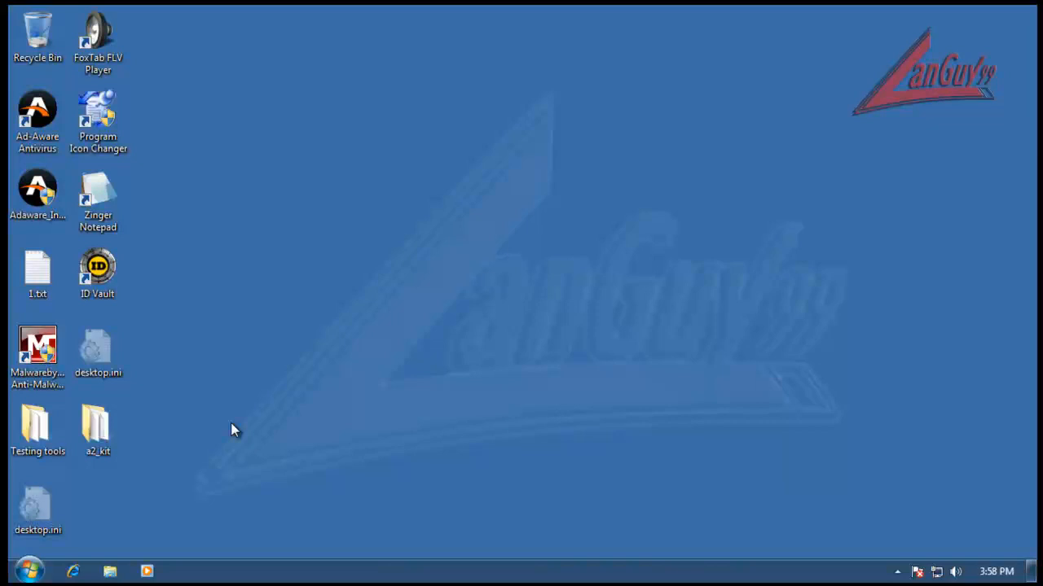